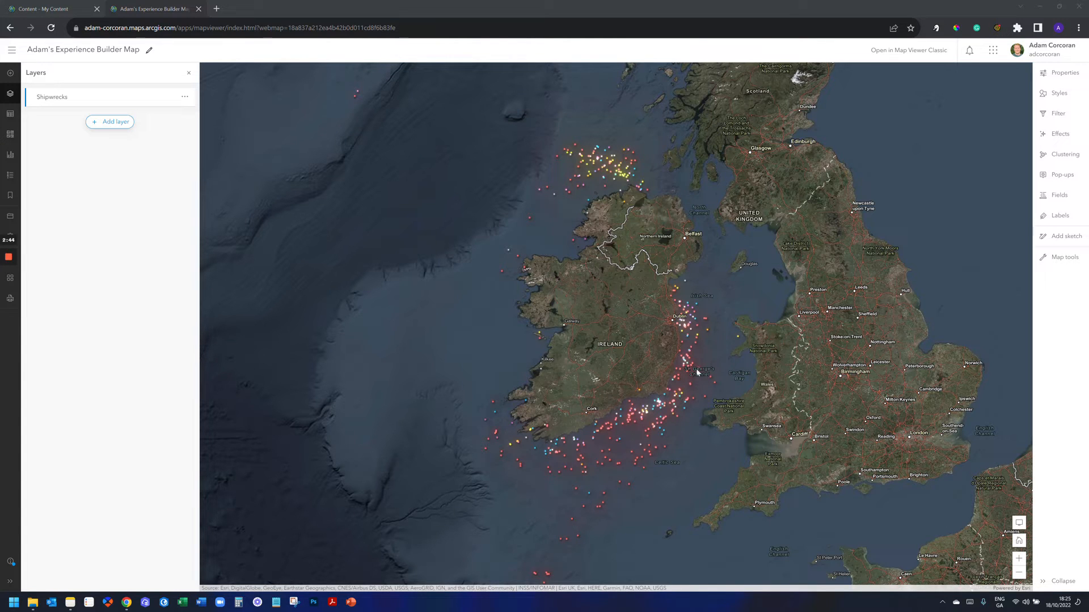
Step: Inspect the pop-up of a shipwreck point off Ireland's east coast and close it
left_click(707, 331)
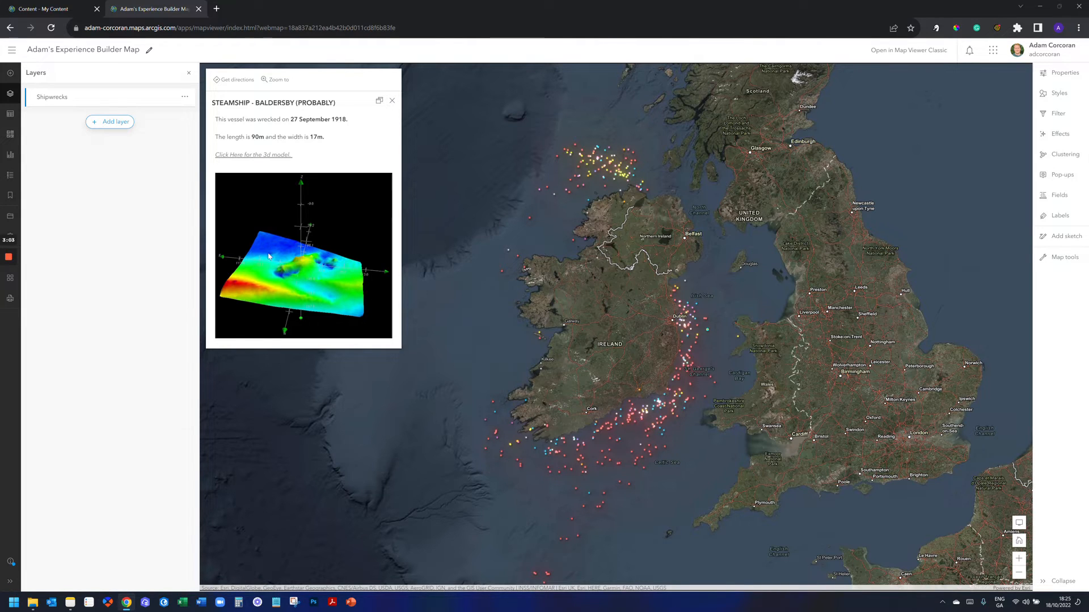
left_click(392, 101)
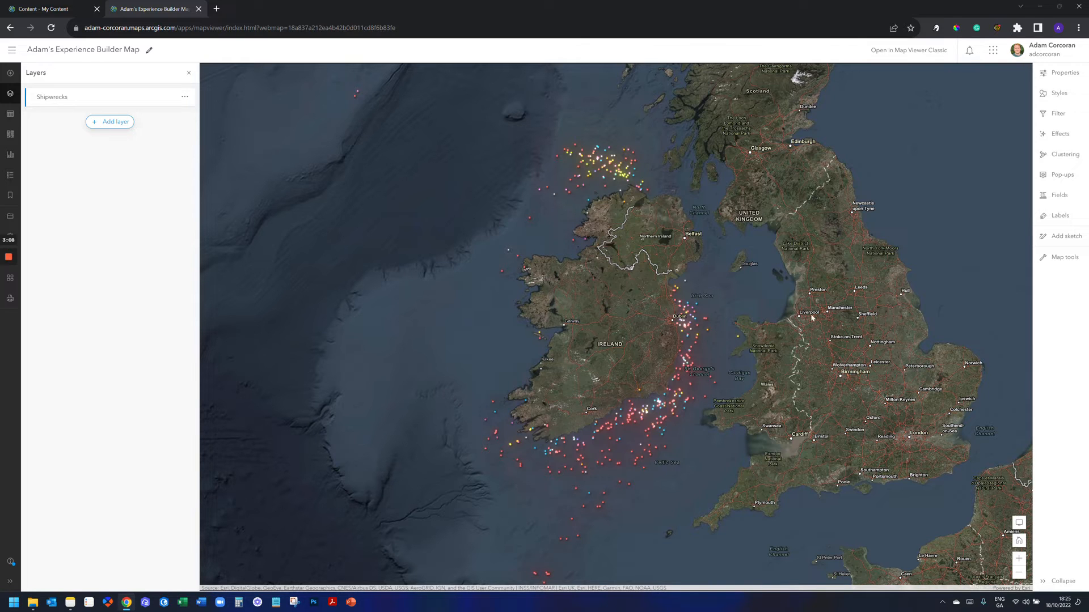
Step: Switch to ArcGIS Experience Builder and start creating a new experience
left_click(992, 51)
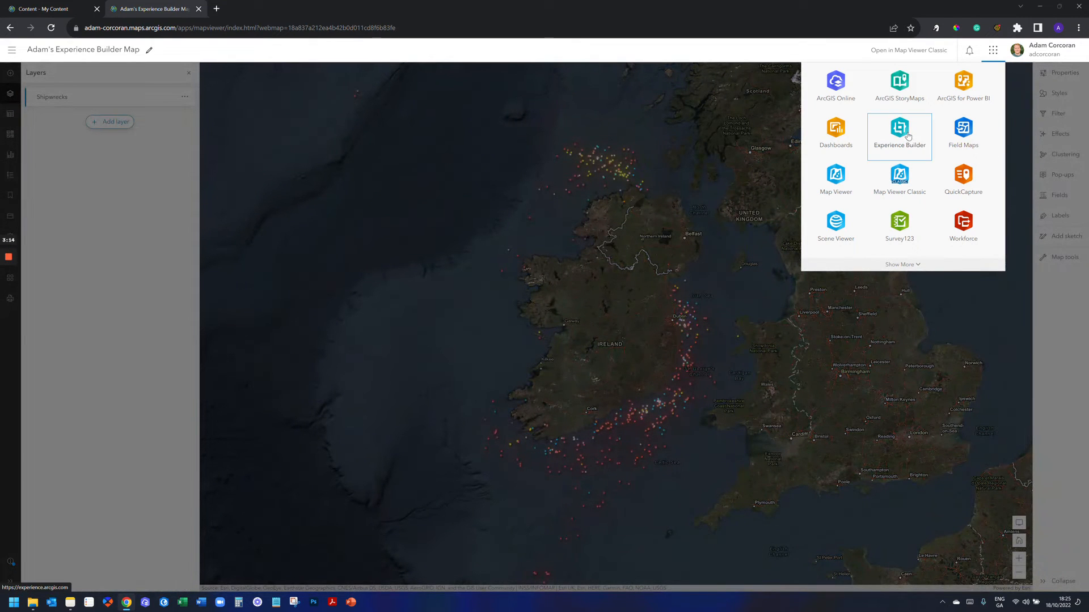
left_click(907, 136)
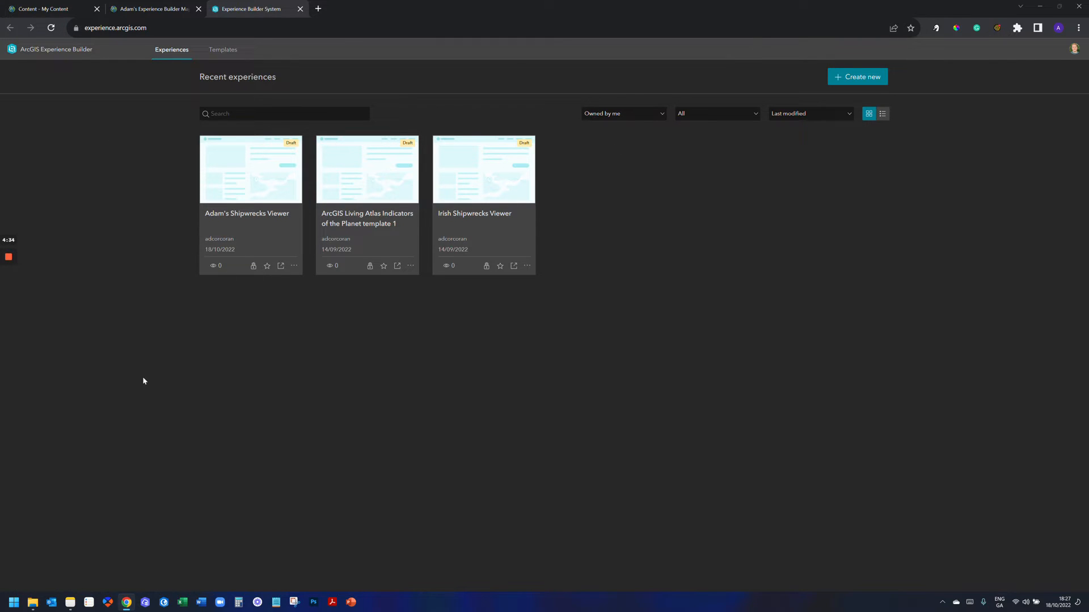
left_click(869, 79)
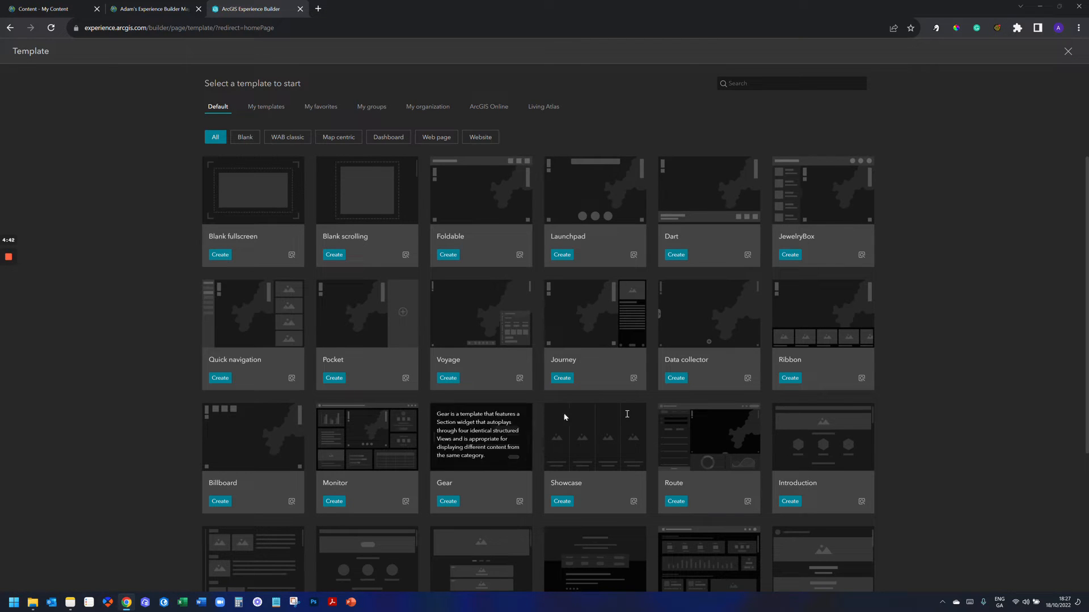
Step: Examine the default templates, including the WAB classic, Map centric and Dashboard categories, and return to showing all templates
scroll(659, 405, "down", 4)
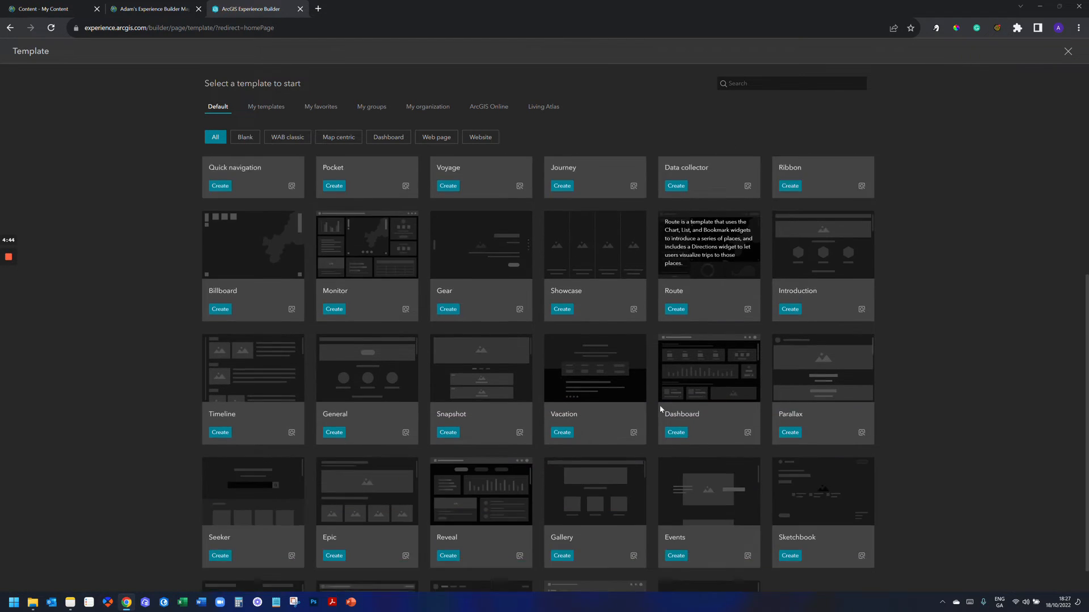
scroll(658, 414, "up", 4)
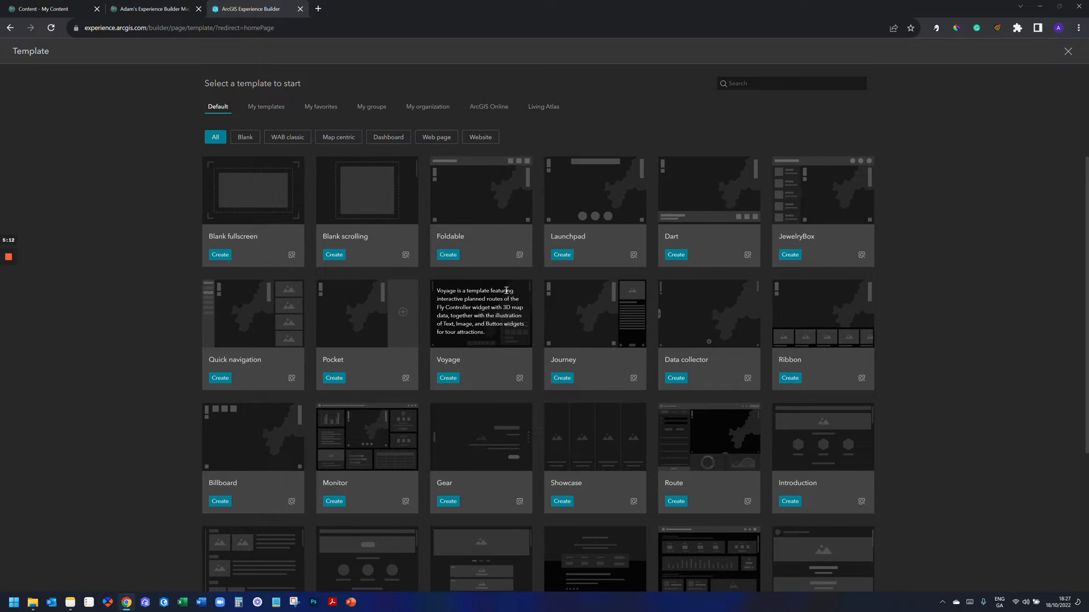
scroll(533, 328, "down", 2)
scroll(532, 327, "up", 2)
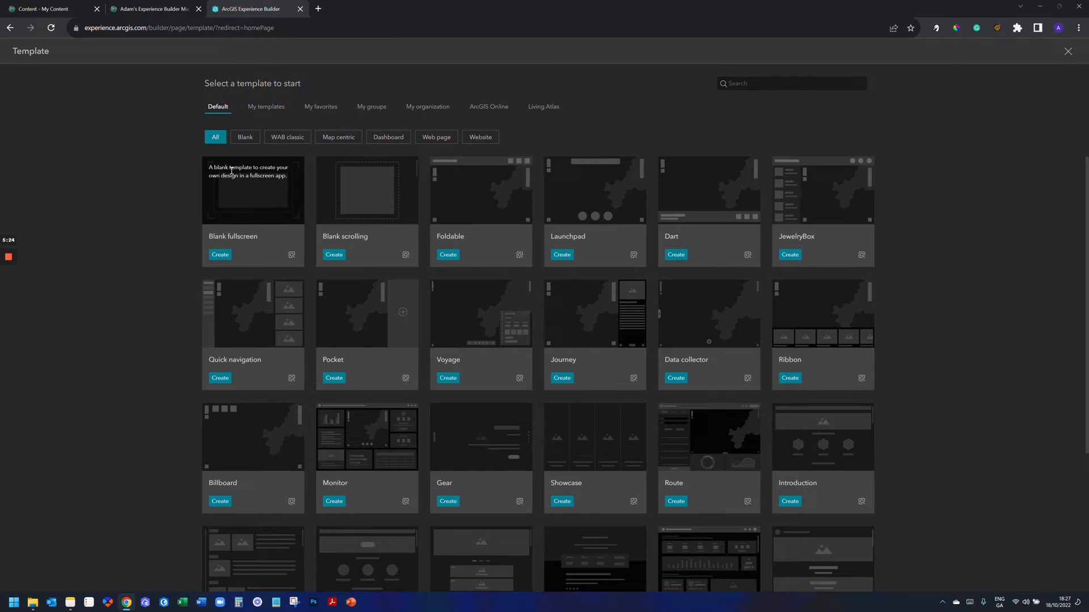
left_click(284, 138)
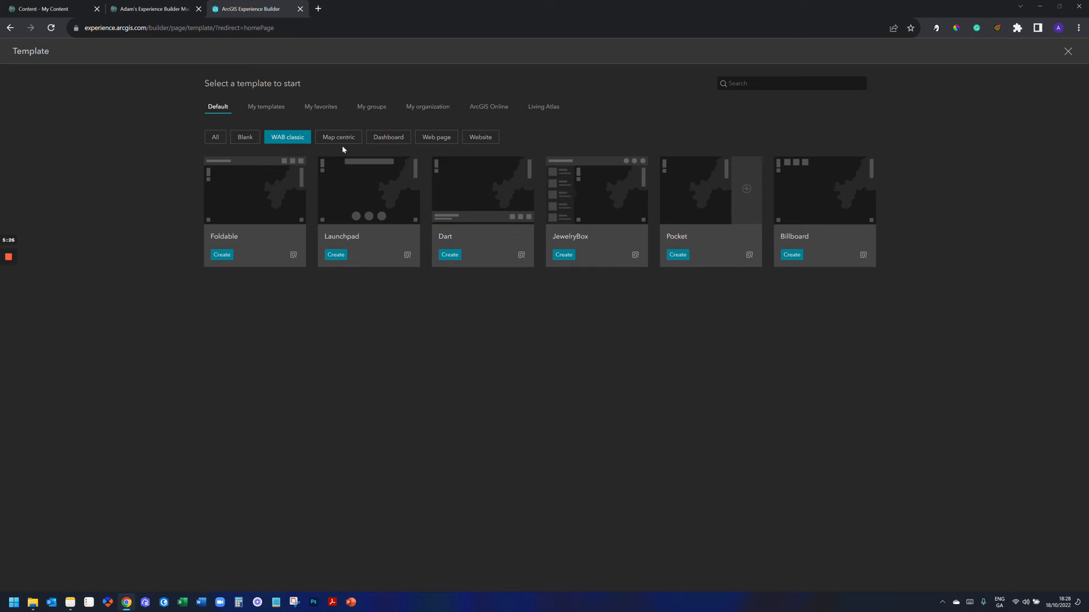
left_click(343, 142)
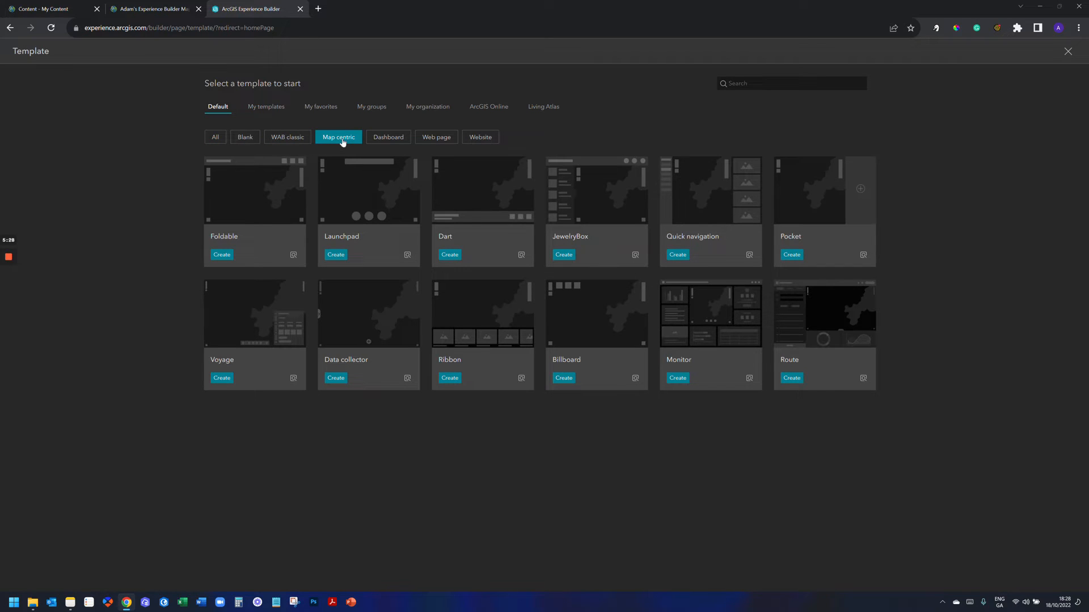
left_click(377, 140)
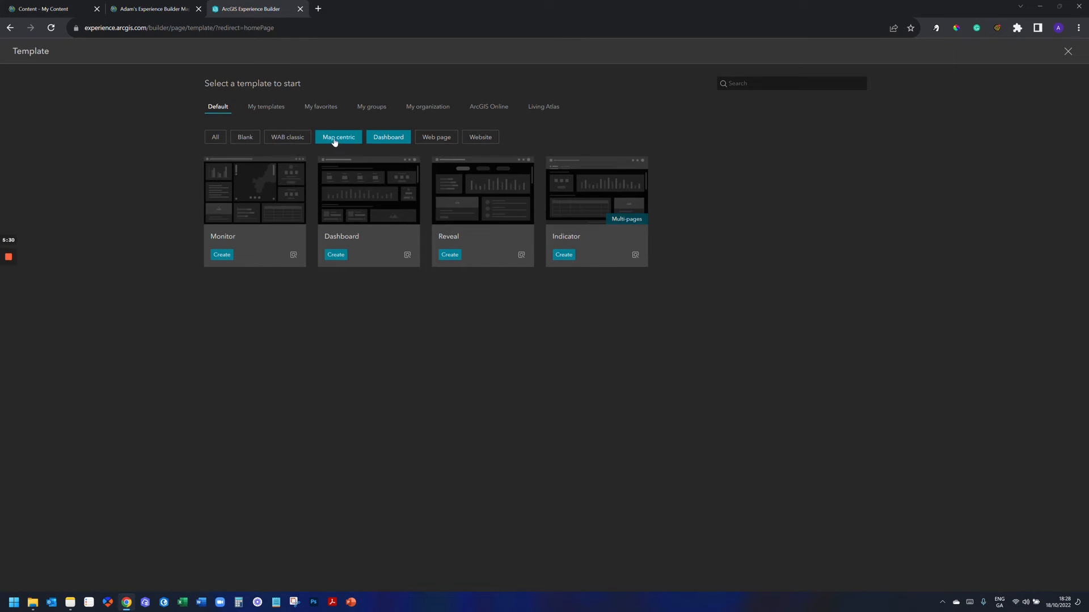
left_click(335, 142)
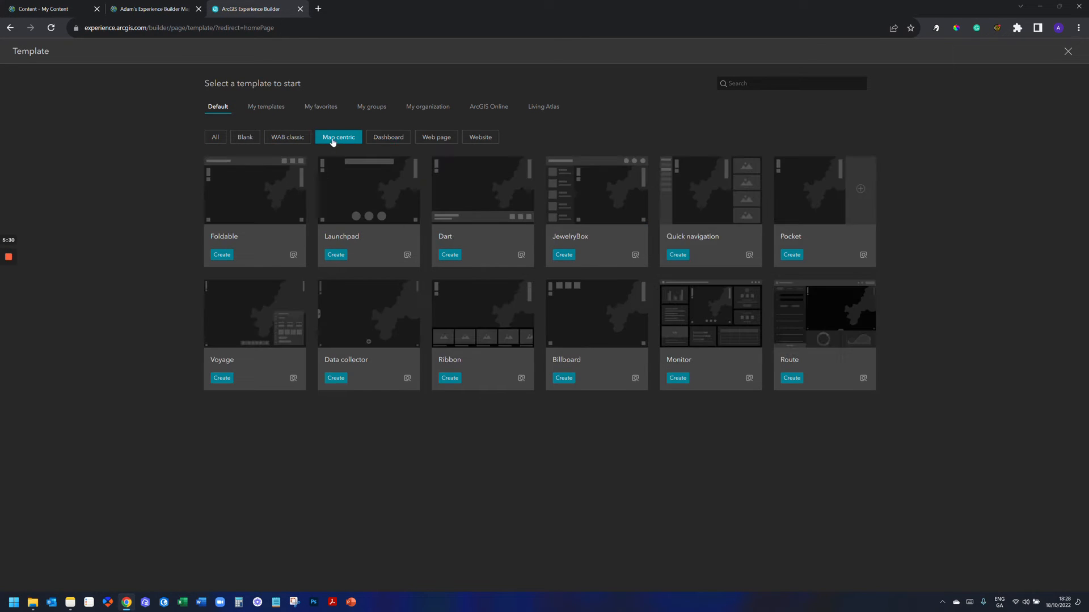
left_click(275, 141)
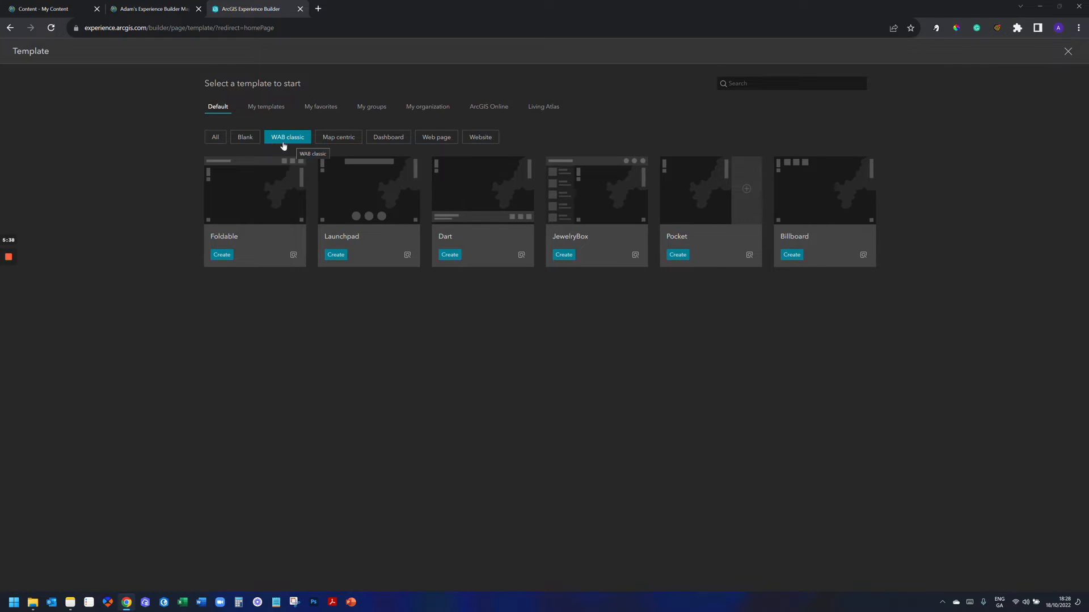
left_click(219, 142)
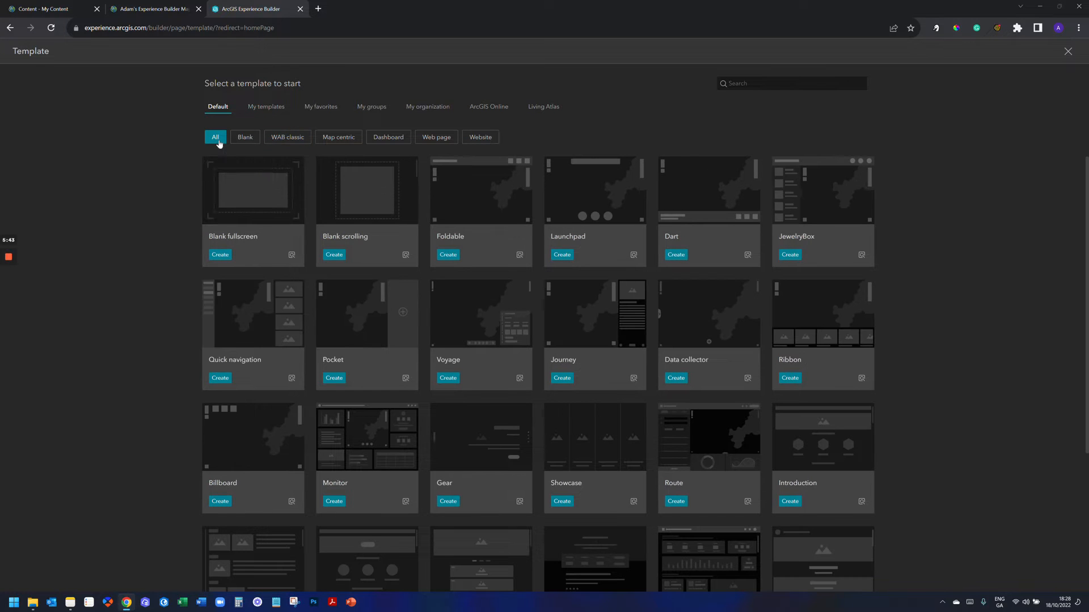
Step: Create an experience from the Blank fullscreen template and look through the widgets available to insert
left_click(228, 256)
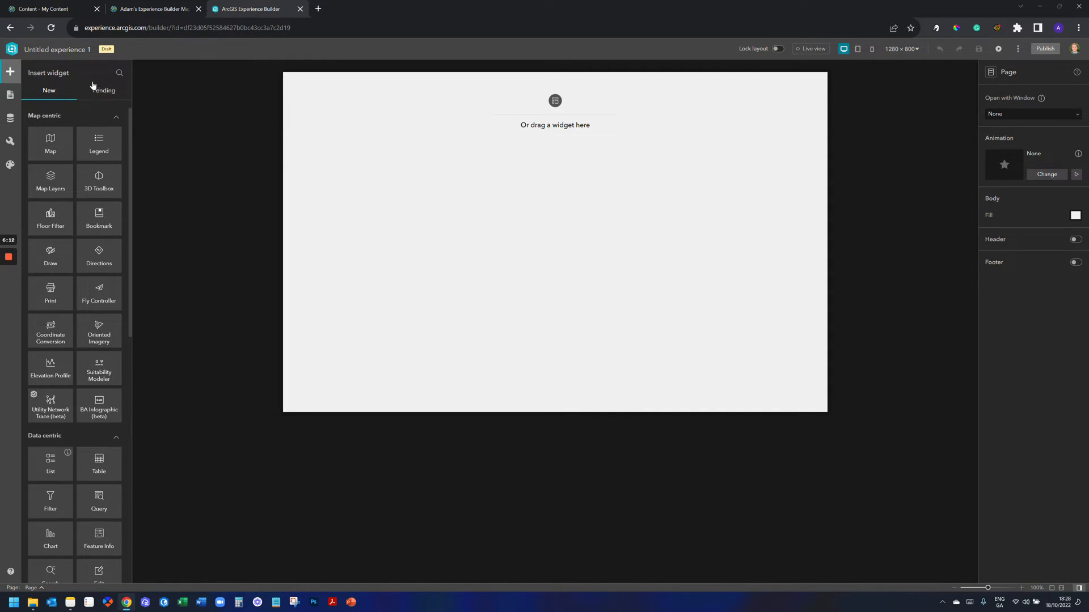
scroll(92, 477, "down", 8)
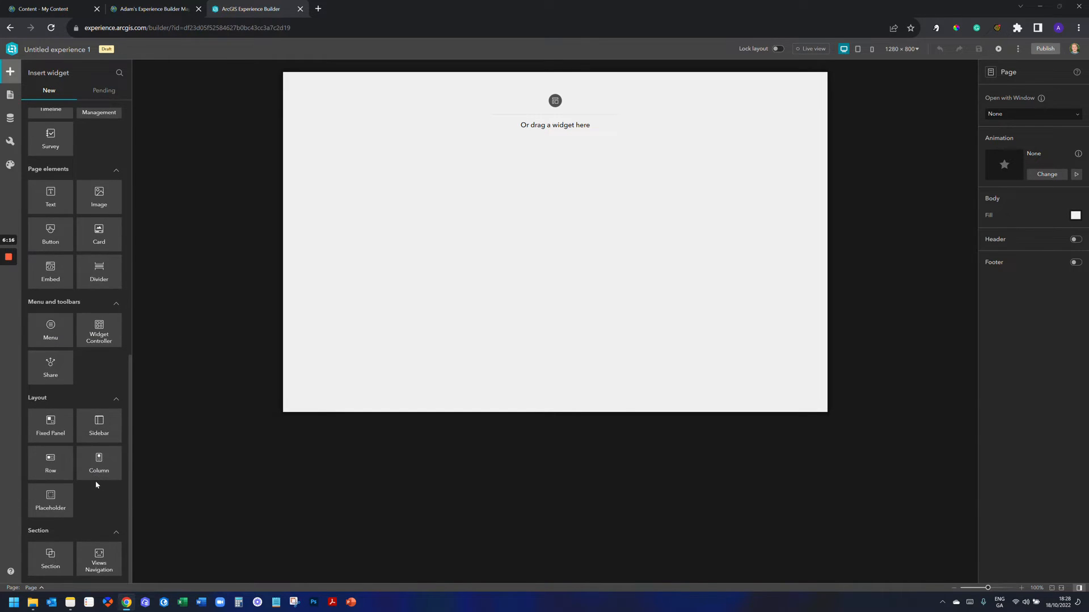
scroll(93, 477, "up", 8)
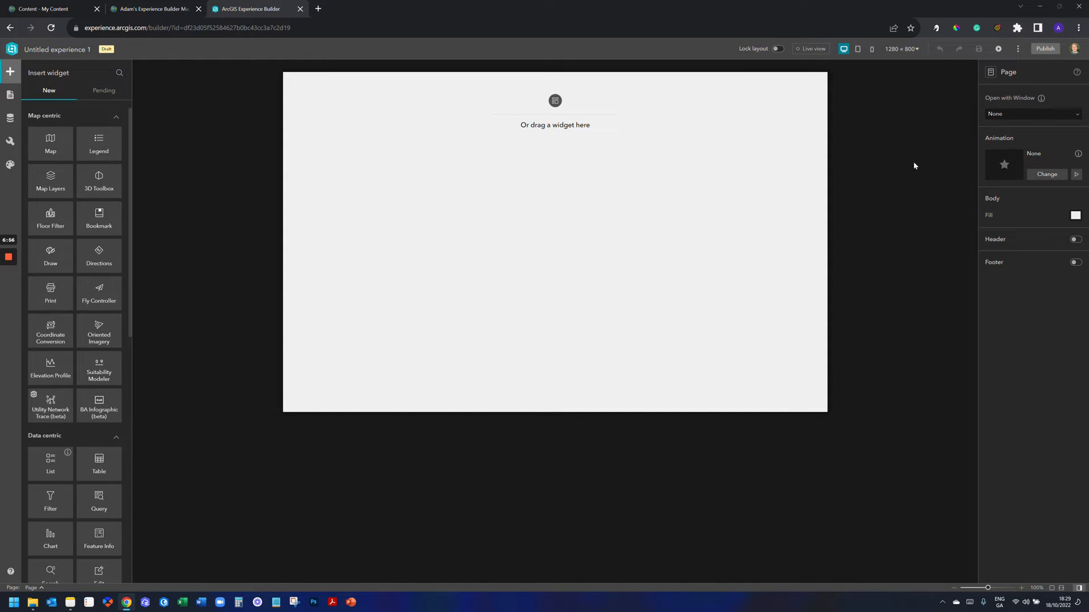
Step: Rename the experience with the author's first name in possessive form followed by "New & Improved EB"
triple_click(56, 50)
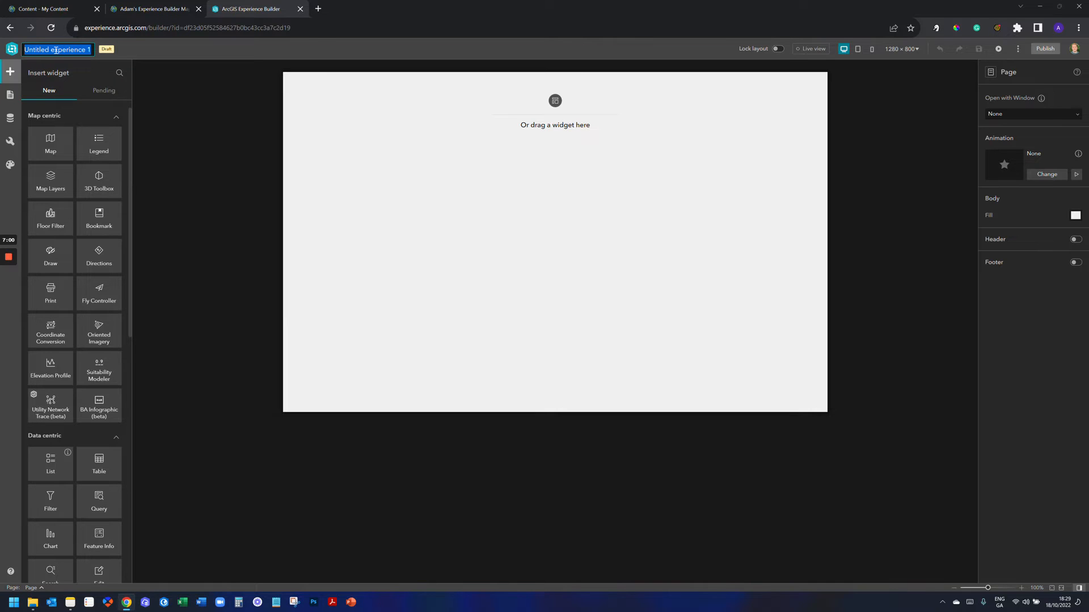
type("Adam's")
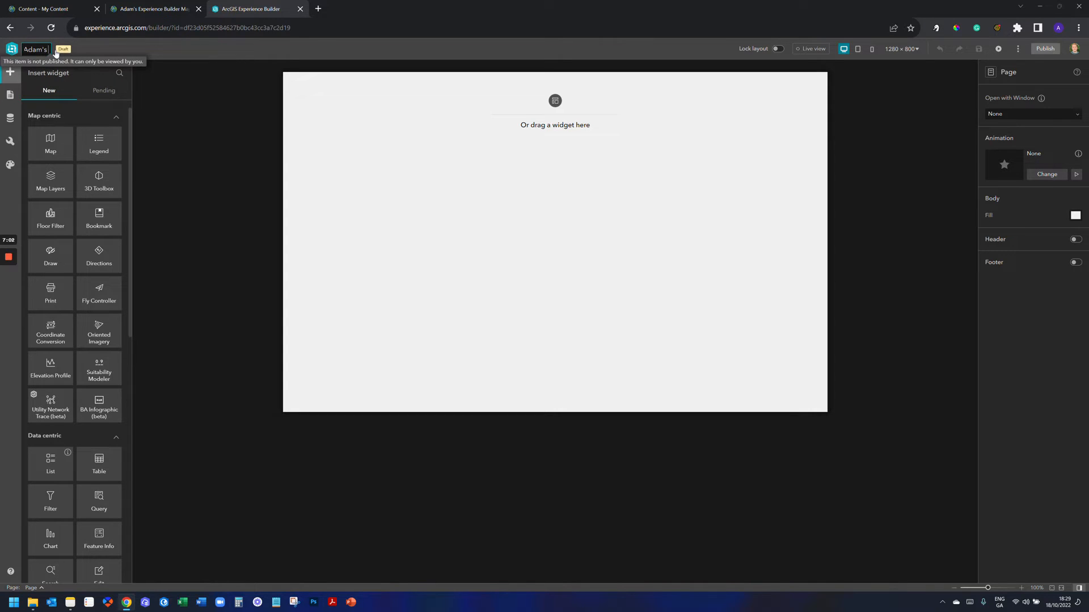
type(" New & I")
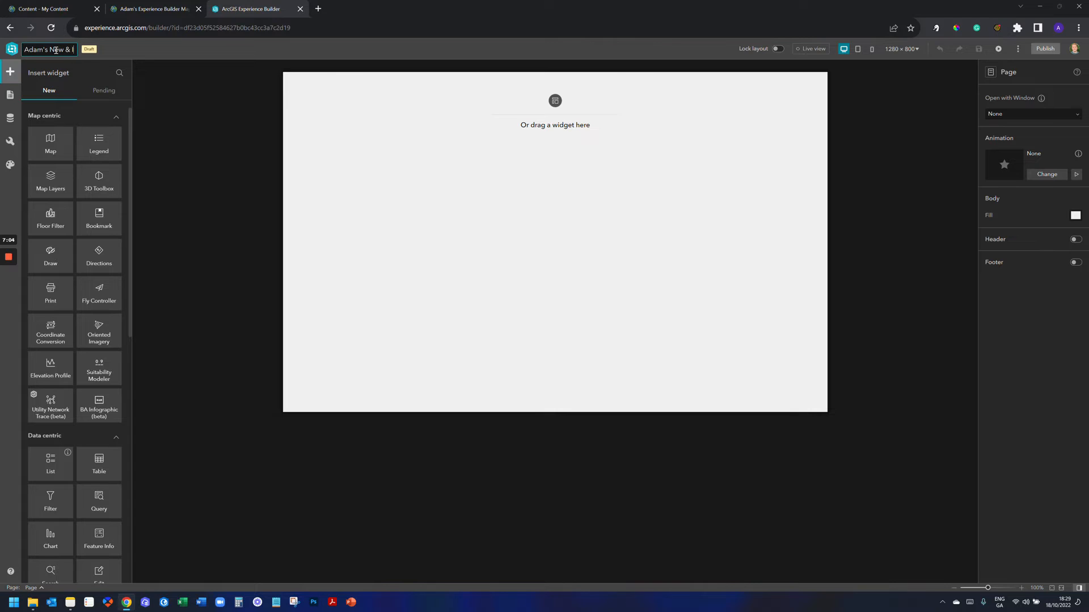
type("mproved EB")
key("Return")
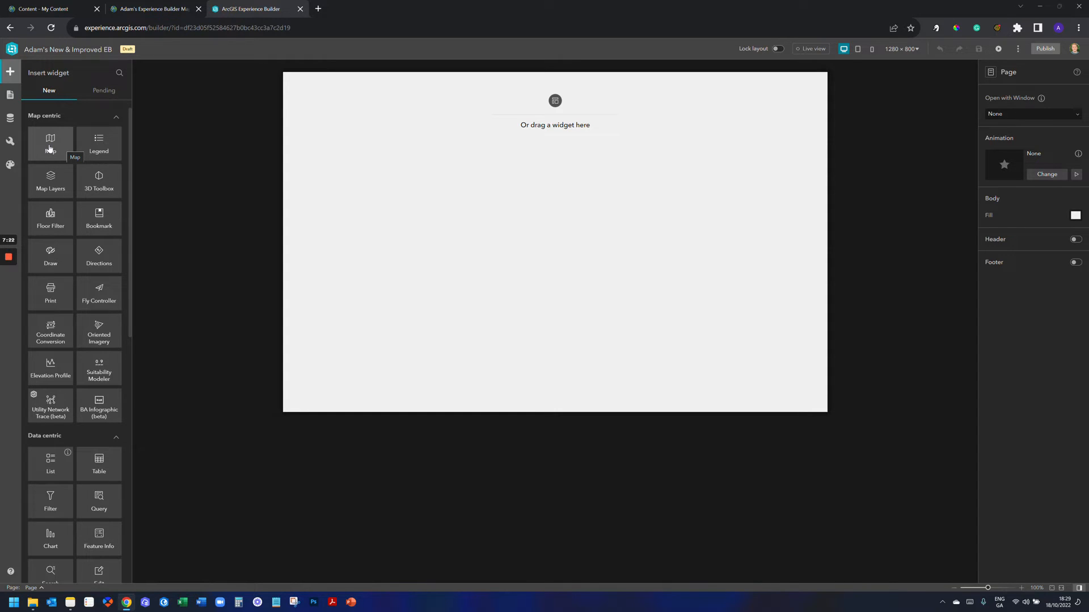
Step: Place a Map widget in the upper-right area of the blank page
left_click_drag(50, 149, 658, 185)
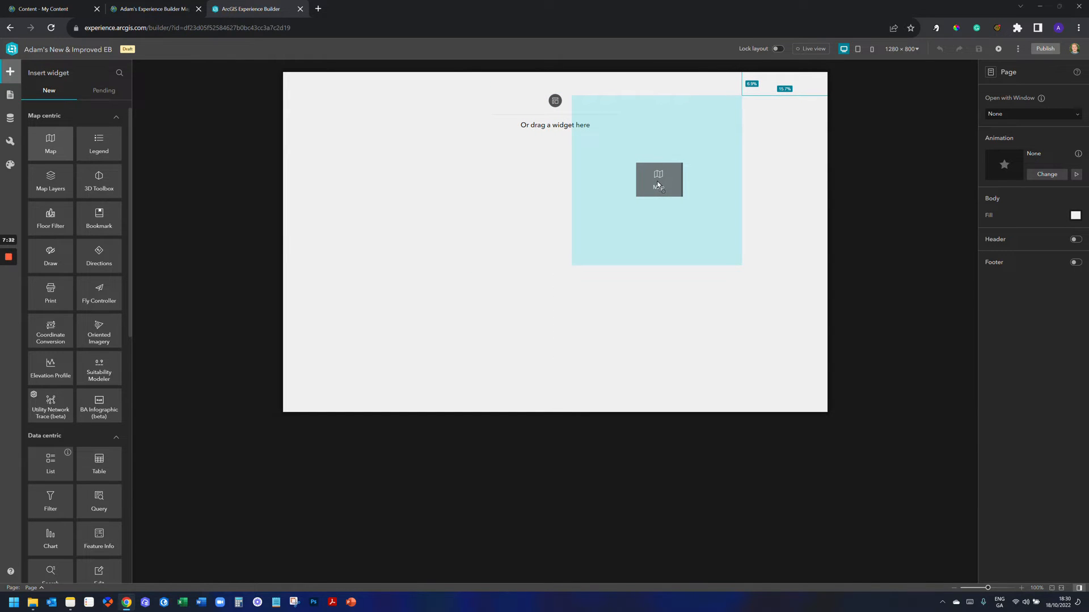
left_click_drag(658, 184, 659, 186)
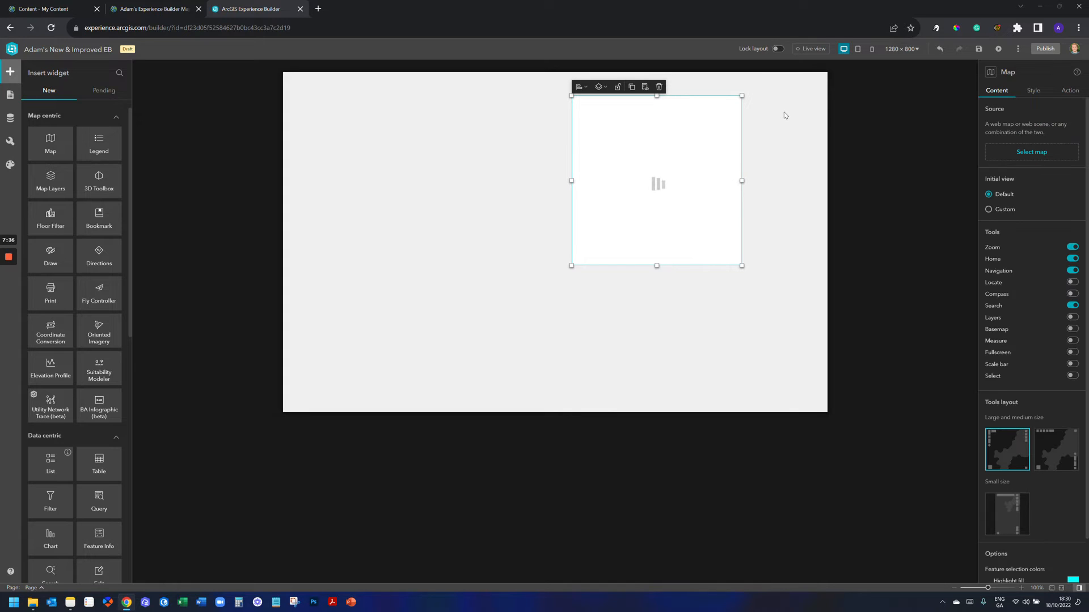
Step: Lock the page layout, try selecting the map widget, and unlock the layout
left_click(779, 49)
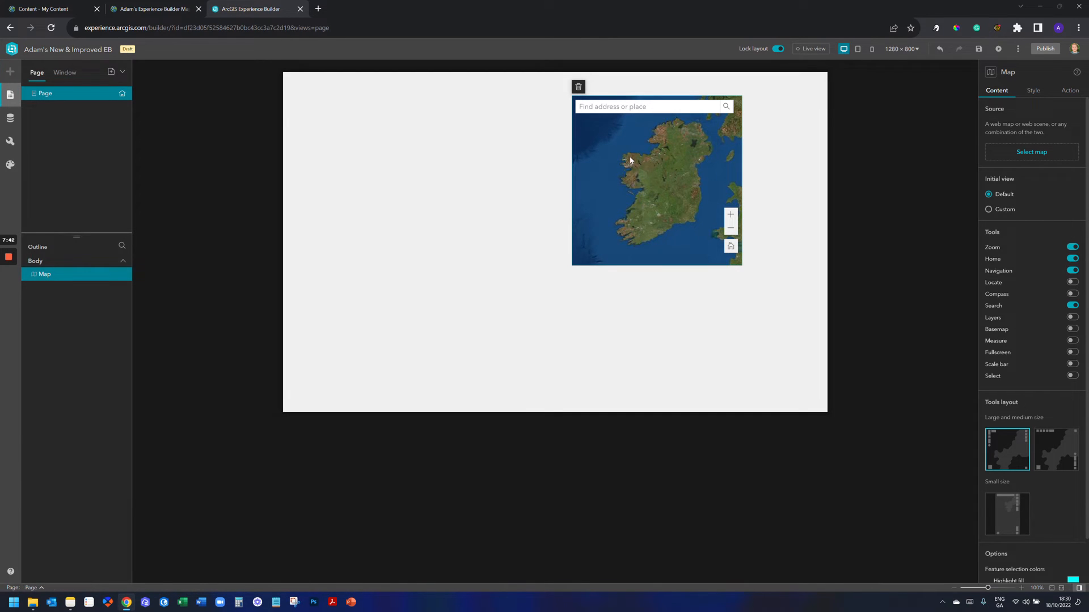
left_click(508, 202)
left_click(645, 203)
left_click(778, 49)
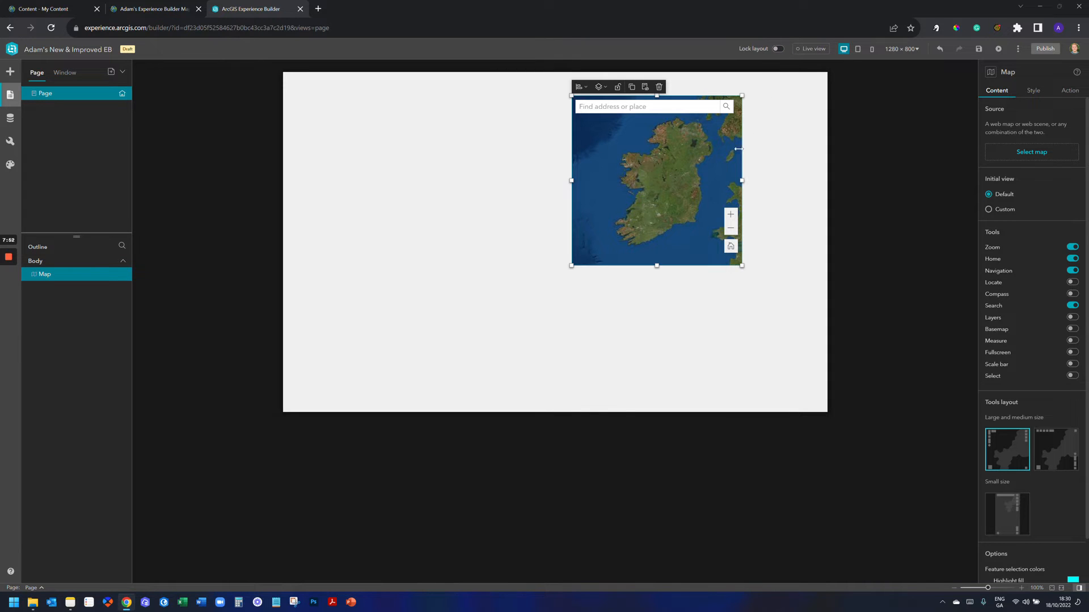
Step: Resize the map widget to the page's right and bottom edges, leaving a blank column on the left and a thin strip above
left_click_drag(742, 180, 834, 183)
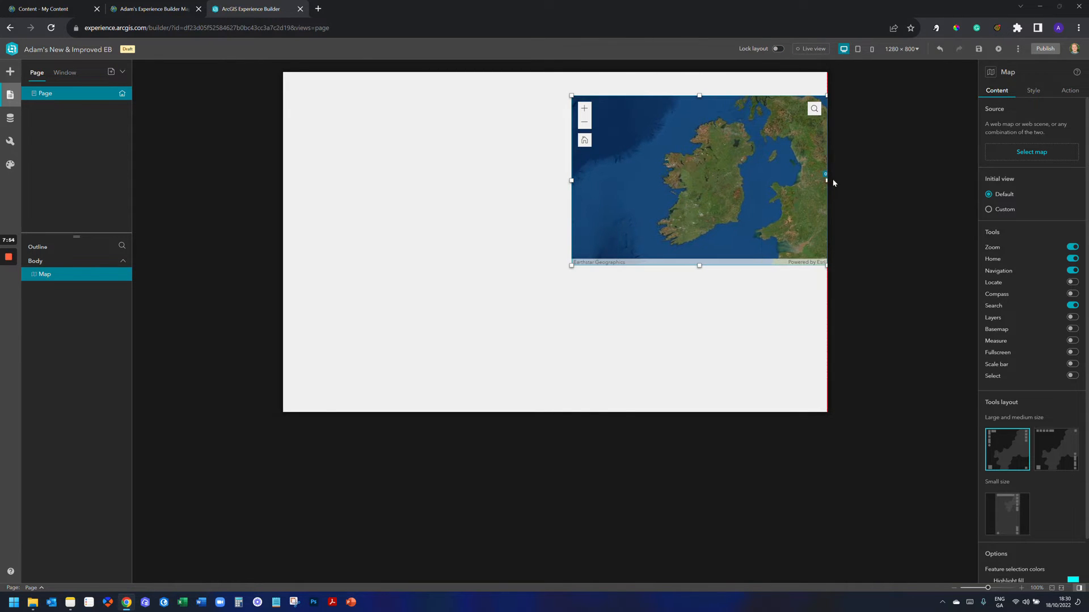
left_click_drag(570, 180, 397, 174)
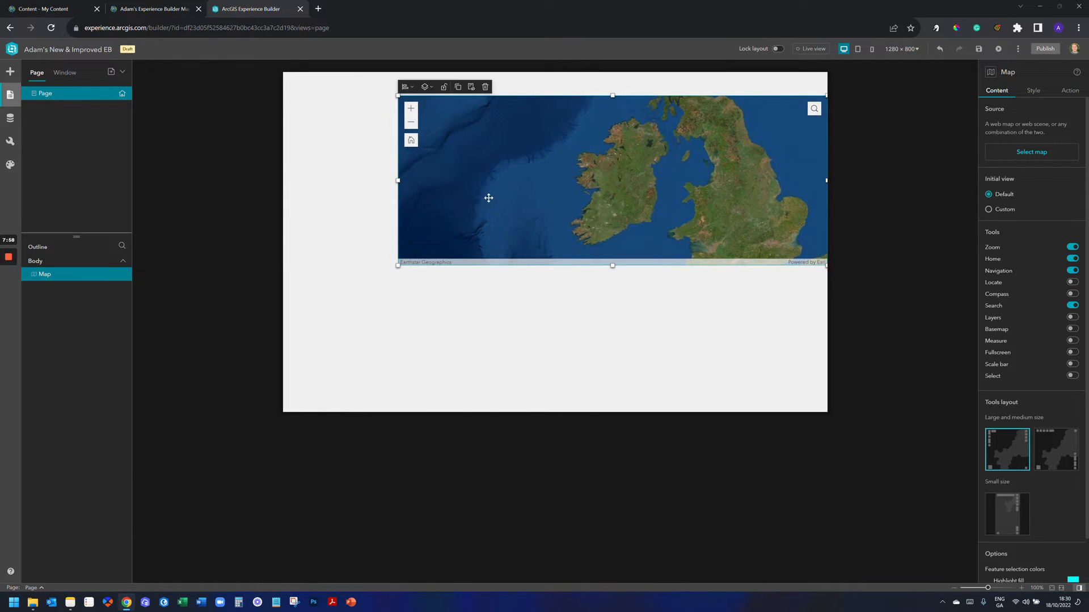
left_click_drag(613, 266, 621, 412)
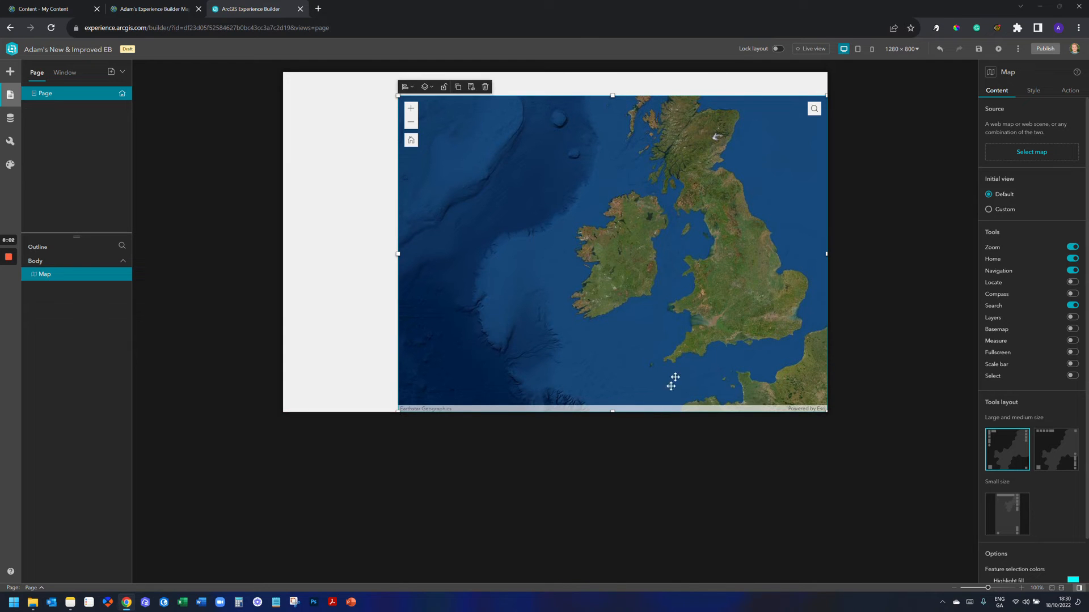
left_click_drag(612, 95, 613, 100)
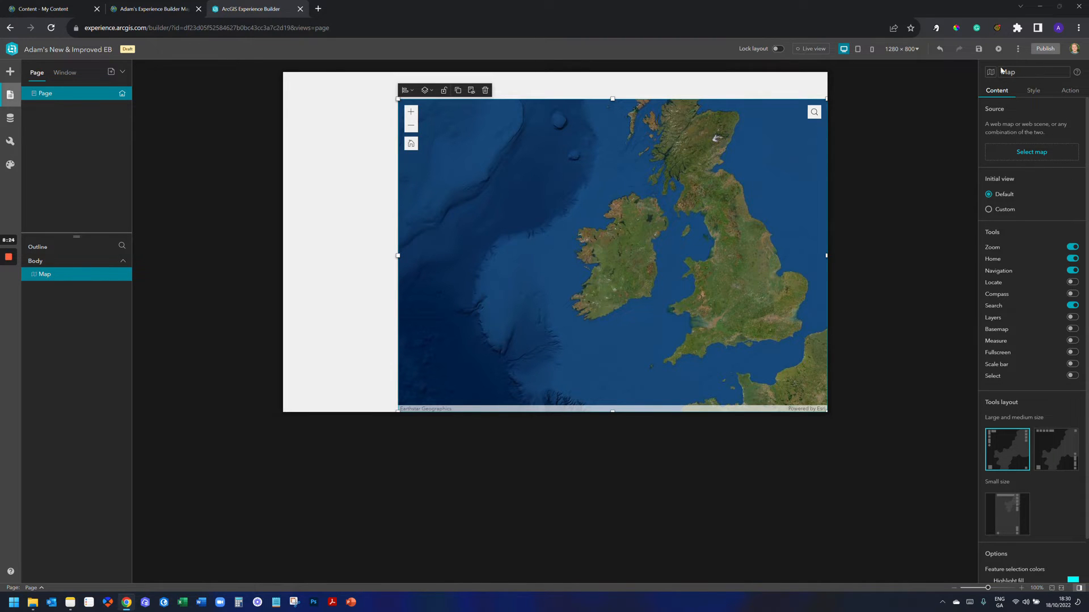
Step: Add the author's "Experience Builder Map" web map from their own content as a data source for the map widget
left_click(1042, 153)
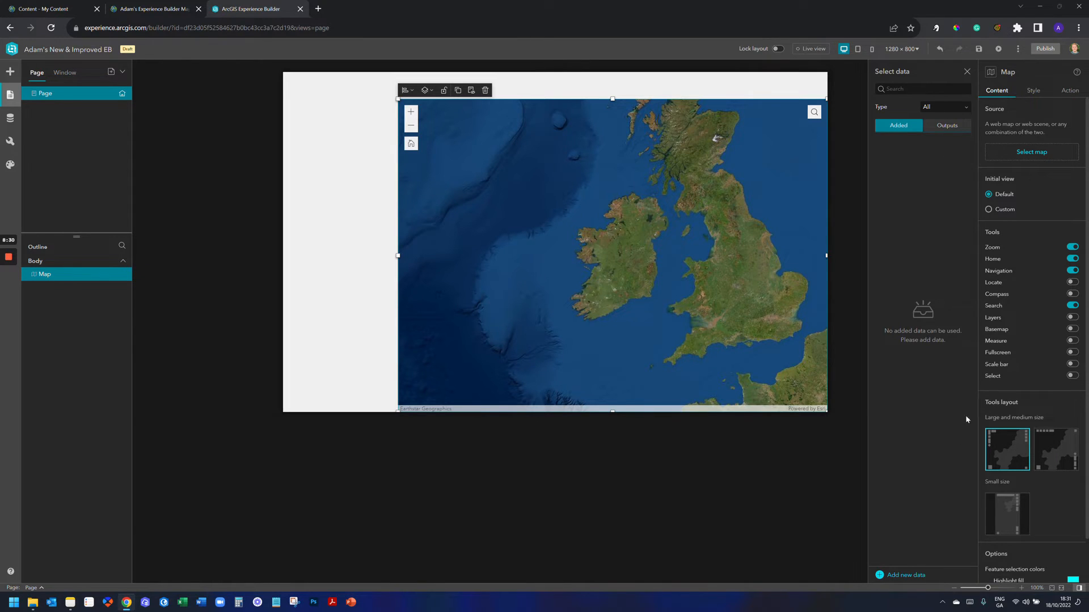
left_click(910, 576)
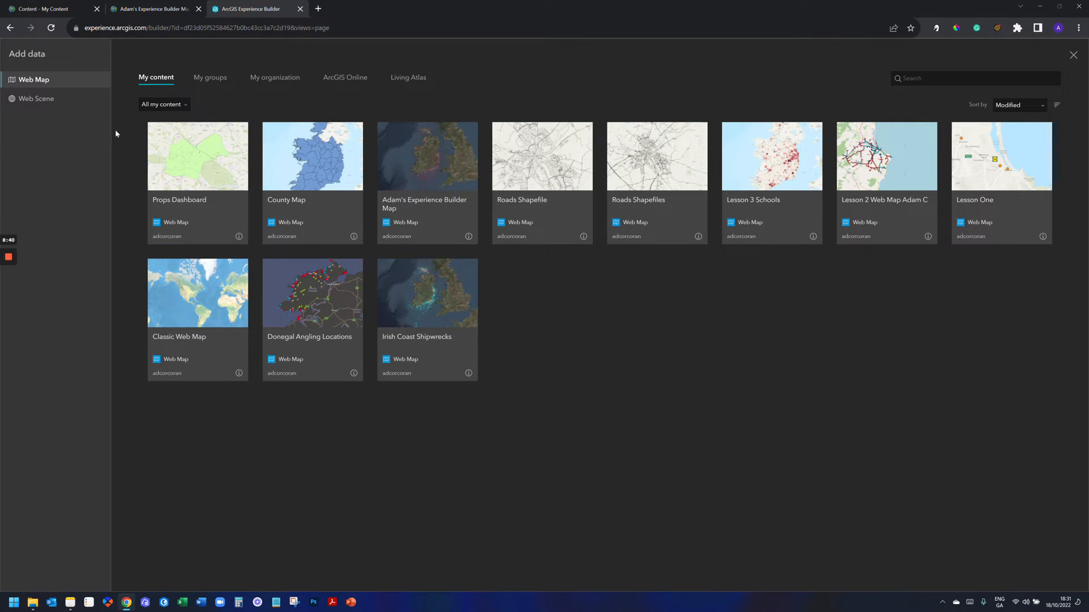
left_click(44, 102)
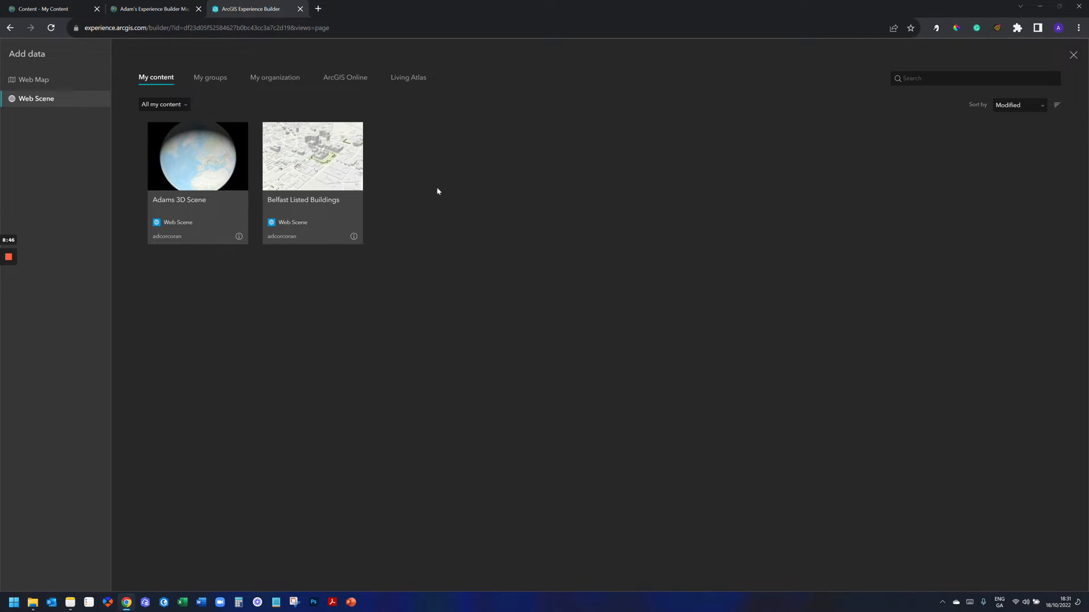
left_click(63, 83)
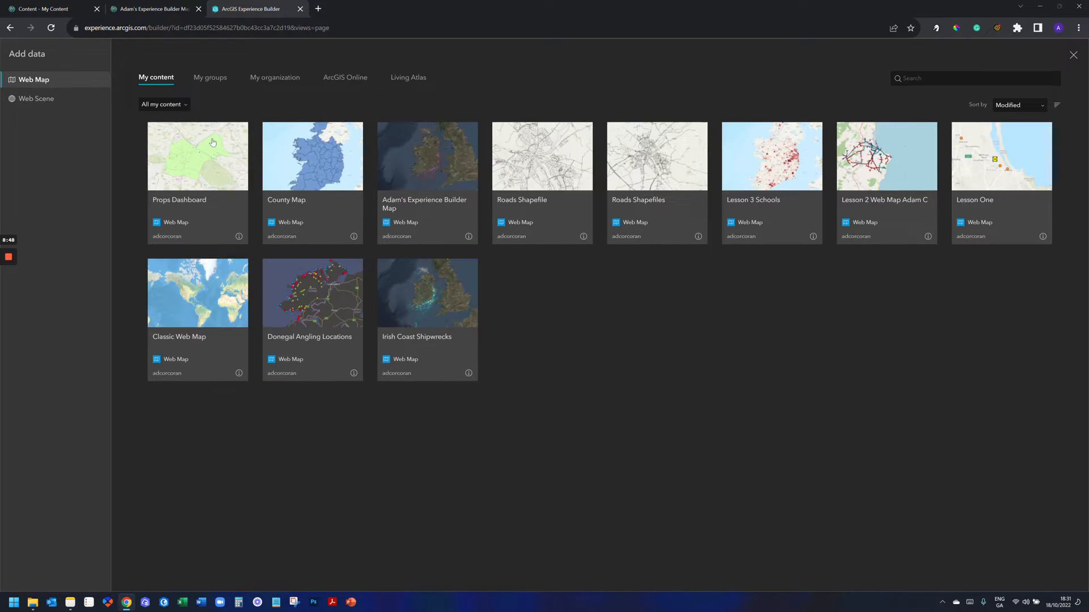
left_click(428, 164)
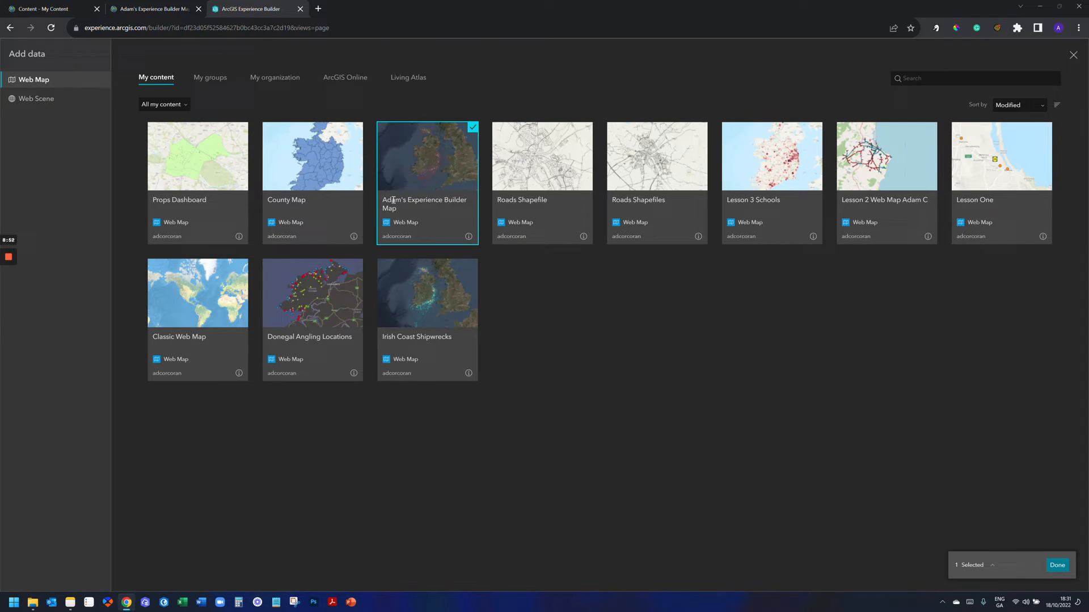
left_click(1057, 566)
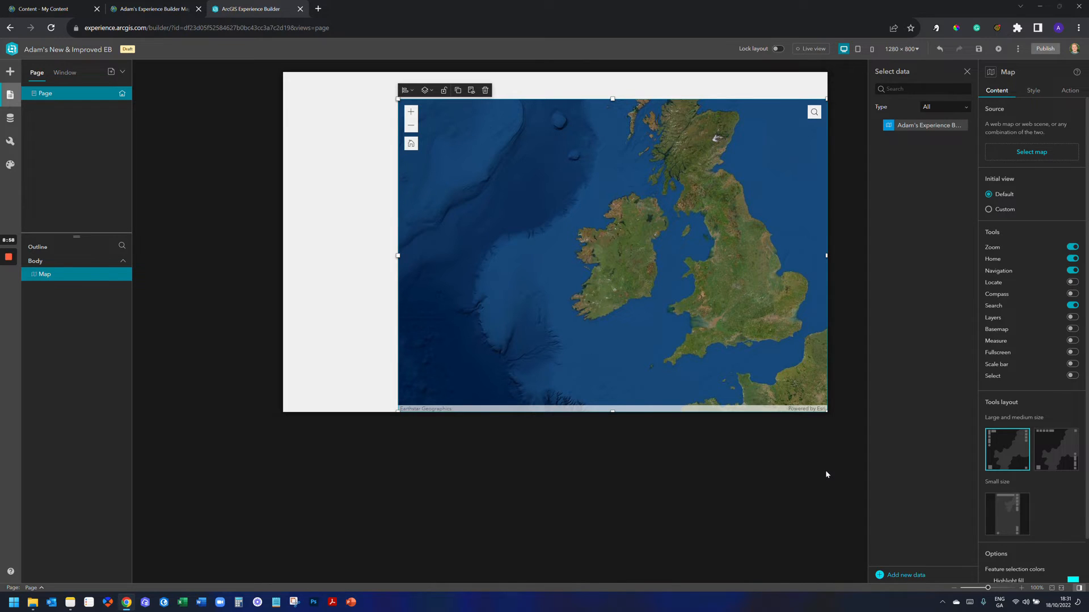
Step: Assign the "Experience Builder Map" web map as the map widget's source
left_click(914, 125)
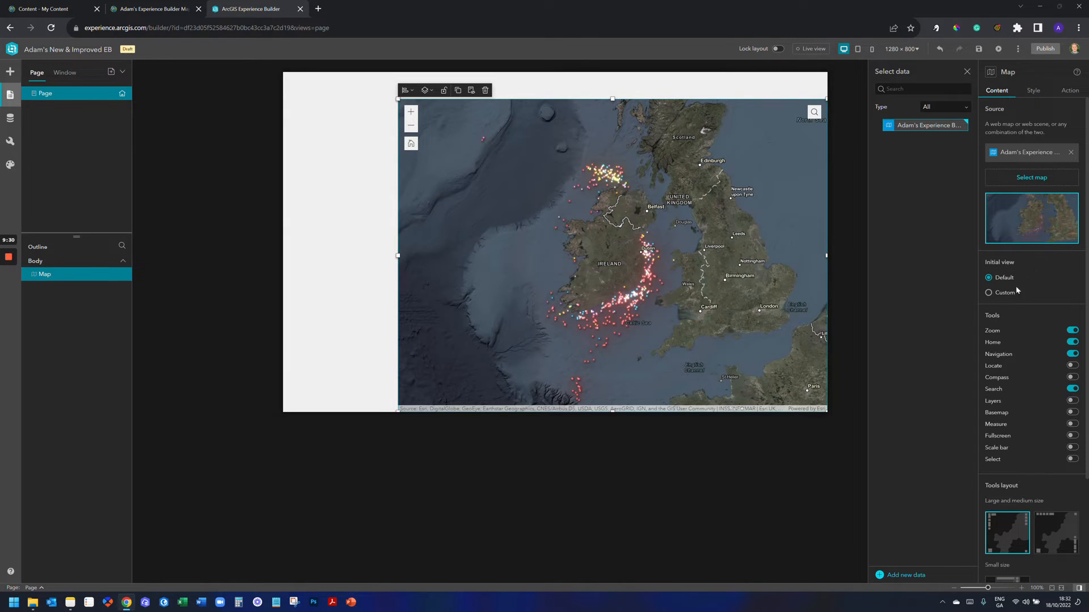
Step: Try a custom initial view for the map, framing Ireland with a wide area of ocean to its west
left_click(989, 293)
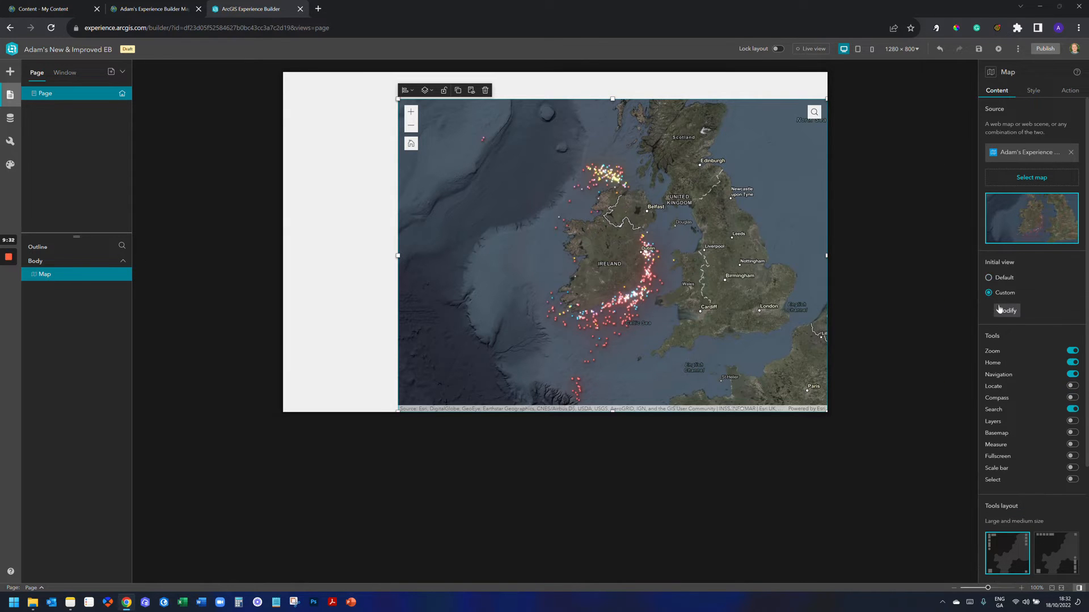
left_click(1000, 310)
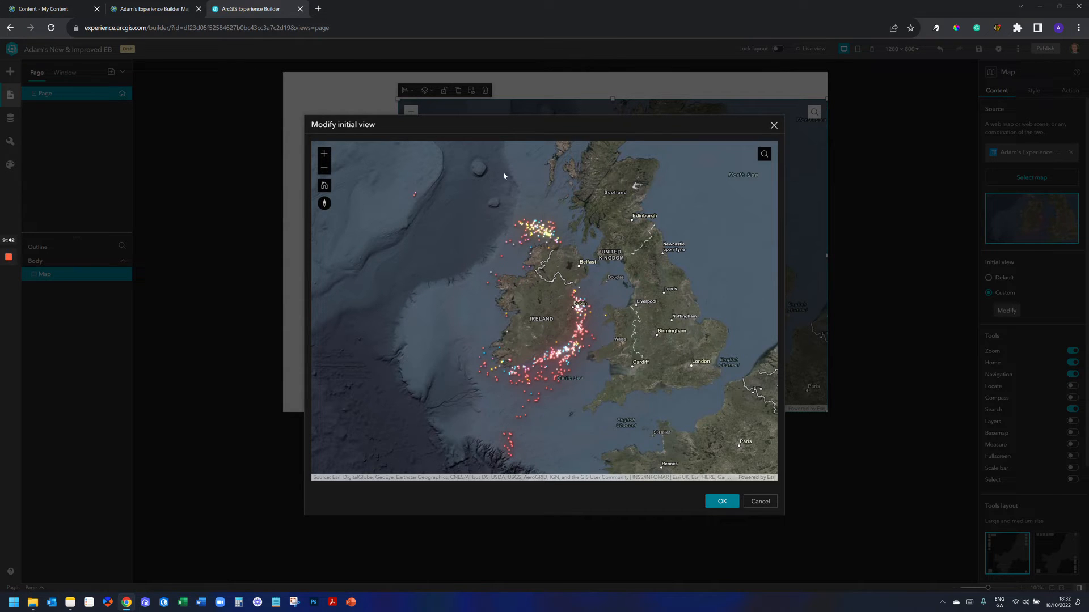
scroll(545, 277, "up", 3)
left_click_drag(632, 297, 661, 287)
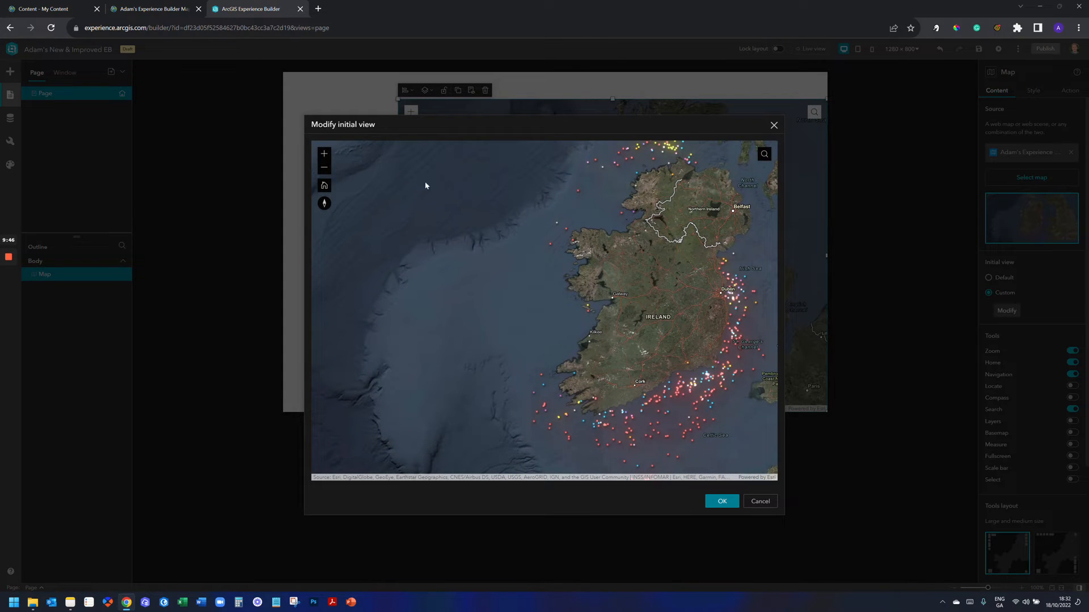
left_click(325, 168)
left_click_drag(494, 226, 584, 178)
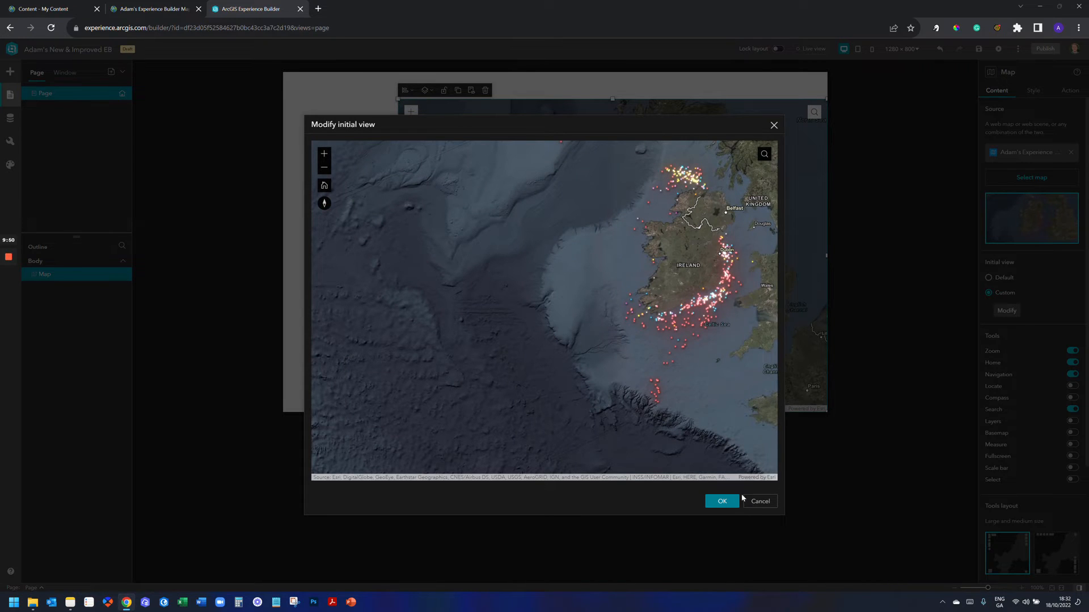
left_click(726, 502)
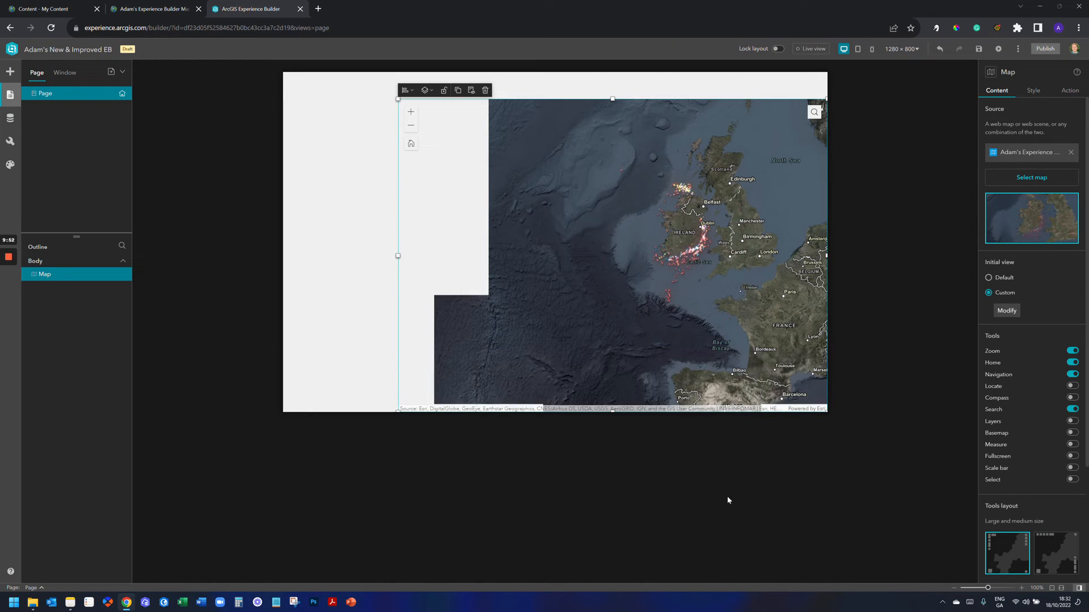
Step: Modify the custom initial view to a closer framing of Ireland and the surrounding shipwrecks
left_click(1007, 310)
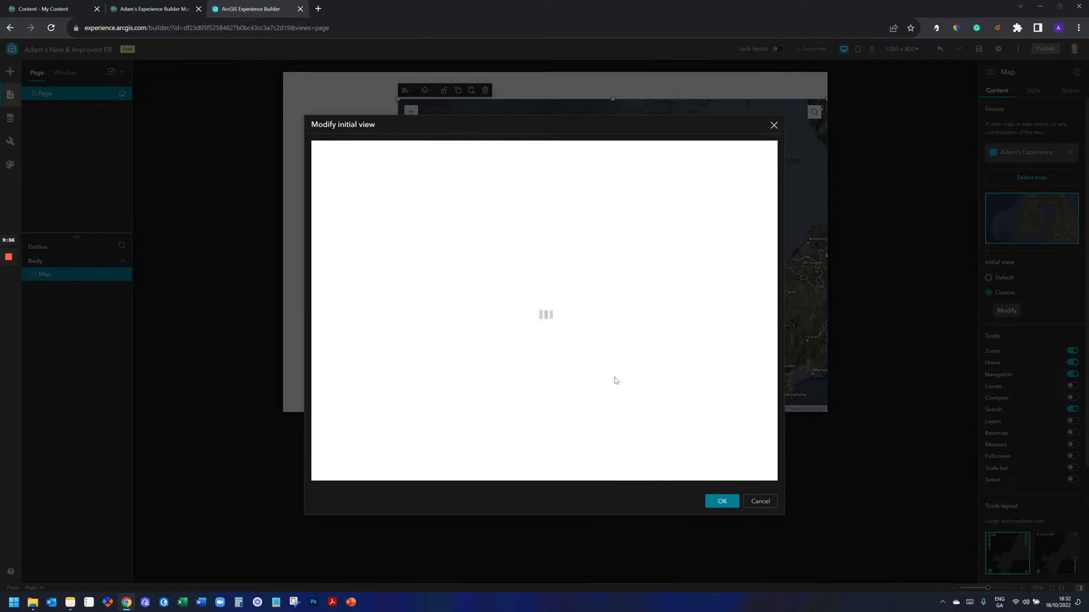
scroll(693, 265, "up", 3)
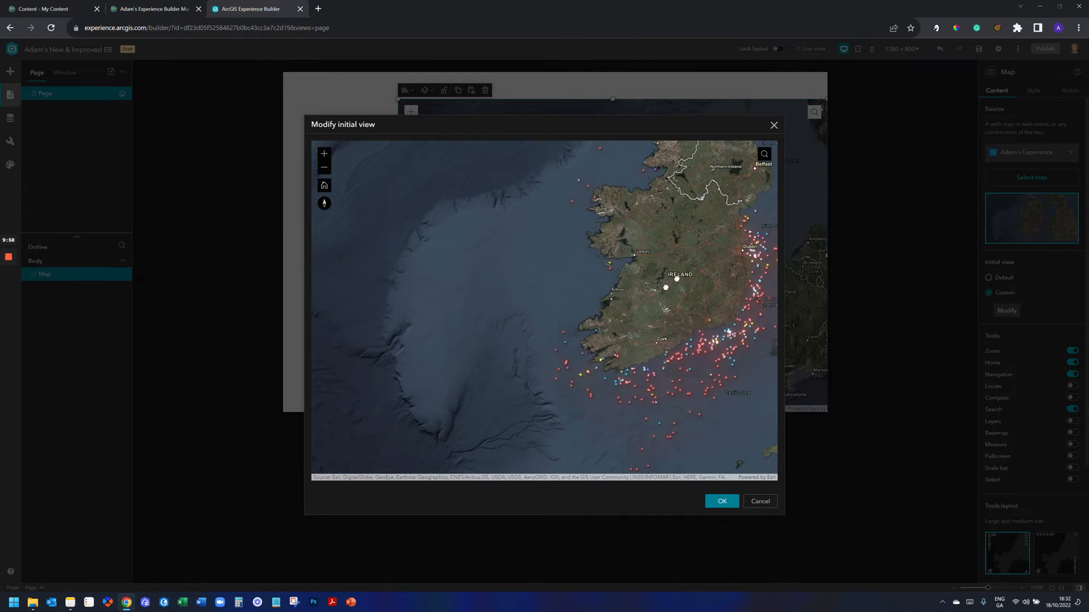
left_click_drag(679, 284, 647, 301)
left_click(719, 503)
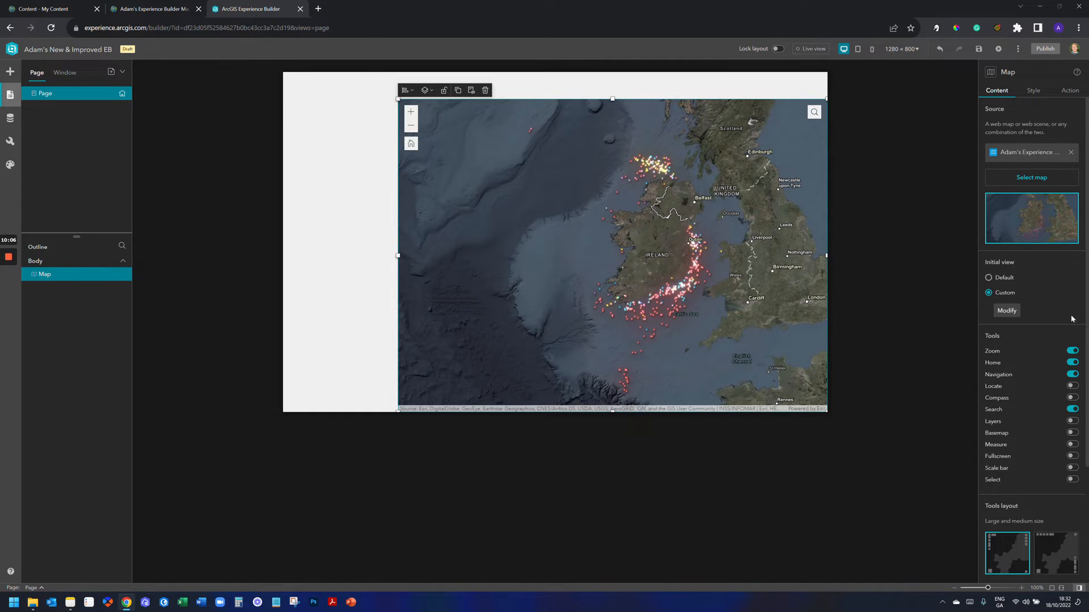
Step: Compare the default and custom initial views and return the map's initial view to Default
scroll(1044, 312, "down", 2)
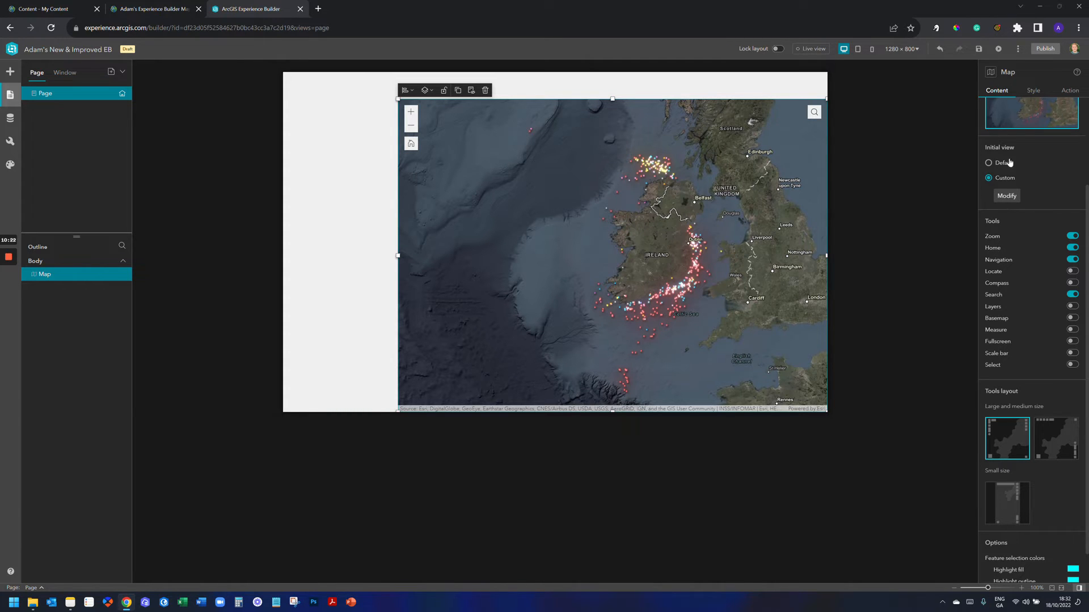
left_click(989, 163)
left_click(989, 178)
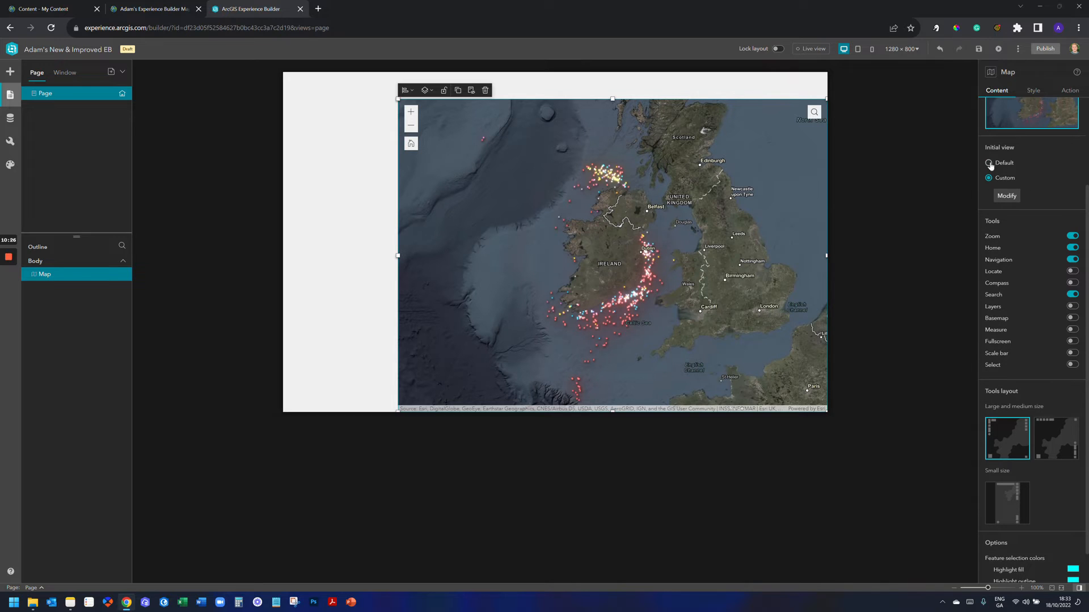
left_click(989, 162)
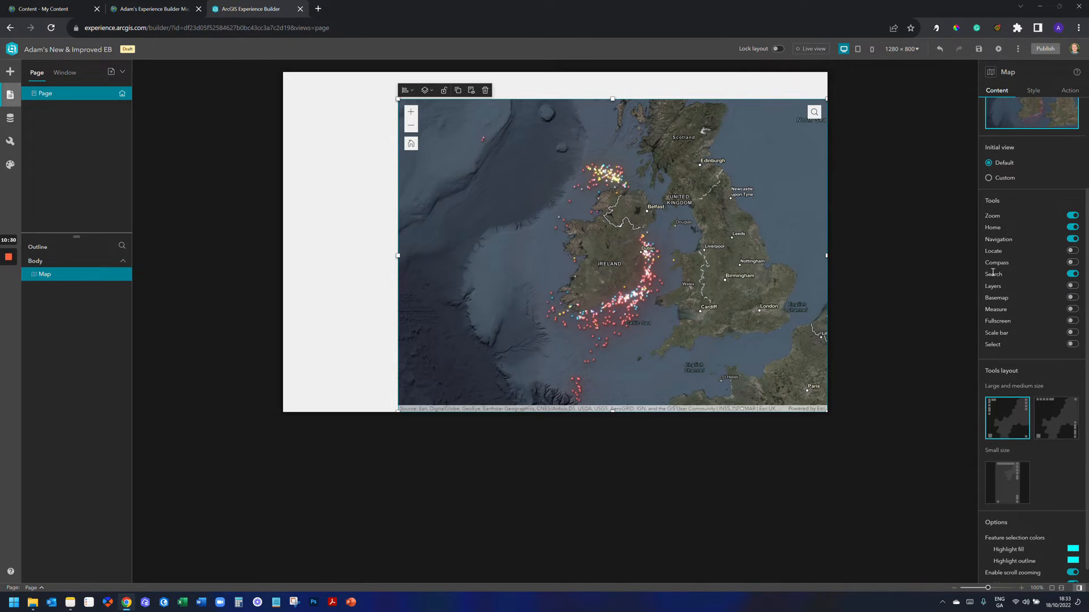
Step: Turn off the map's Navigation and Search tools and enable Layers, Basemap, Measure and Select, leaving Compass off
left_click(1074, 239)
left_click(1074, 262)
left_click(1076, 264)
left_click(1073, 275)
left_click(1072, 286)
left_click(1073, 297)
left_click(1073, 310)
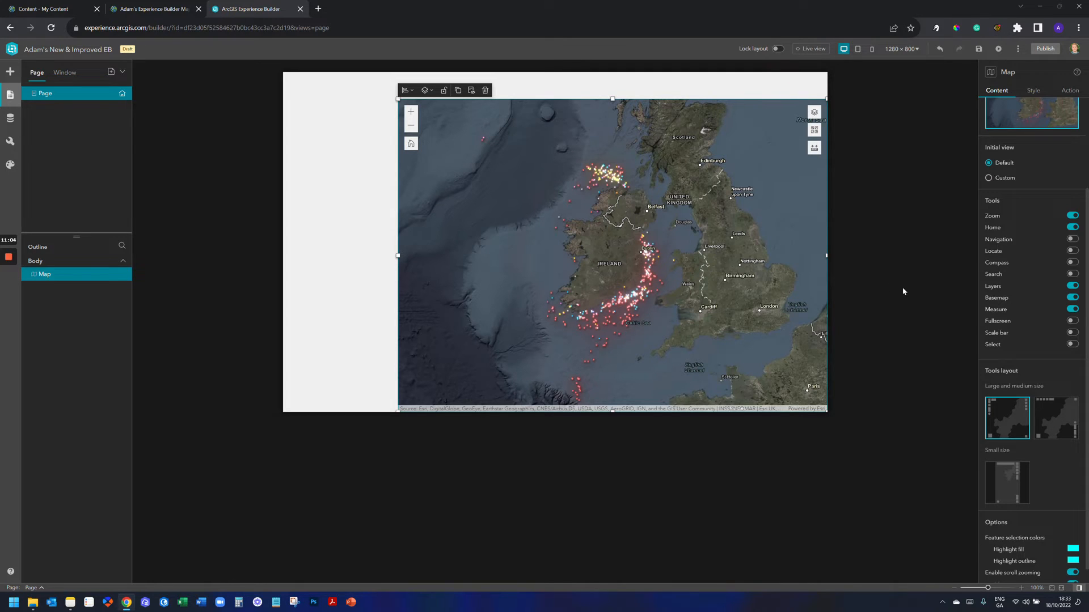
left_click(1072, 344)
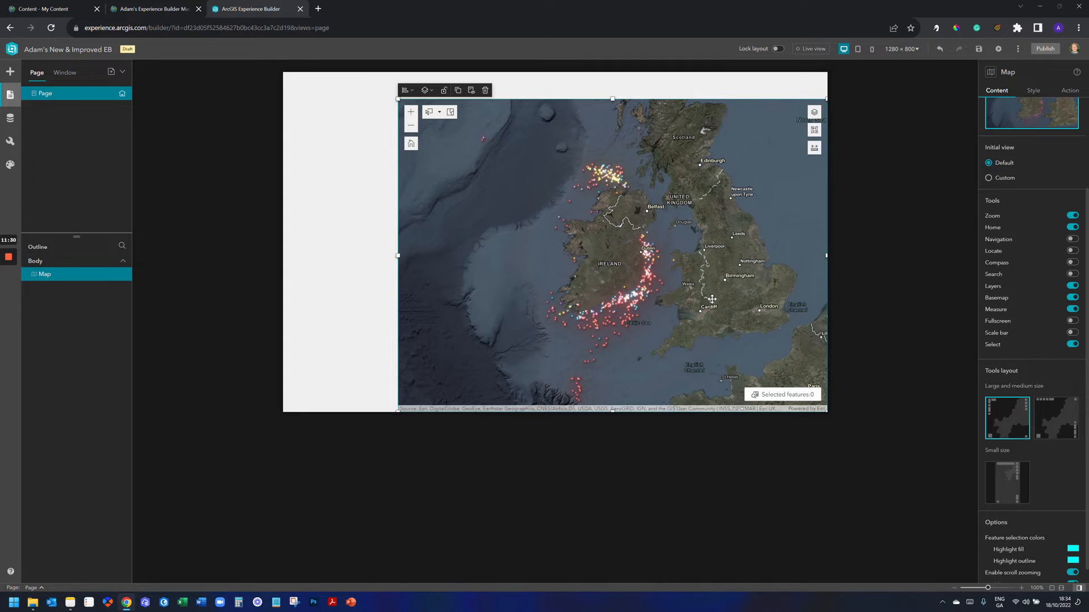
scroll(1055, 355, "down", 1)
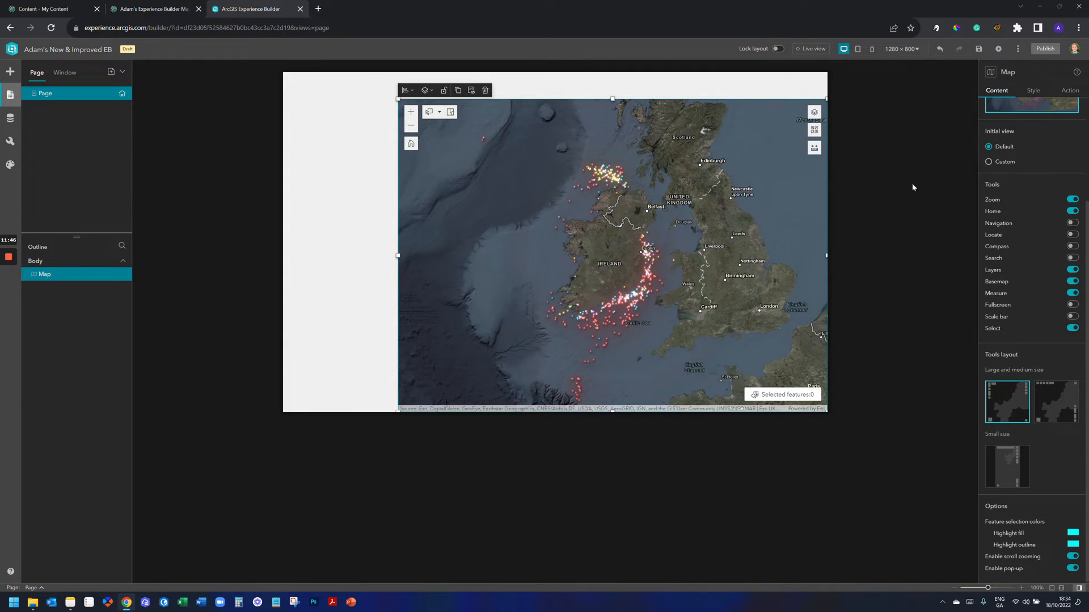
Step: Preview the page at phone and tablet sizes, return to the desktop size, and review the map widget's settings
left_click(873, 49)
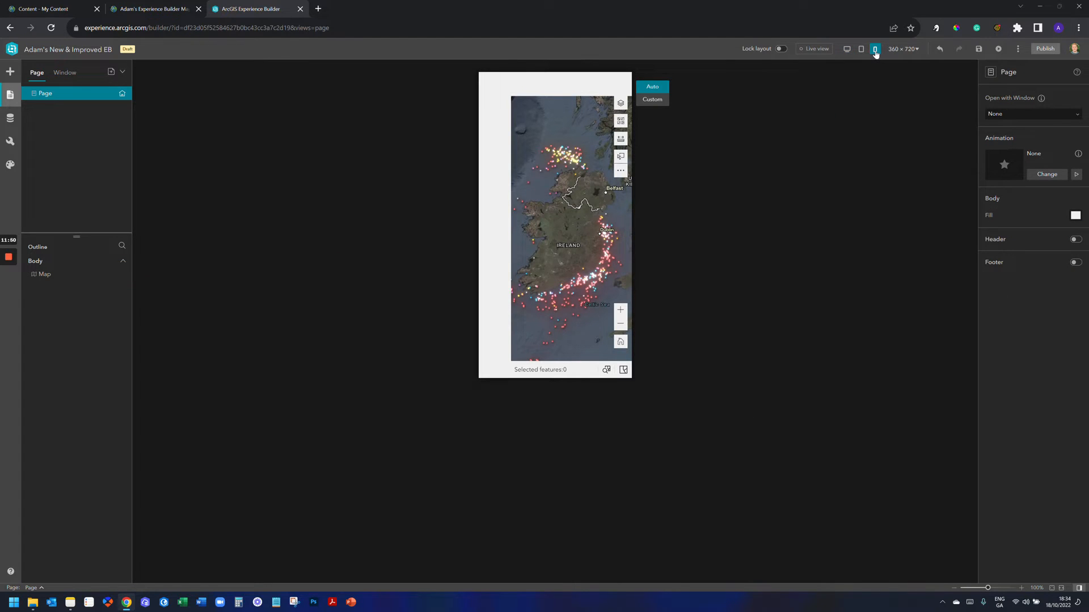
left_click(860, 51)
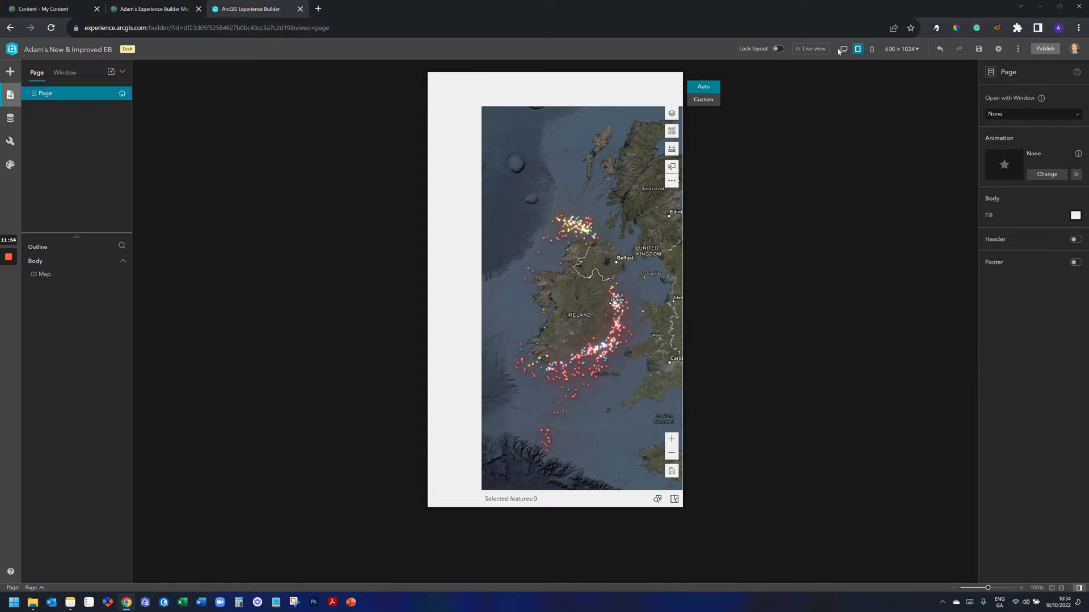
left_click(844, 51)
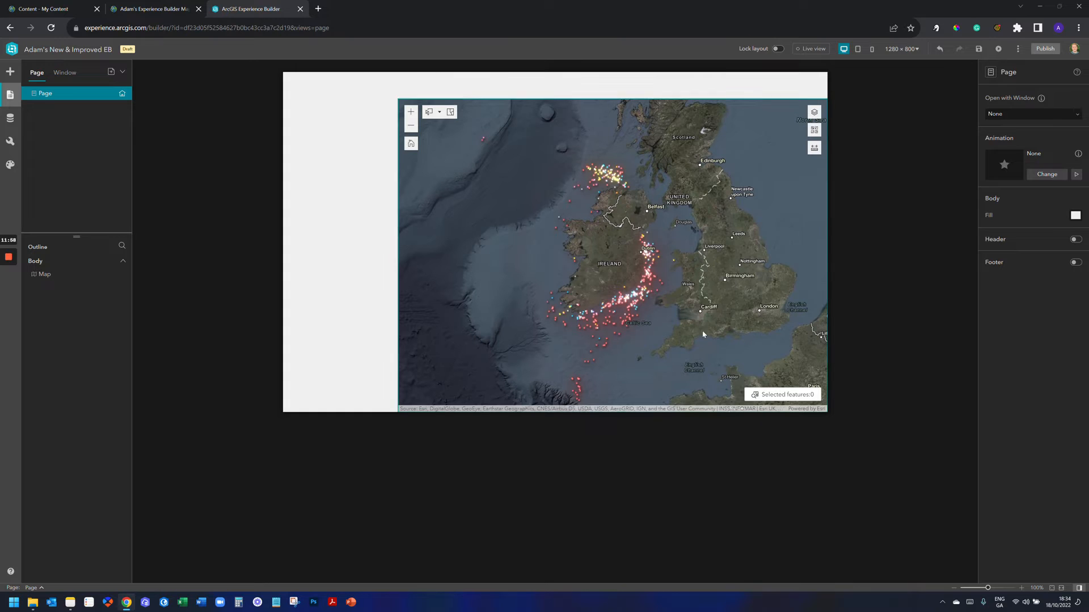
left_click(674, 273)
scroll(1036, 482, "down", 3)
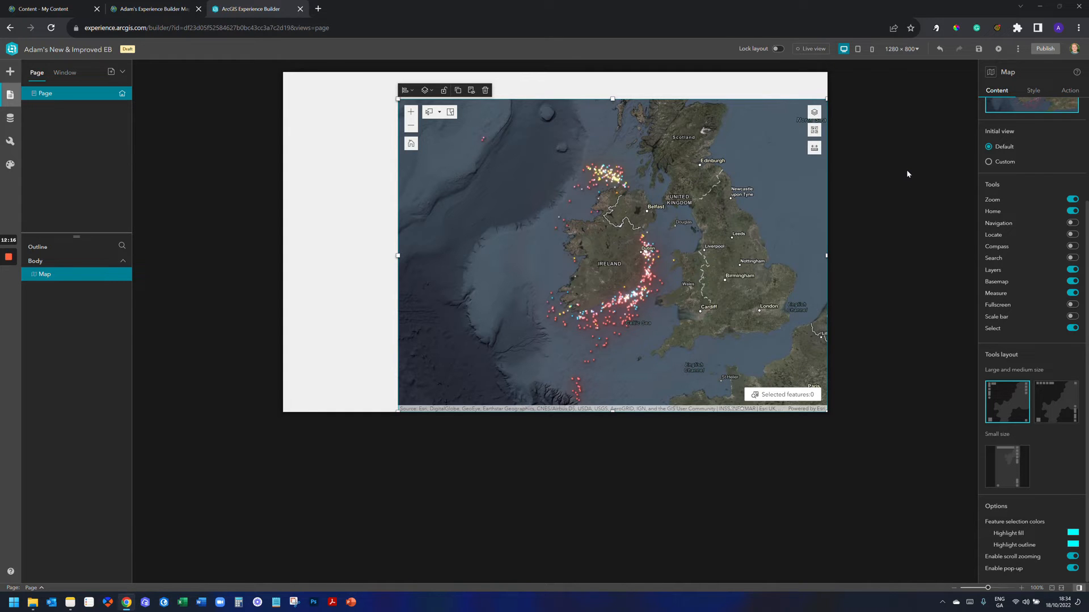
Step: Place a Legend widget at the top of the blank column beside the map, fitting the column's width with a reduced height
left_click(11, 71)
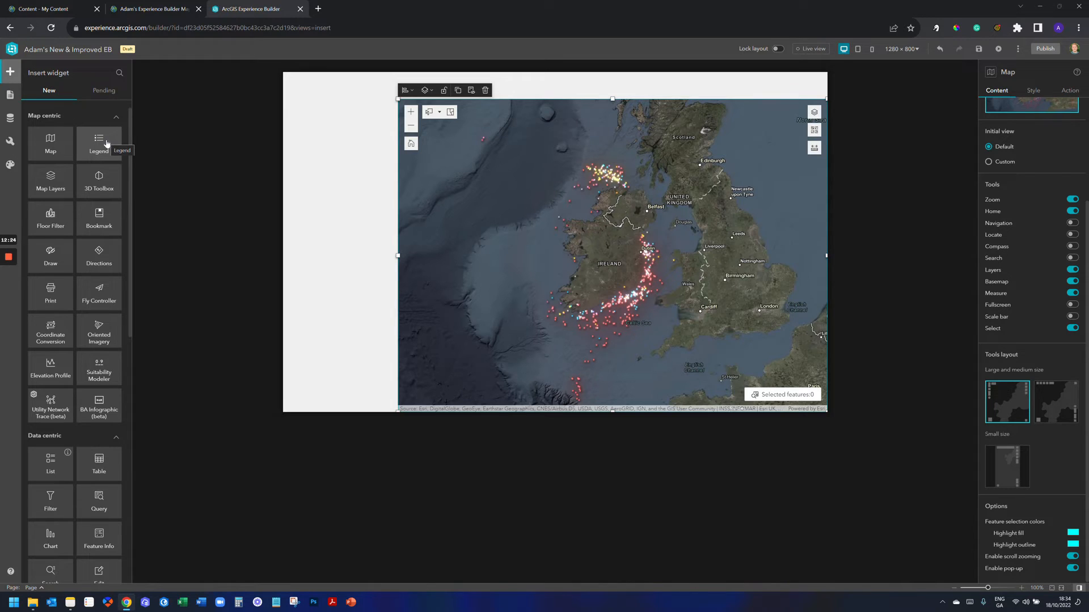
left_click_drag(107, 143, 365, 186)
left_click_drag(455, 184, 398, 181)
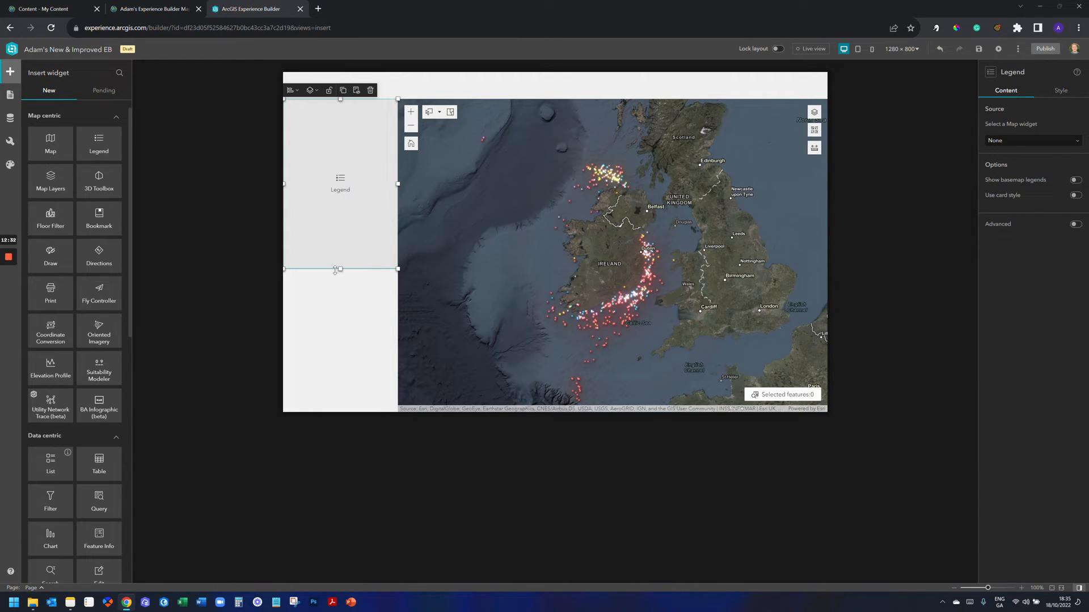
left_click_drag(336, 270, 336, 203)
Step: Link the Legend widget to the Map widget and lengthen it so the vessel types down to "Other" fit
left_click(1028, 142)
left_click(1013, 157)
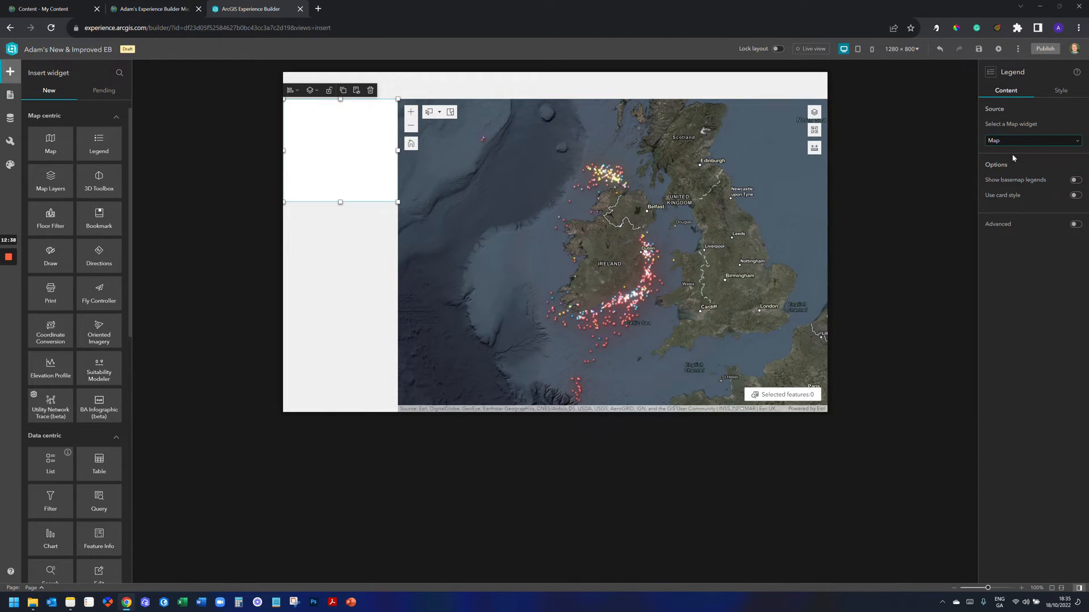
left_click_drag(341, 203, 340, 253)
left_click(268, 202)
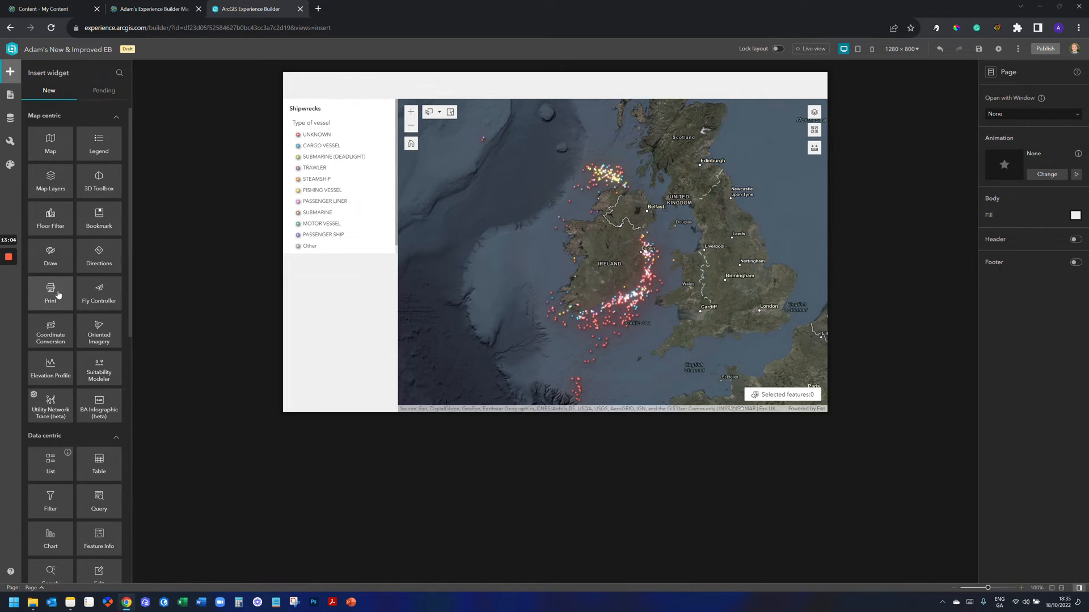
Step: Place a Print widget on the map and move it into the map's upper-right corner
left_click_drag(58, 296, 696, 114)
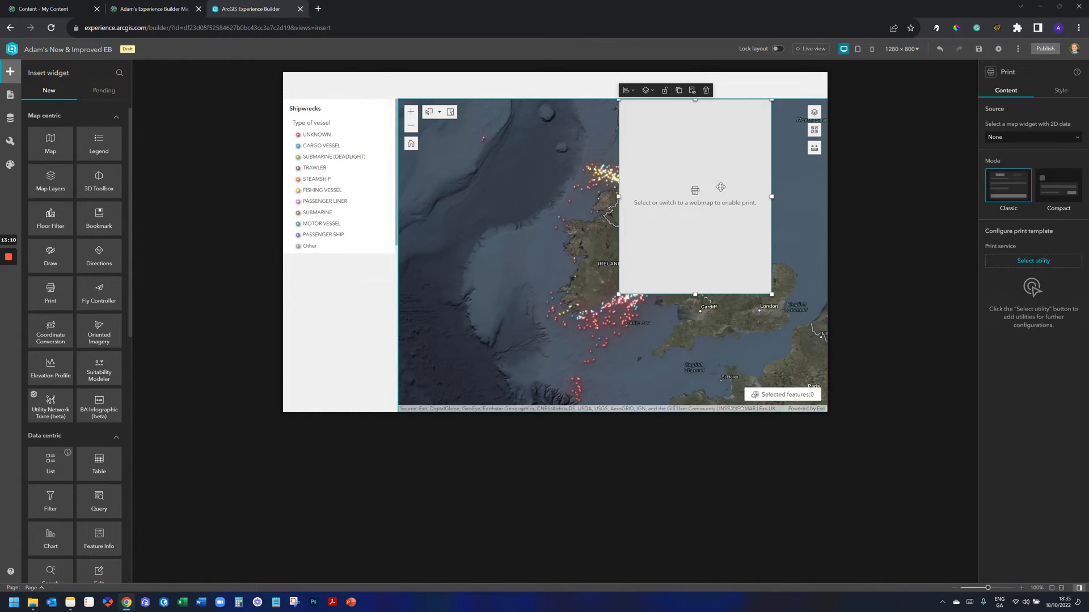
left_click_drag(747, 156, 774, 139)
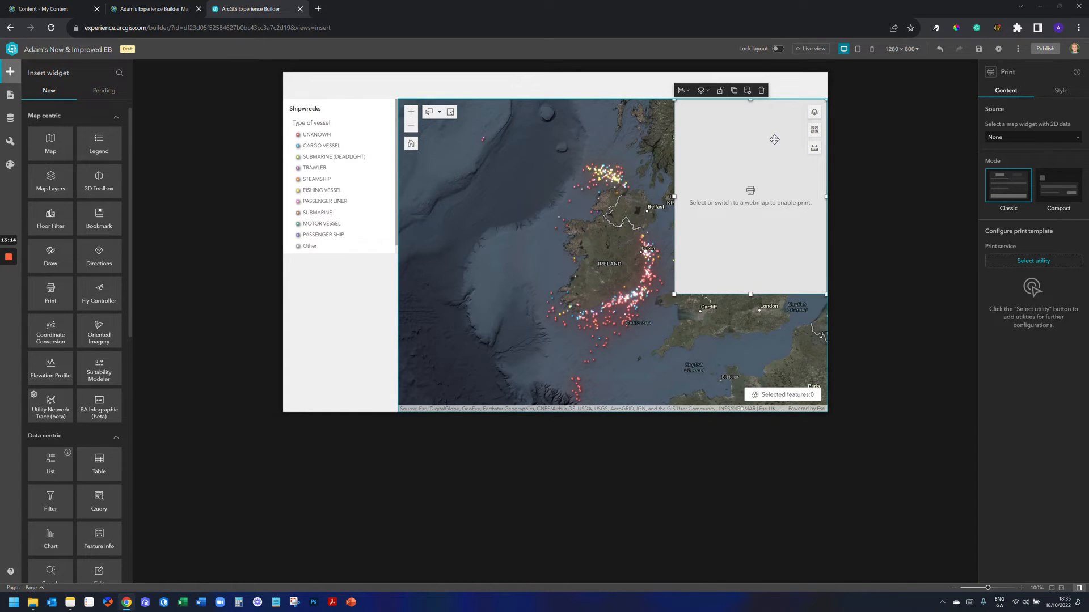
mouse_move(5, 257)
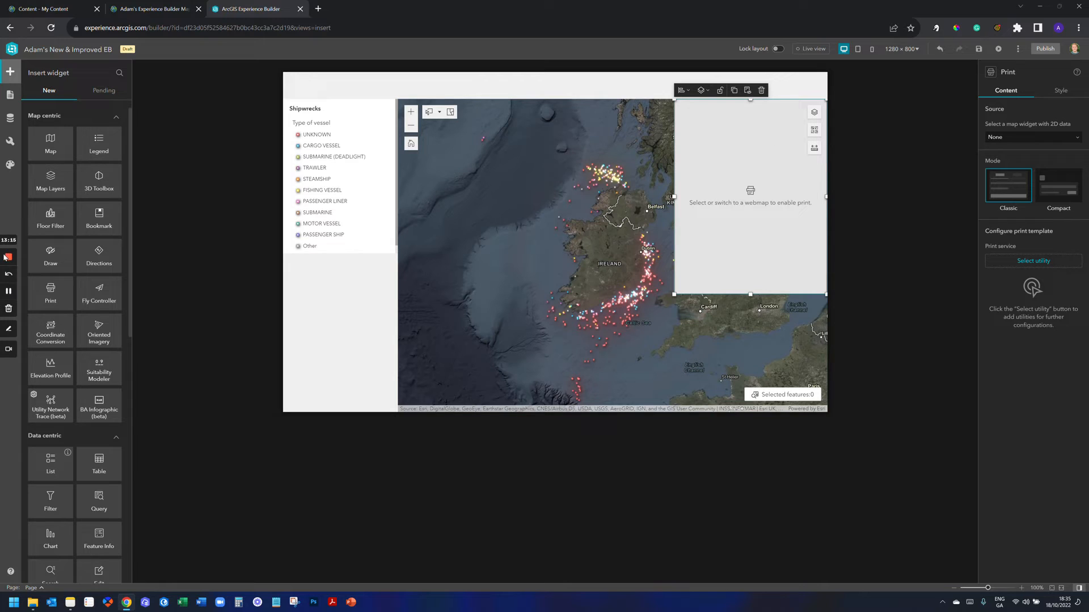
left_click(9, 292)
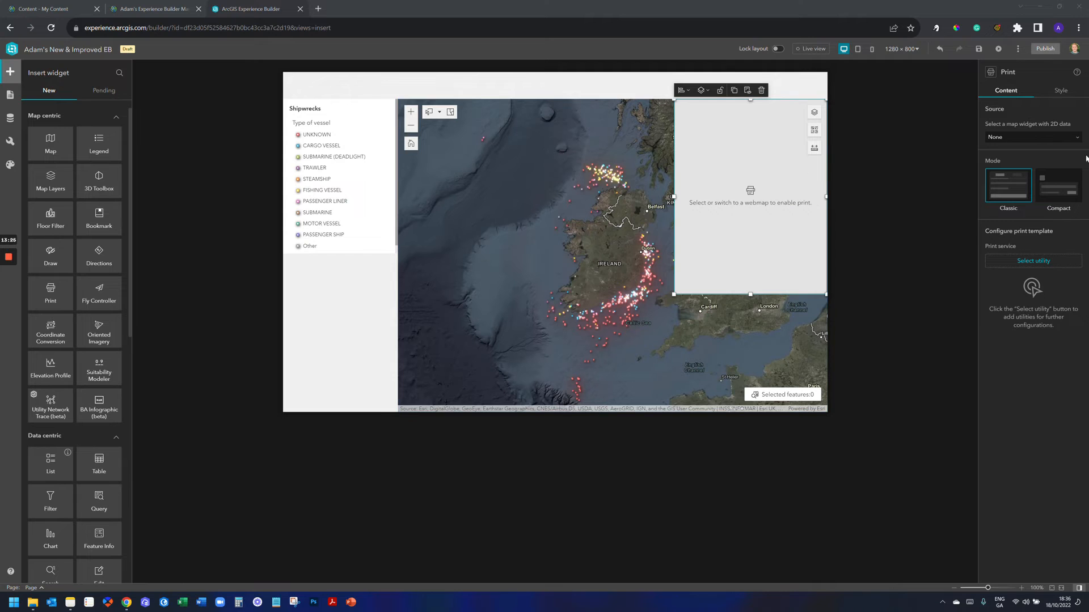
Step: Switch the Print widget to Compact mode, position it below the map's Measure tool, and shrink it to match the tool icons
left_click(1066, 189)
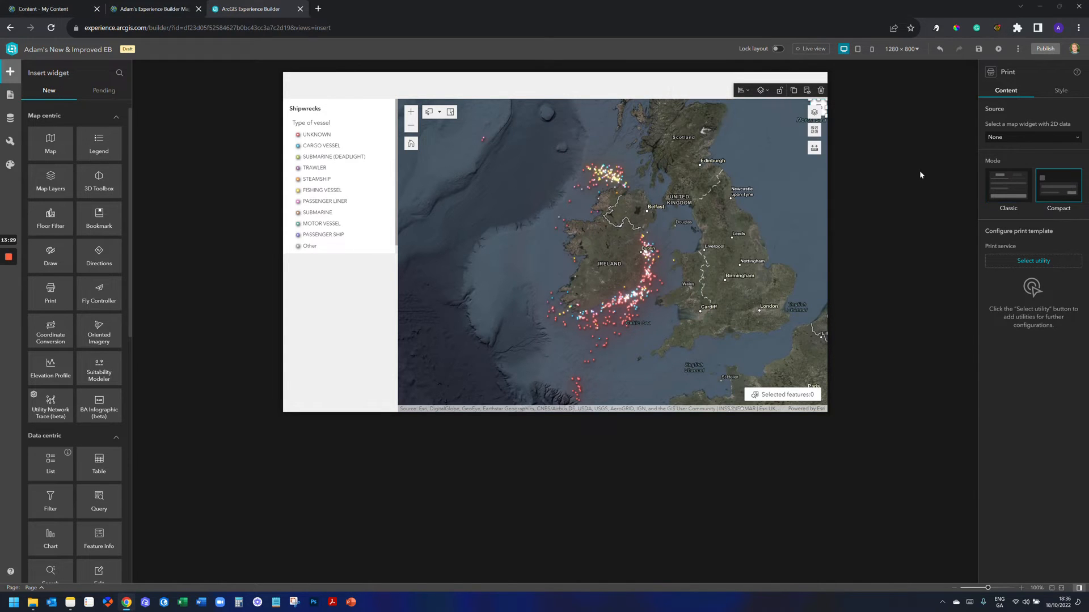
left_click_drag(822, 106, 816, 169)
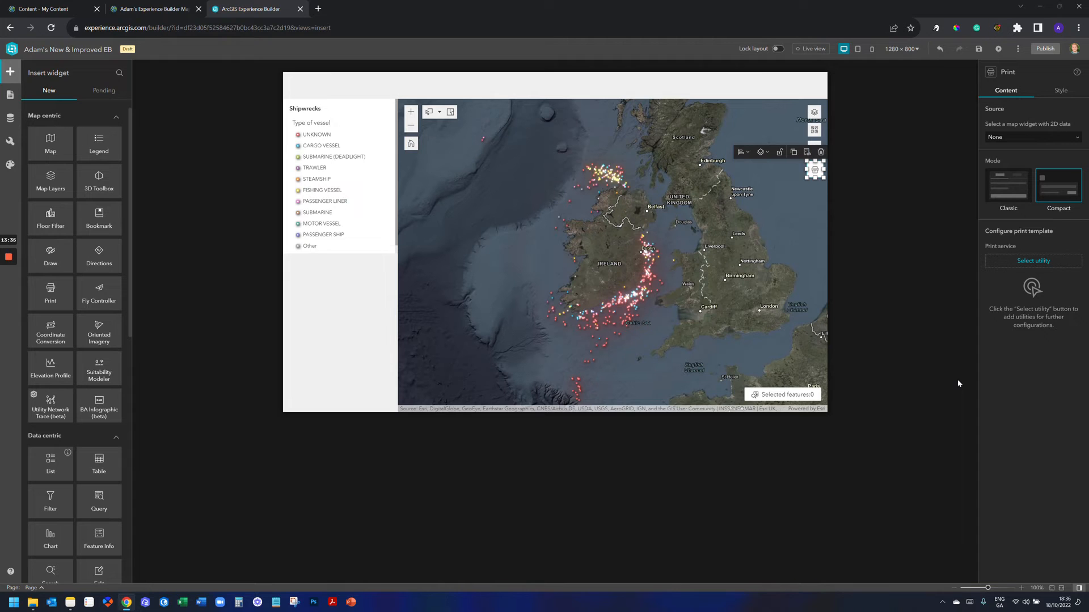
left_click_drag(990, 590, 1001, 589)
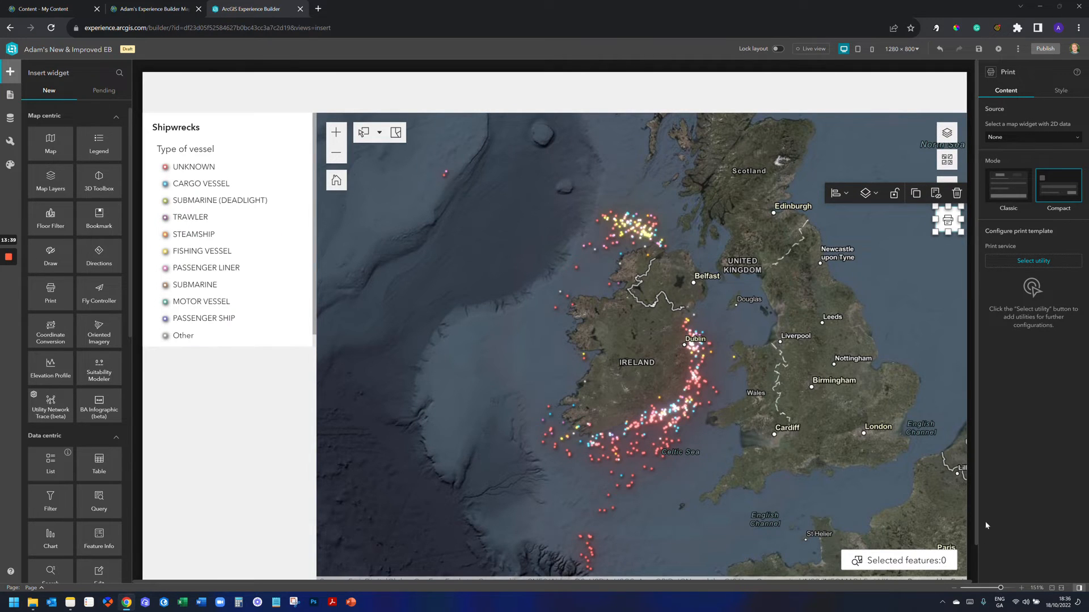
left_click_drag(1001, 590, 1009, 590)
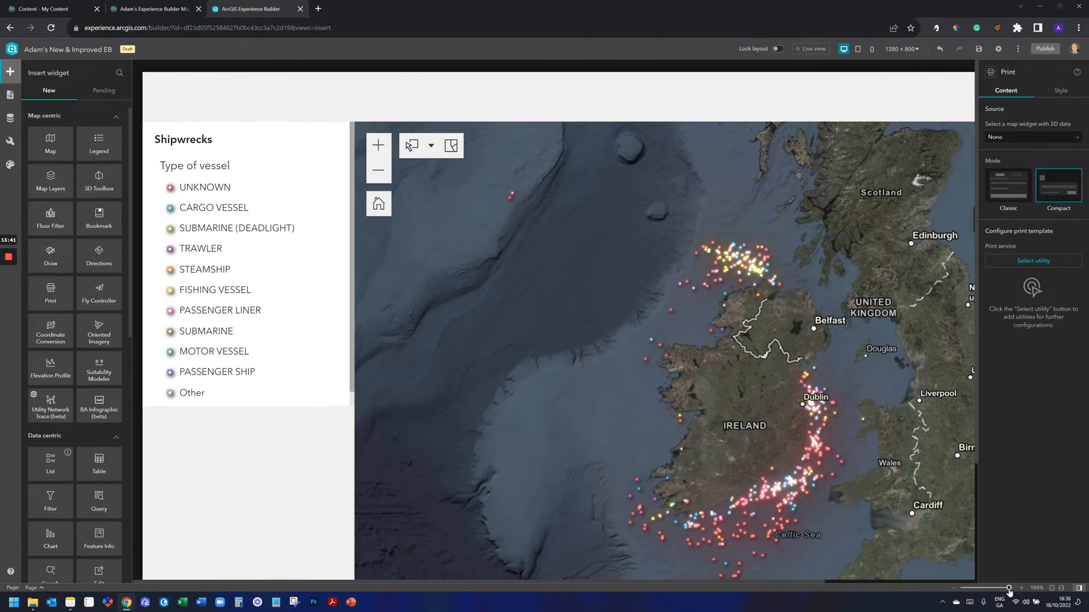
left_click_drag(825, 586, 993, 449)
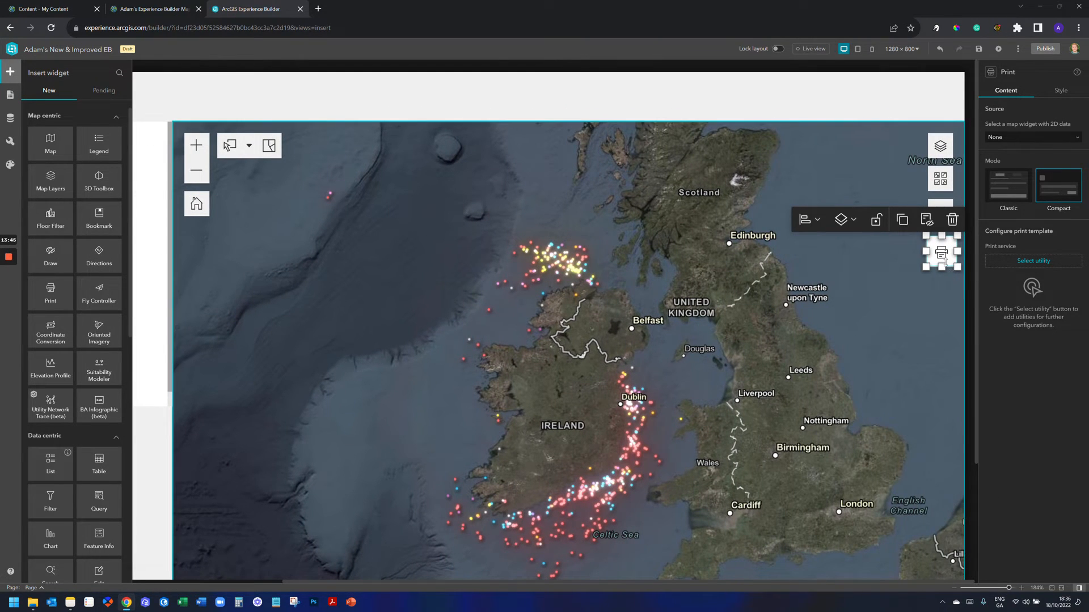
mouse_move(956, 267)
left_mouse_down()
mouse_move(943, 214)
mouse_move(954, 223)
mouse_move(946, 251)
left_mouse_up()
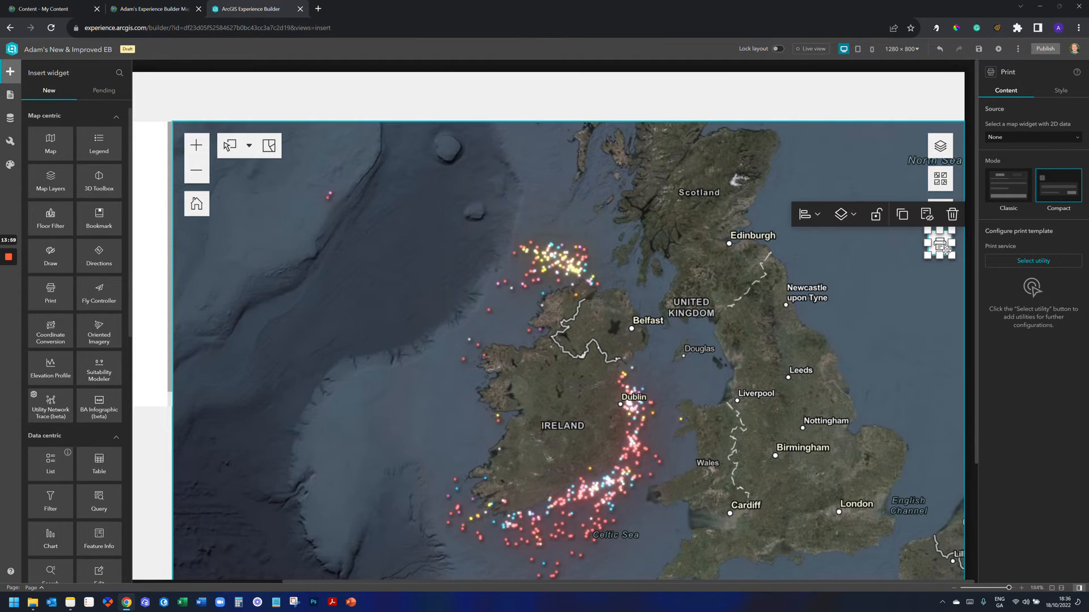
Step: Link the Print widget to the Map widget and set the organization's Printing utility as its print service
left_click(1019, 137)
left_click(1015, 151)
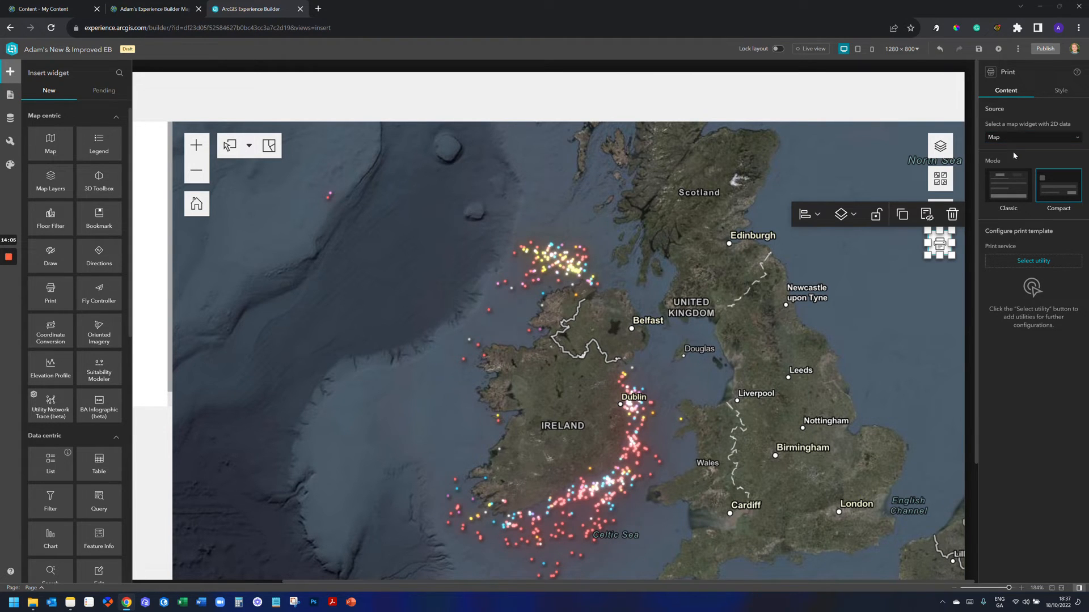
left_click(1046, 262)
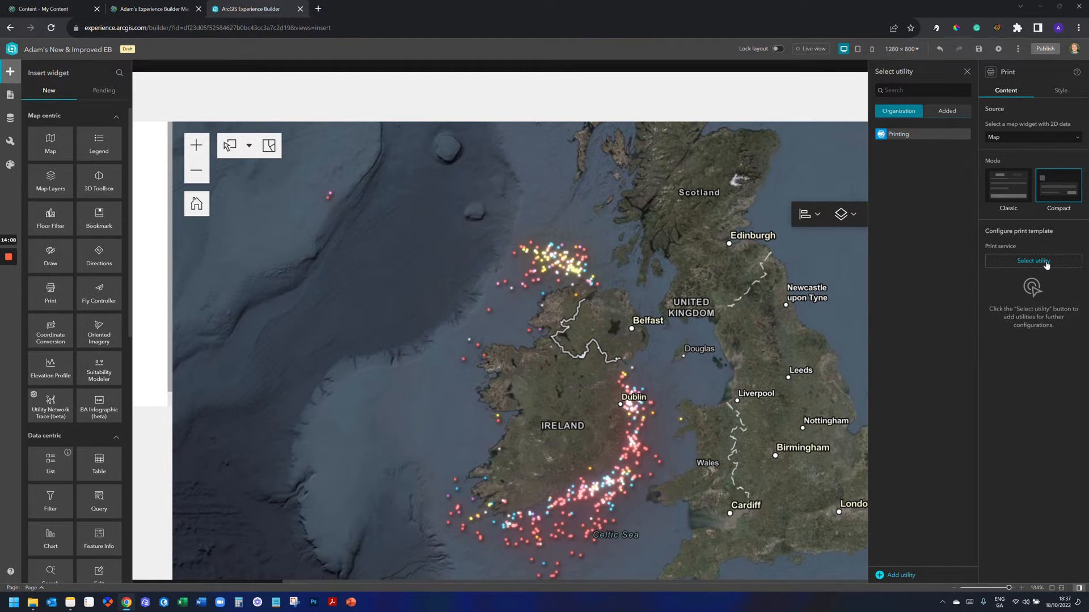
left_click(901, 134)
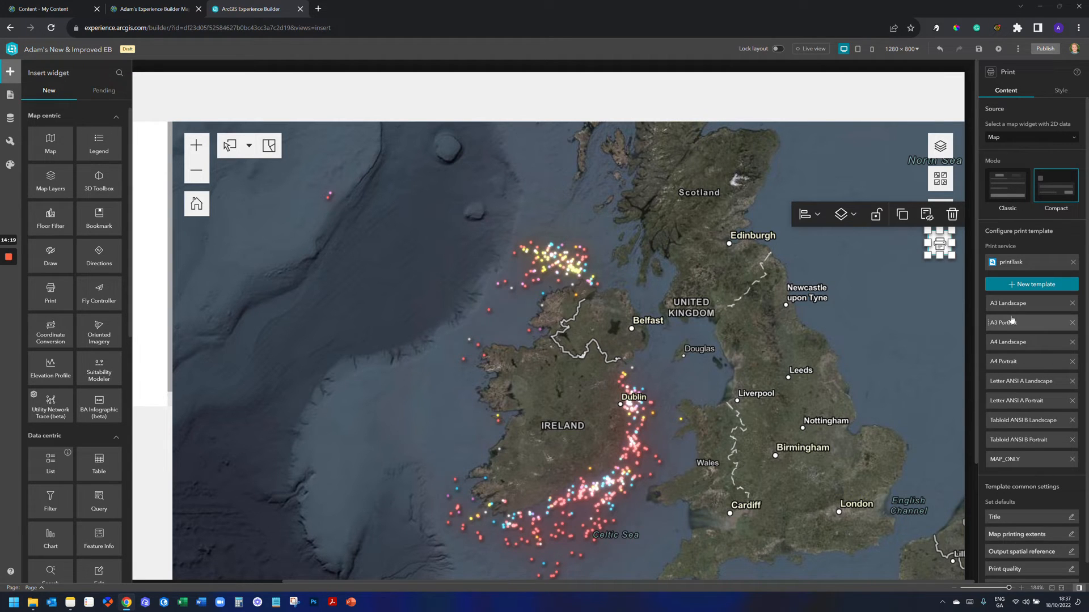
Step: Remove the Letter ANSI A and Tabloid ANSI B templates, both landscape and portrait, from the Print widget
left_click(1072, 384)
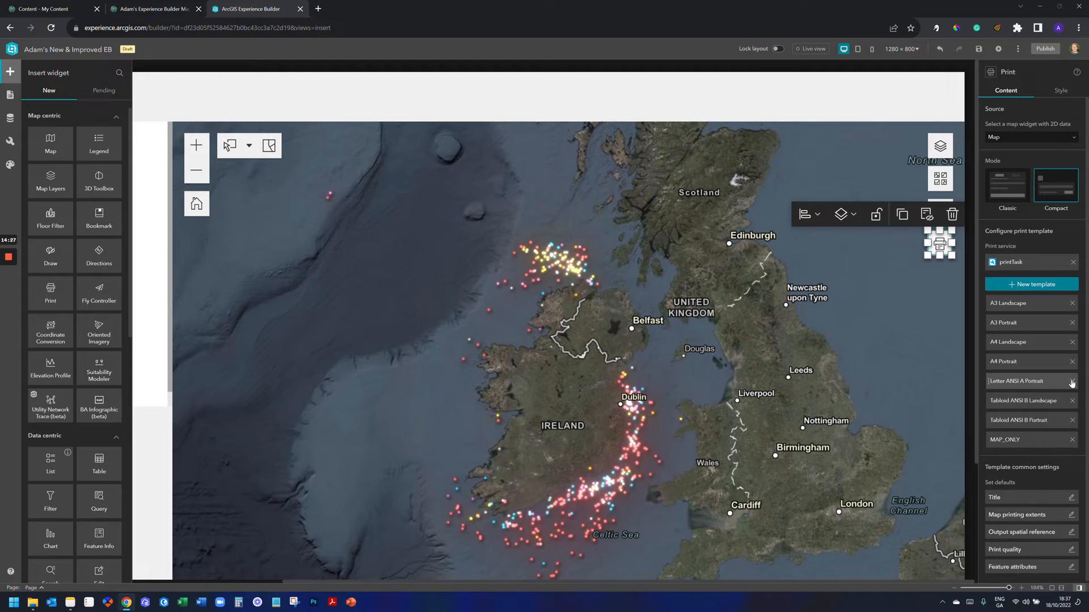
left_click(1075, 383)
left_click(1075, 384)
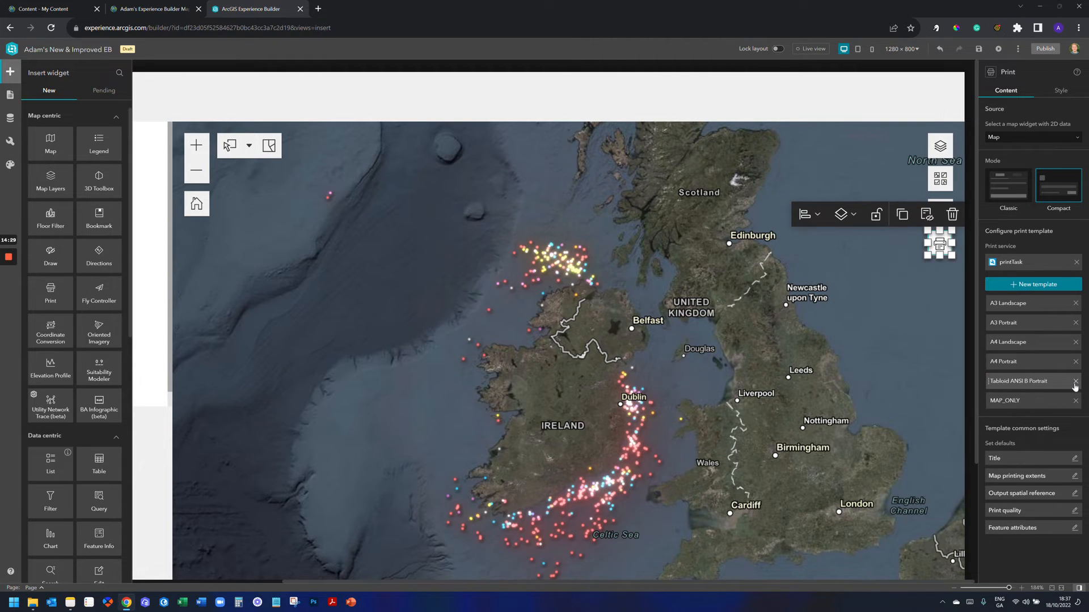
left_click(1075, 383)
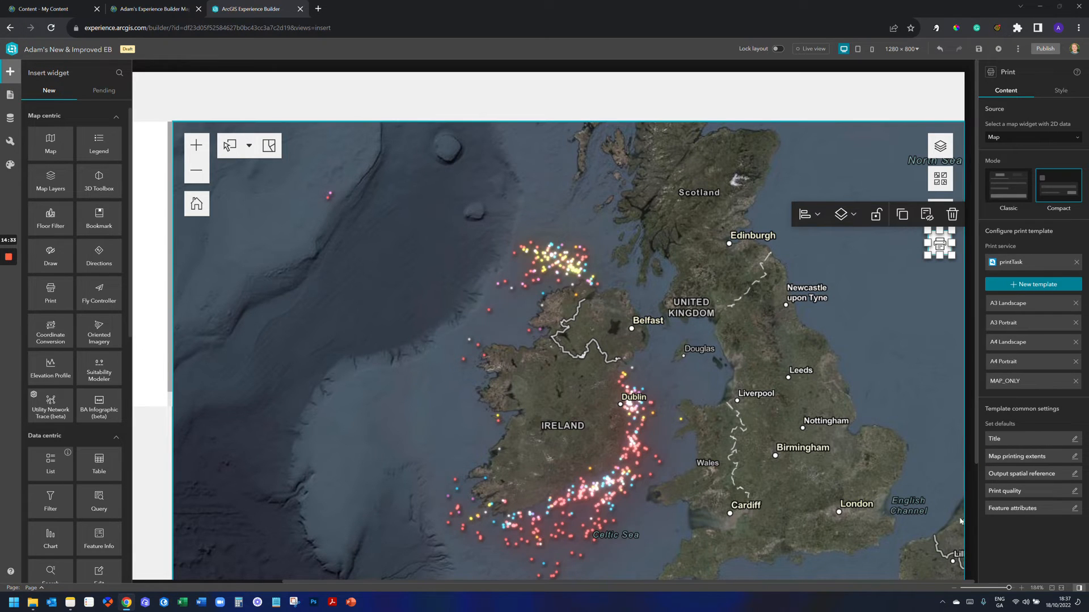
Step: Turn on live view and measure a straight-line distance in the sea off Ireland's west coast
left_click_drag(1009, 588, 987, 589)
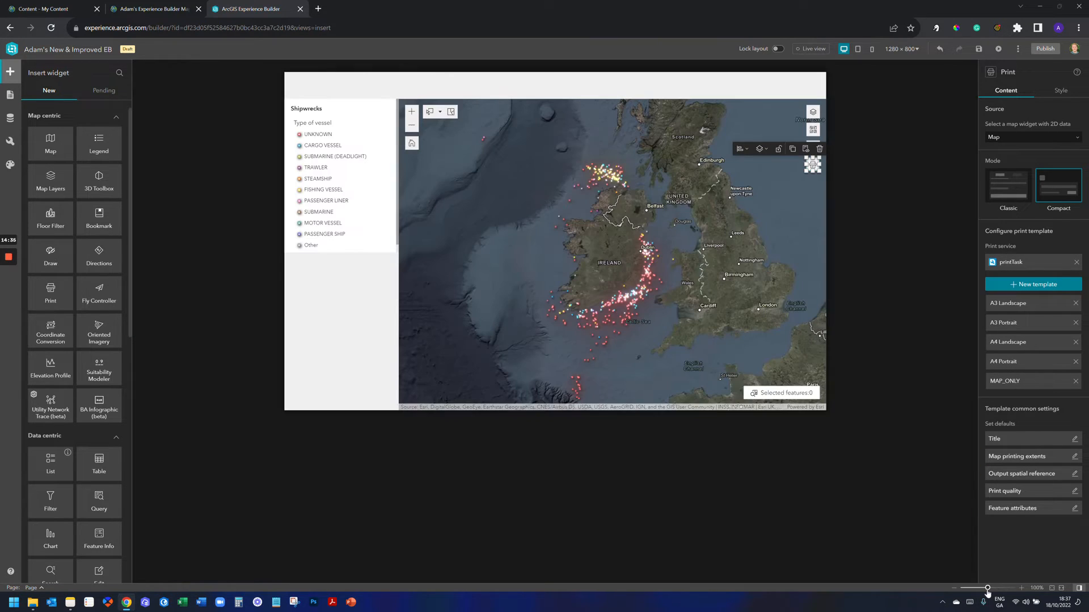
left_click(600, 489)
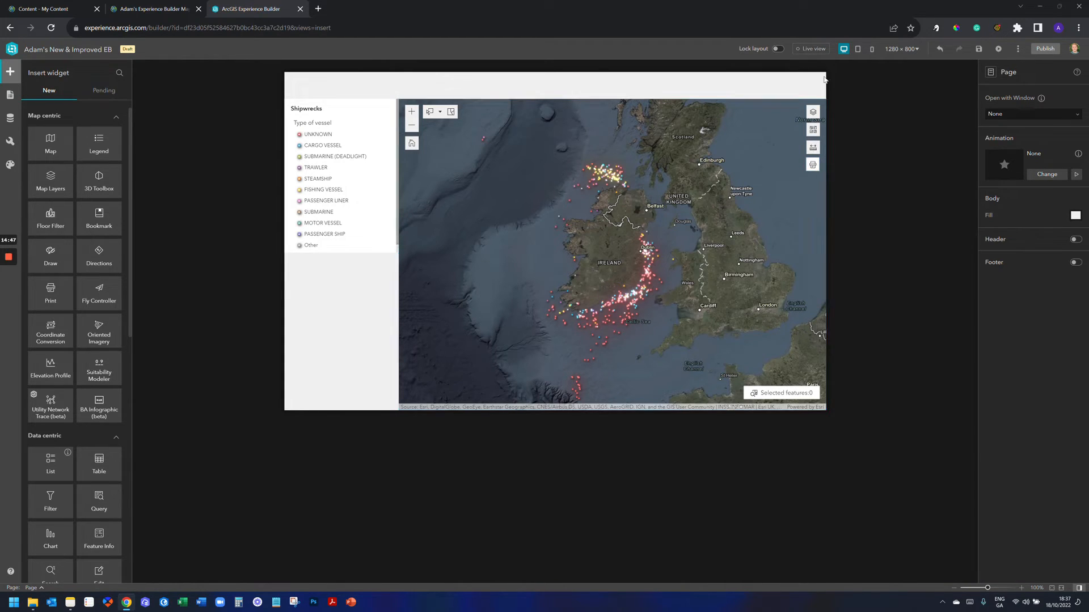
left_click(812, 50)
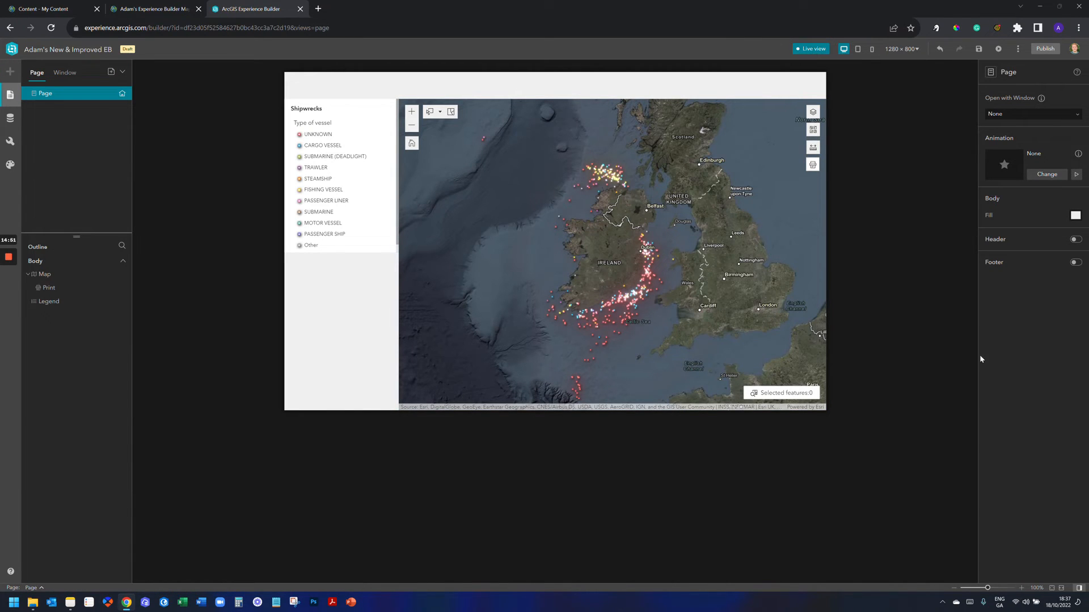
left_click(812, 148)
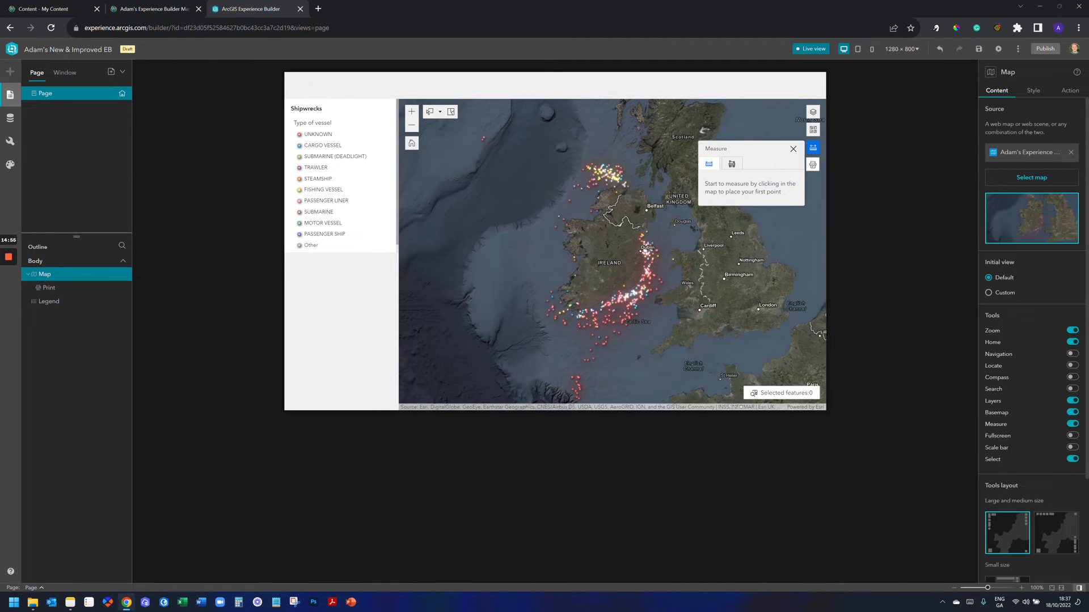
left_click(511, 266)
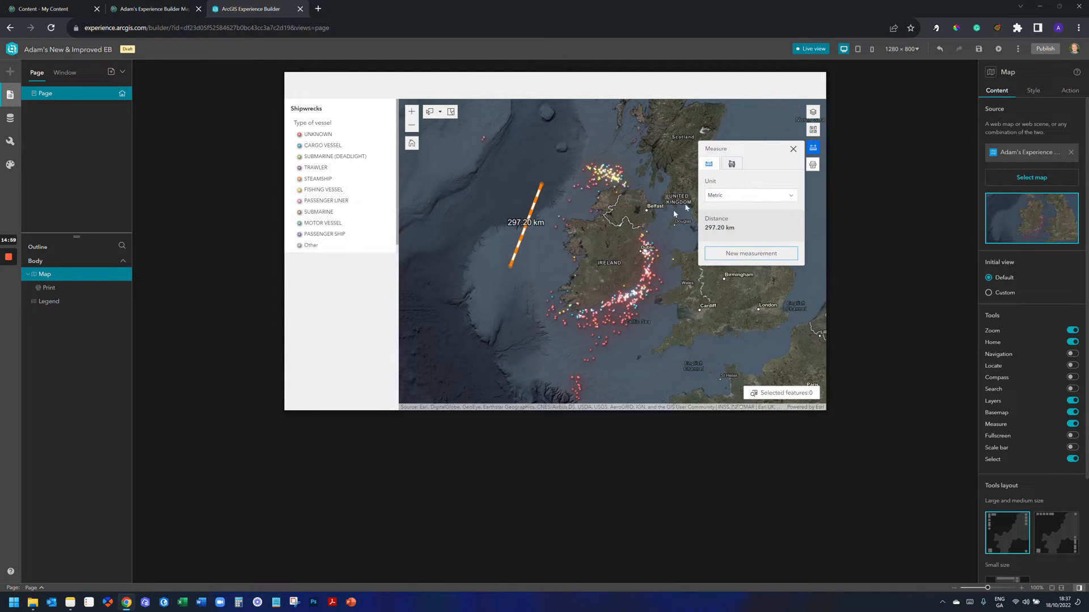
Step: Measure the area of a four-sided polygon drawn off the County Mayo coast
left_click(731, 163)
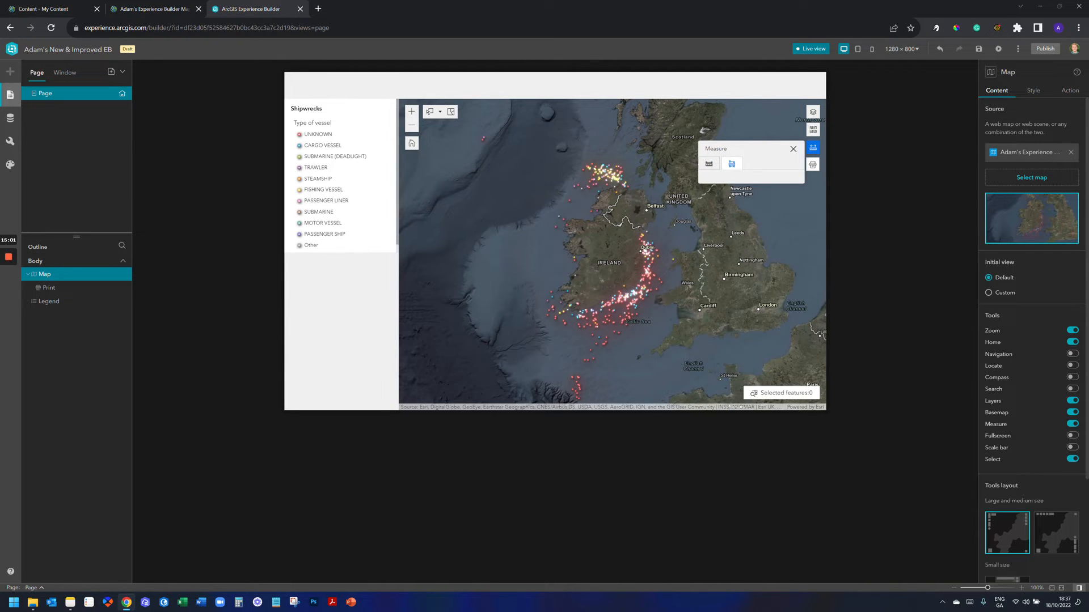
scroll(510, 184, "down", 5)
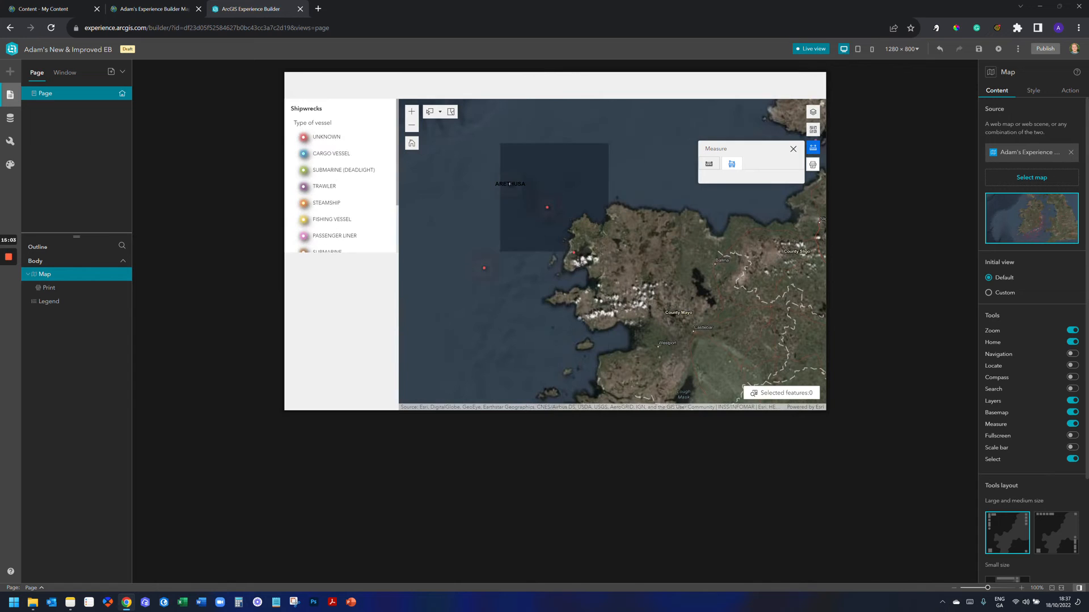
left_click(494, 170)
left_click(450, 279)
left_click(507, 279)
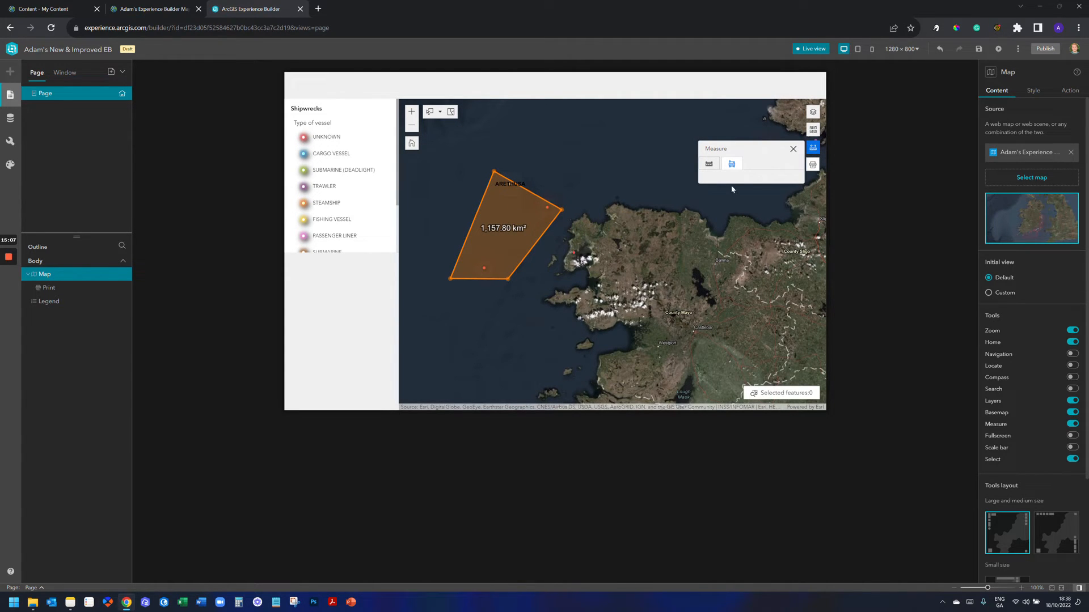
Step: Check the basemap gallery and test the Shipwrecks layer's visibility toggle in the layer list, leaving the layer visible
left_click(812, 130)
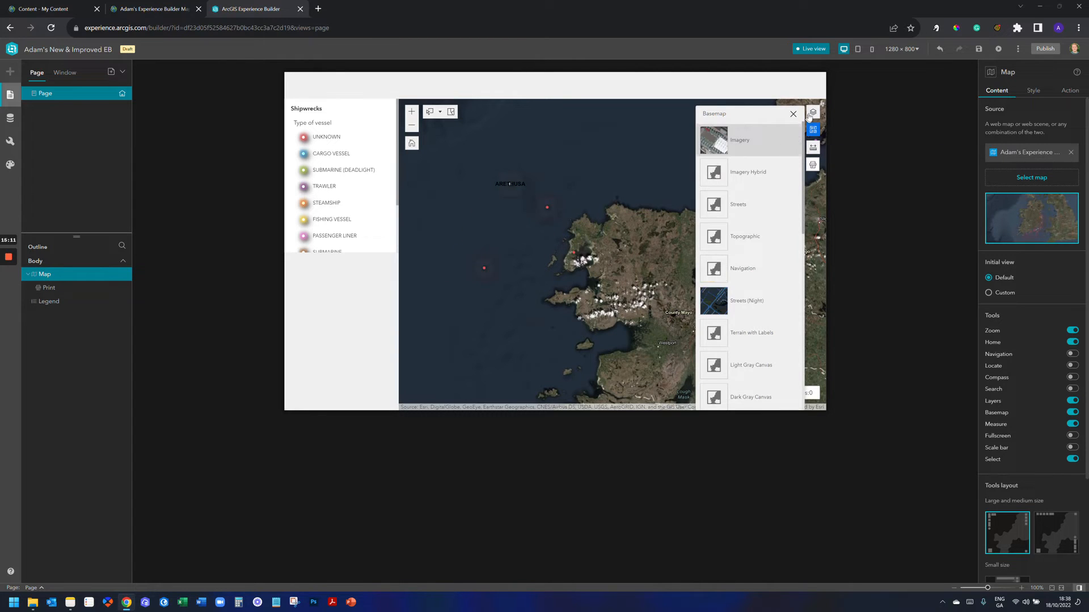
left_click(813, 112)
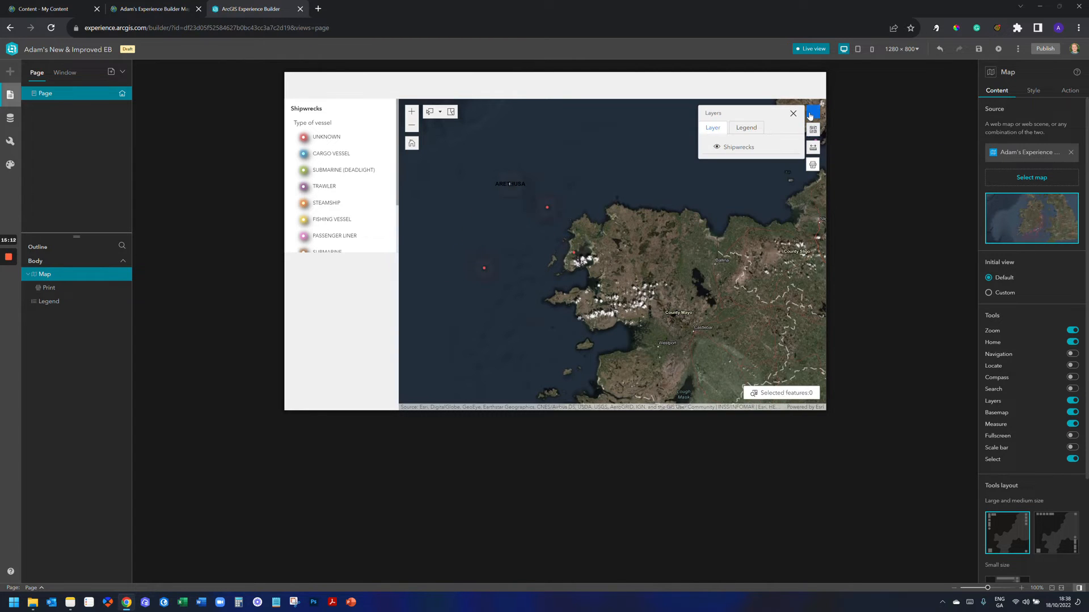
left_click(718, 149)
left_click(732, 148)
left_click(731, 148)
left_click(732, 148)
left_click(812, 112)
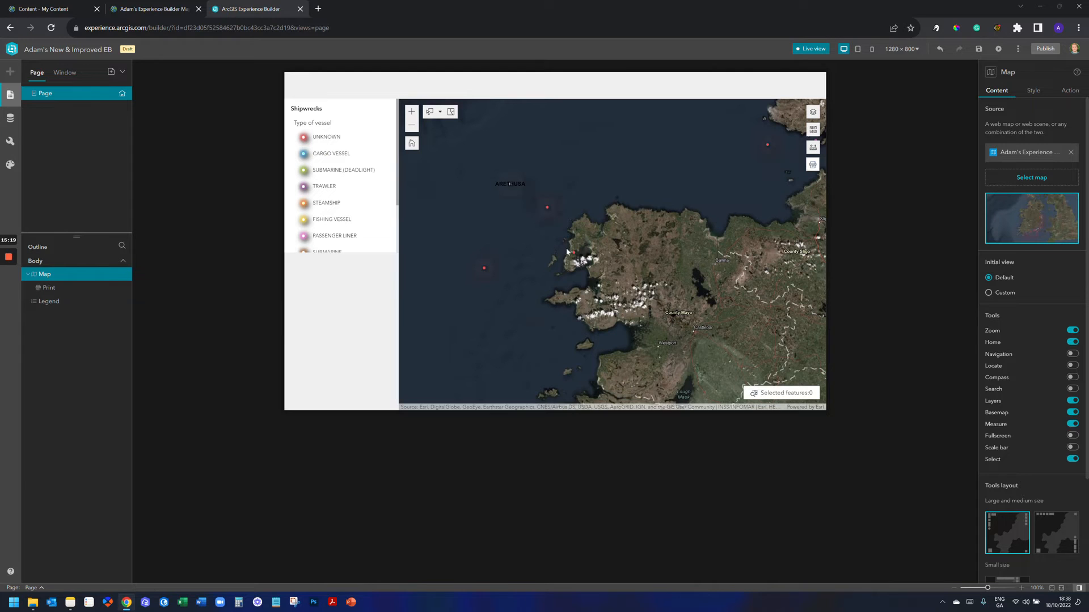
Step: Select the A3 Portrait print template and preview its print extents at several map scales
left_click_drag(566, 249, 653, 254)
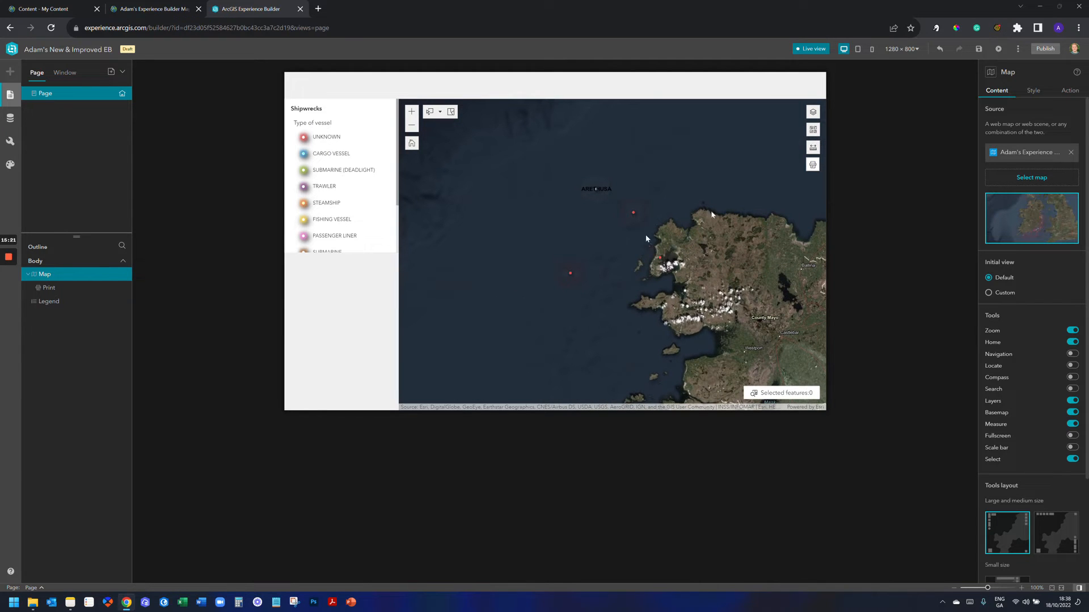
left_click(813, 165)
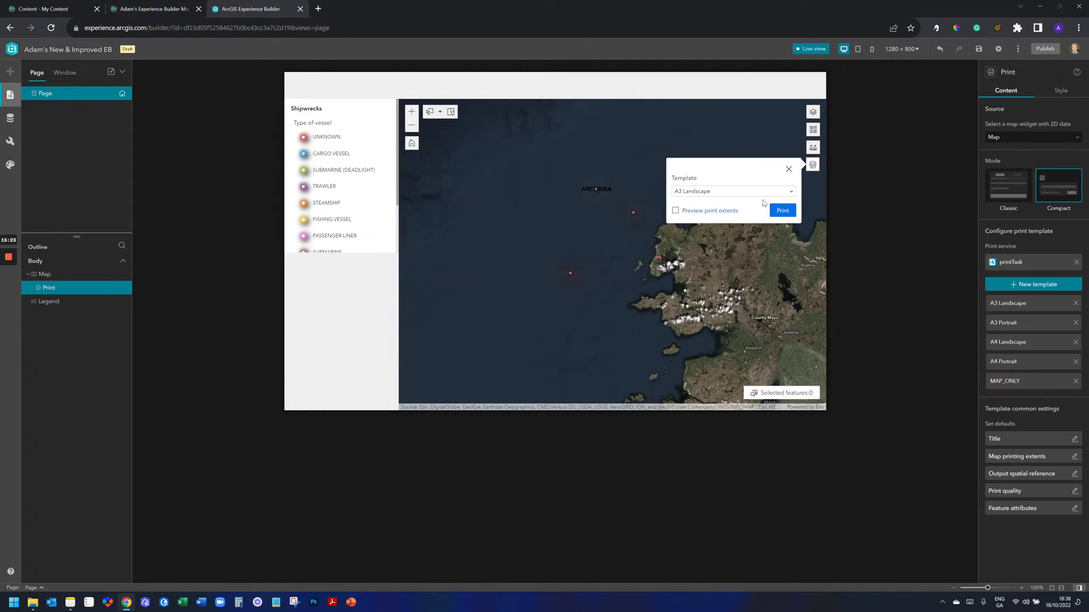
left_click(765, 196)
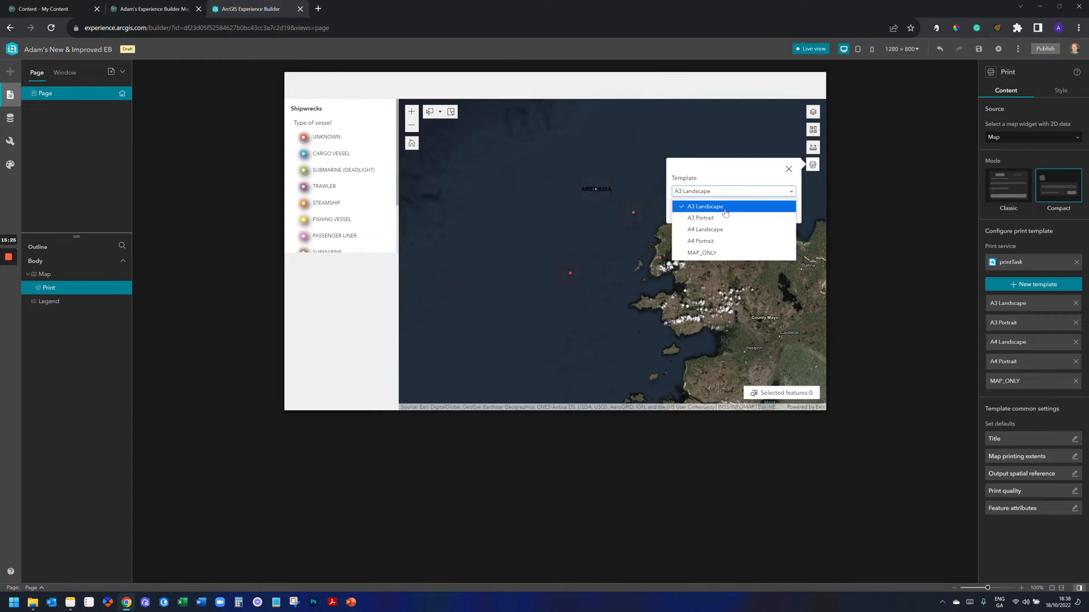
left_click(707, 221)
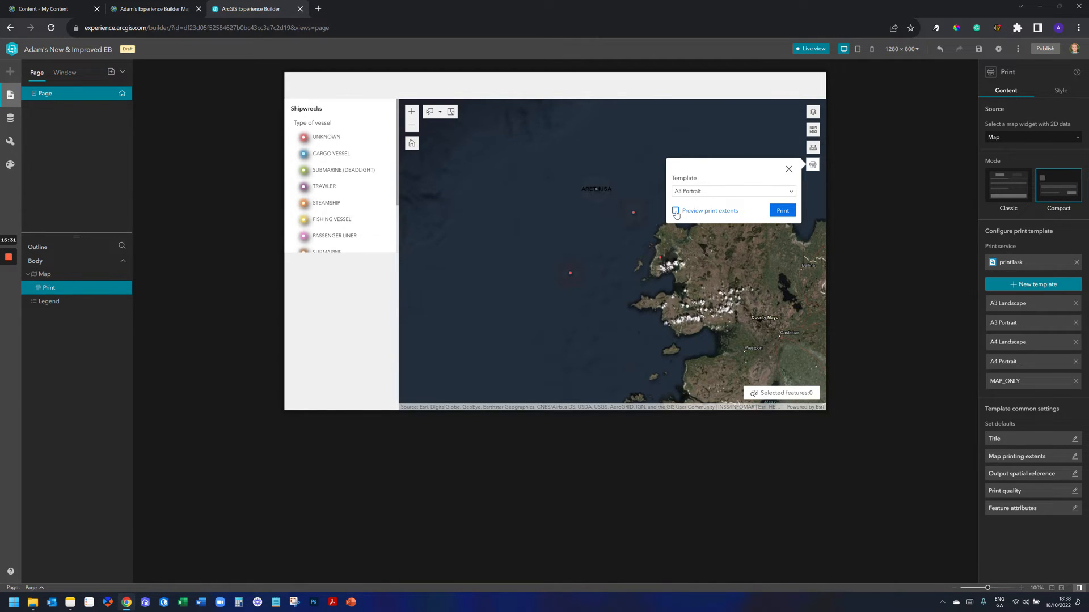
left_click(676, 212)
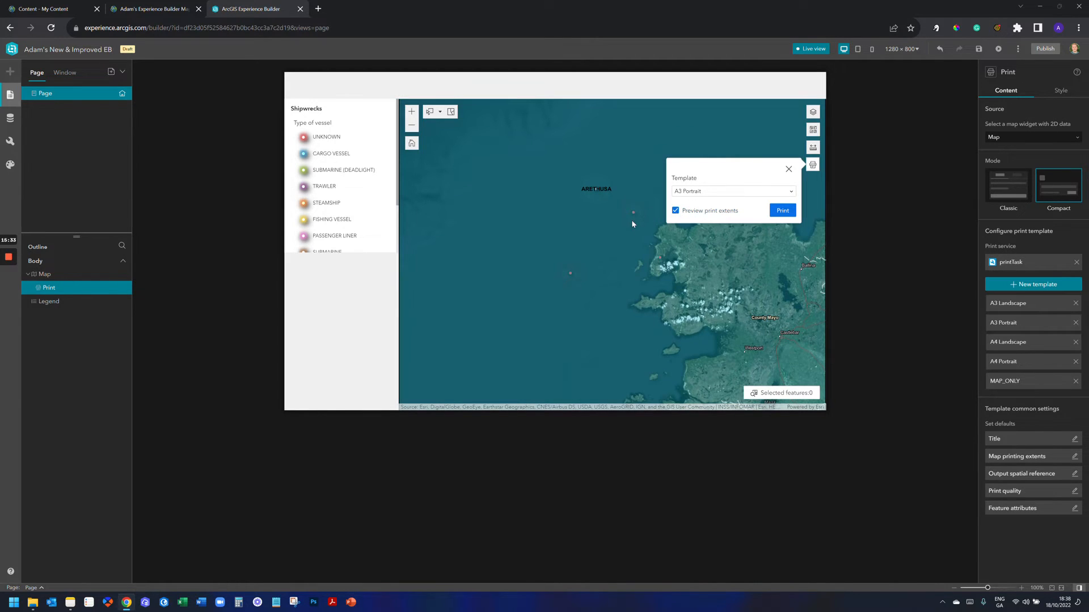
scroll(617, 220, "down", 2)
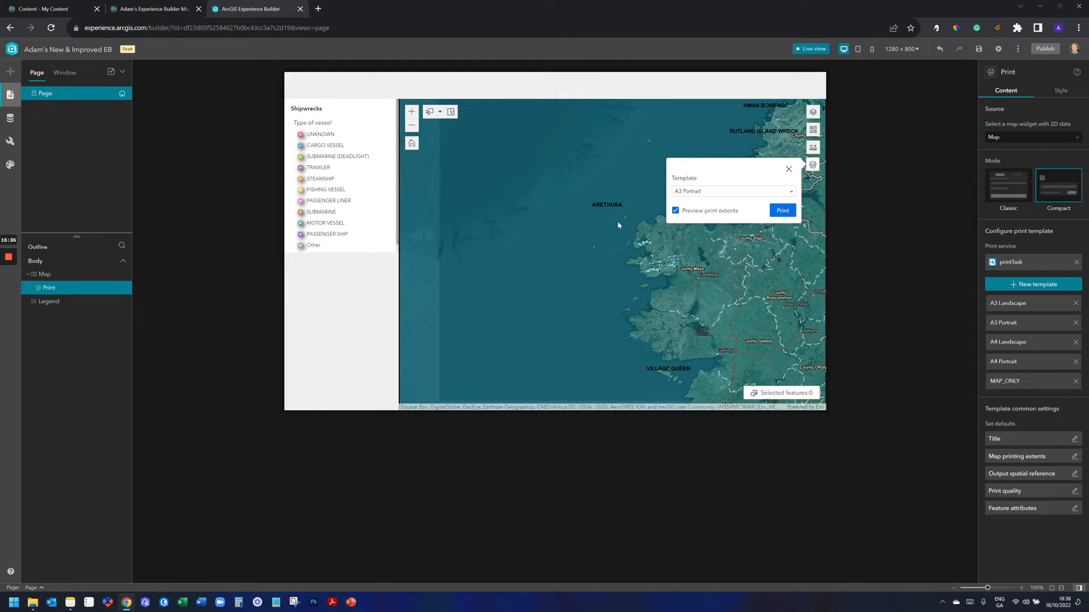
scroll(617, 221, "up", 2)
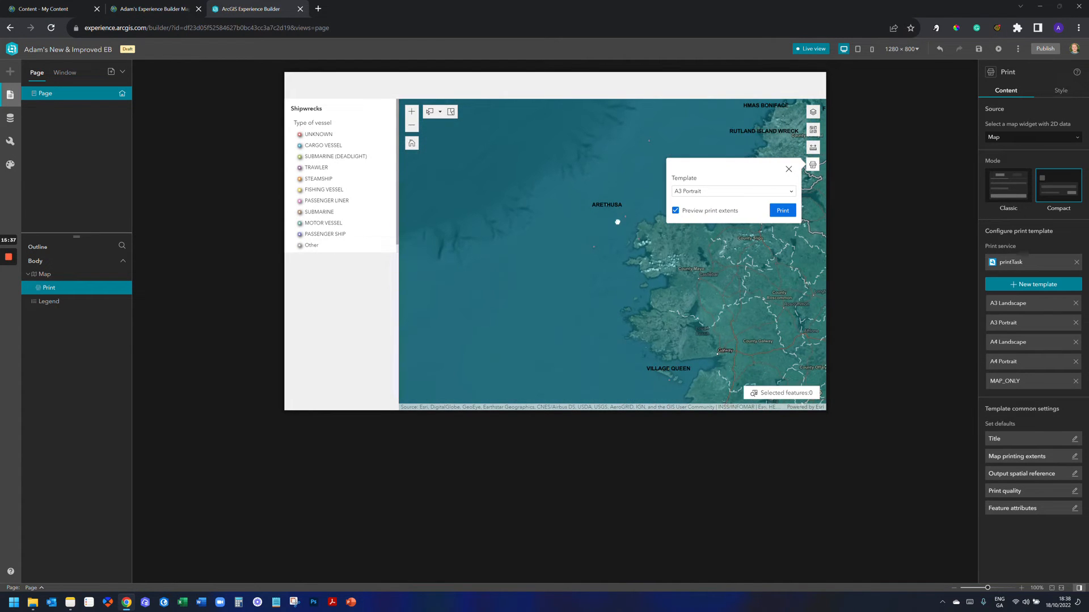
scroll(634, 217, "up", 2)
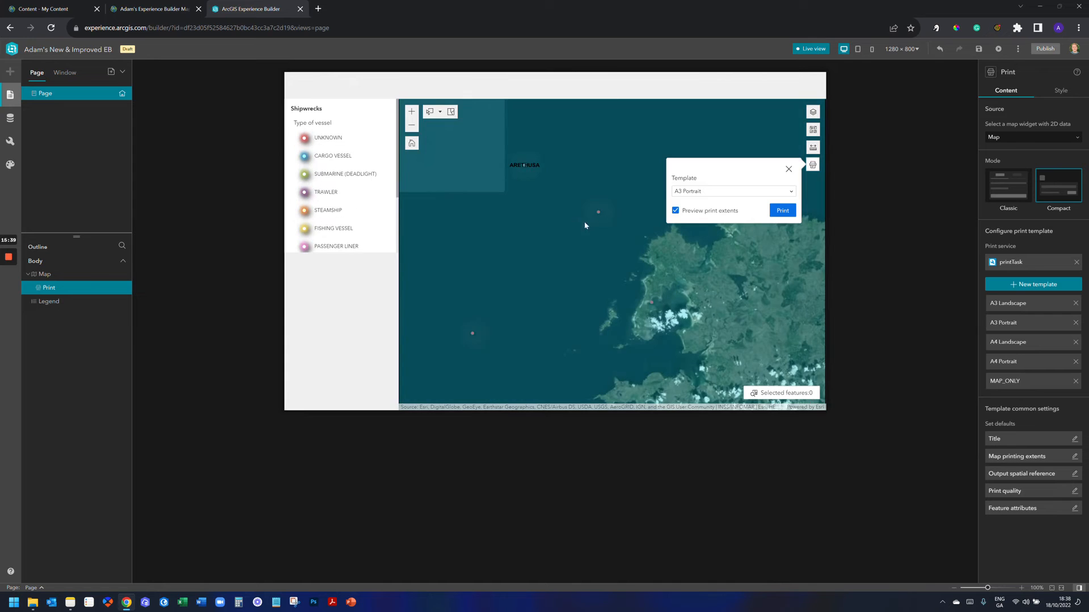
scroll(566, 223, "down", 2)
scroll(566, 223, "up", 1)
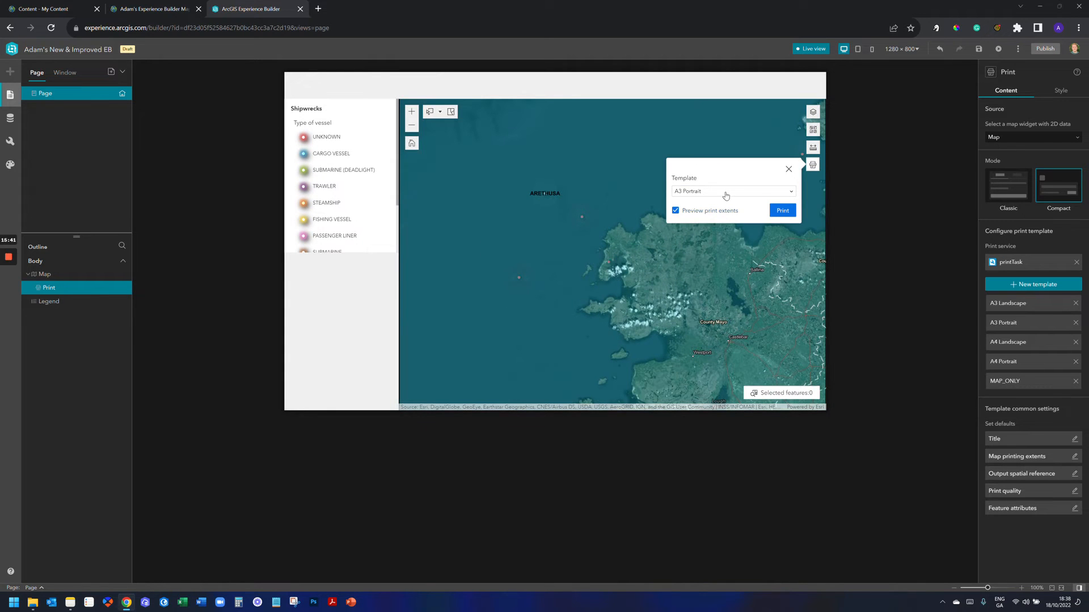
Step: Set the print template to A4 Portrait and print the map
left_click(724, 193)
left_click(713, 241)
left_click(782, 211)
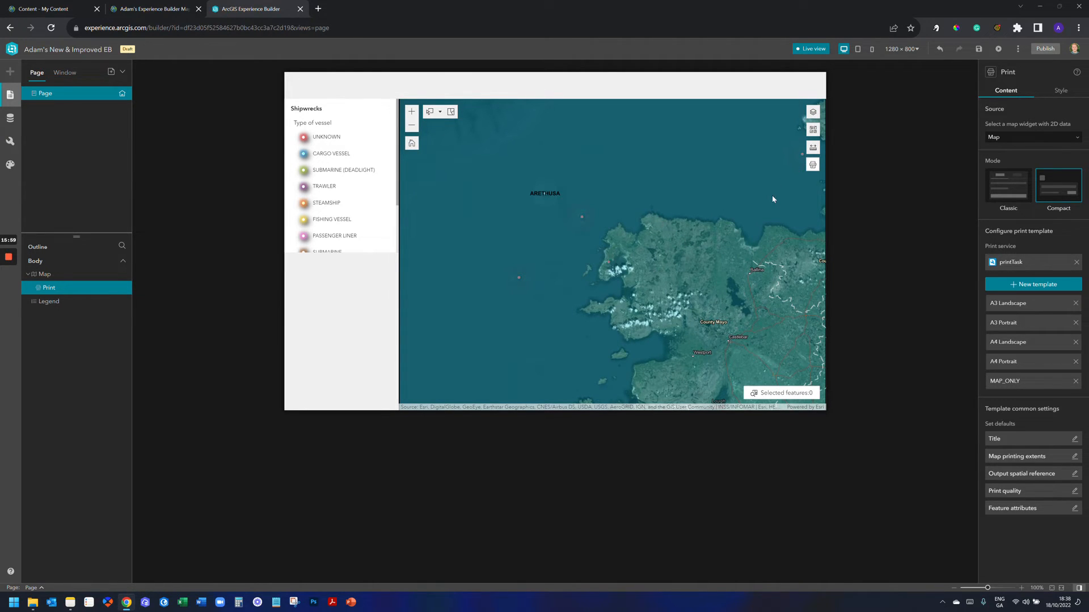
Step: Inspect the whole print extent on the map, recheck the Print widget's options, and close them
scroll(772, 195, "down", 1)
scroll(550, 229, "down", 1)
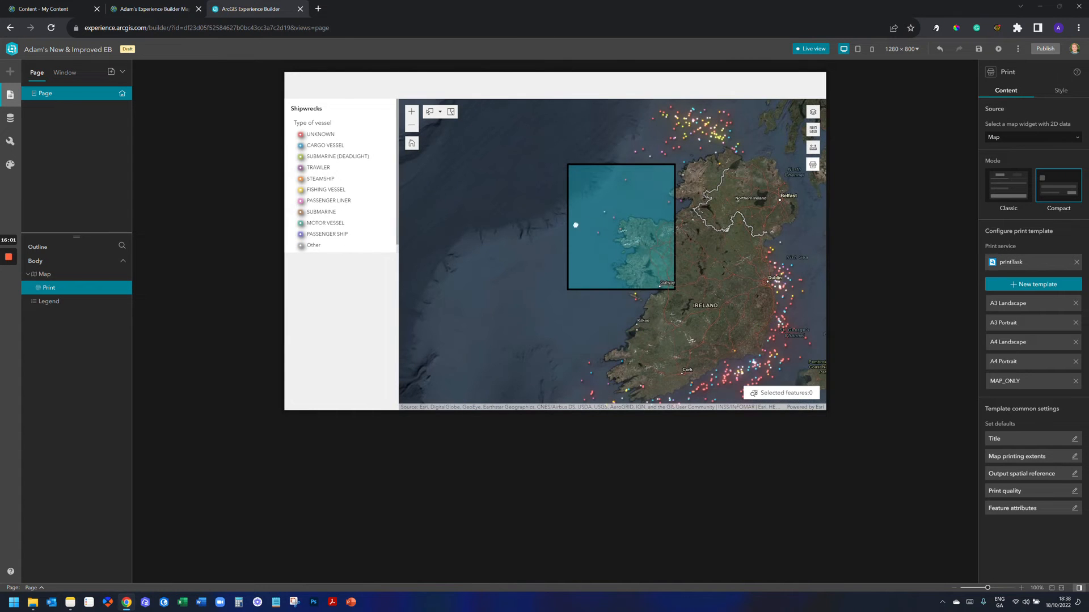
left_click(812, 165)
left_click(791, 169)
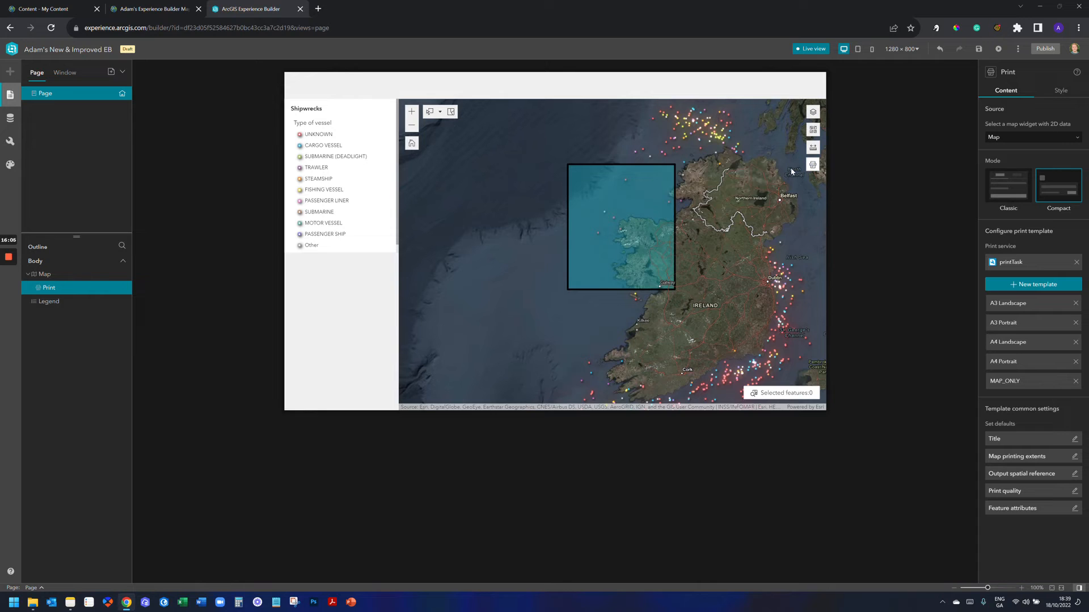
left_click(812, 166)
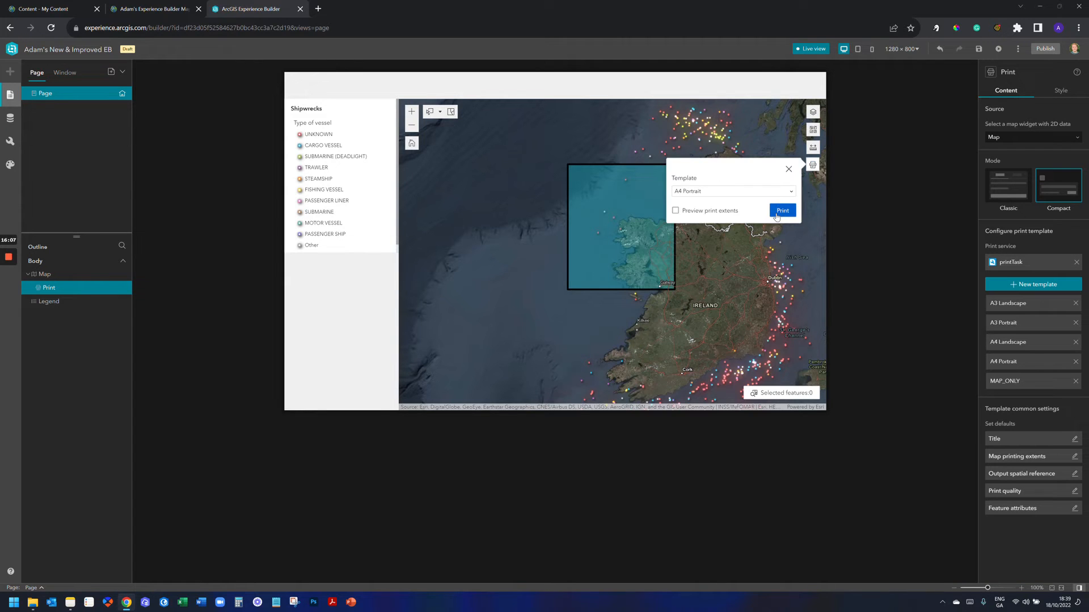
left_click(789, 171)
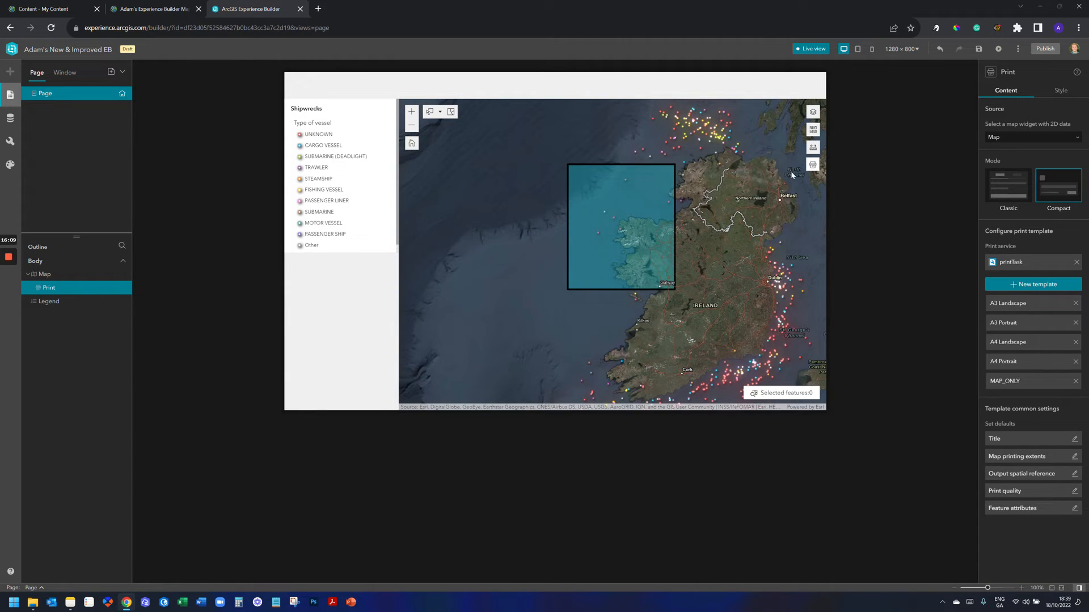
Step: Turn off live view and insert a List widget below the legend, narrowing it to about the legend's width
left_click(816, 49)
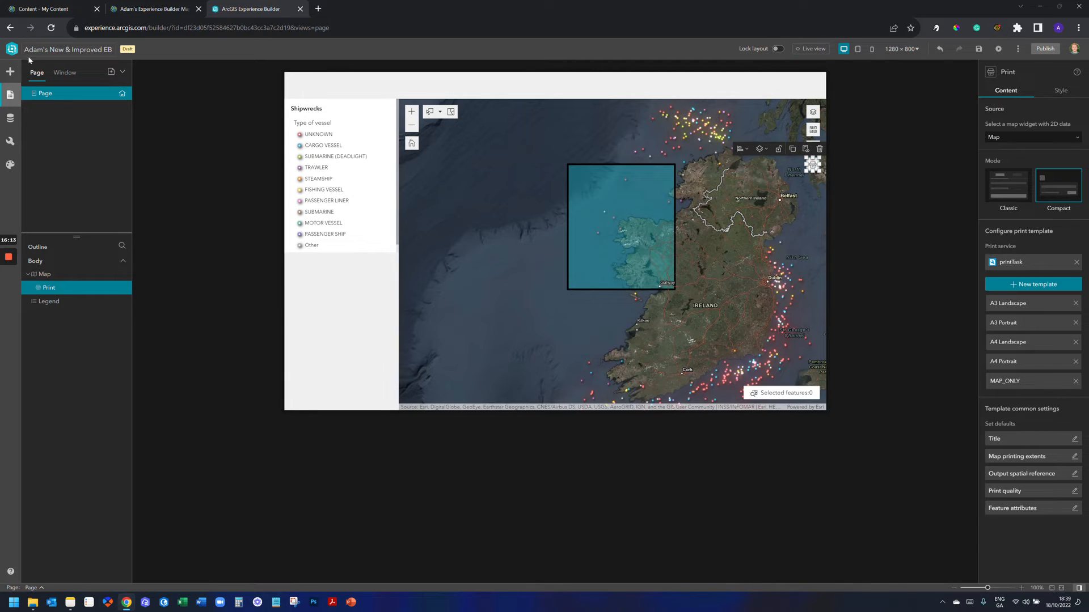
left_click(10, 71)
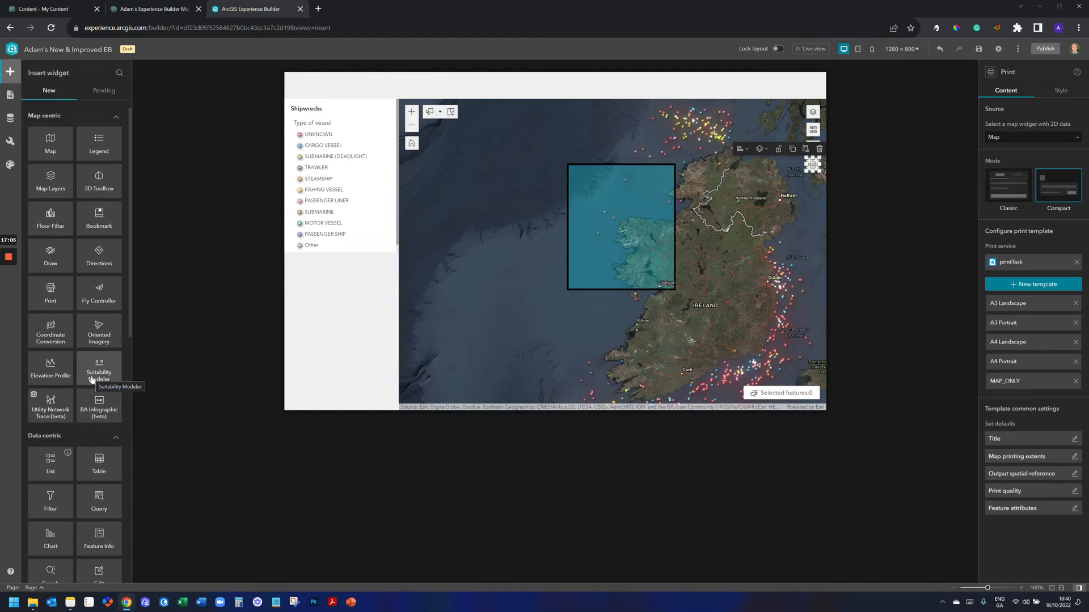
scroll(86, 346, "down", 3)
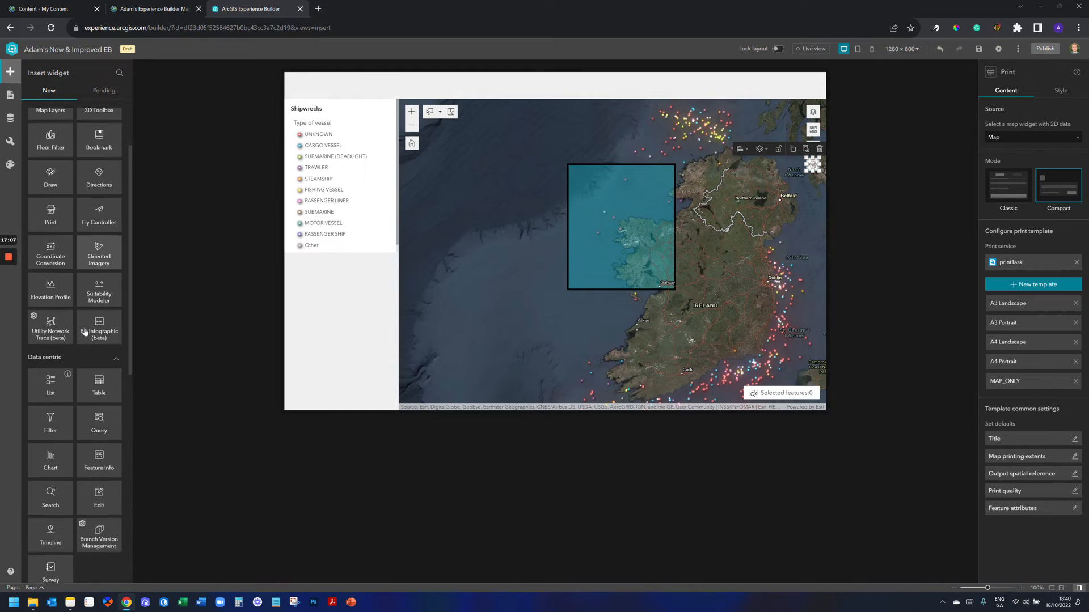
scroll(84, 325, "down", 3)
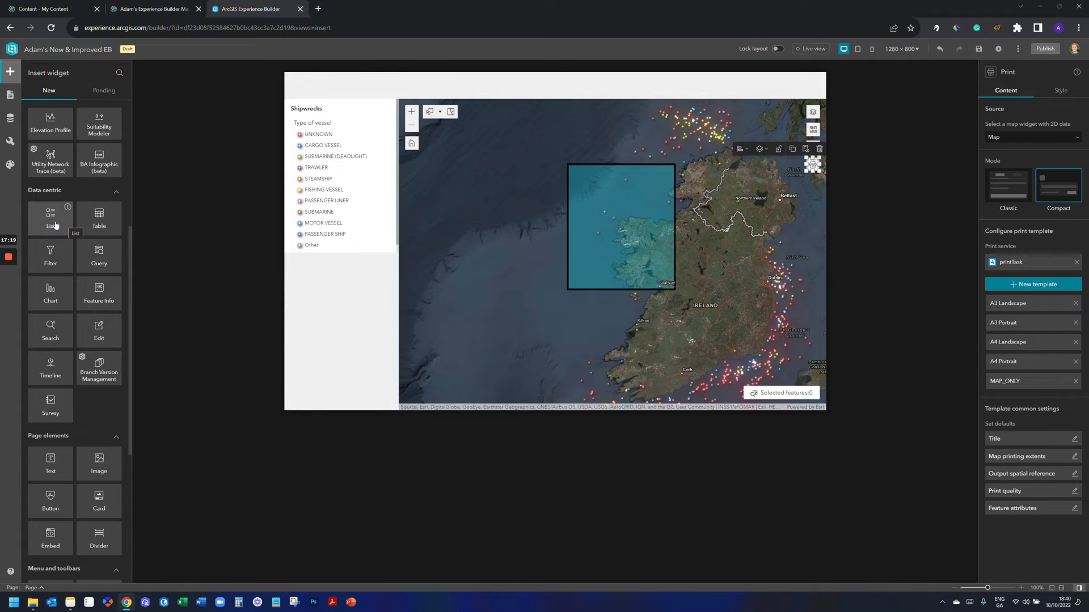
left_click_drag(51, 225, 337, 311)
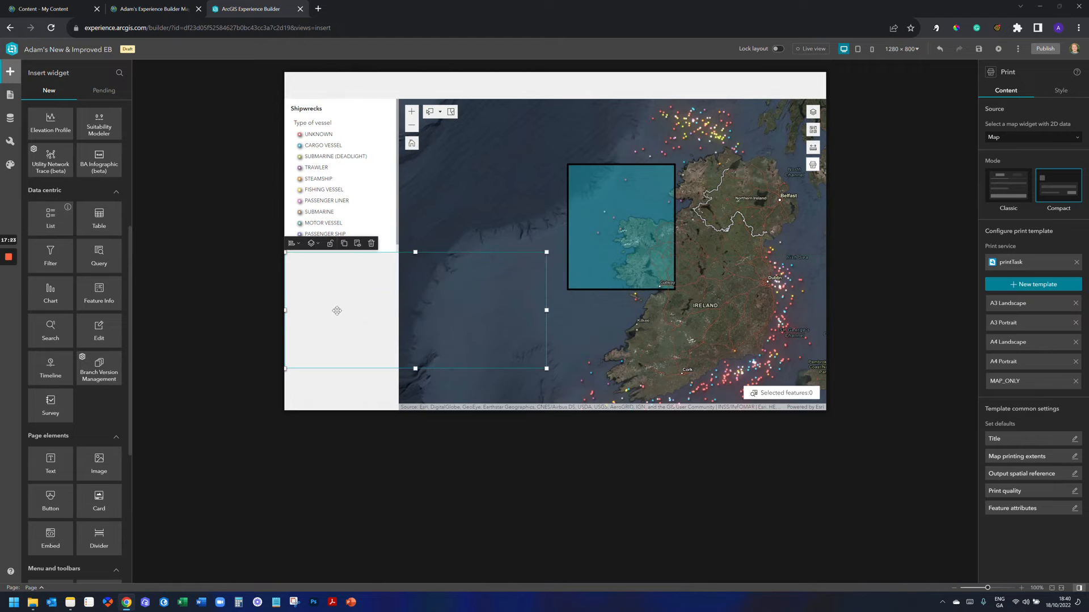
left_click_drag(546, 310, 399, 311)
Step: Narrow the map from its western edge and widen the legend and list to meet the map's new edge
left_click(415, 240)
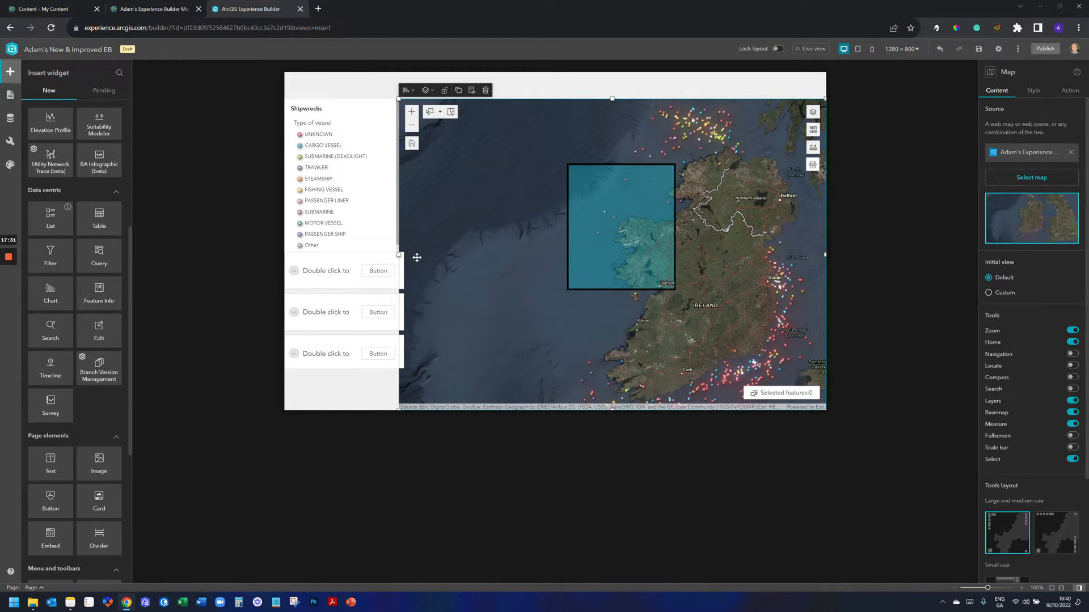
left_click_drag(400, 254, 451, 253)
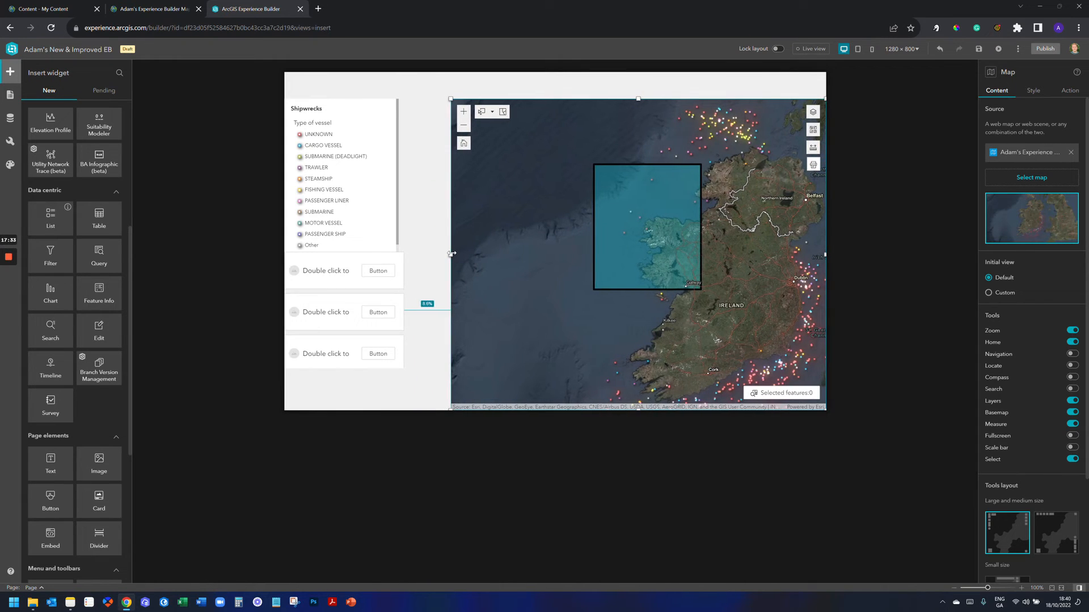
left_click(396, 238)
left_click_drag(400, 176, 451, 175)
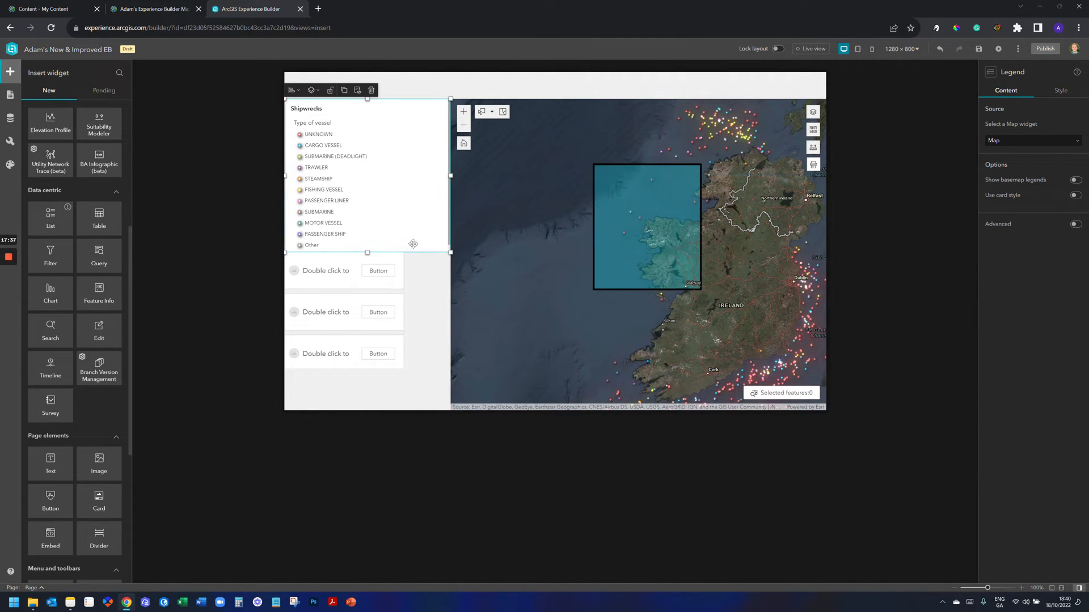
left_click(386, 306)
left_click_drag(402, 310, 452, 309)
Step: Delete the legend and stretch the list to fill the full height beside the map
left_click(397, 185)
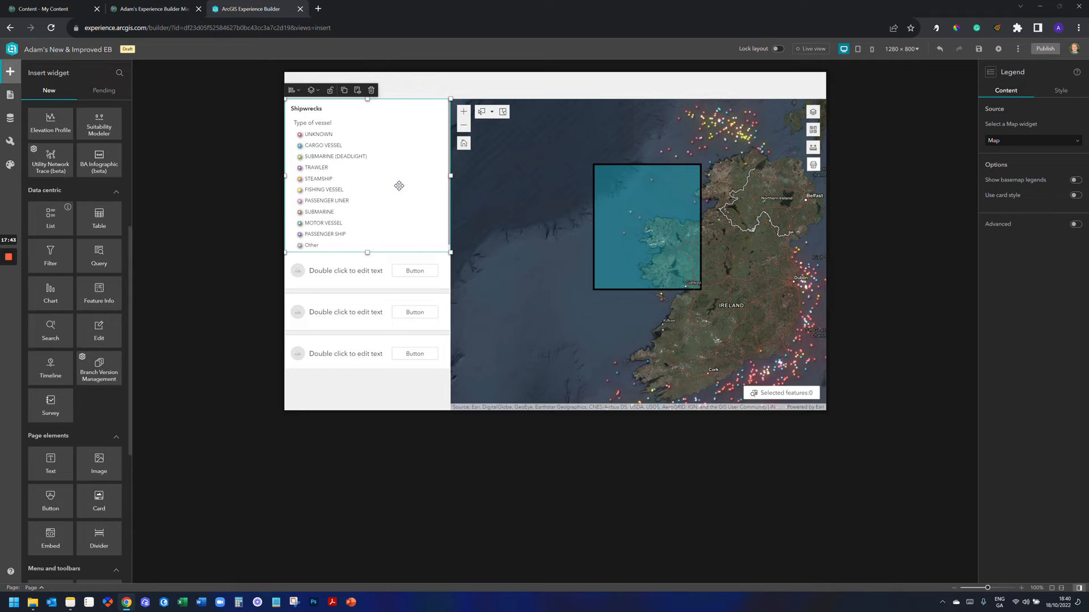
left_click(371, 90)
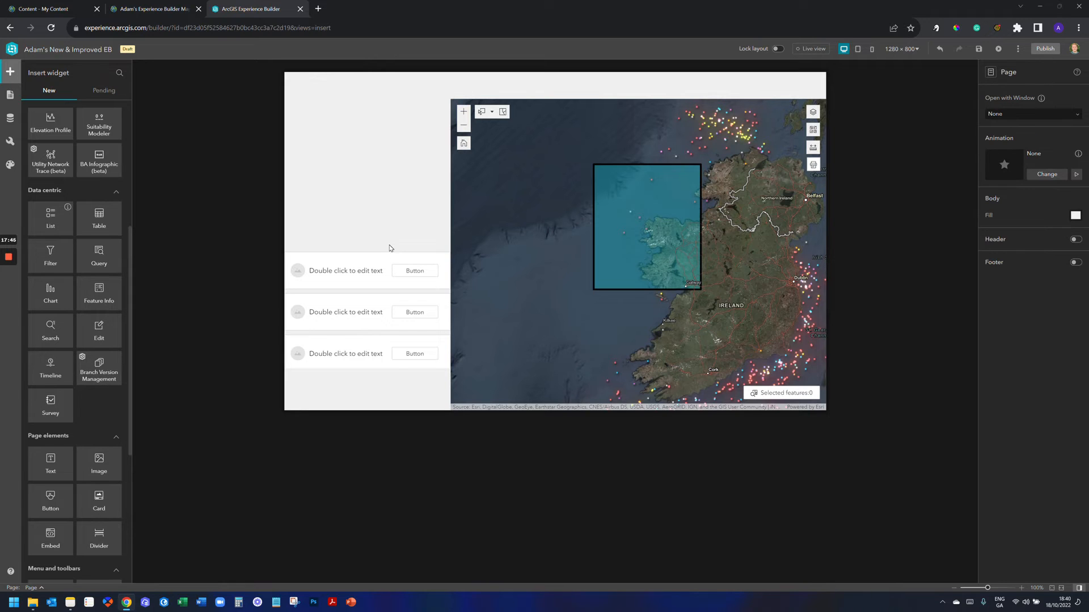
left_click(369, 255)
left_click_drag(368, 253, 369, 98)
left_click_drag(367, 381, 373, 411)
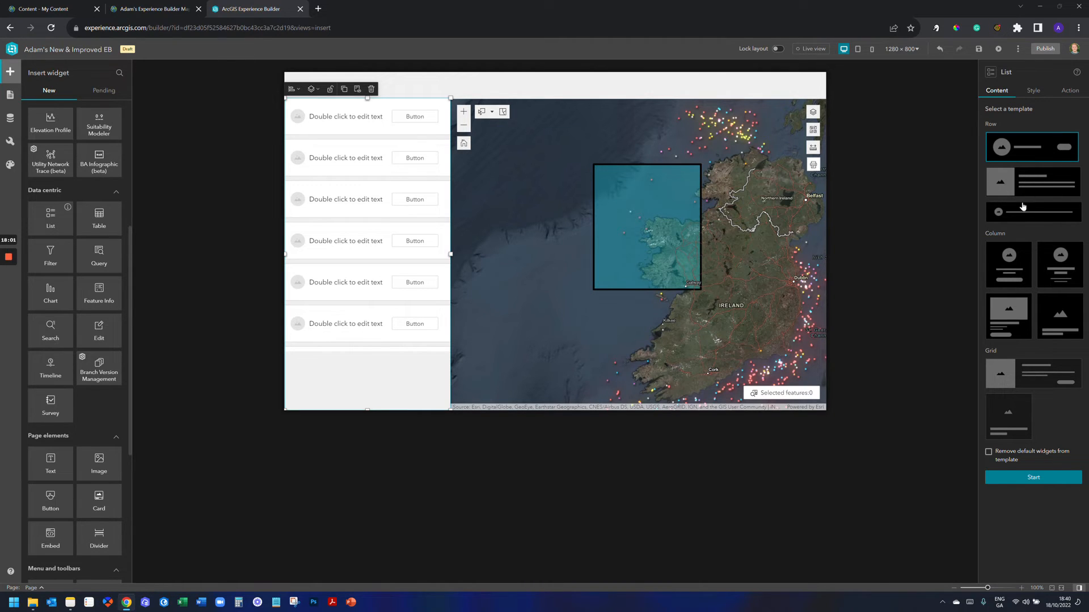
Step: Preview column and grid list templates, choose the image-with-title-and-description row template, and resize the list to fill the space beside the map
left_click(1022, 276)
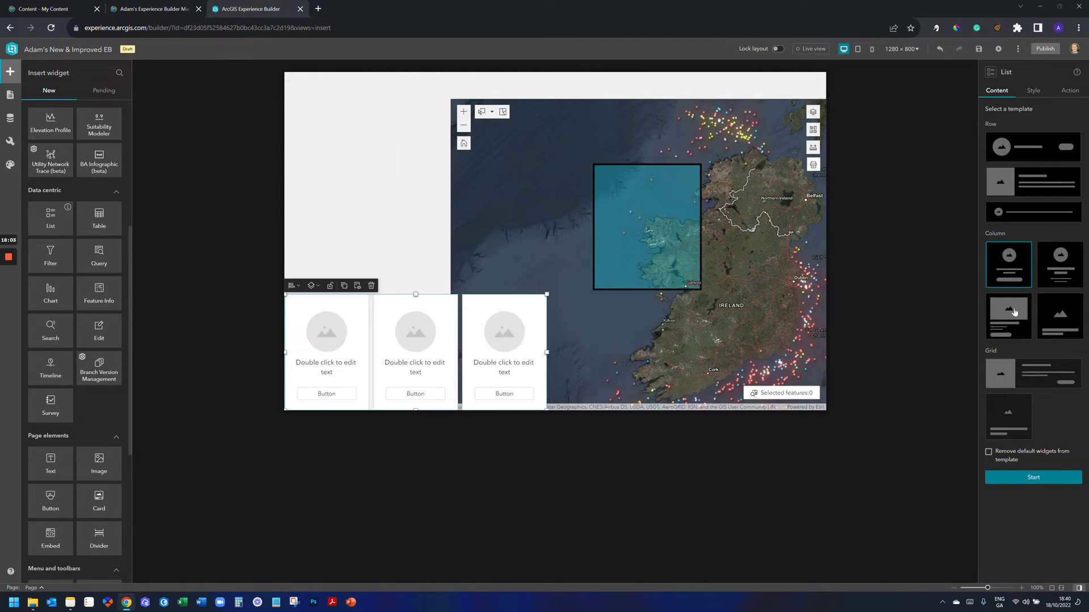
left_click(1015, 374)
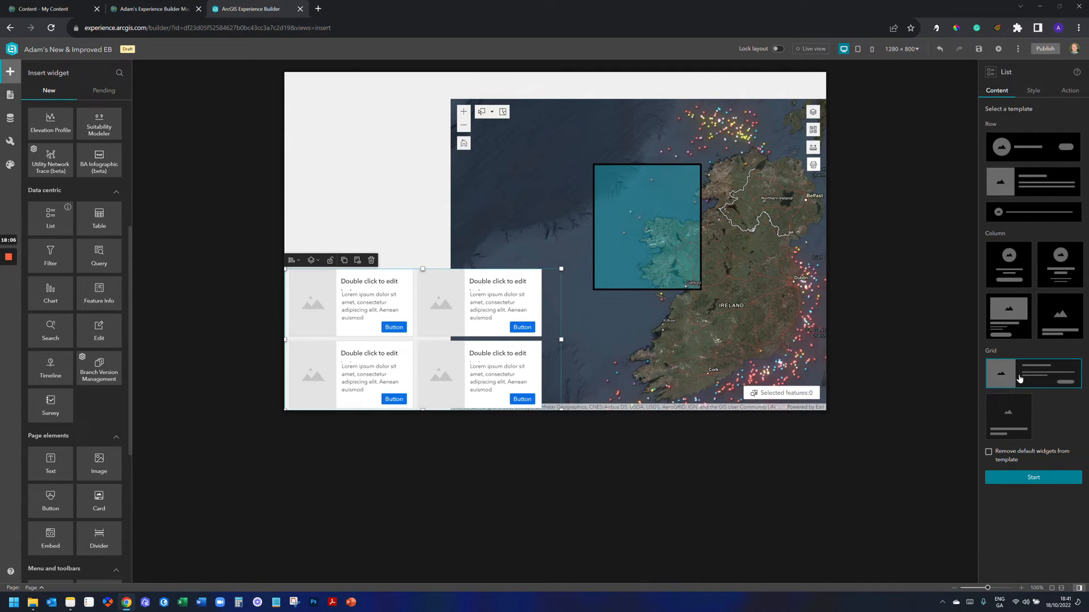
left_click(1033, 188)
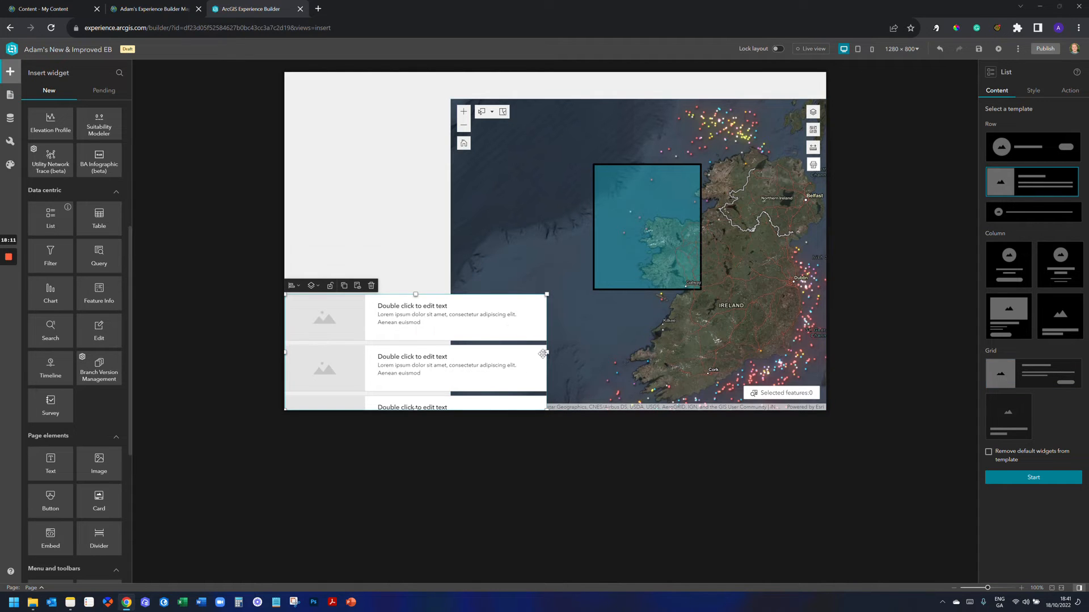
left_click_drag(547, 353, 451, 345)
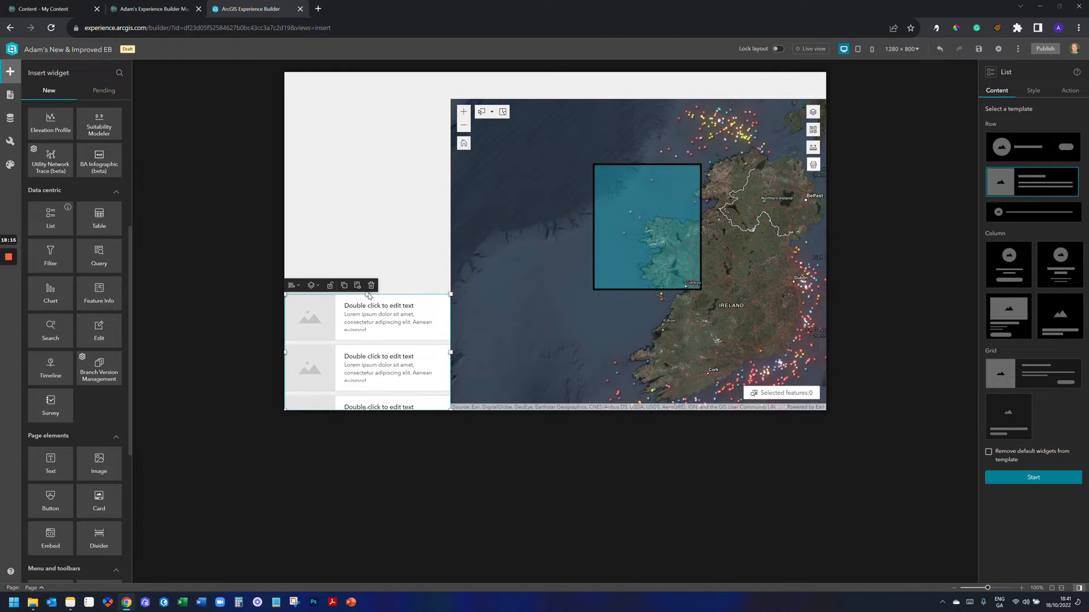
left_click_drag(369, 296, 378, 100)
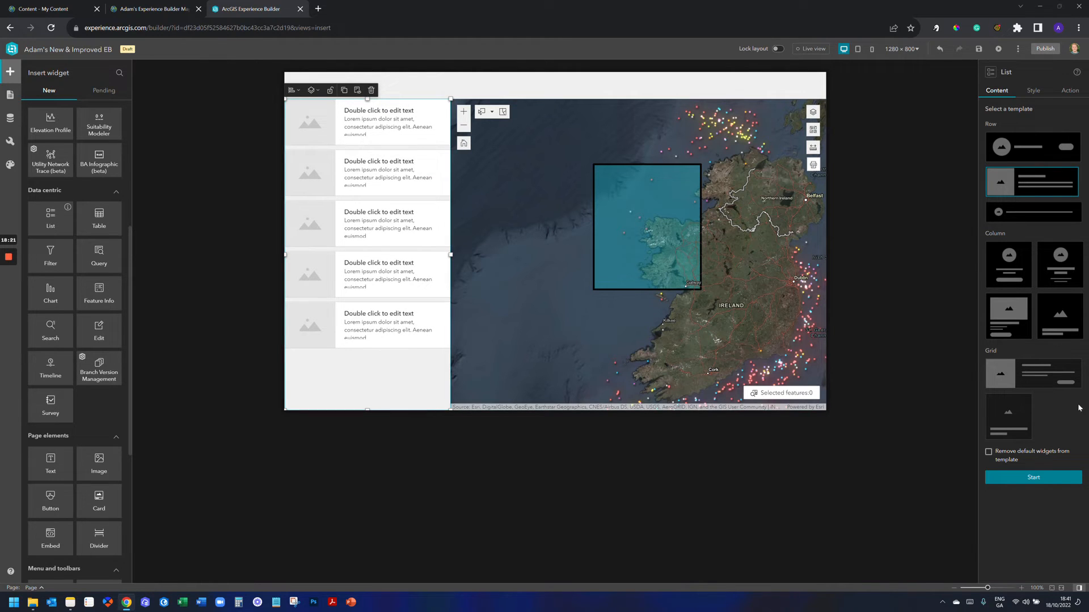
Step: Start the list from the chosen template and connect it to the Shipwrecks layer
left_click(1049, 480)
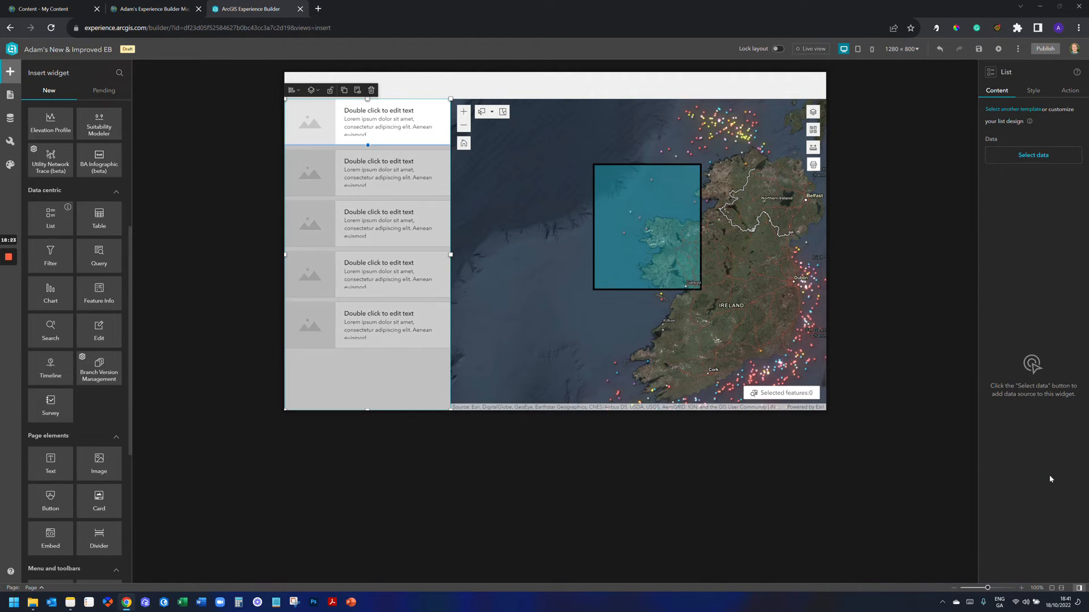
left_click(1047, 161)
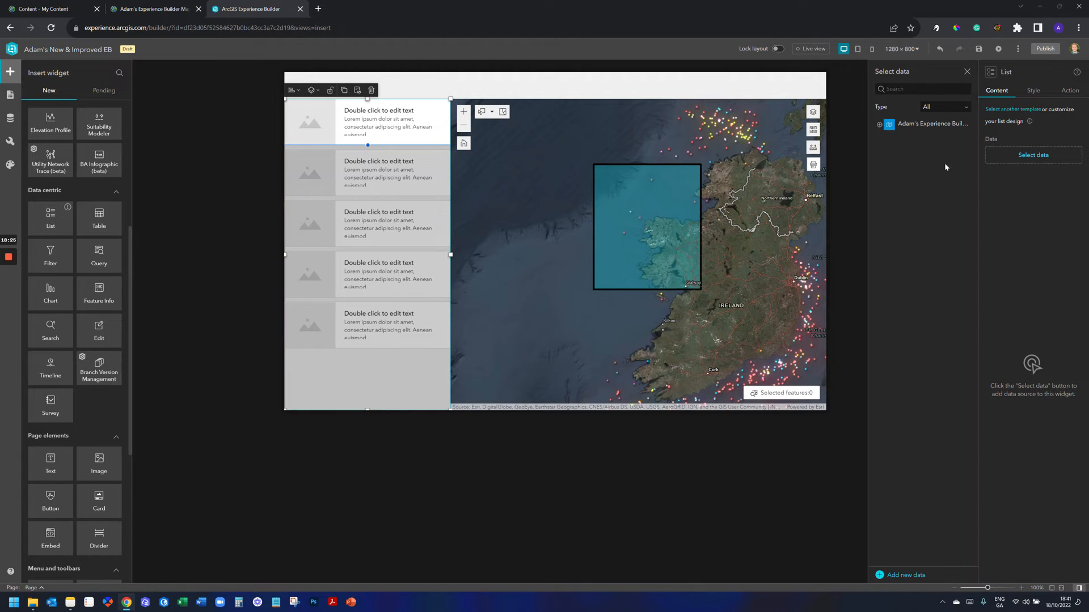
left_click(880, 125)
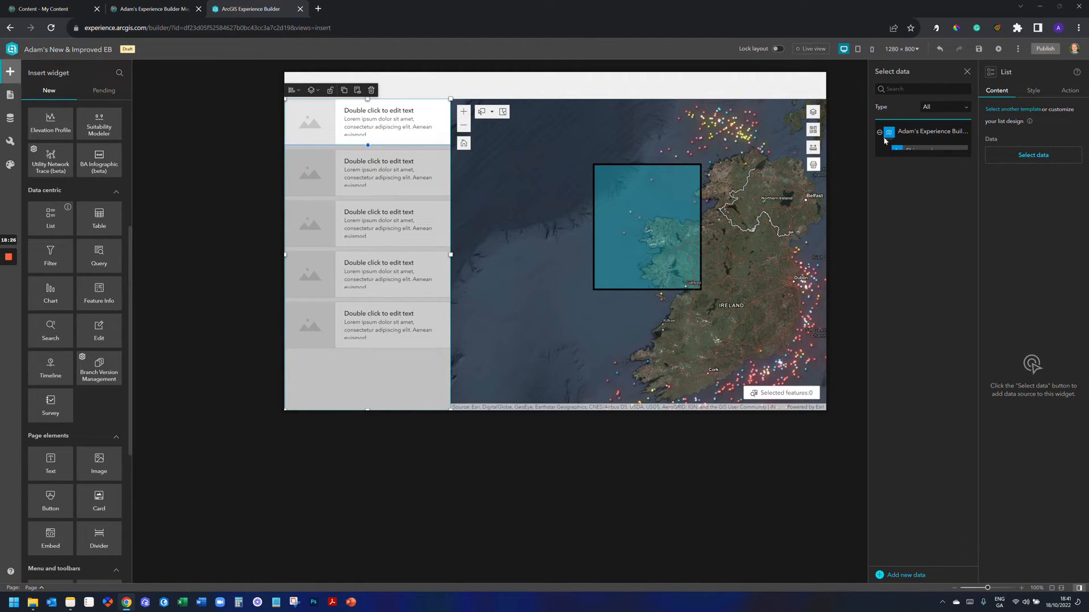
left_click(910, 152)
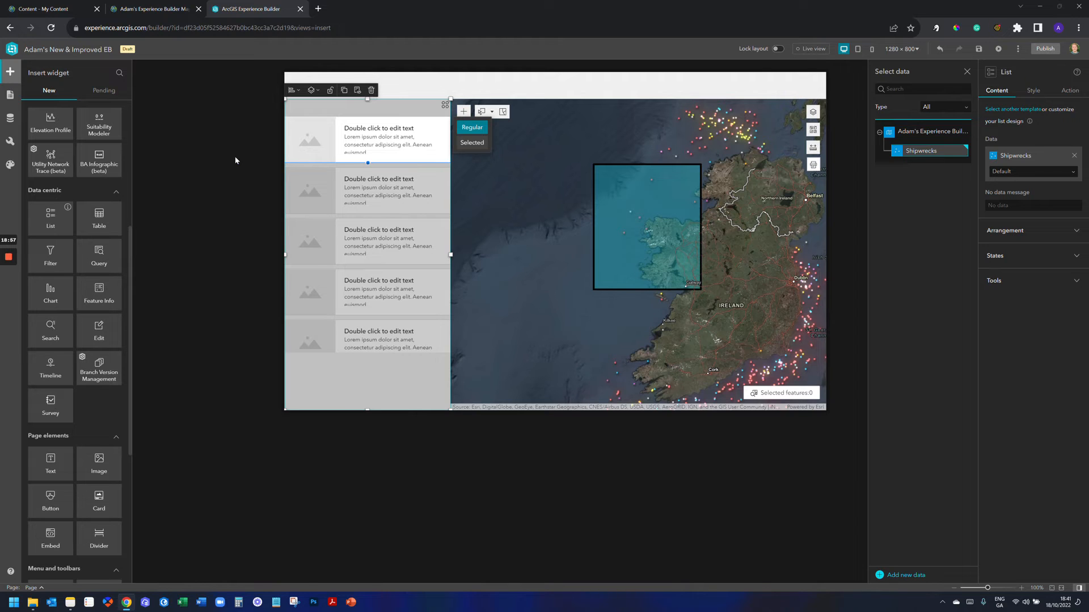
Step: Make the list item's image dynamic, with its URL taken from the Image Available attribute
left_click(305, 142)
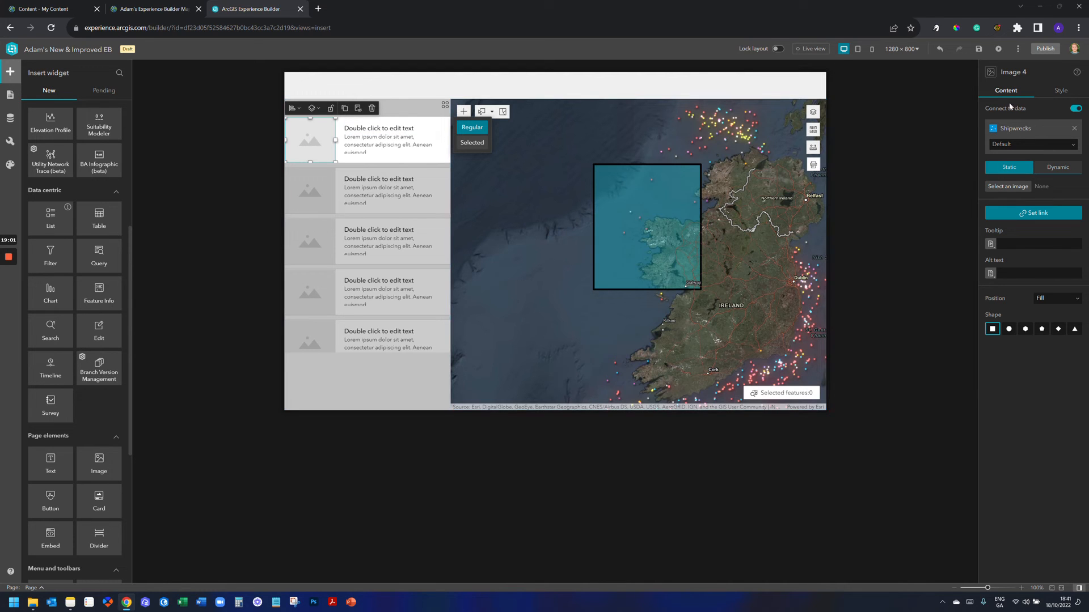
left_click(1063, 169)
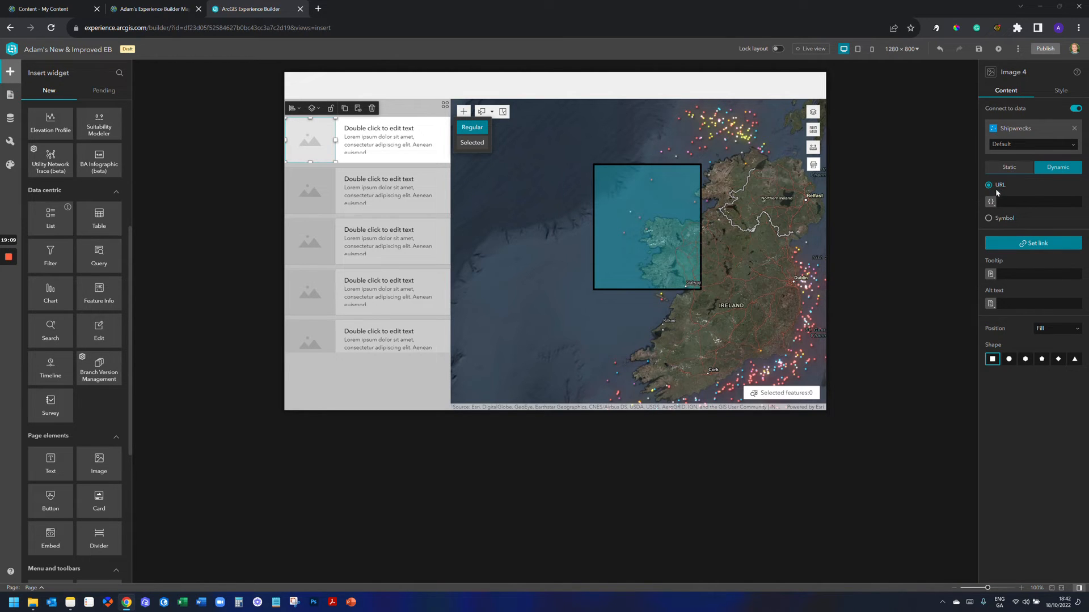
left_click(993, 205)
left_click(1003, 219)
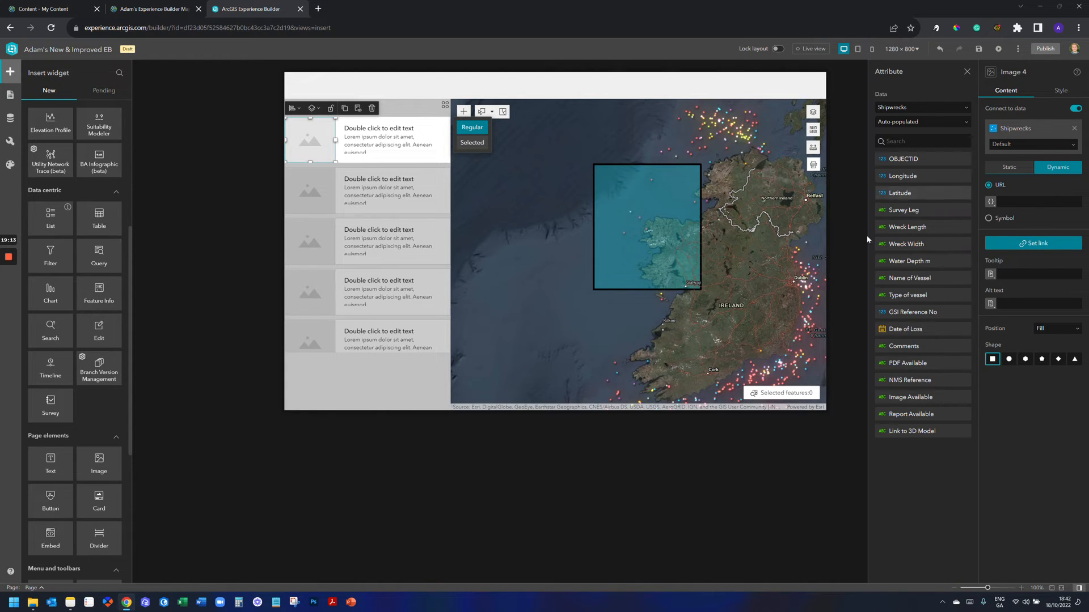
left_click(898, 399)
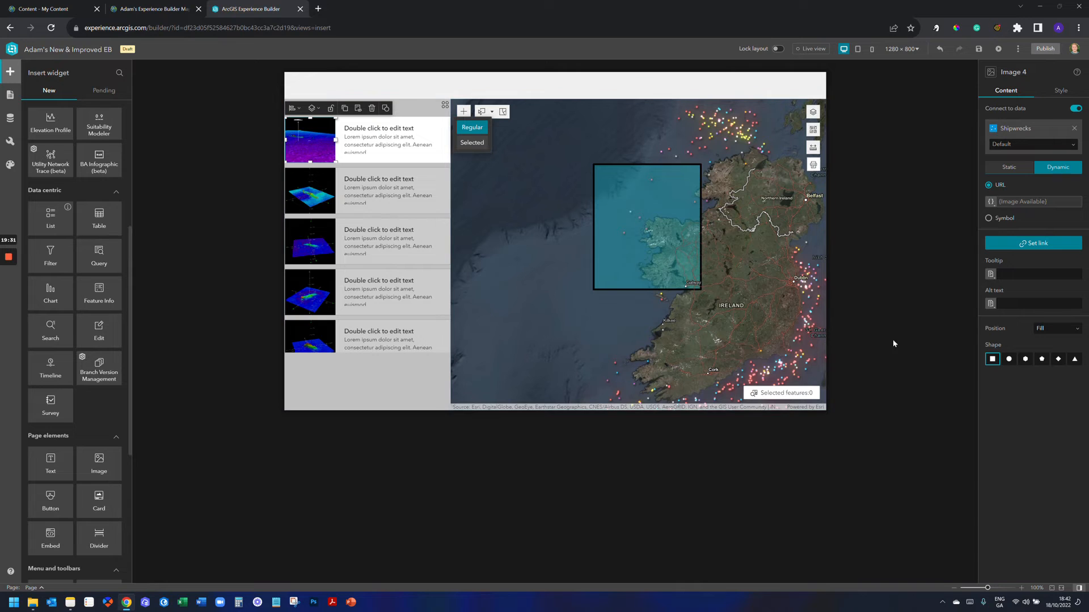
Step: Try circle, hexagon, pentagon, diamond and triangle shapes on the list image, ending with the square
left_click(1010, 360)
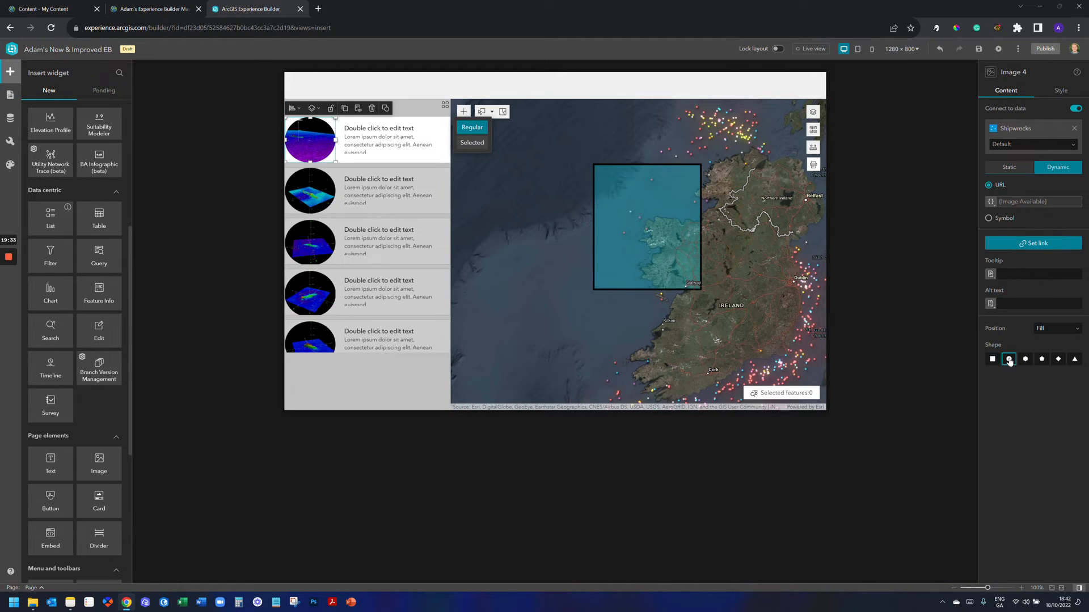
left_click(1024, 361)
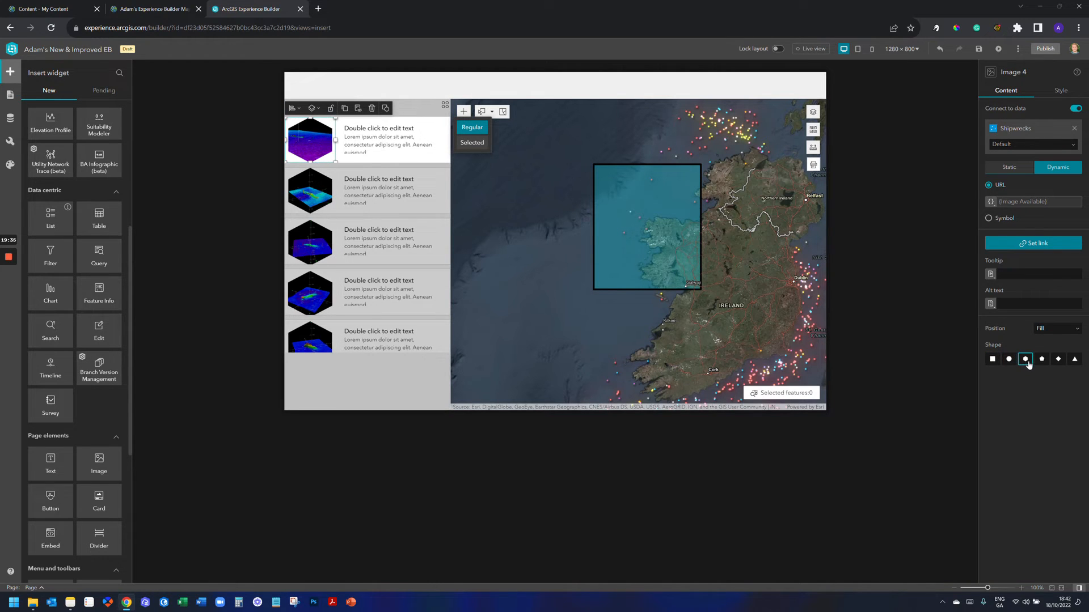
left_click(1042, 359)
left_click(1058, 359)
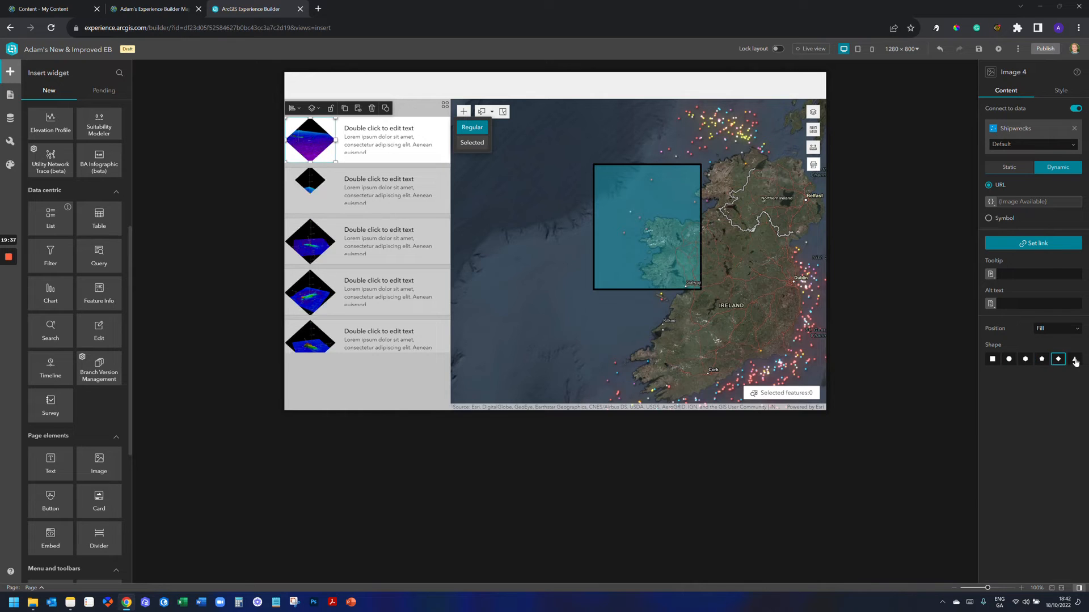
left_click(1074, 360)
left_click(993, 359)
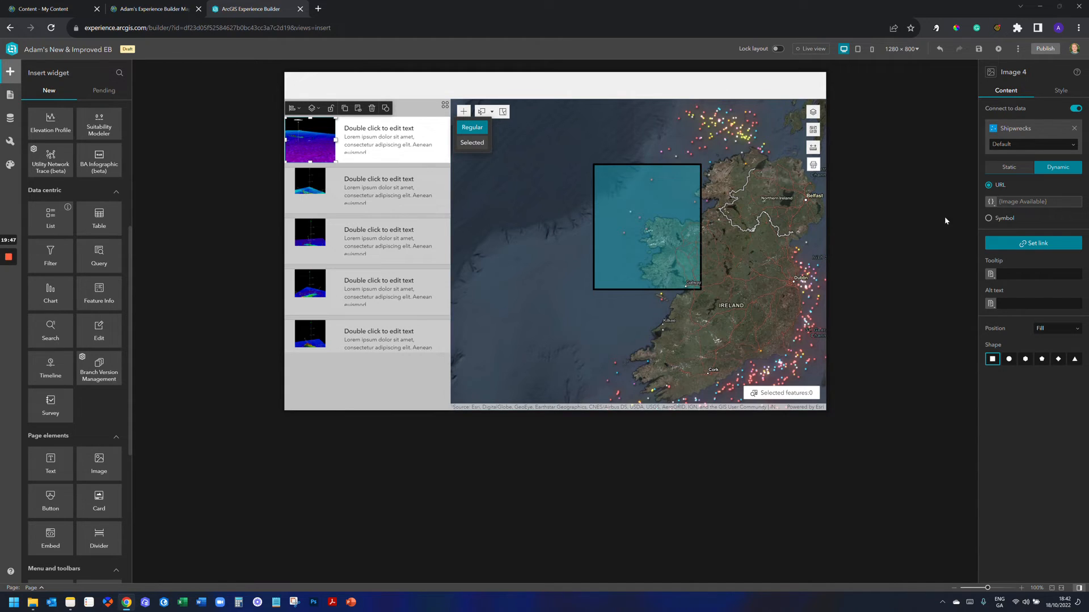
Step: Undo the shape changes made to the list image
left_click(939, 50)
left_click(939, 50)
left_click(939, 50)
left_click(939, 50)
left_click(939, 50)
left_click(938, 50)
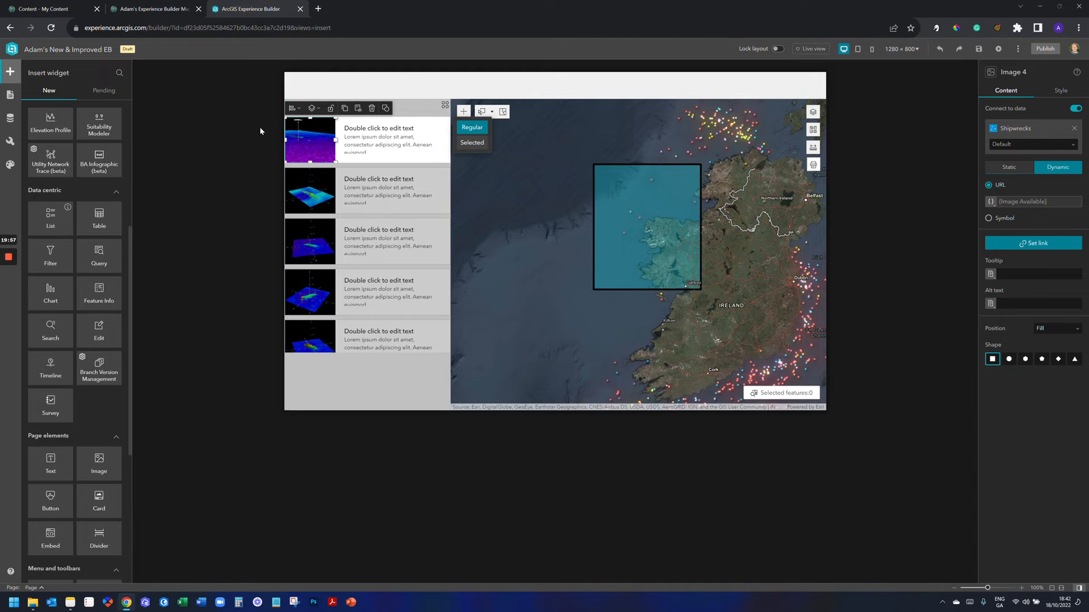
Step: Replace the list item's title placeholder with dynamic content from the Name of Vessel attribute
left_click(371, 132)
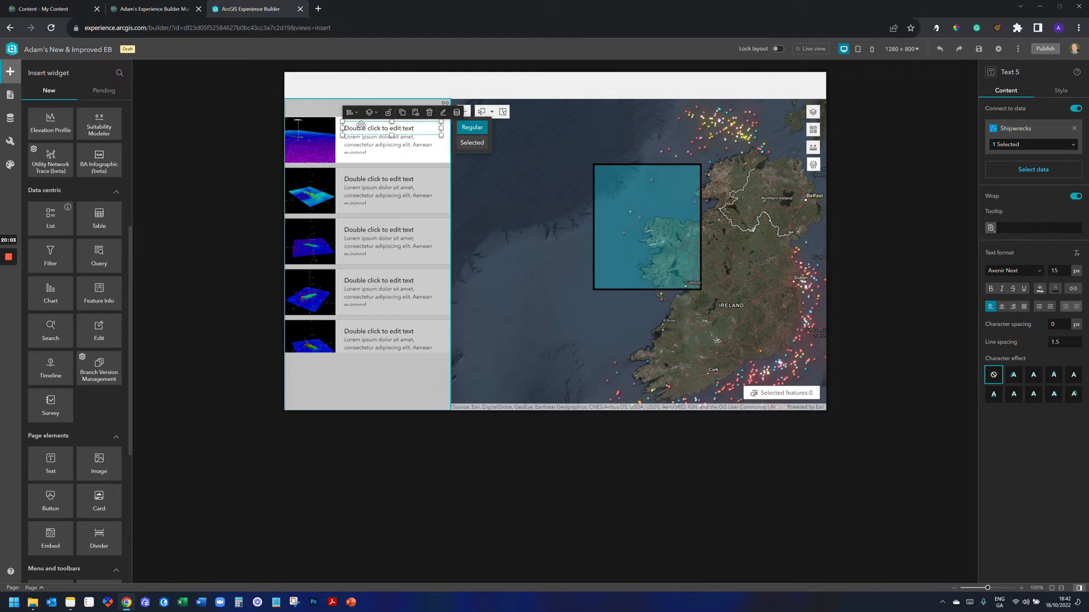
left_click(458, 113)
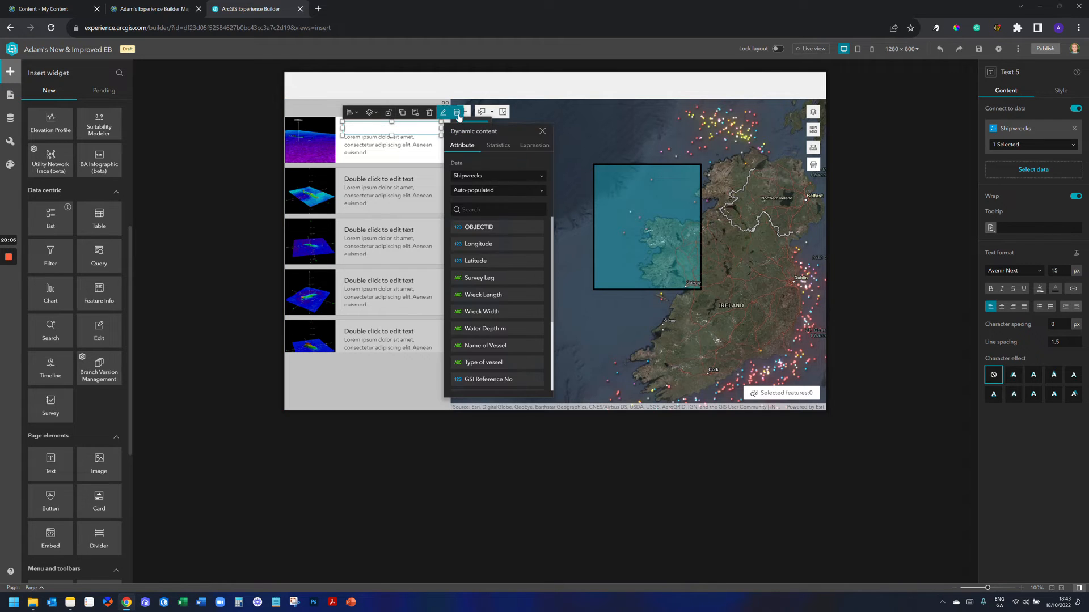
scroll(517, 254, "down", 1)
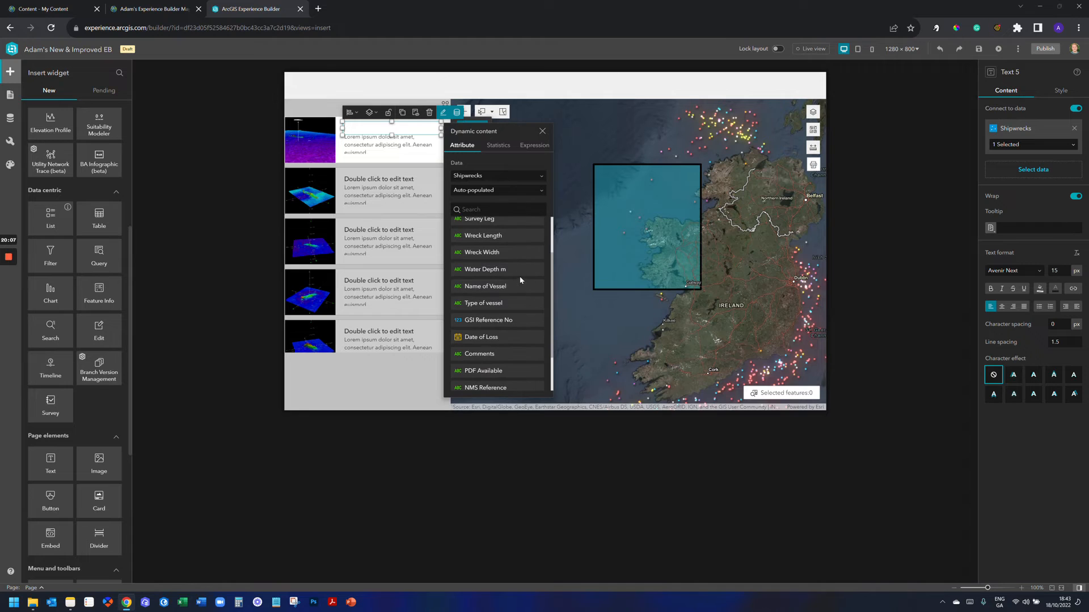
left_click(505, 287)
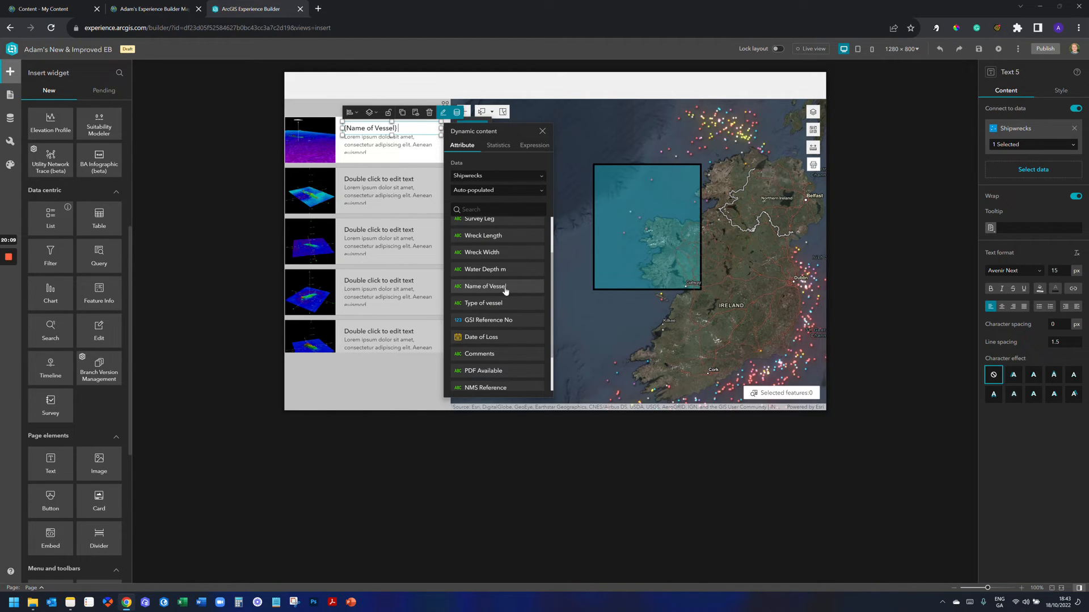
left_click(258, 200)
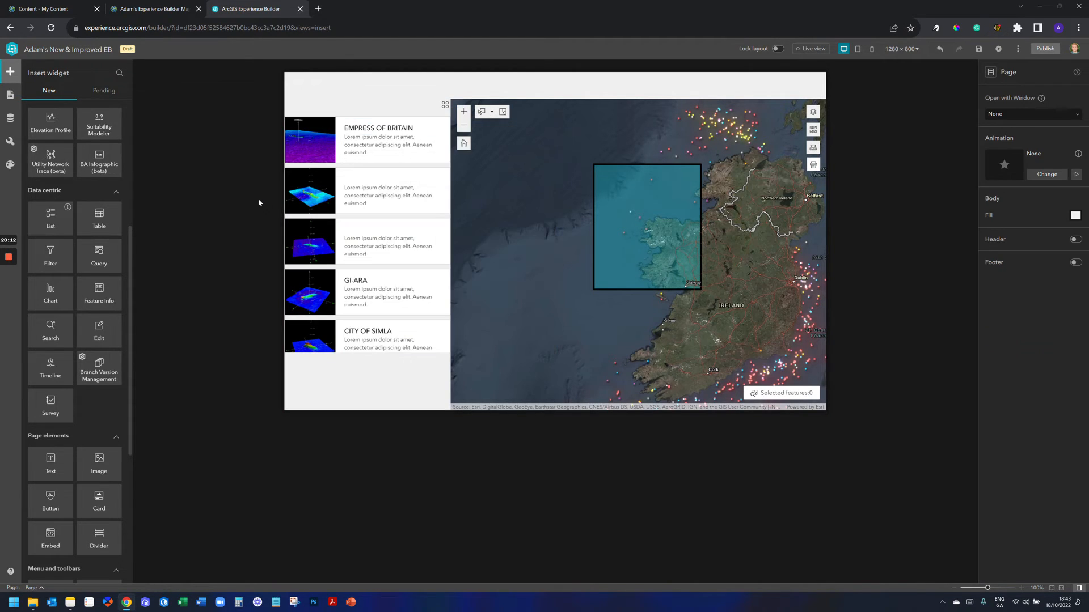
Step: Select the description placeholder in the list item and open its dynamic content options
left_click(364, 144)
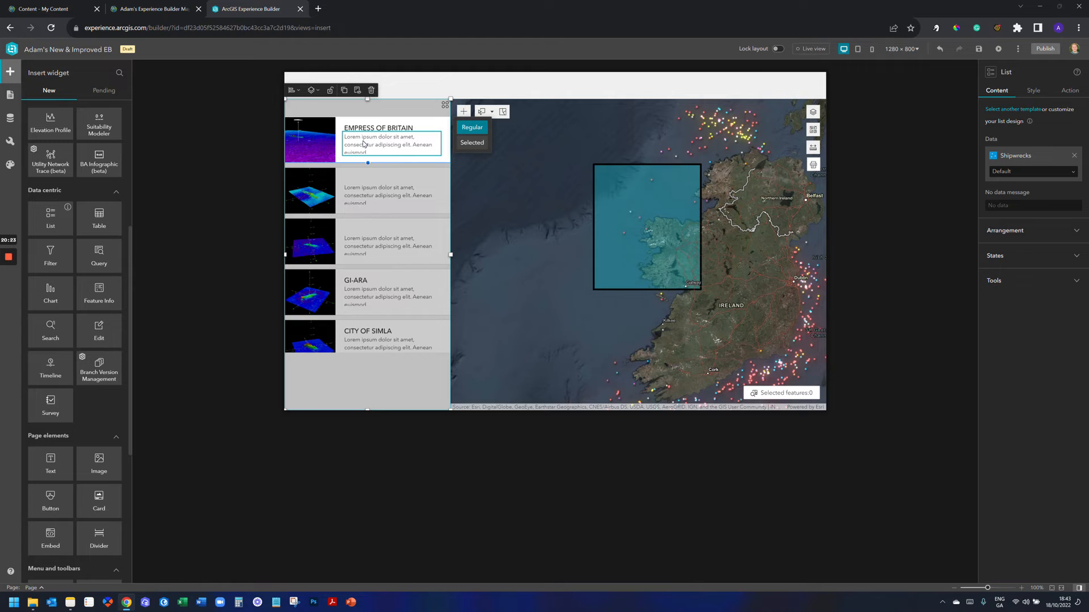
left_click(370, 149)
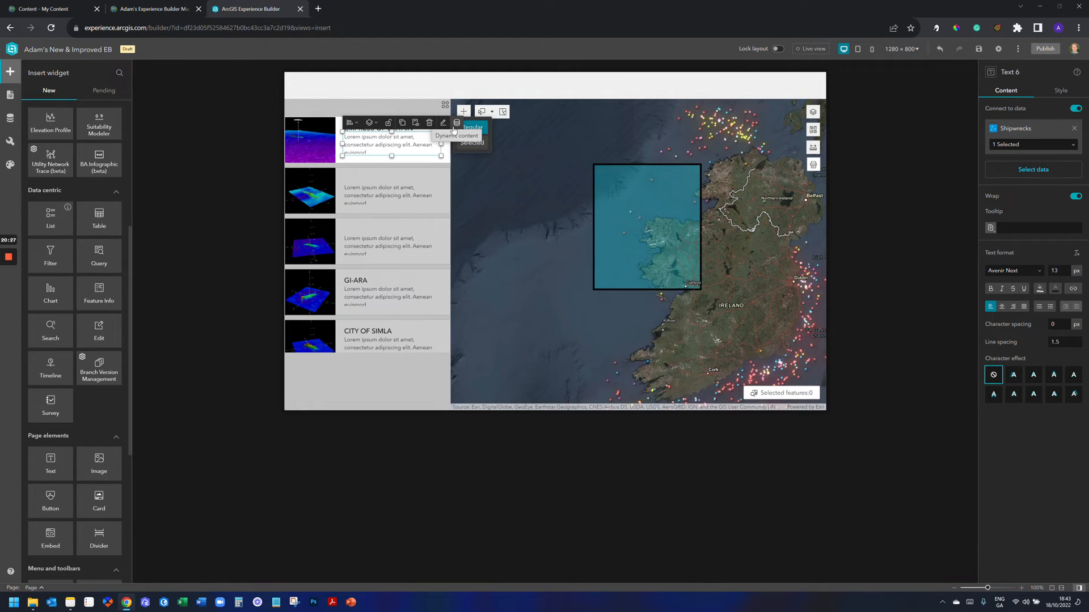
left_click(455, 124)
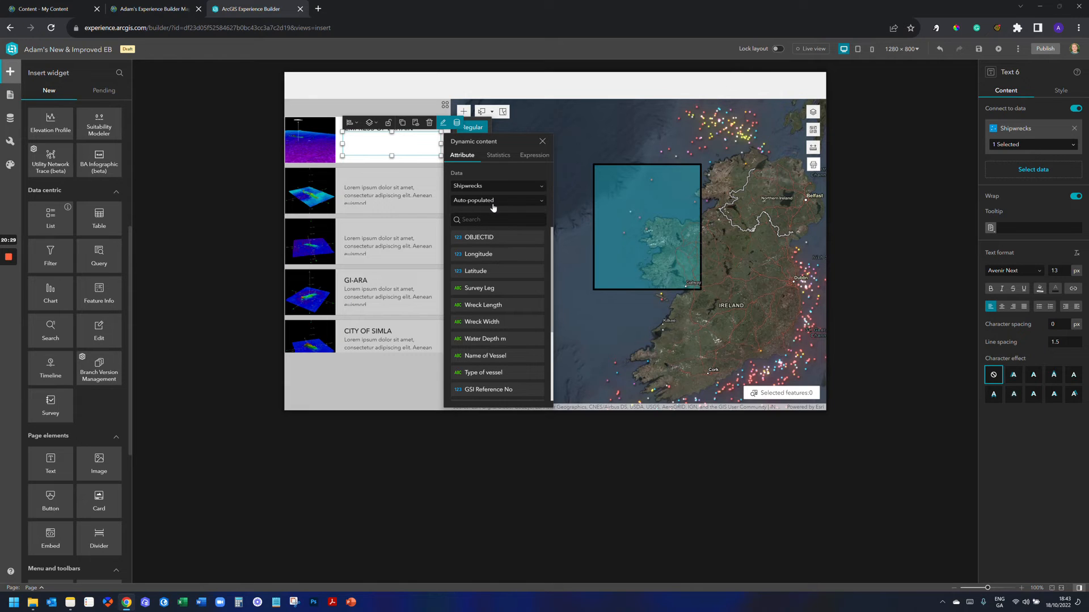
Step: Try the SUM operator in the dynamic content statistics and view the fields it can use
left_click(497, 156)
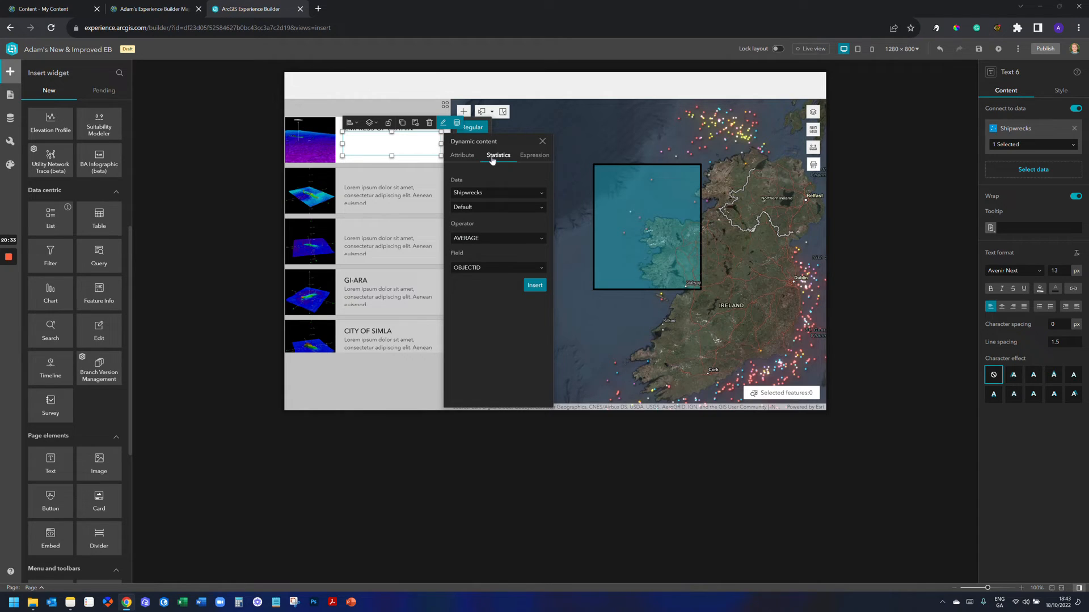
left_click(494, 238)
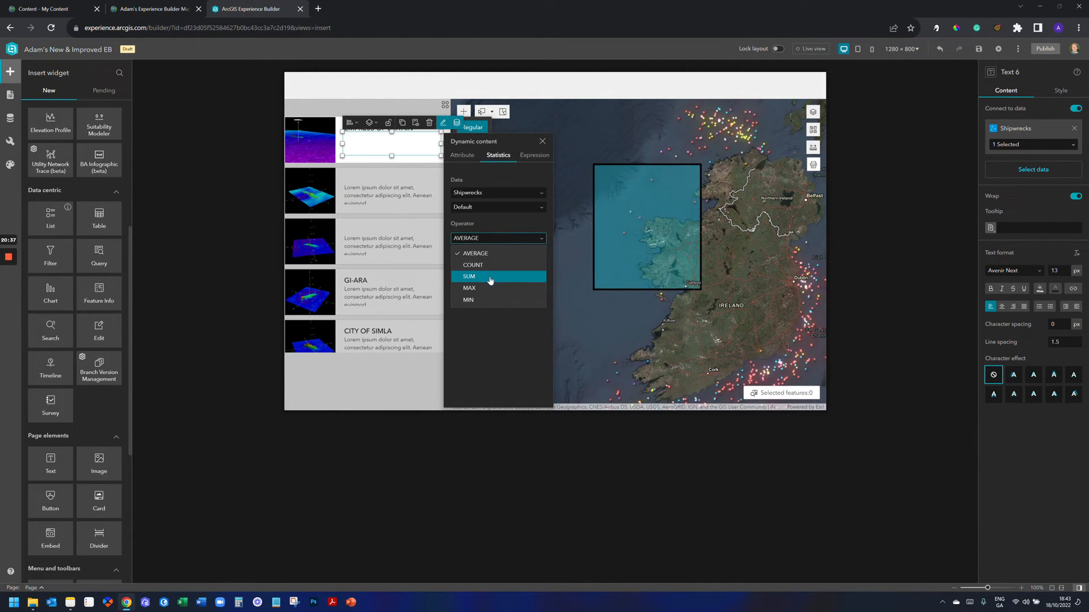
left_click(490, 276)
left_click(487, 269)
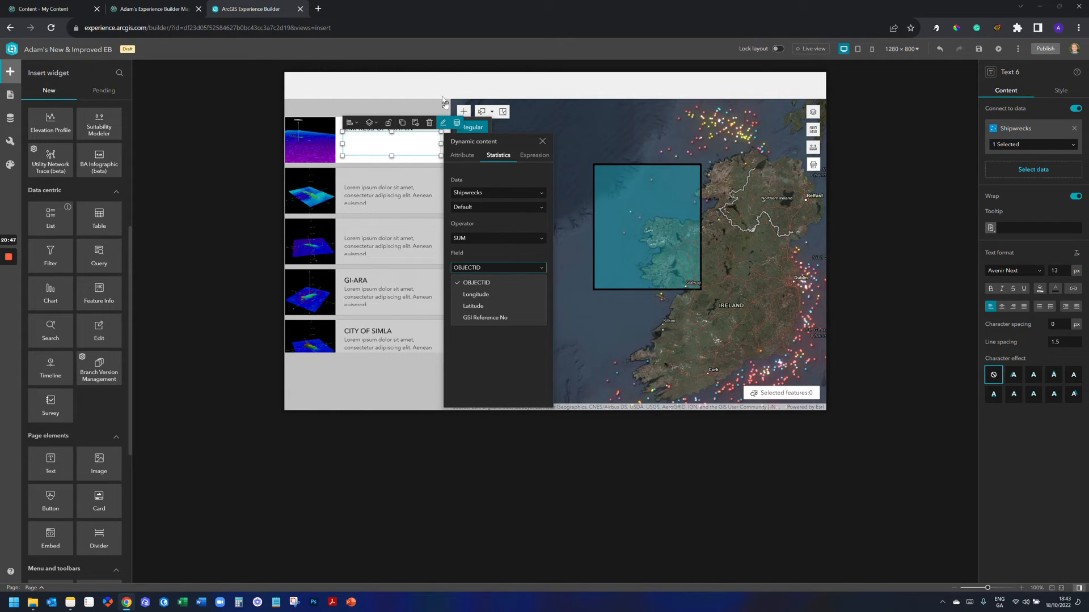
Step: Insert the Type of vessel attribute into the description text and label it "Type of Vessel:"
left_click(462, 156)
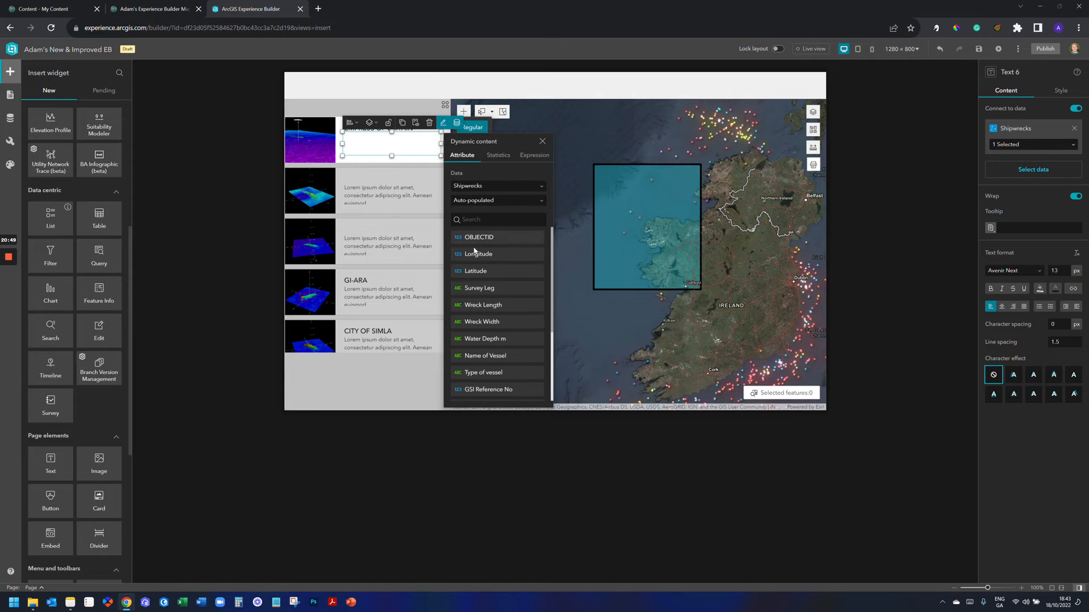
left_click(495, 373)
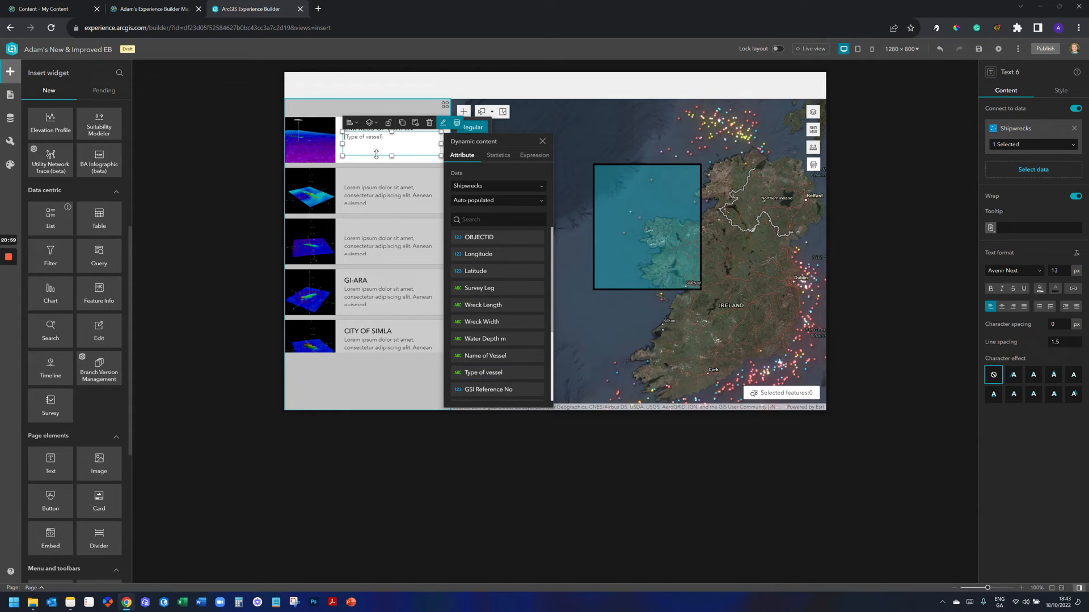
type("Type of V")
type("essel:")
Step: Add a second description line labelled "Date of Wreck:" with the Date of Loss attribute
type("Date of Wreck:")
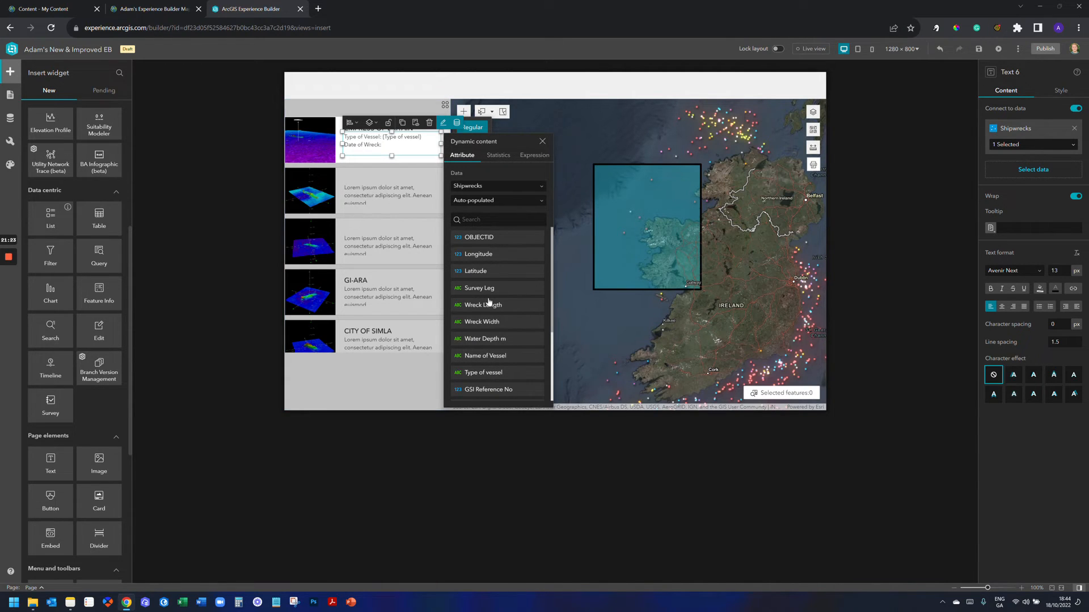
scroll(498, 296, "down", 2)
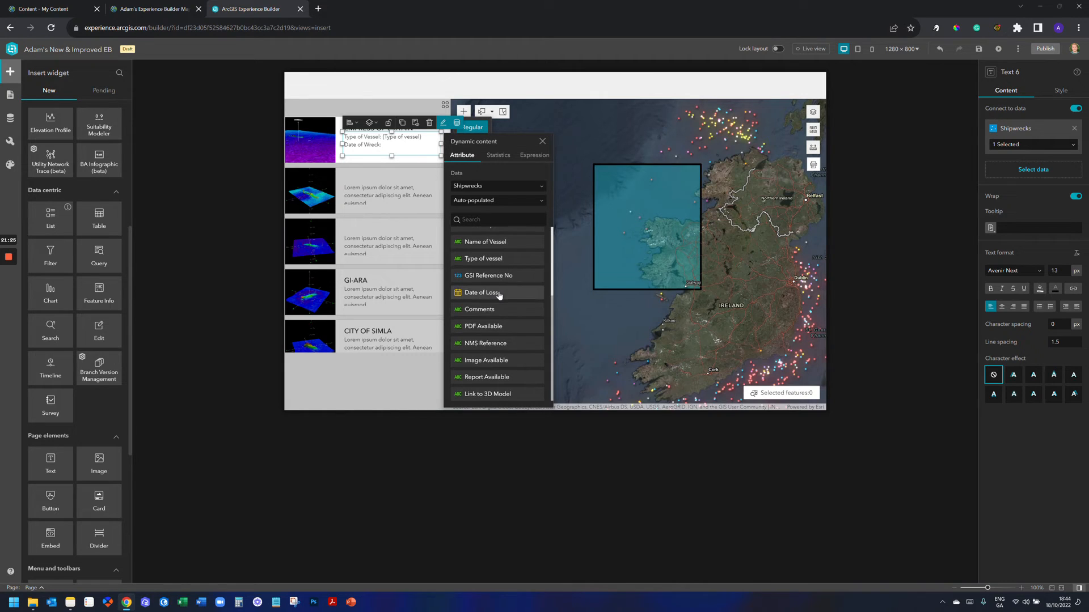
scroll(499, 295, "up", 2)
scroll(499, 296, "up", 1)
scroll(500, 296, "down", 1)
scroll(499, 294, "down", 2)
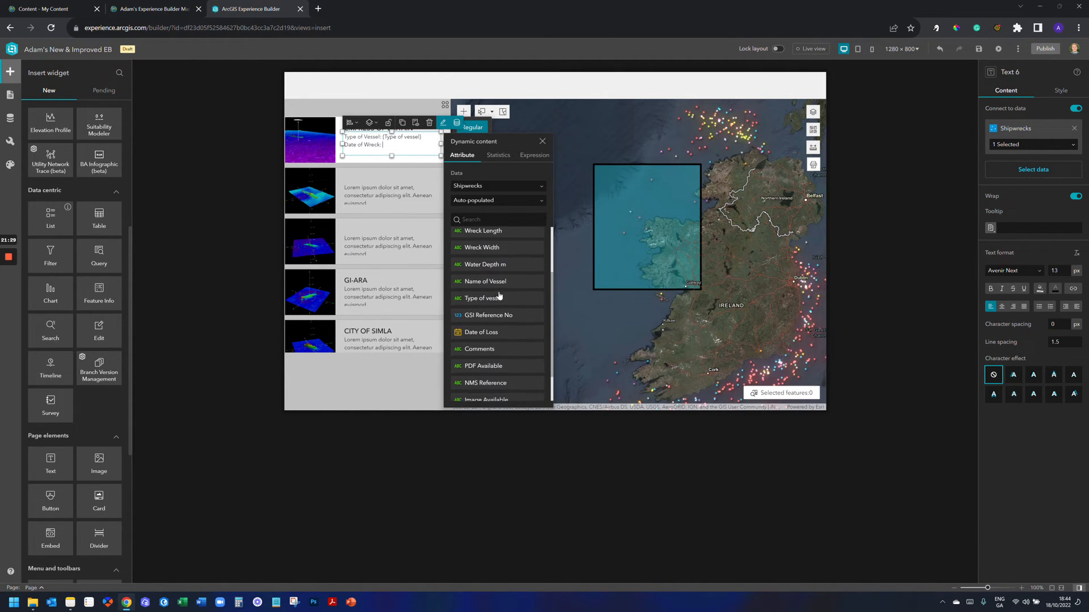
left_click(487, 328)
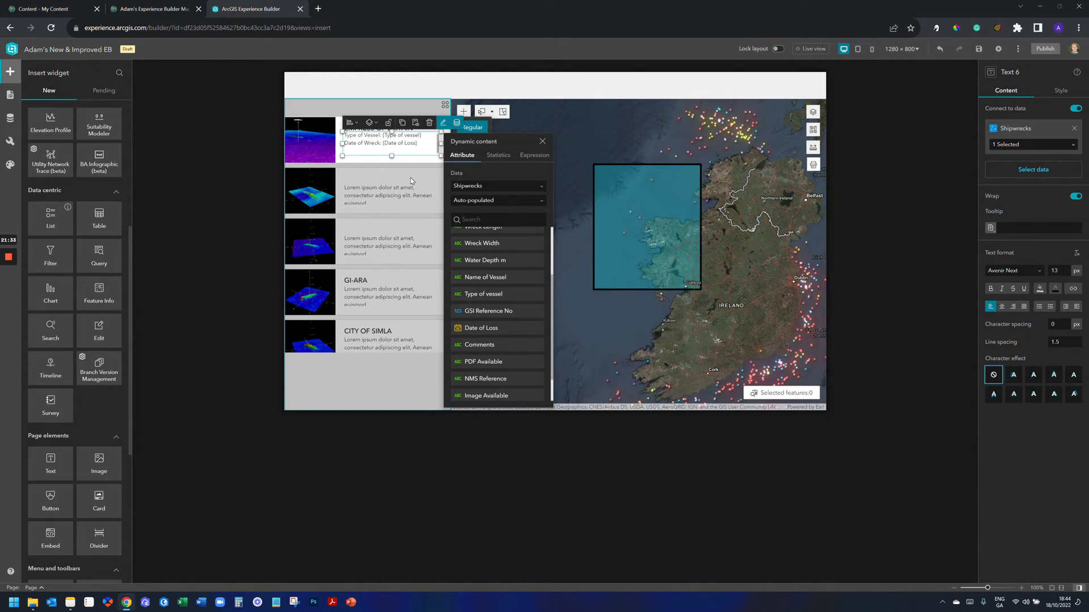
Step: Add a third description line labelled "Depth of Wreck:" with the Water Depth m attribute followed by the unit m
key("Return")
type("Depth of W")
scroll(502, 312, "up", 2)
type("reck:")
left_click(499, 297)
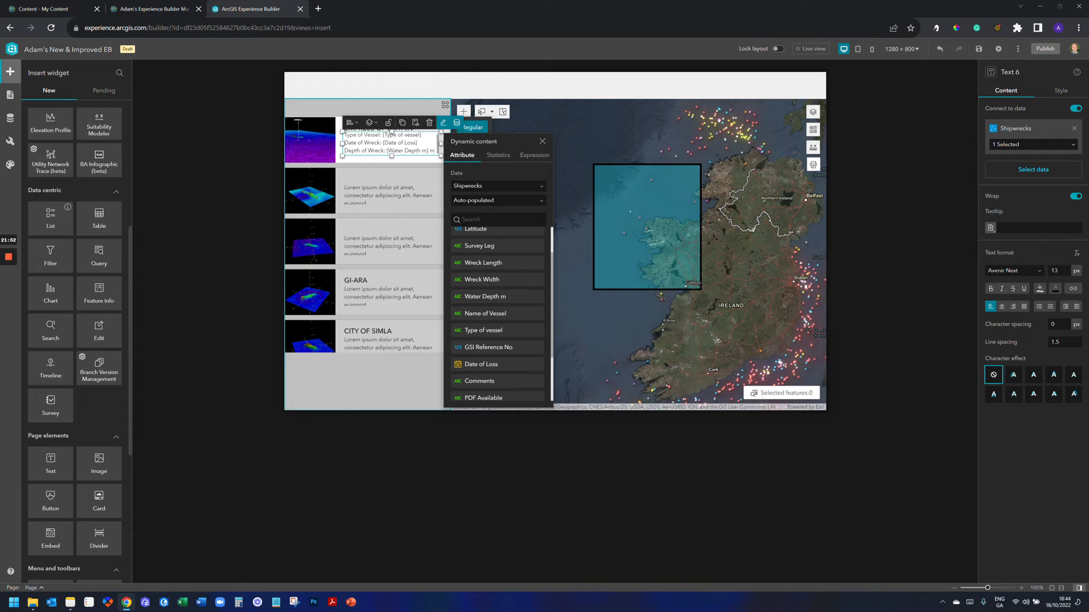
Step: Make the Date of Loss and Type of vessel attribute values bold in the description text
left_click(397, 146)
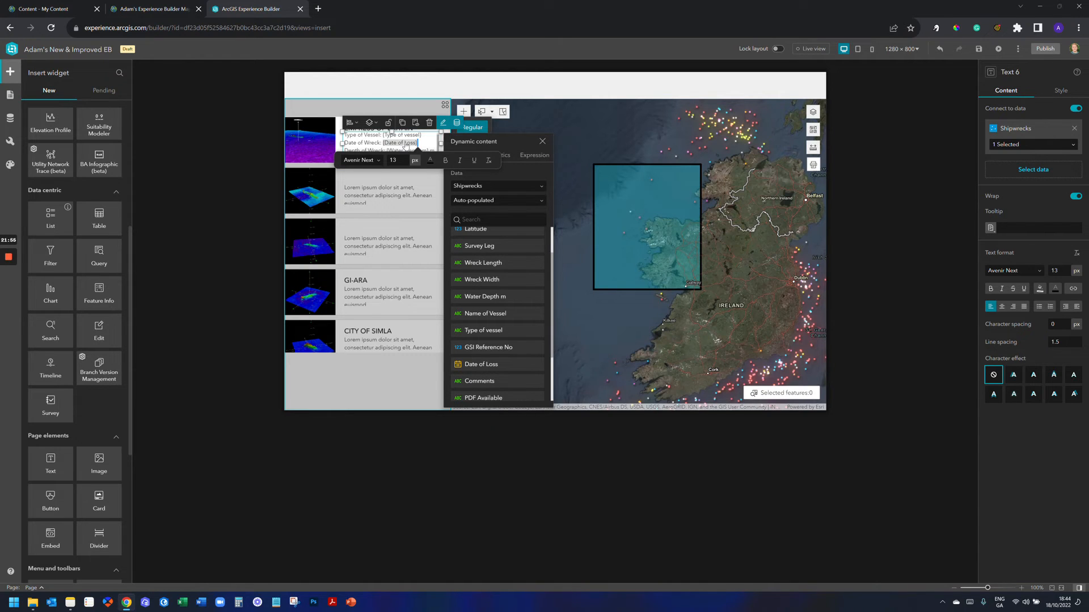
double_click(408, 144)
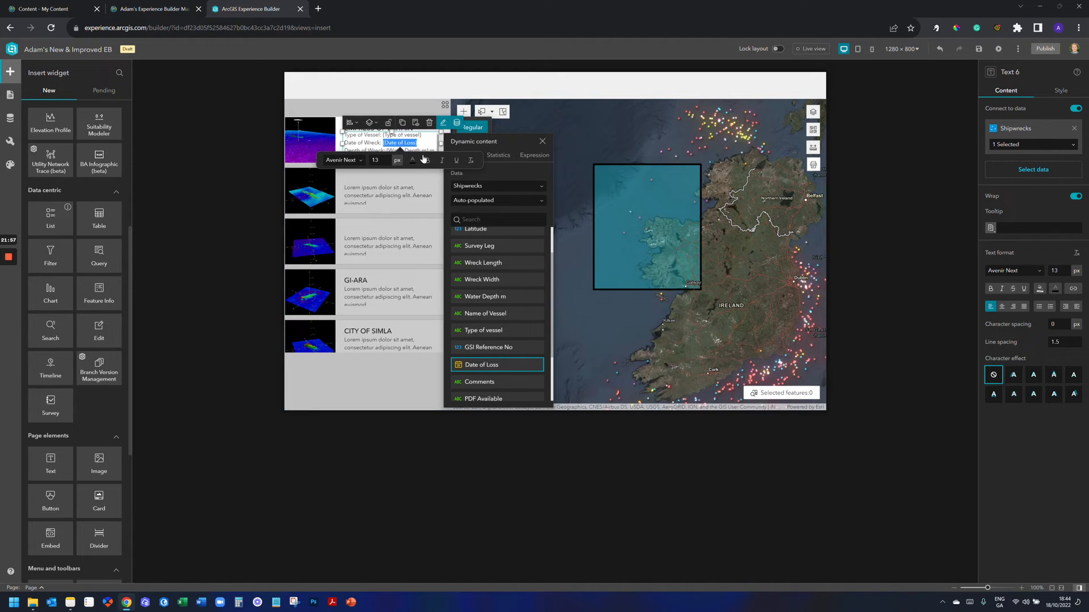
left_click(425, 162)
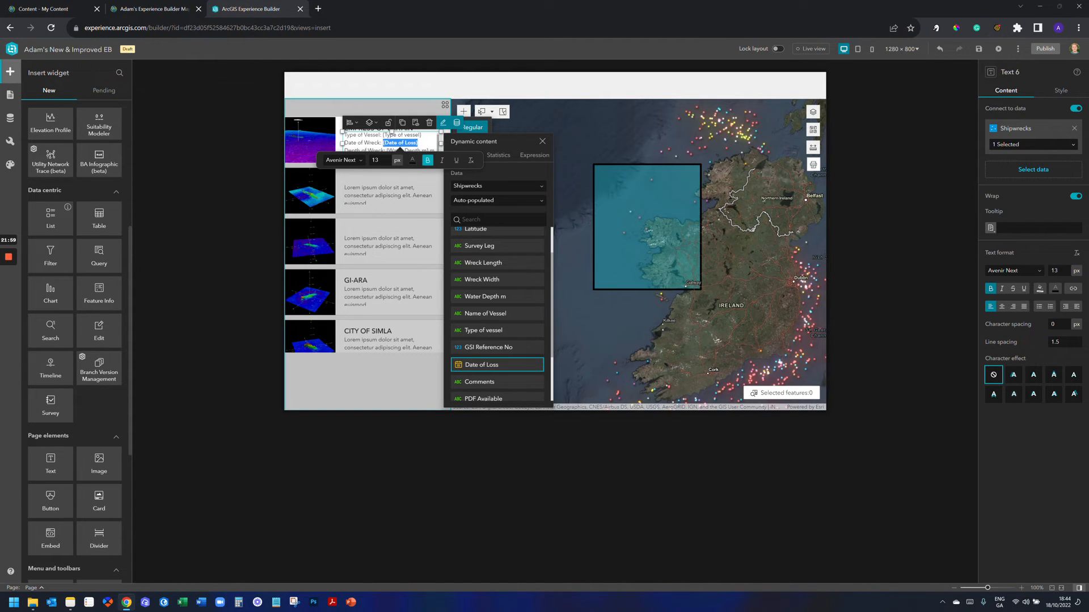
left_click(416, 140)
double_click(415, 136)
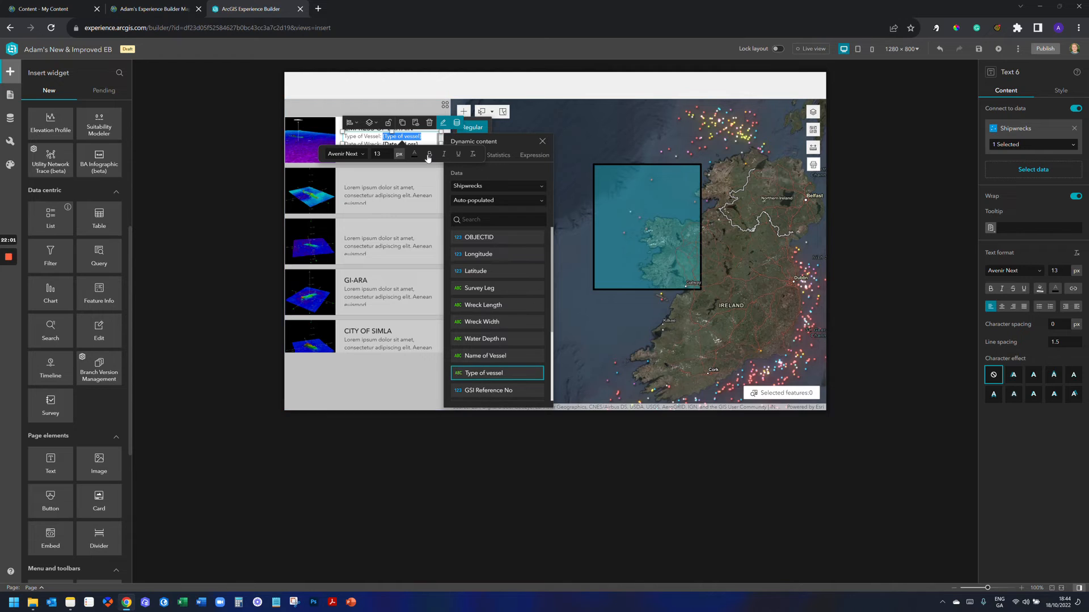
left_click(429, 154)
Step: Format the Water Depth m attribute value and its unit m as bold italic
left_click_drag(387, 151, 423, 152)
left_click(435, 168)
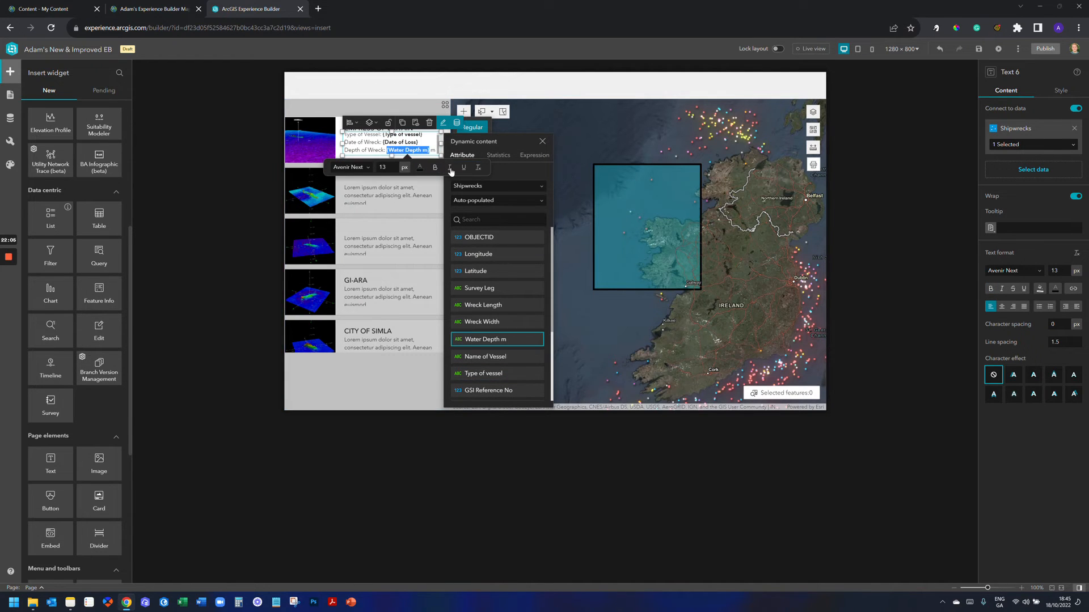
left_click(448, 168)
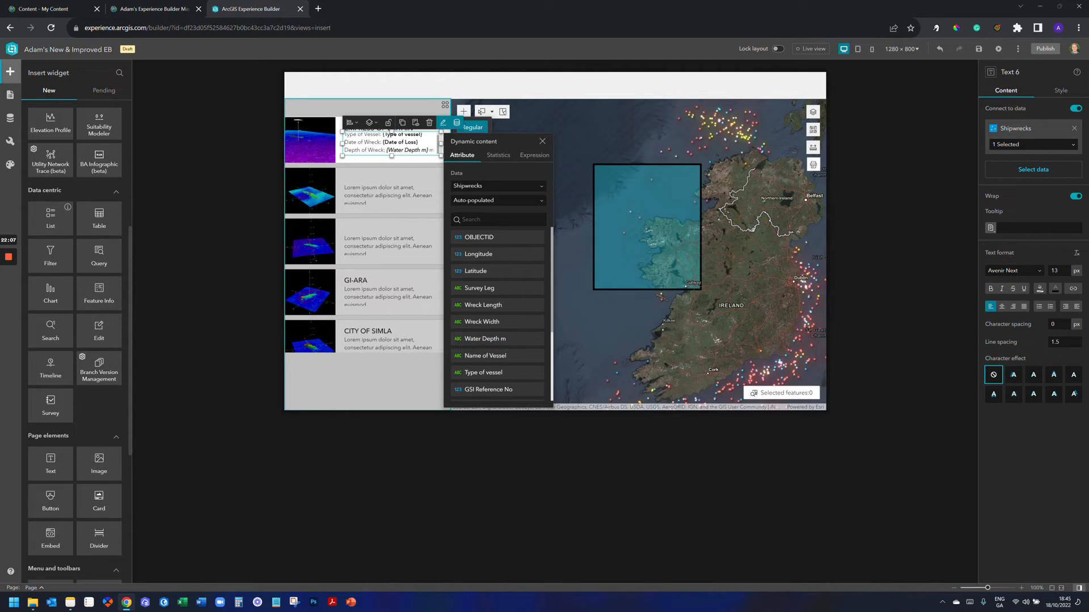
left_click_drag(430, 151, 435, 150)
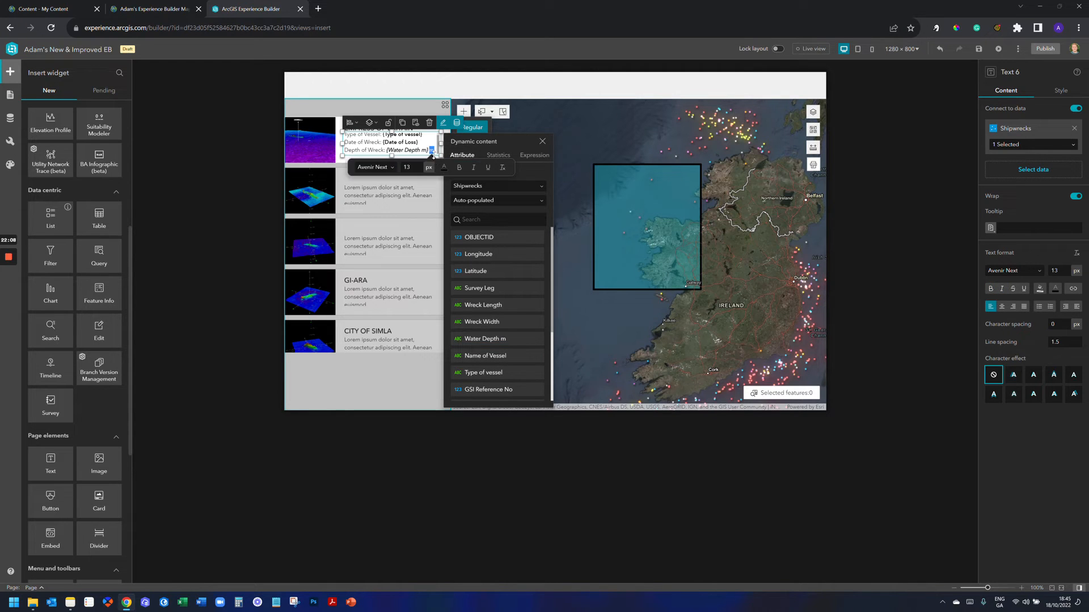
left_click(459, 168)
left_click(474, 168)
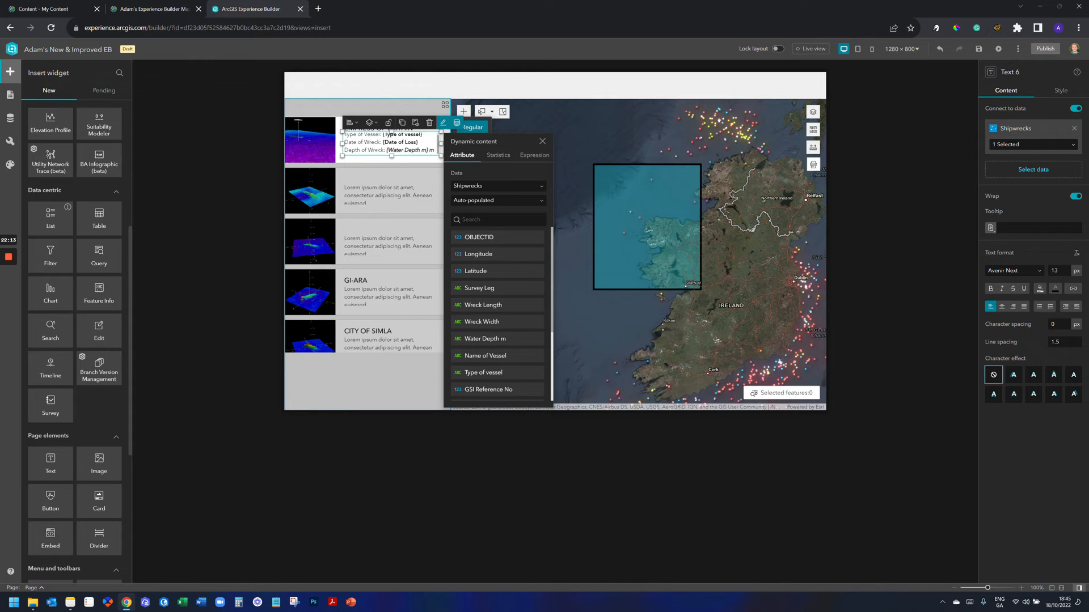
Step: View the fonts available for the Water Depth m value, then leave text editing without changing the font
left_click(401, 150)
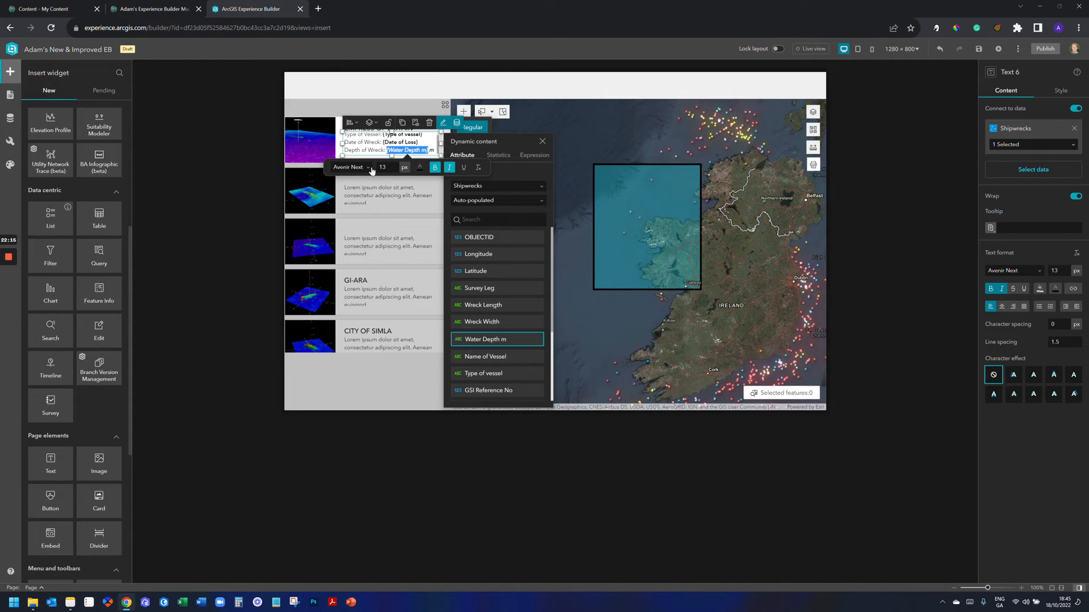
left_click(369, 168)
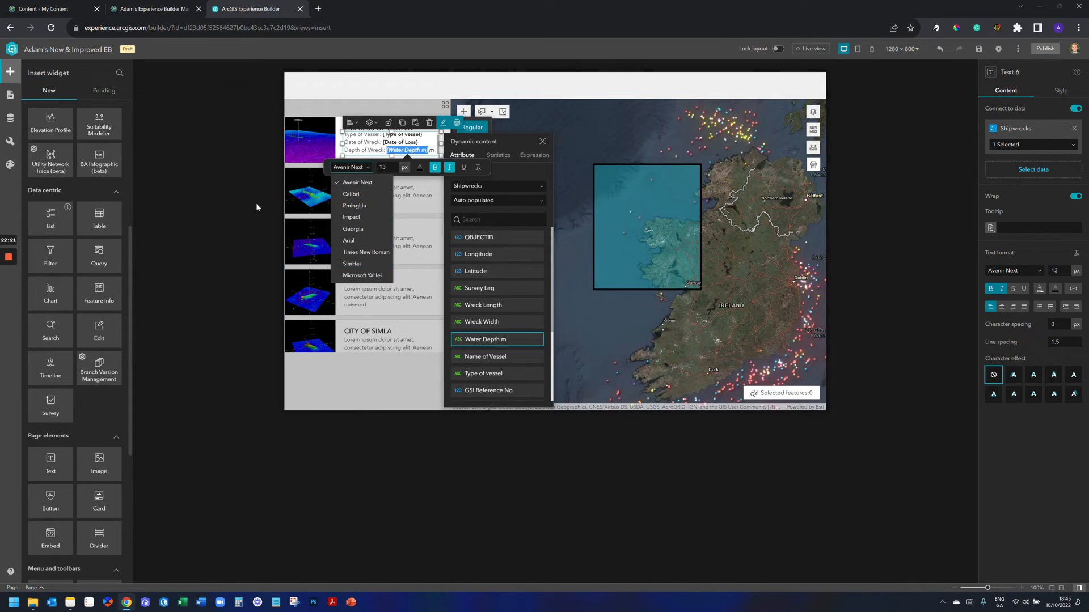
left_click(258, 123)
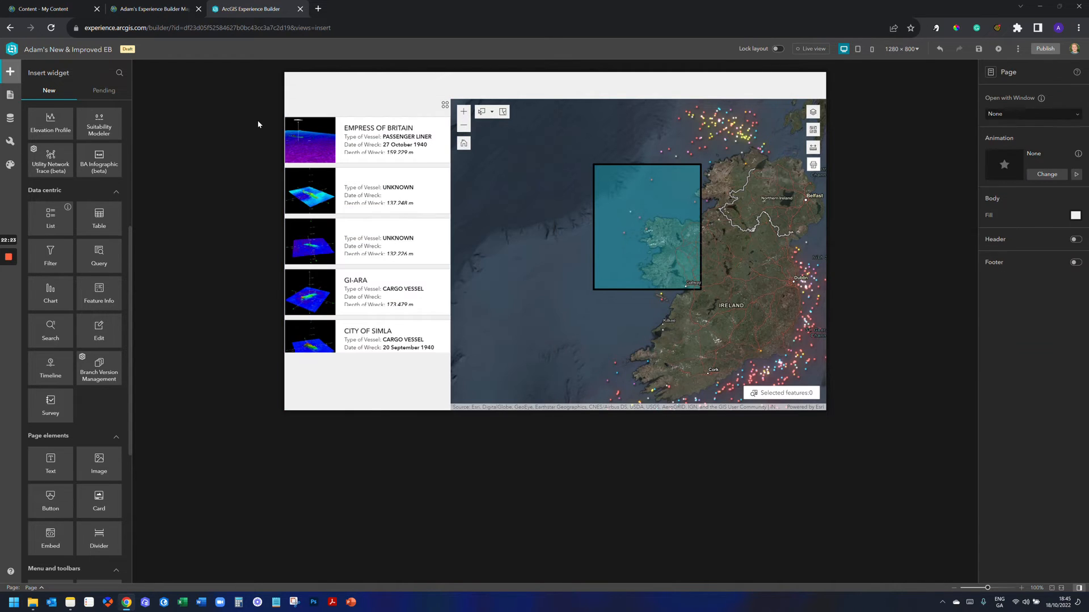
Step: Extend the description text box downward within the list item so the Depth of Wreck line fits
left_click(396, 153)
left_click(392, 157)
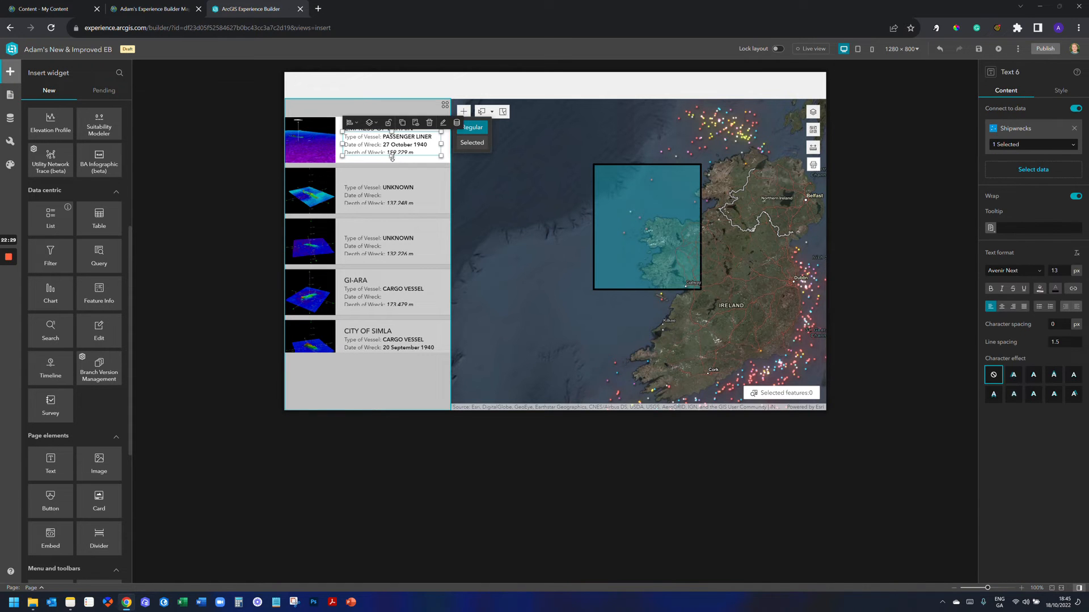
left_click_drag(392, 157, 392, 162)
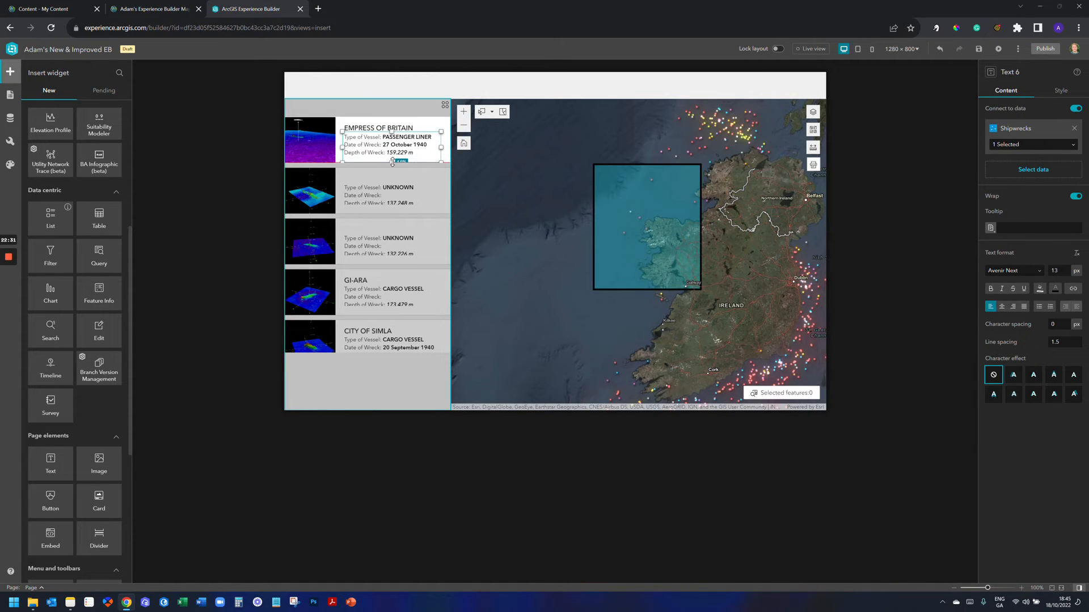
left_click(247, 156)
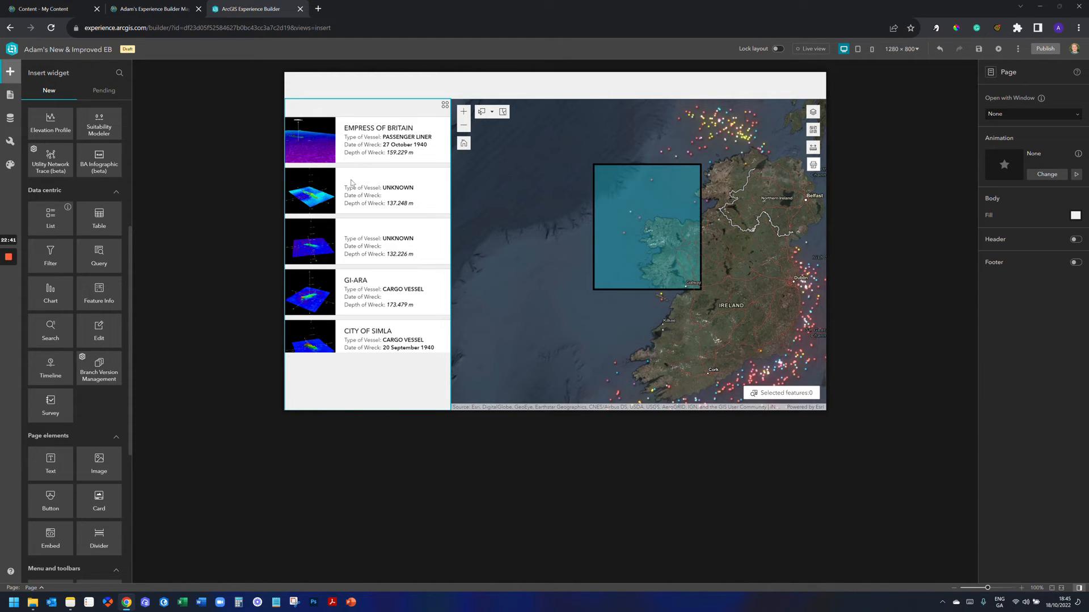
Step: Create a new data view of the Shipwrecks data for the list, sorted by Wreck Length in descending order
left_click(367, 108)
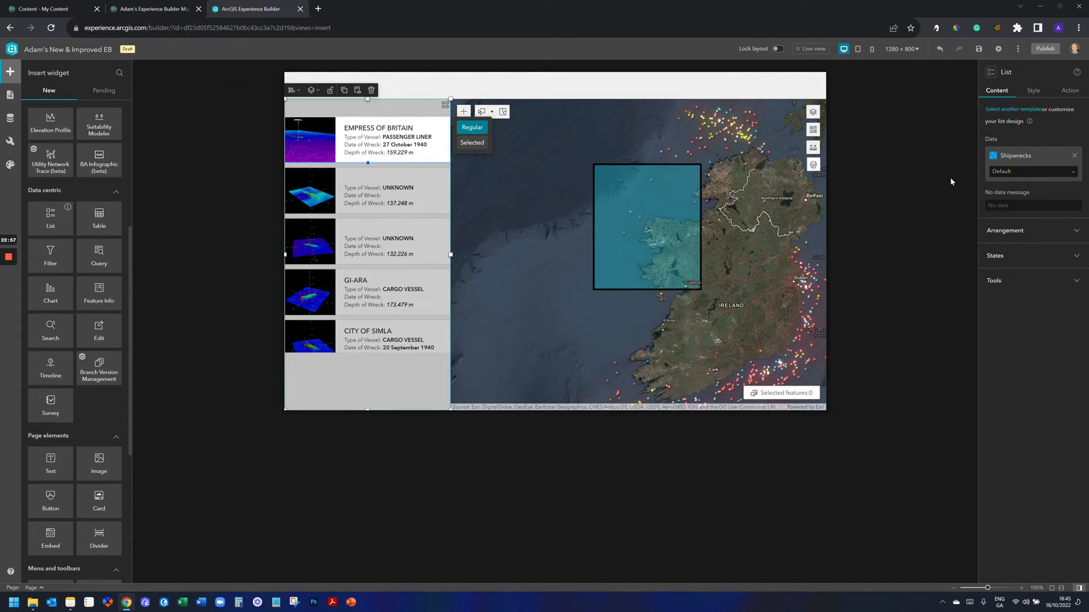
left_click(1025, 173)
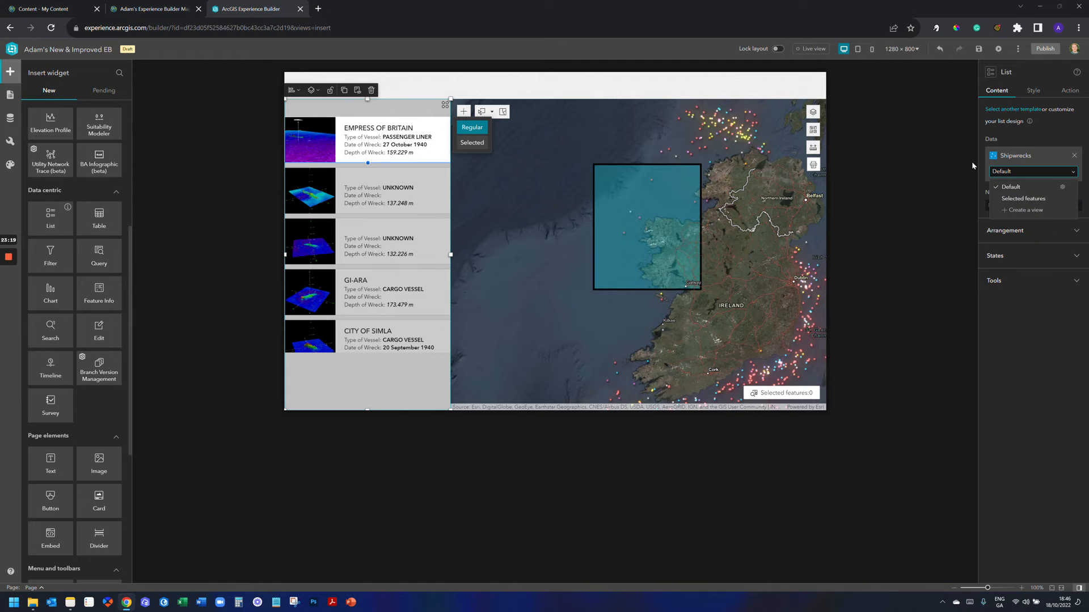
left_click(1028, 214)
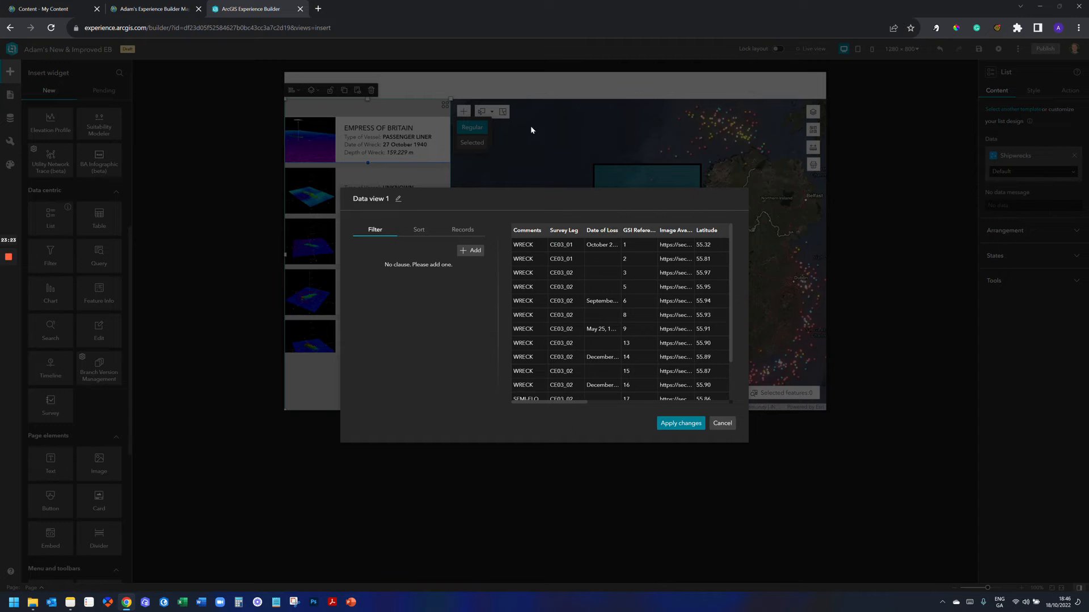
left_click(413, 231)
left_click(426, 251)
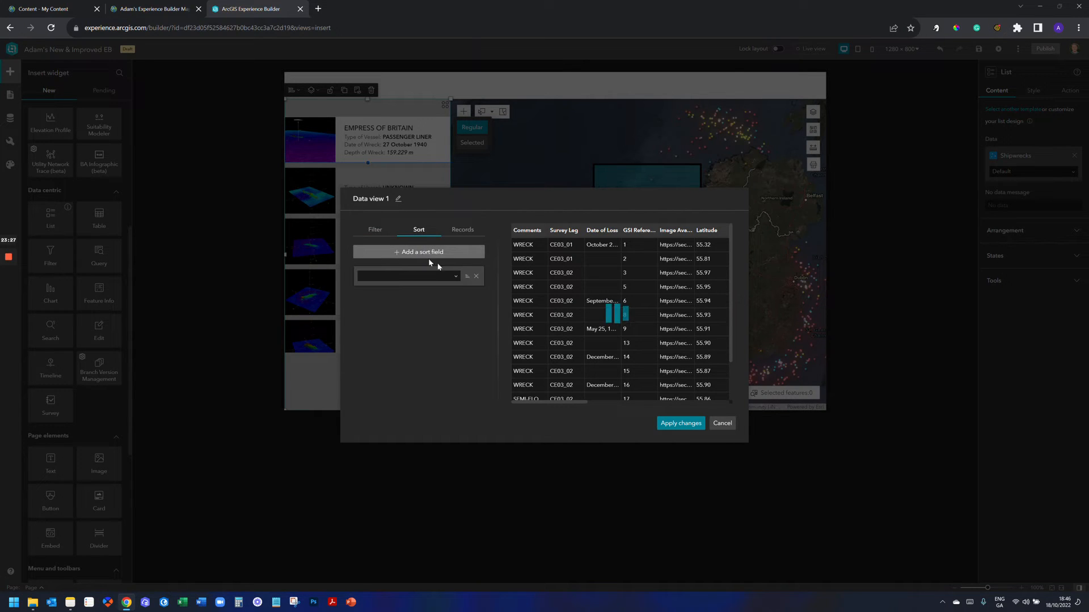
left_click(423, 276)
scroll(419, 322, "down", 2)
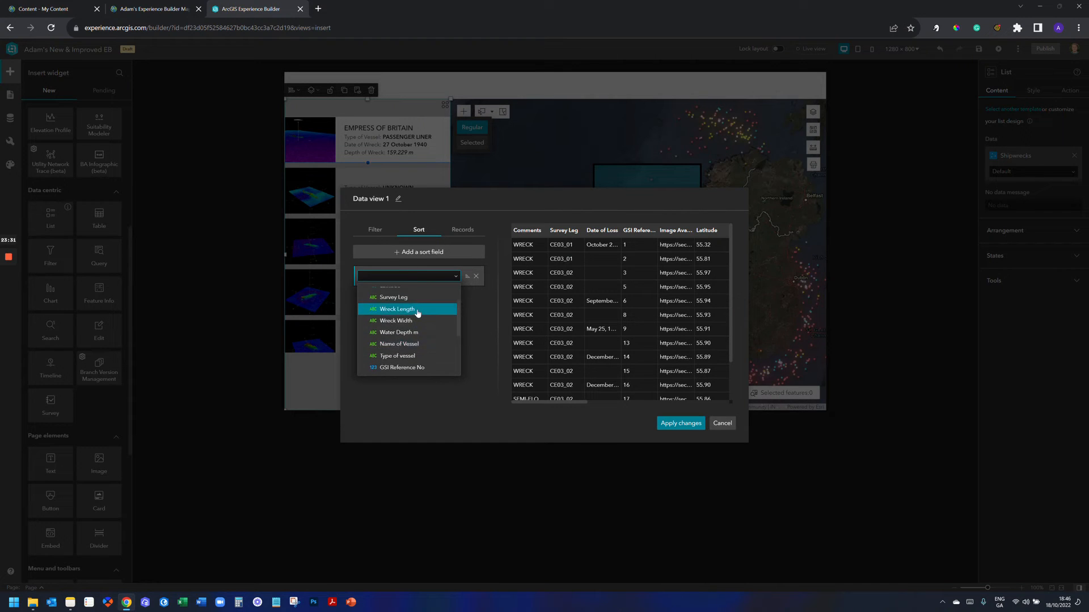
left_click(418, 309)
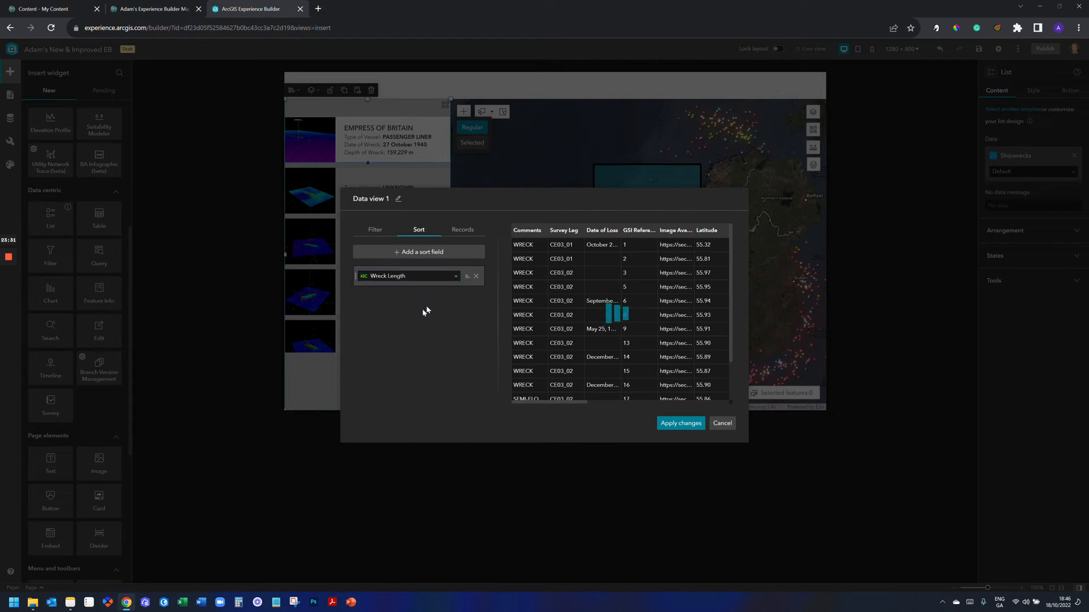
left_click(466, 277)
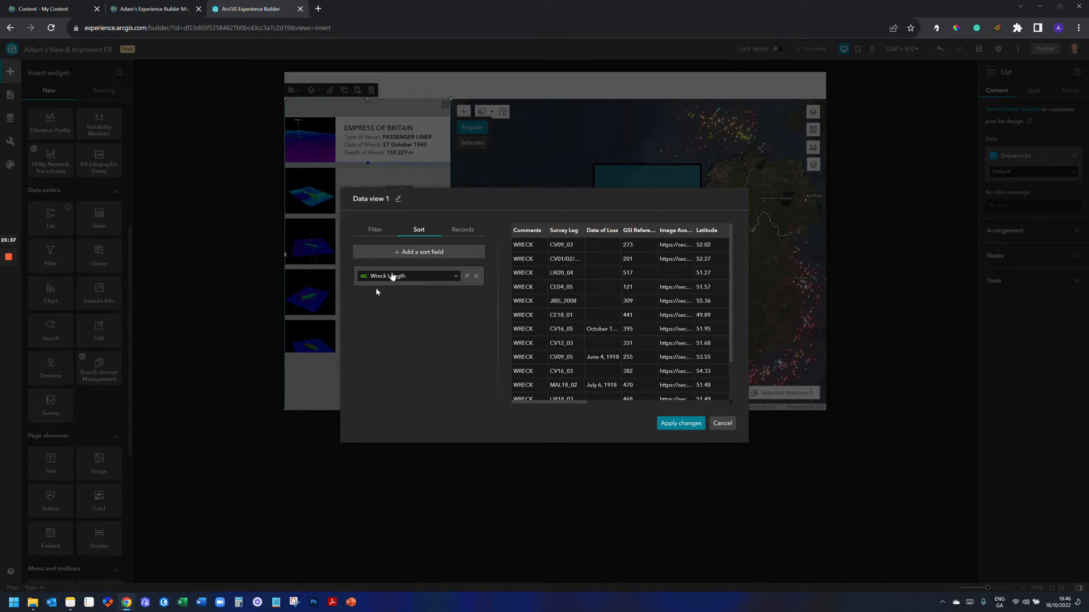
left_click(681, 424)
Step: Set the list's Shipwrecks data source to use Data view 1
left_click(1034, 171)
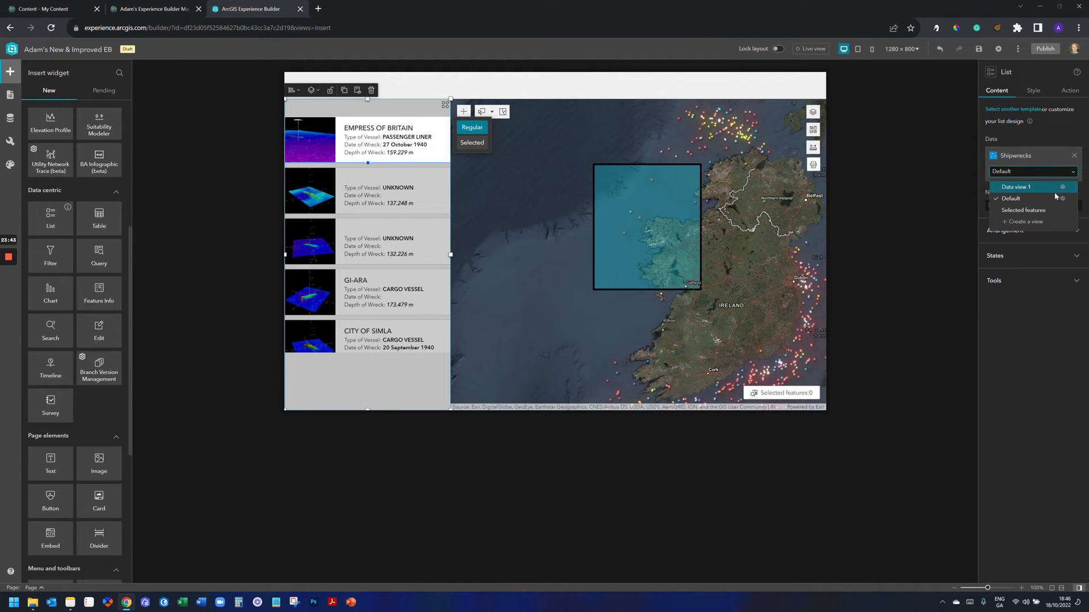
left_click(1026, 187)
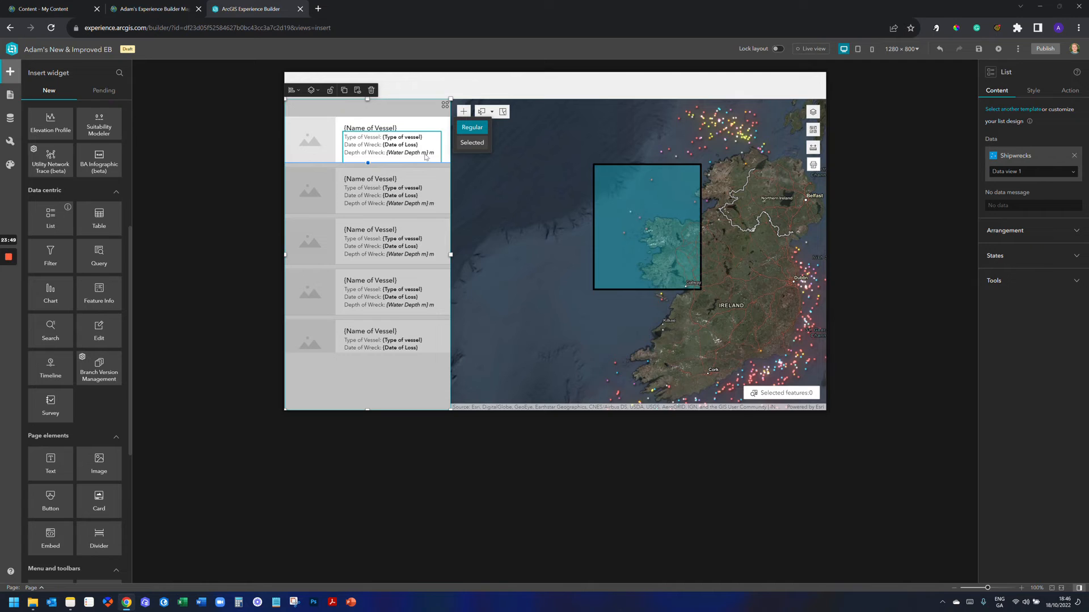
Step: Create another Shipwrecks data view for the list, filtered to records where Name of Vessel is not blank
left_click(1071, 173)
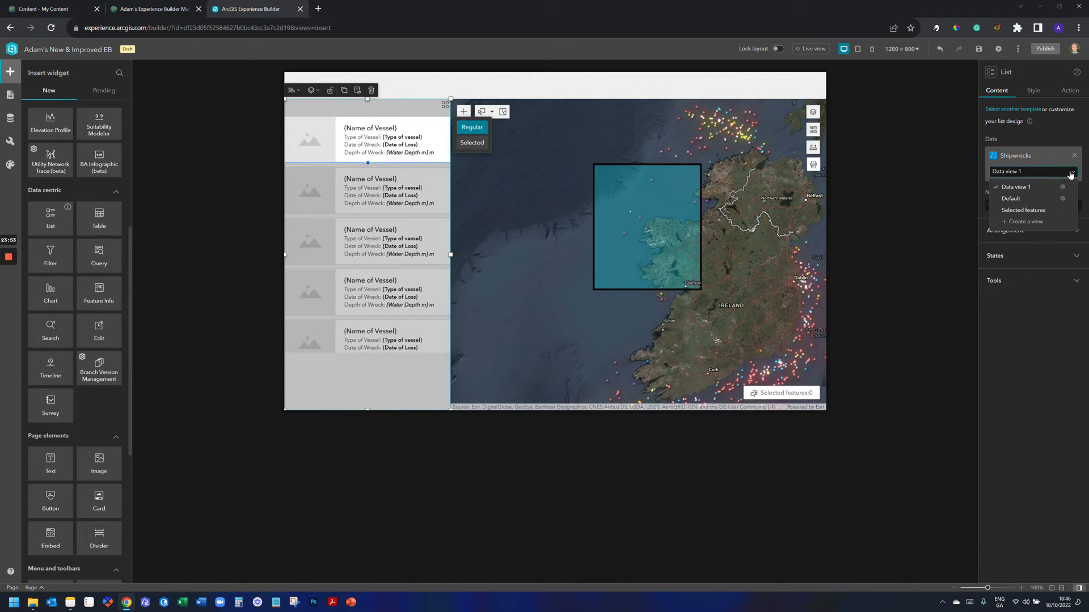
left_click(1030, 226)
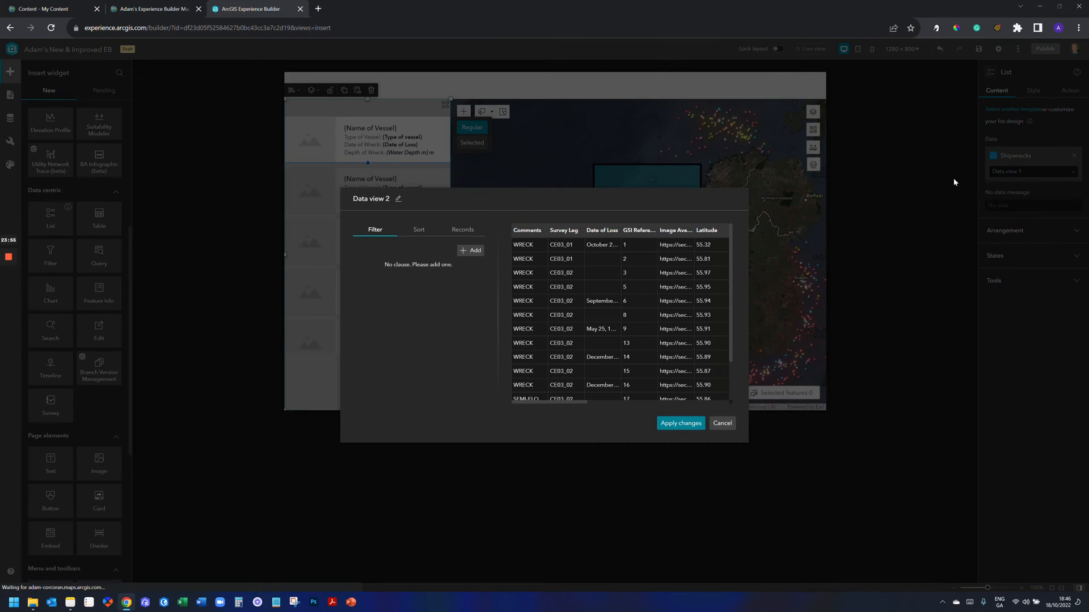
left_click(420, 232)
left_click(462, 233)
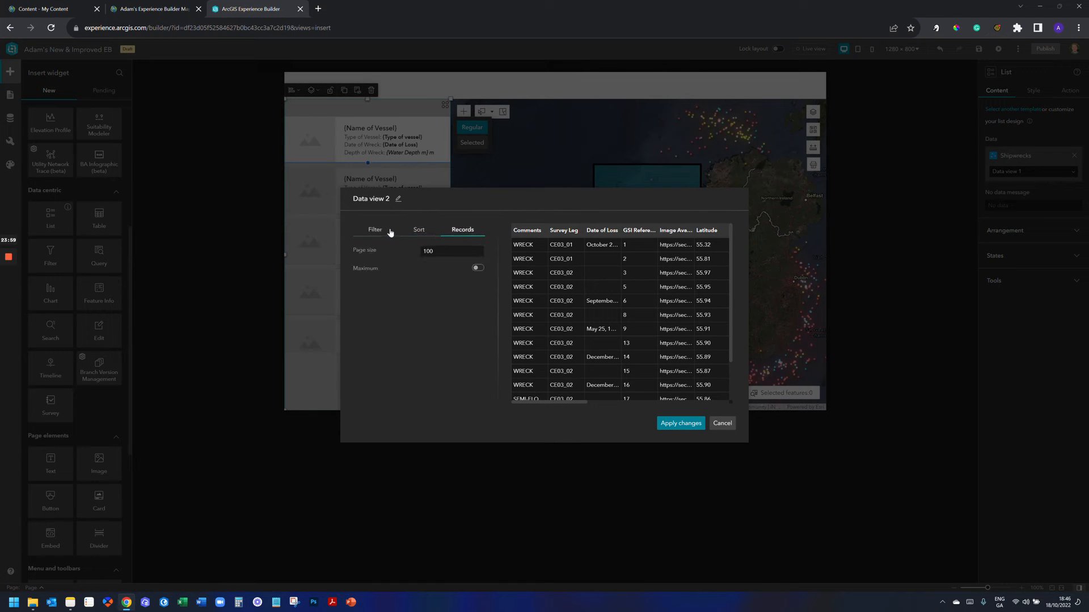
left_click(390, 232)
left_click(481, 251)
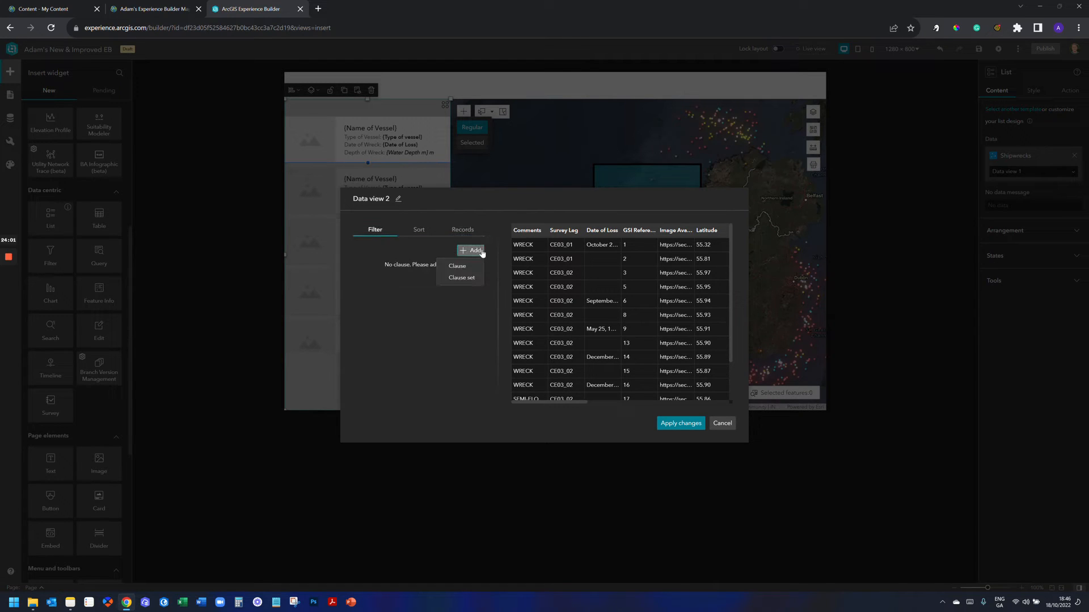
left_click(459, 266)
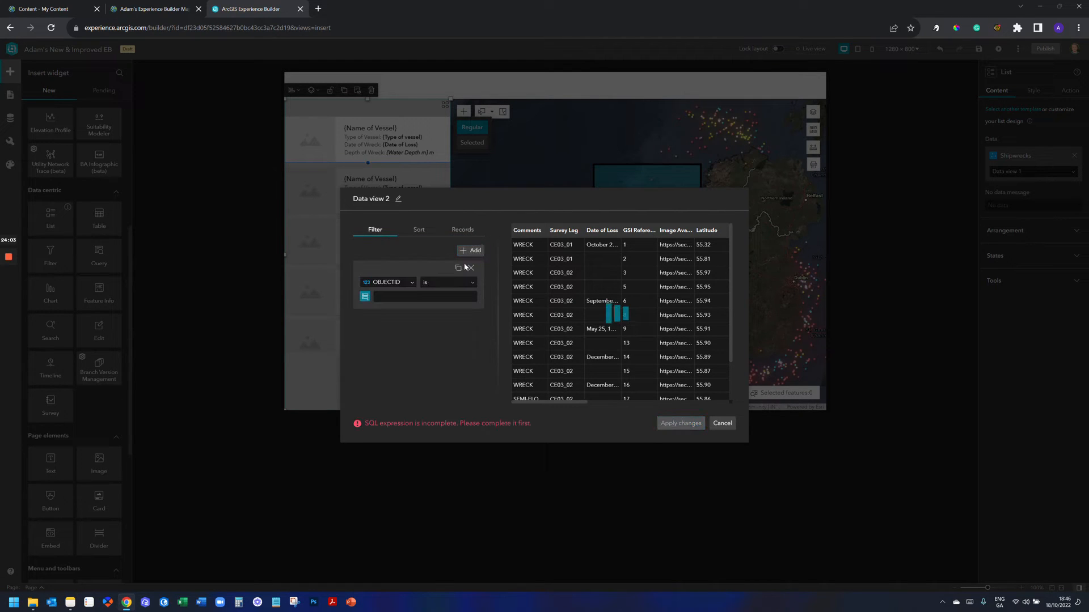
left_click(411, 283)
scroll(411, 332, "down", 3)
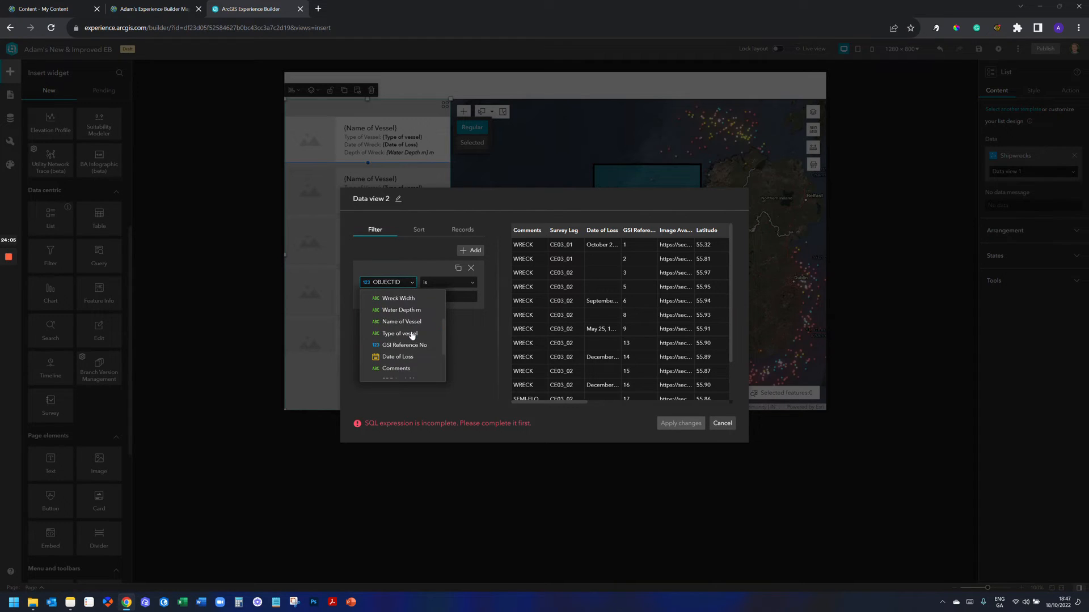
left_click(411, 322)
left_click(462, 282)
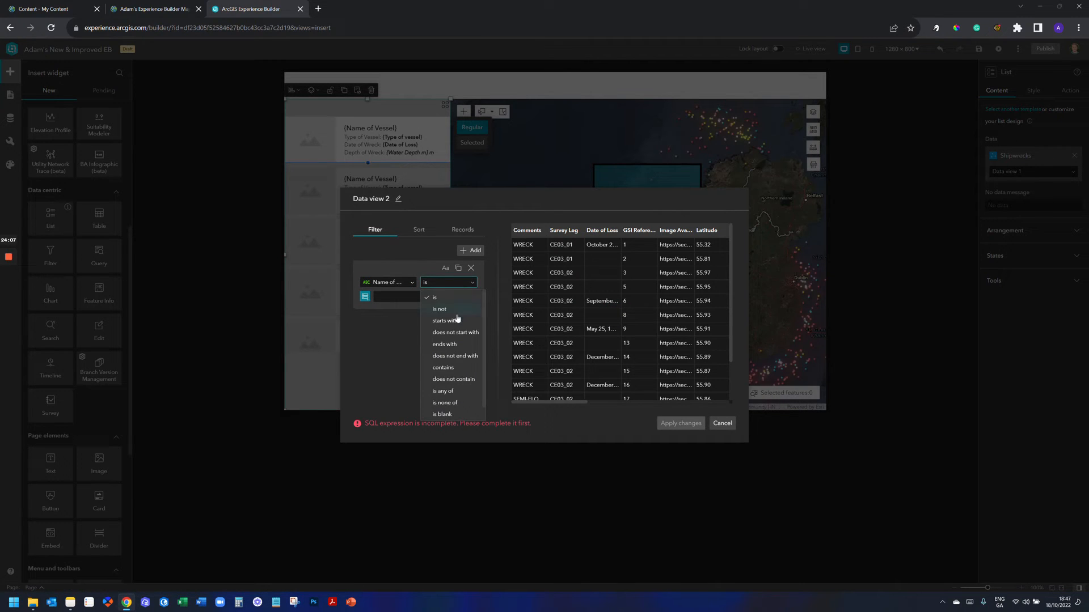
scroll(452, 404, "down", 1)
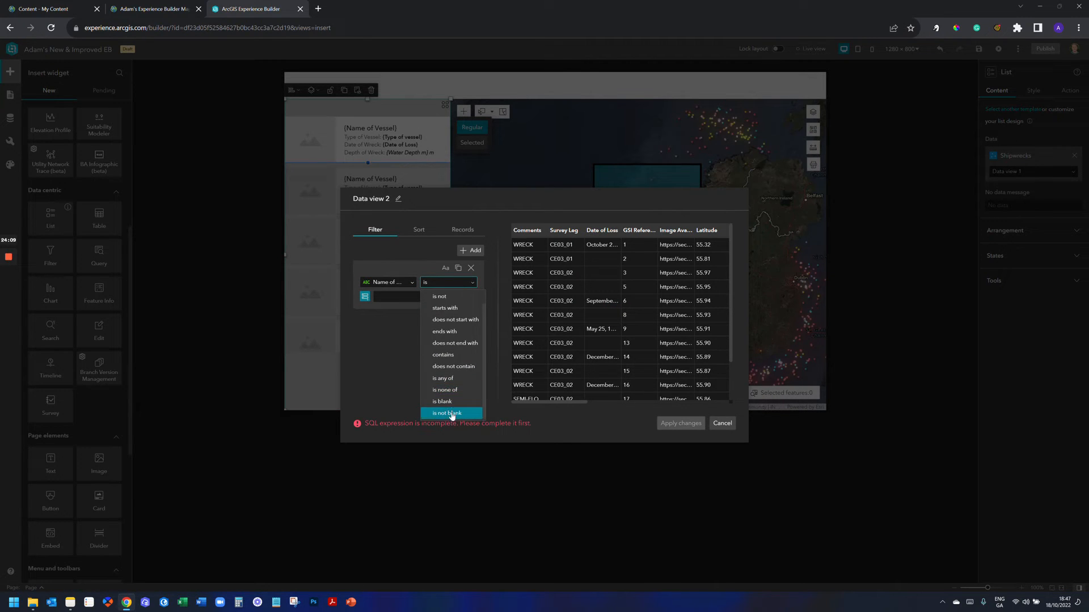
left_click(452, 413)
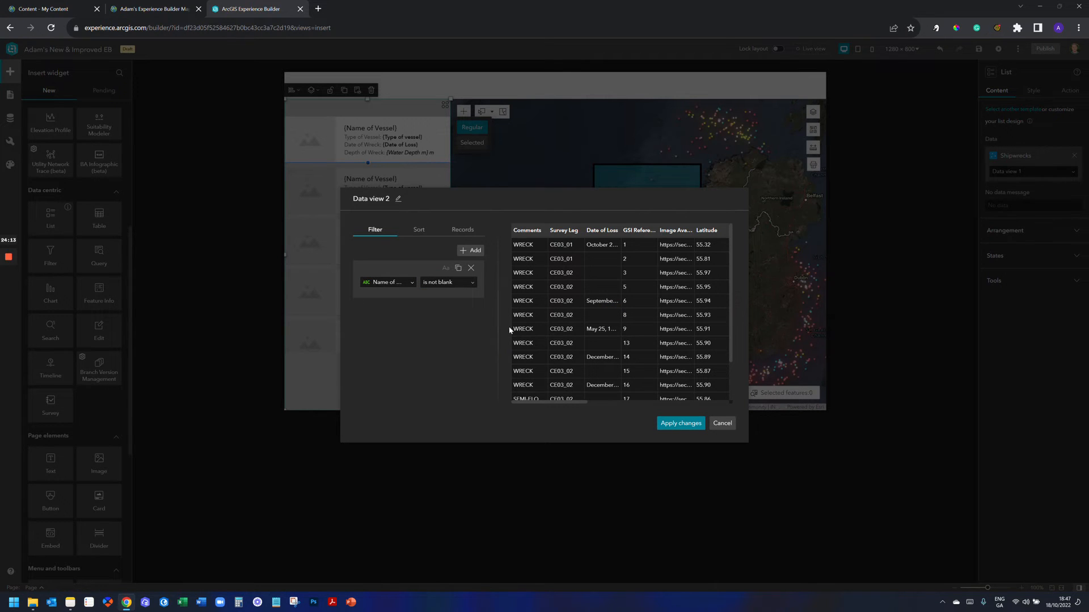
left_click(674, 427)
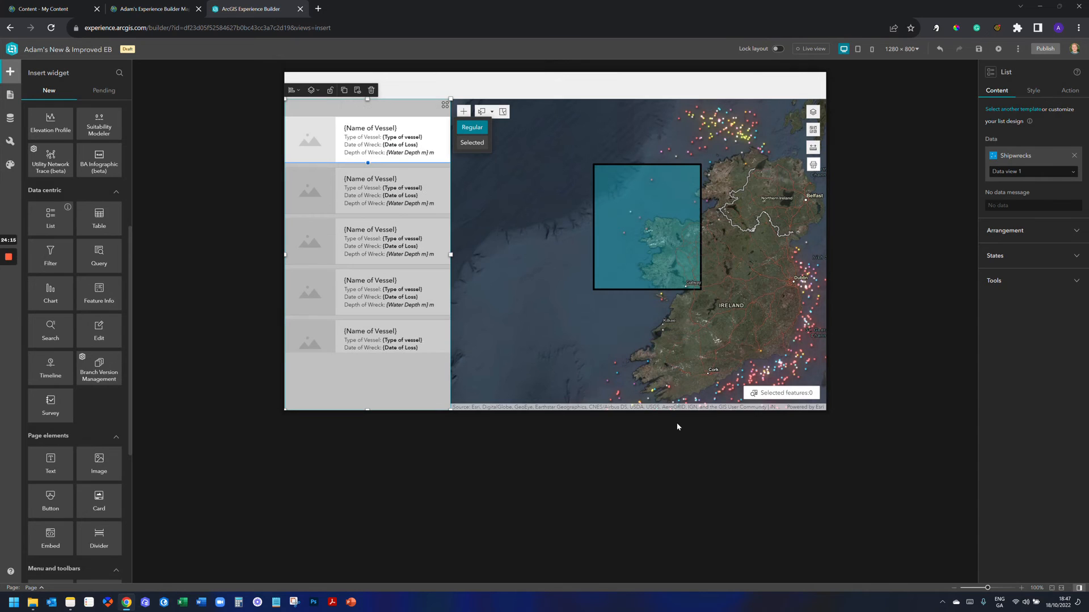
Step: Switch the list's data to the filtered Data view 2
left_click(1034, 173)
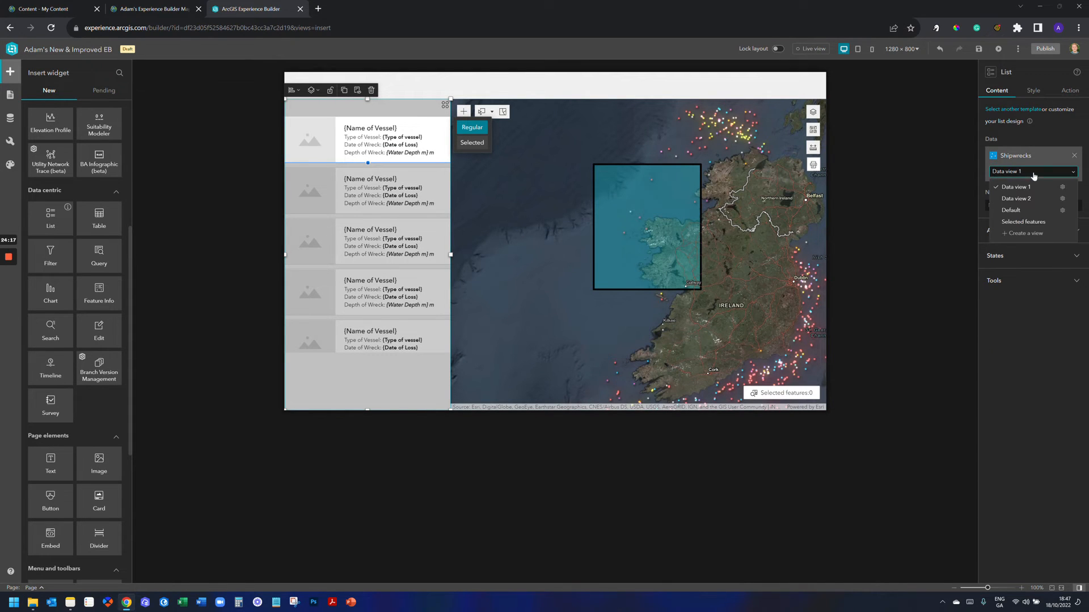
left_click(1029, 199)
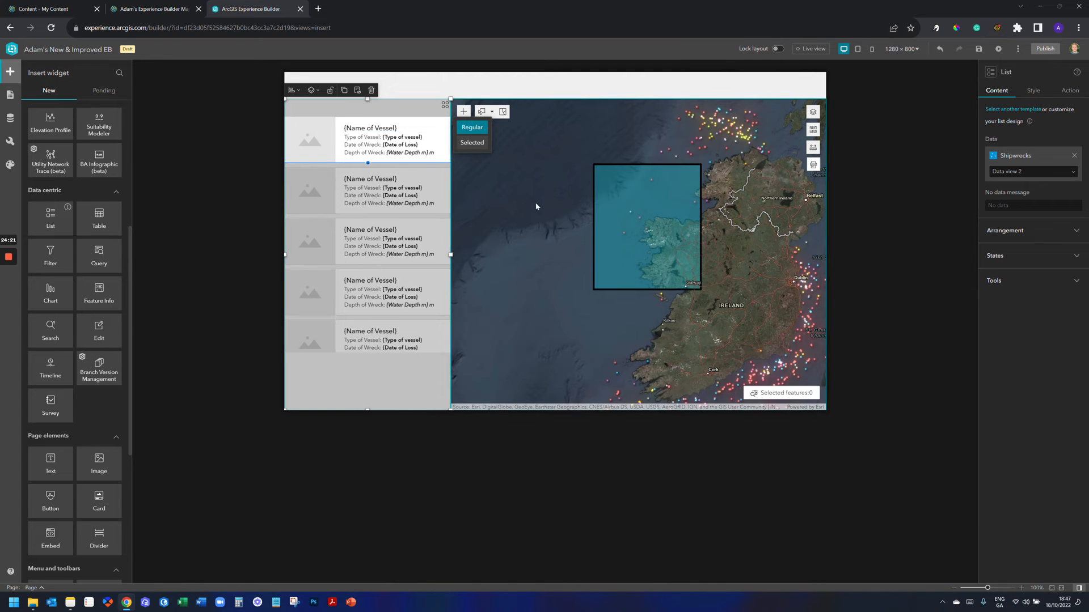
left_click(557, 192)
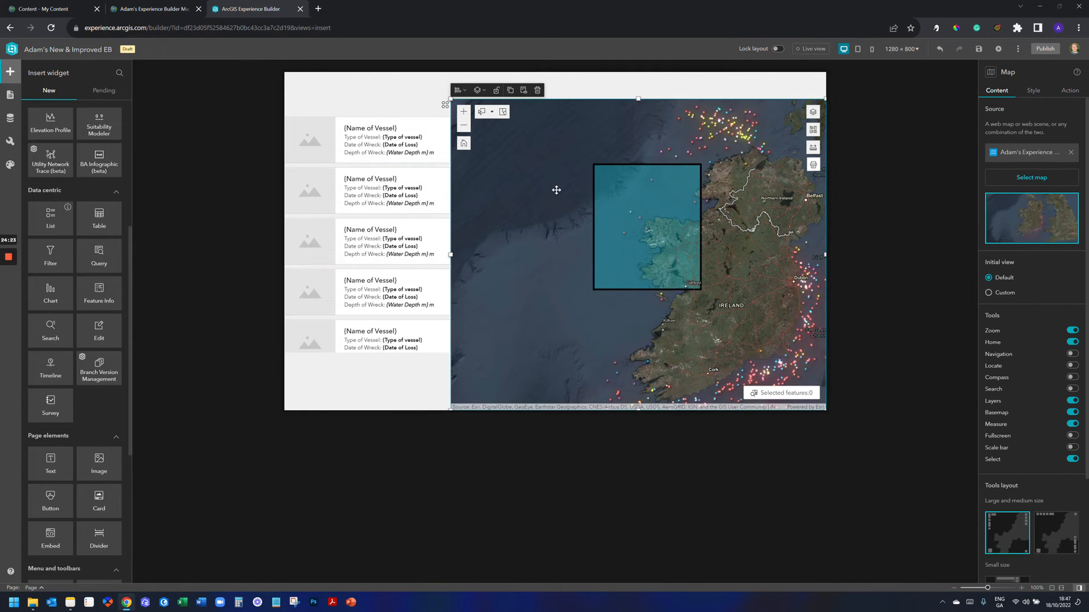
mouse_move(4, 261)
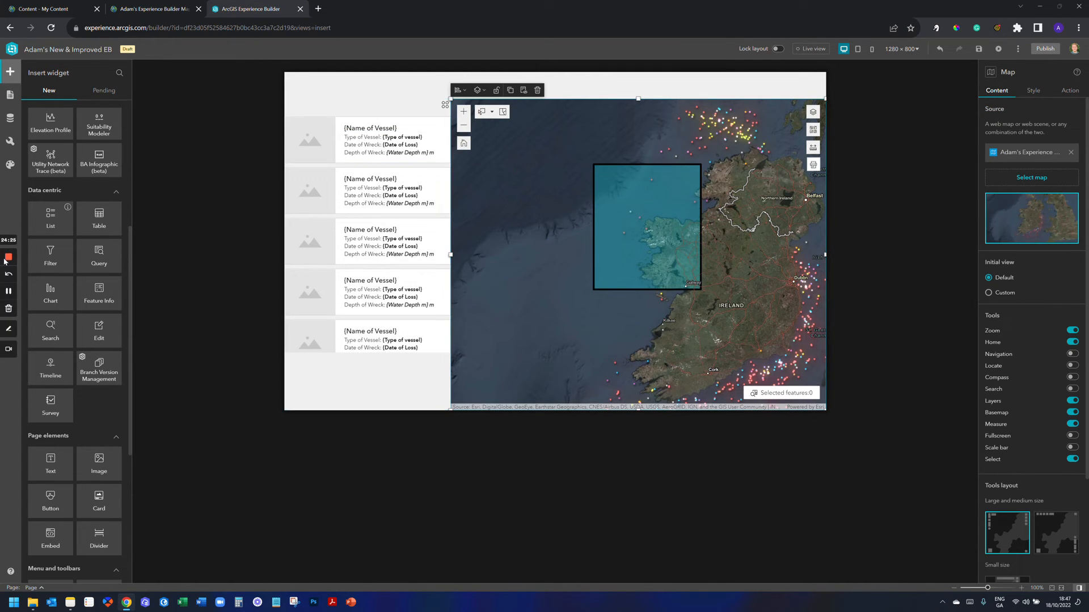
left_click(9, 291)
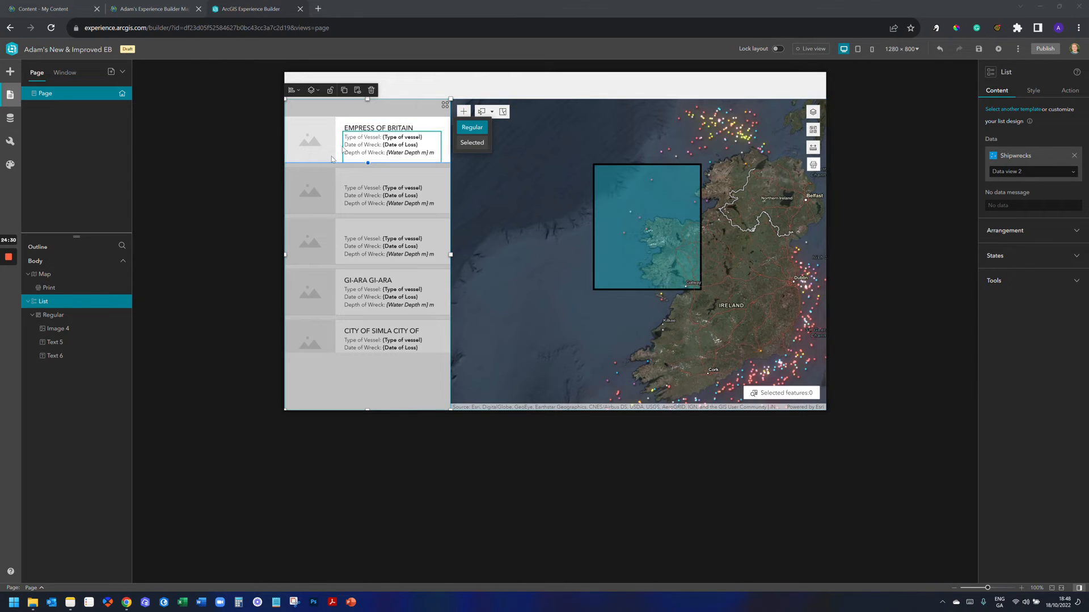
Step: Switch the list back to Data view 1 and set the item image's dynamic URL to the Image Available attribute
left_click(1040, 176)
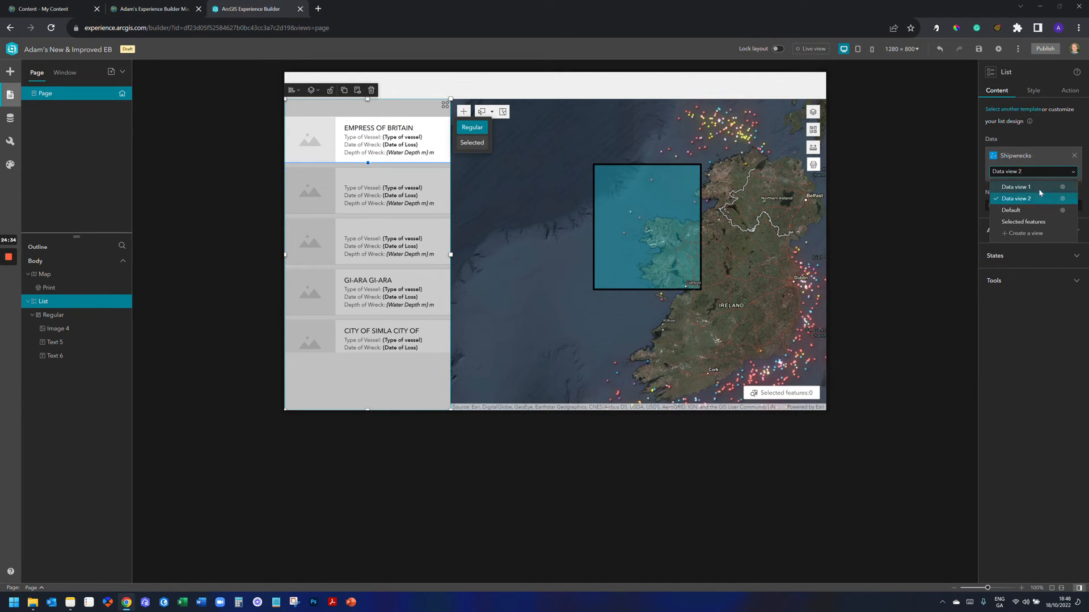
left_click(1015, 182)
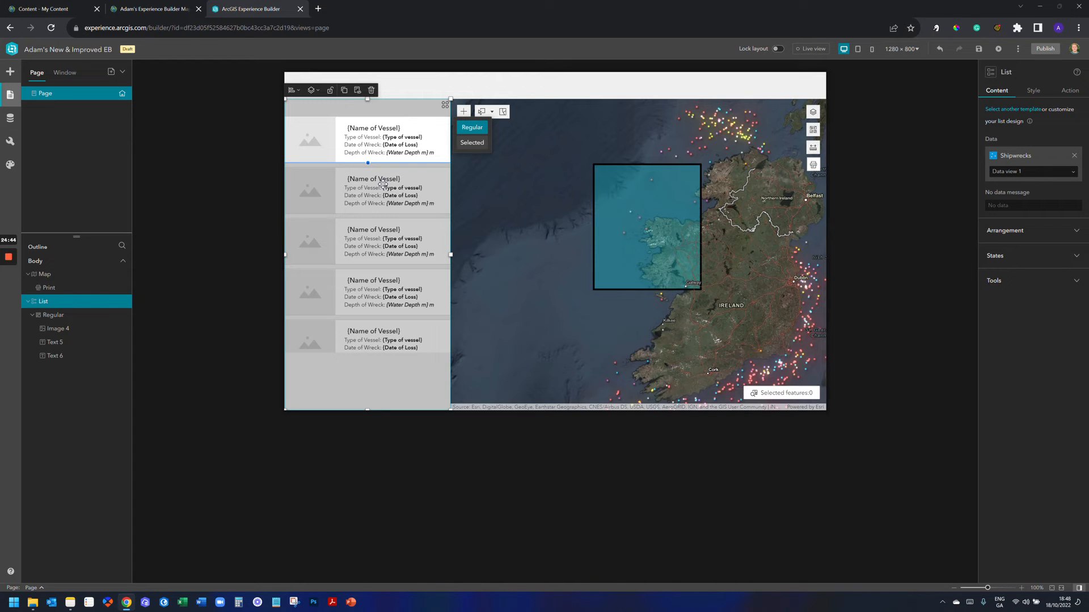
left_click(316, 138)
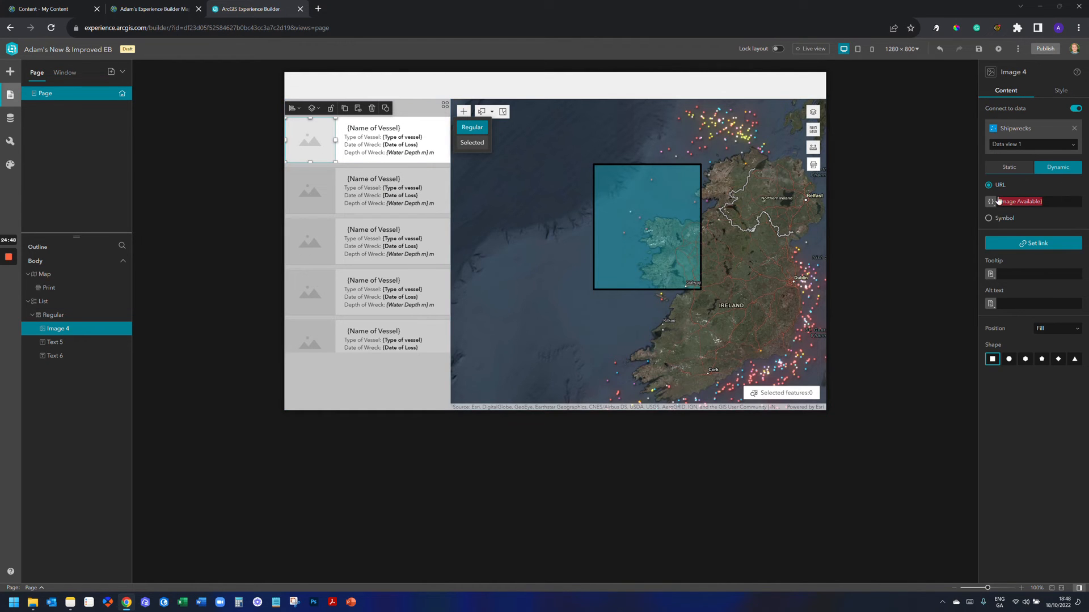
left_click(1053, 205)
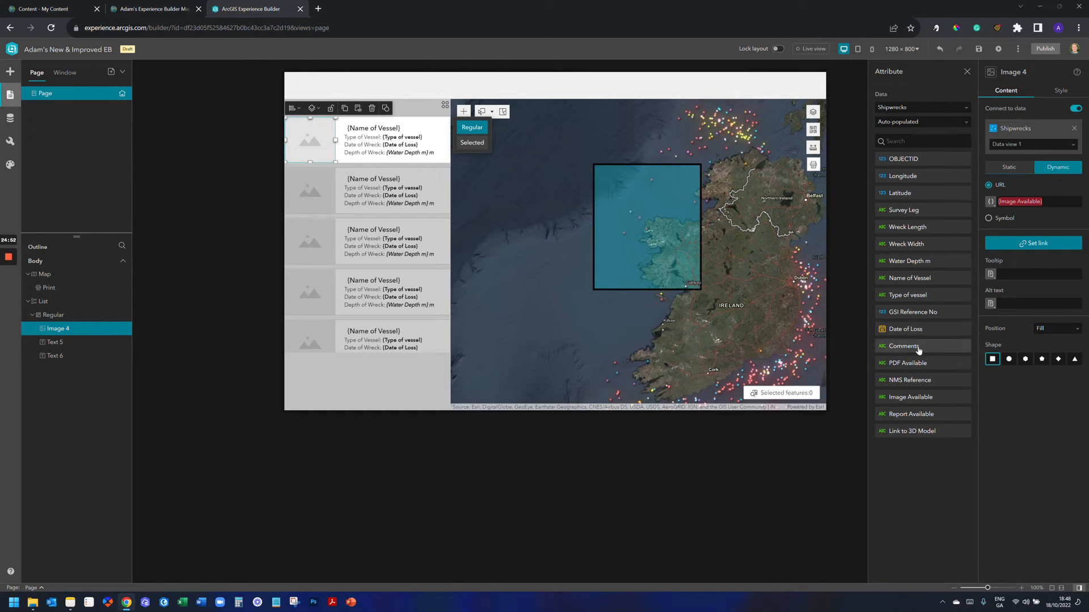
left_click(915, 397)
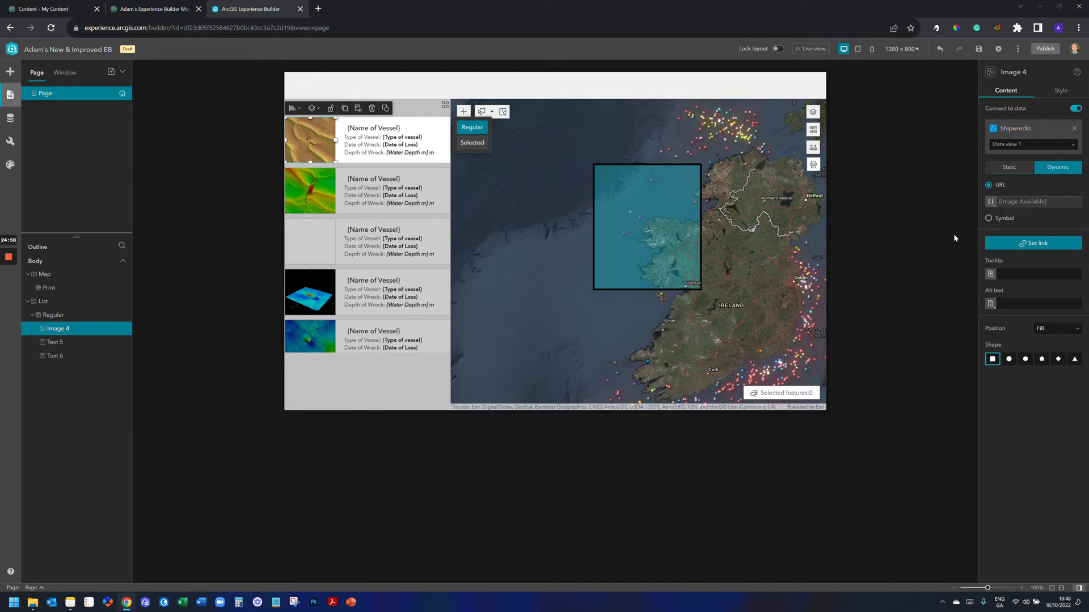
Step: Insert the Name of Vessel attribute as dynamic content into the title text of the list item
left_click(410, 128)
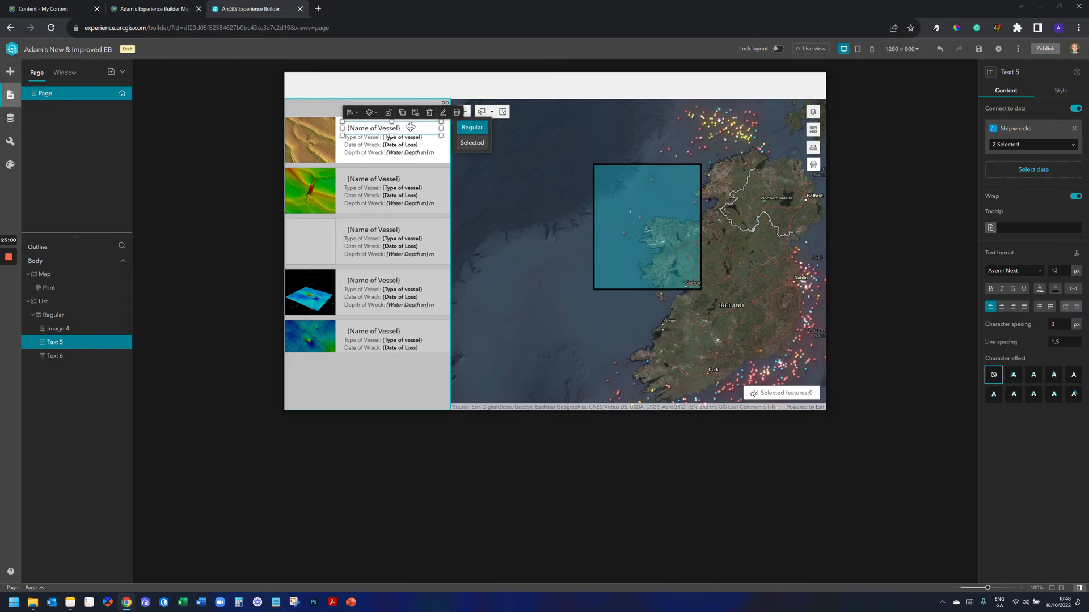
left_click(457, 112)
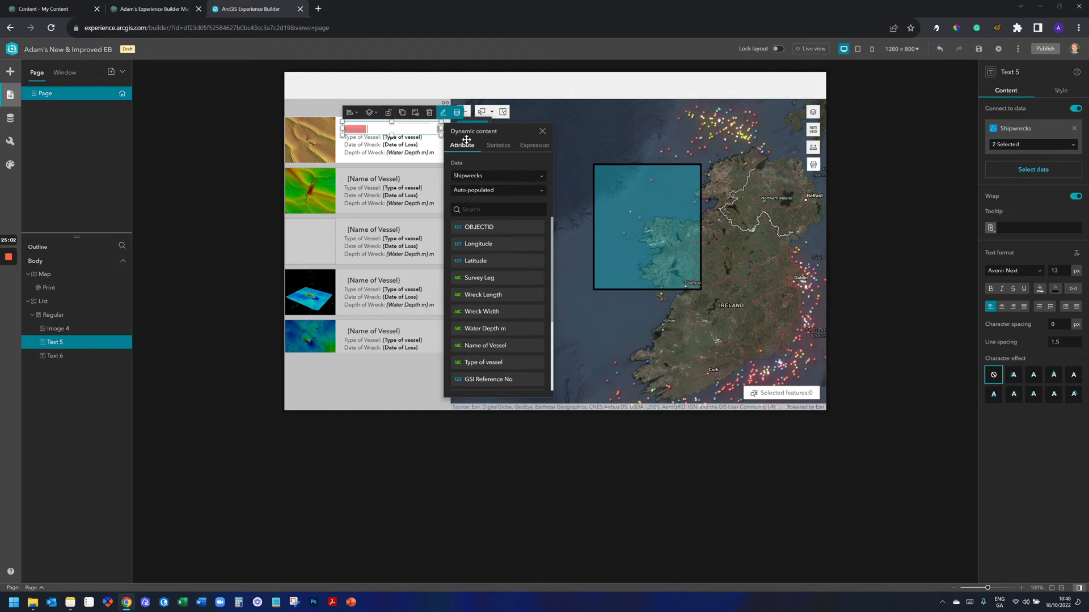
scroll(511, 297, "down", 2)
left_click(487, 265)
left_click(223, 199)
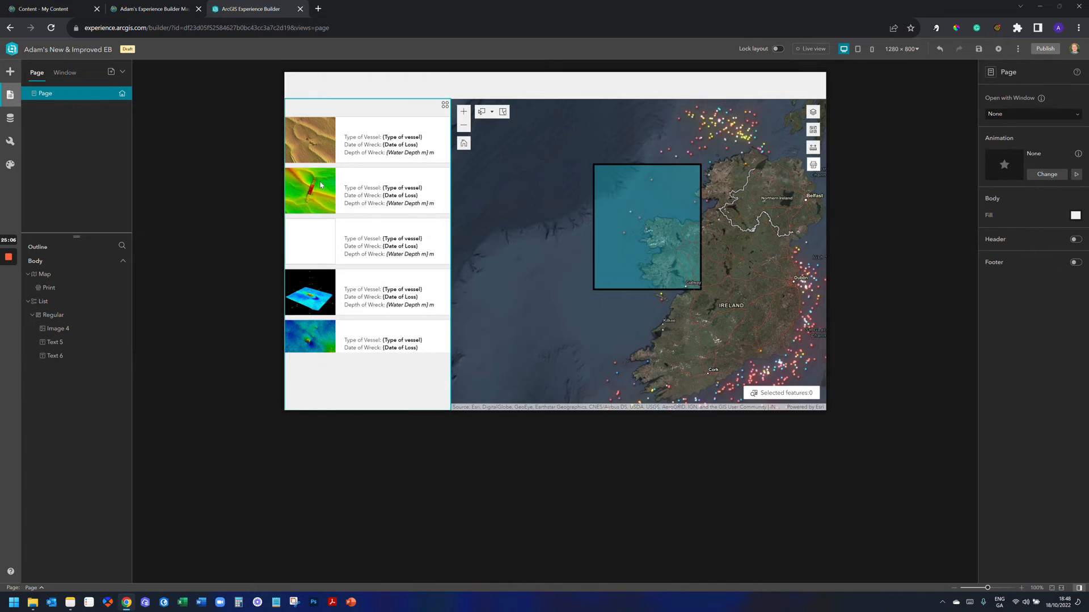
Step: Clear the list item's title text and replace it with a single Name of Vessel attribute
left_click(390, 132)
left_click(390, 131)
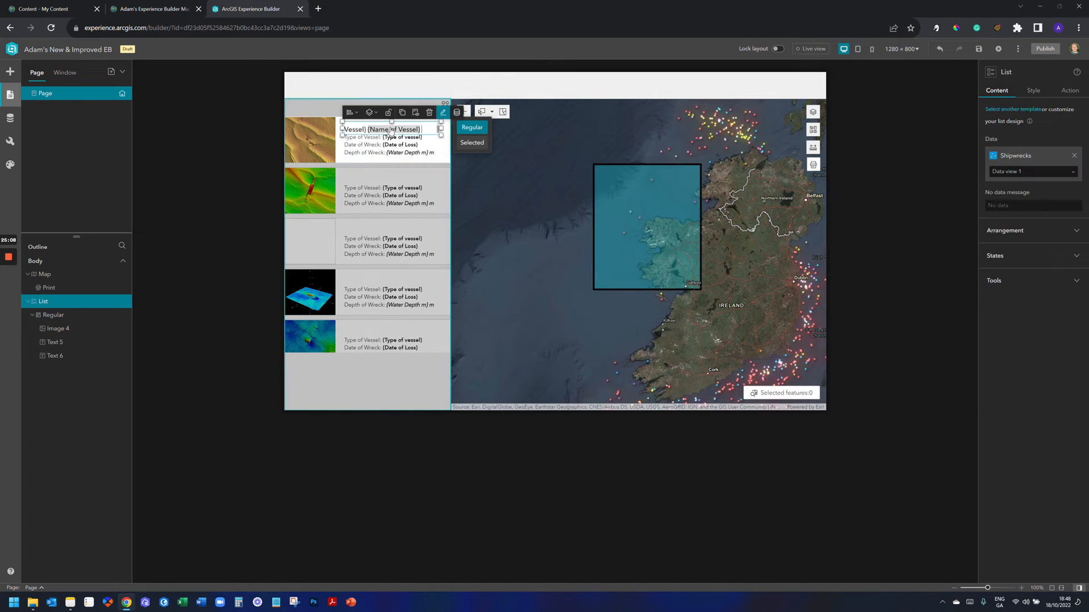
left_click(390, 130)
left_click(391, 131)
key("BackSpace")
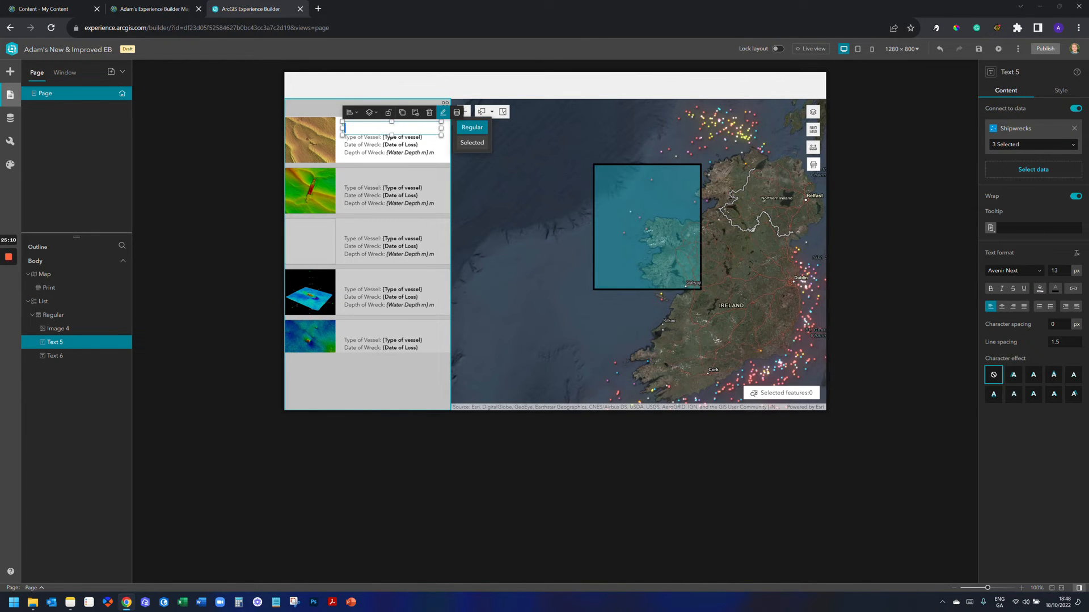
left_click(457, 112)
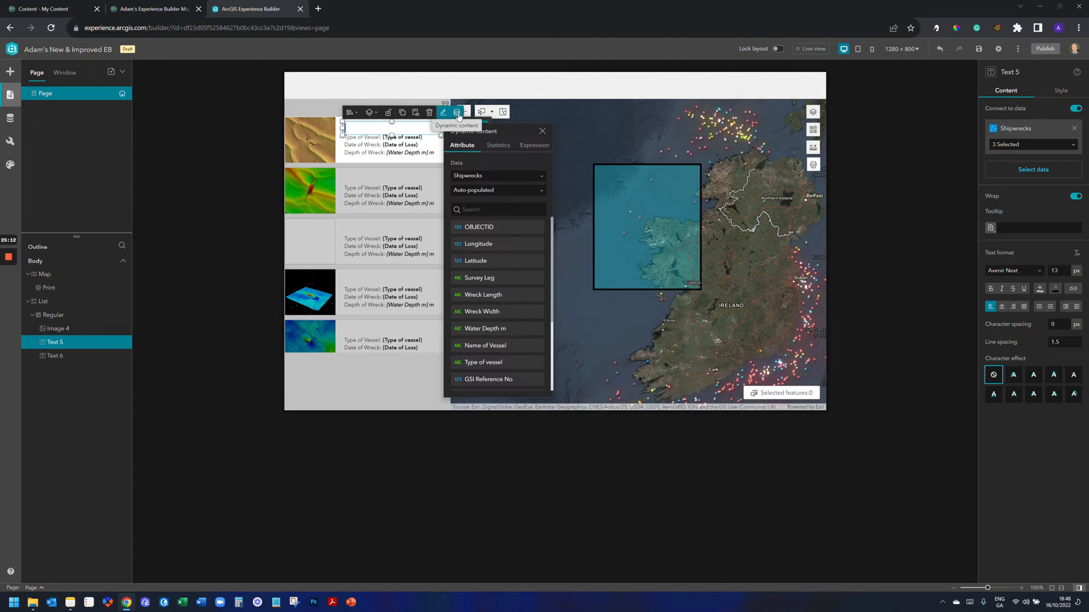
scroll(503, 302, "down", 1)
left_click(499, 289)
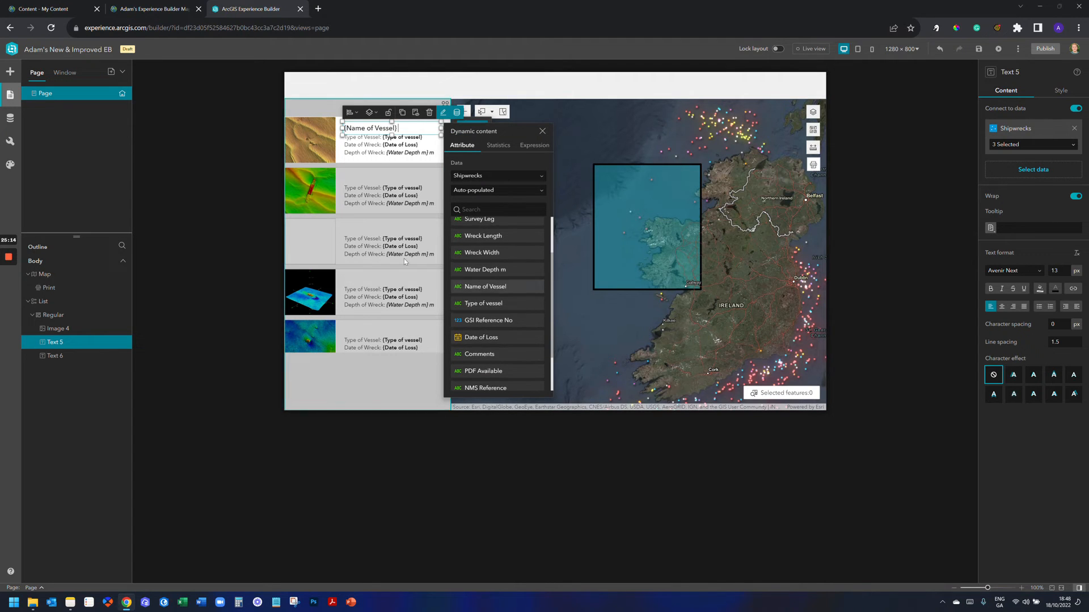
left_click(217, 165)
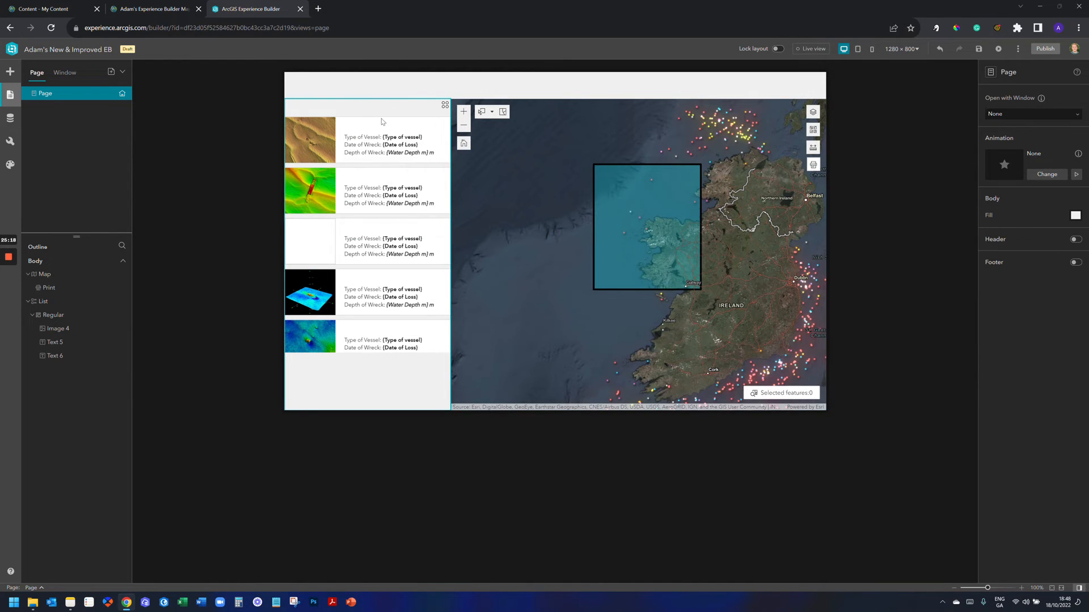
Step: Select the list widget and set its Shipwrecks data to Data view 2
left_click(396, 107)
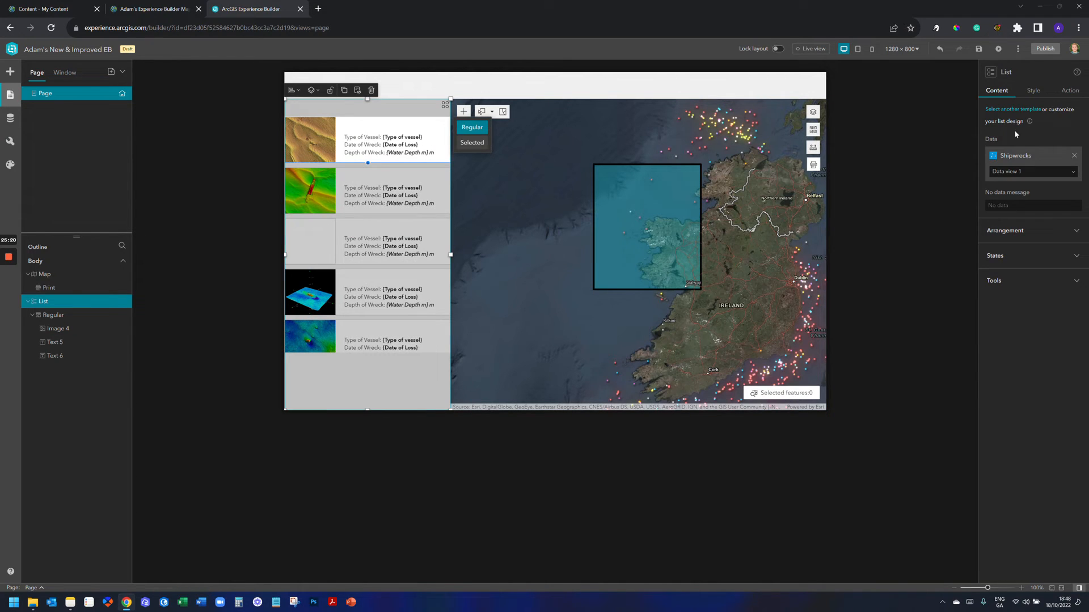
left_click(1050, 172)
left_click(1031, 198)
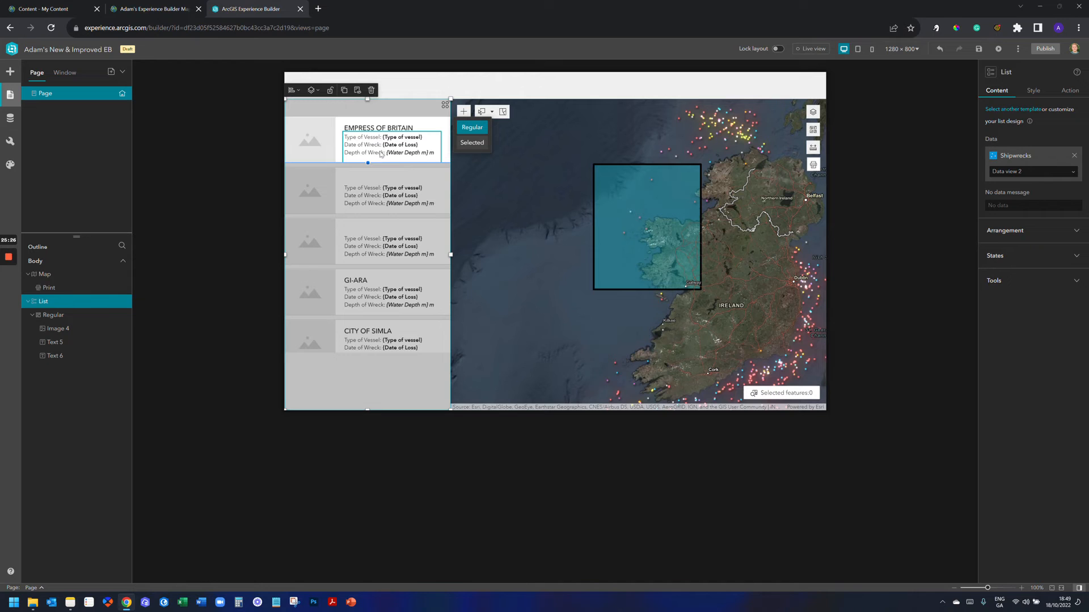
Step: Delete the vessel name text box from the list item and undo the deletion
left_click(404, 130)
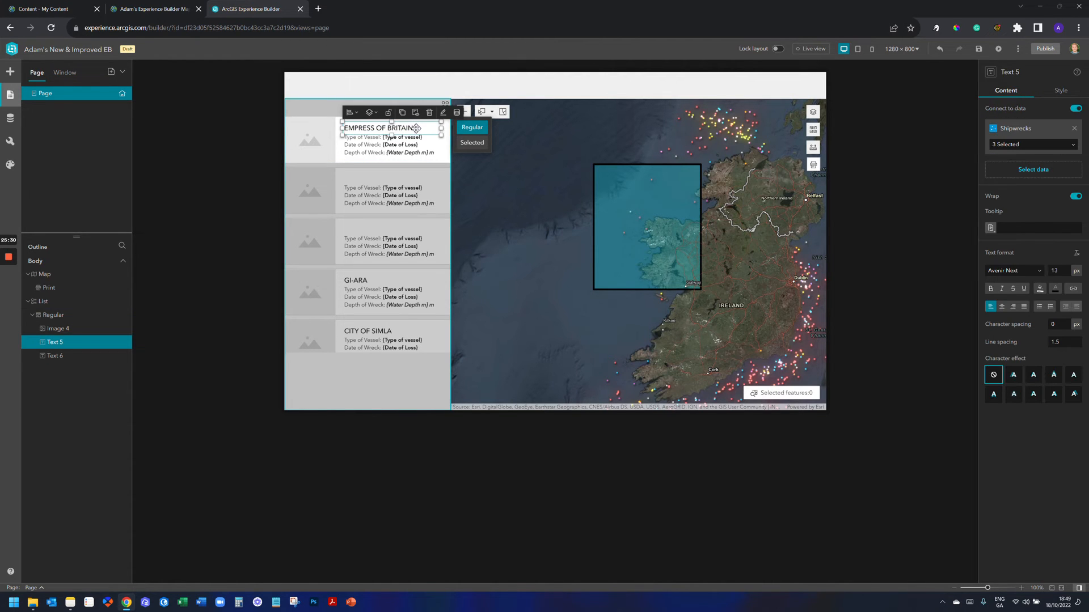
key("Delete")
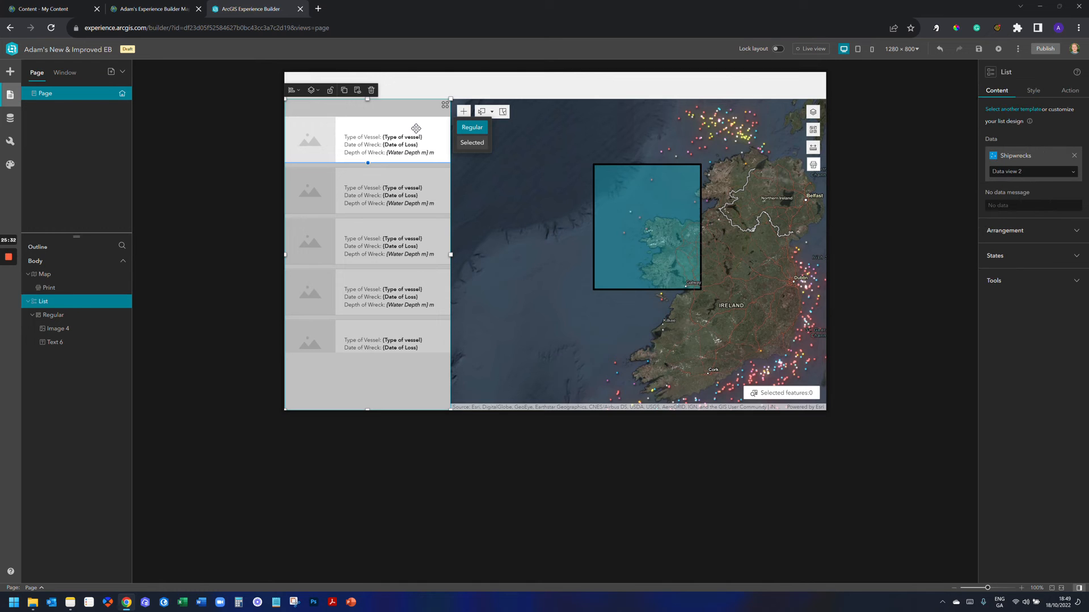
left_click(946, 52)
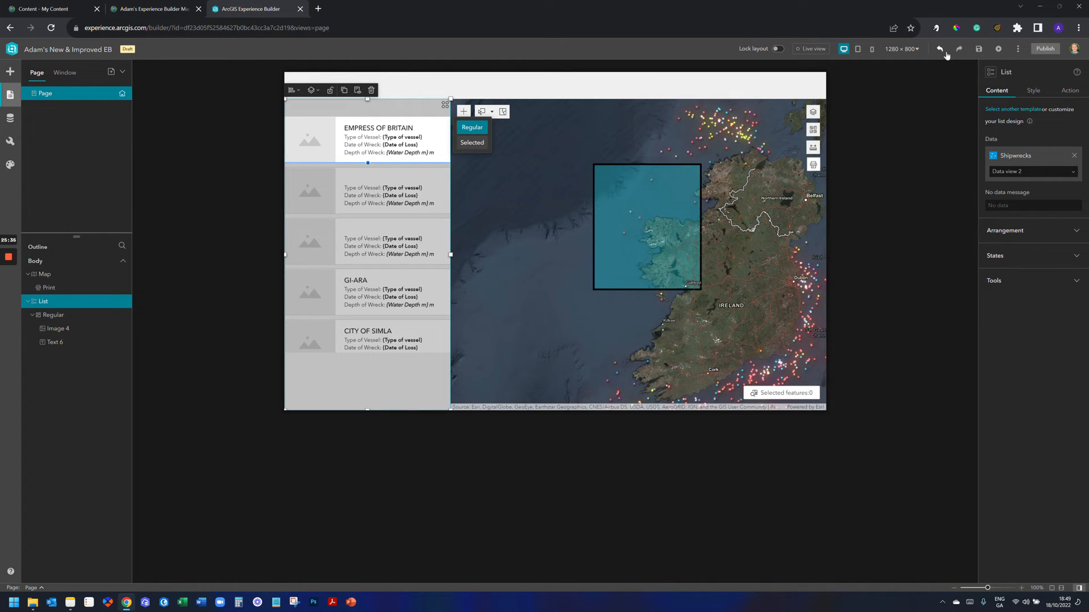
Step: Clear the list item's title text and insert the Name of Vessel attribute as its dynamic content again
left_click(402, 129)
double_click(402, 129)
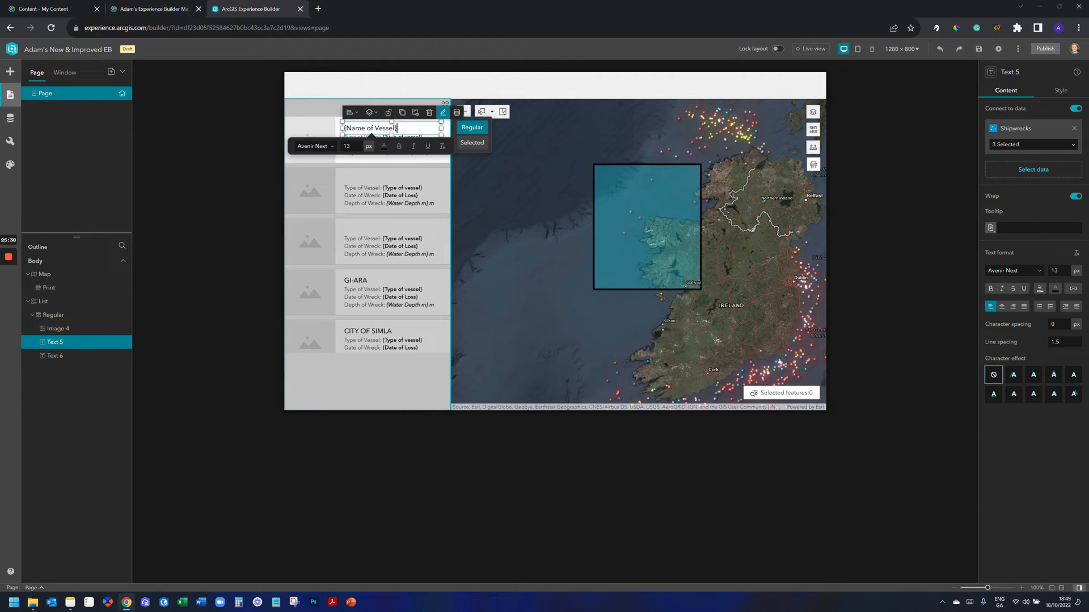
key("ctrl+a")
key("BackSpace")
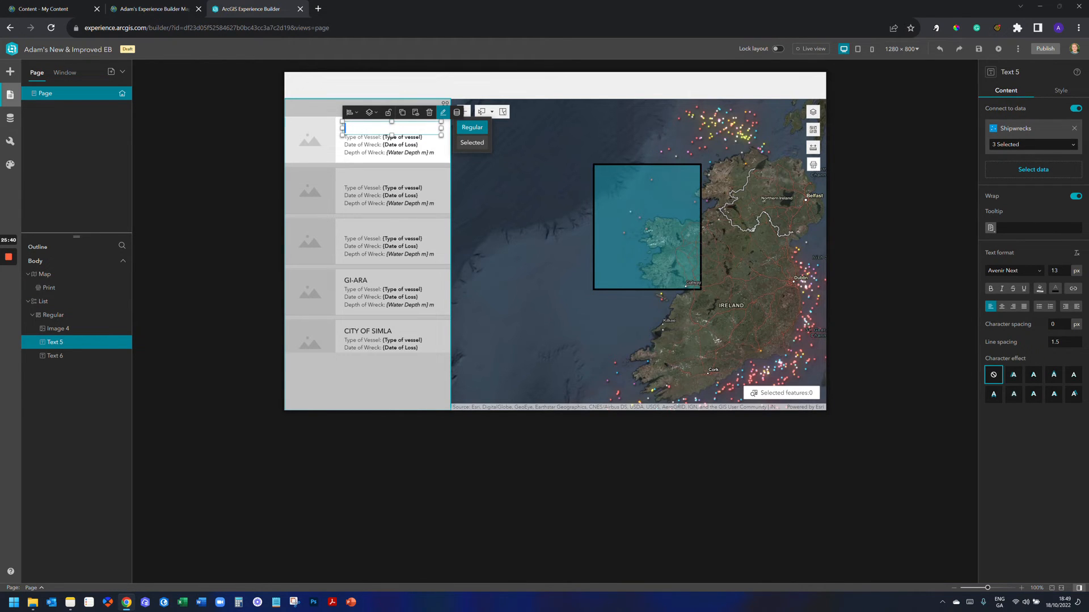
left_click(456, 112)
scroll(498, 302, "down", 3)
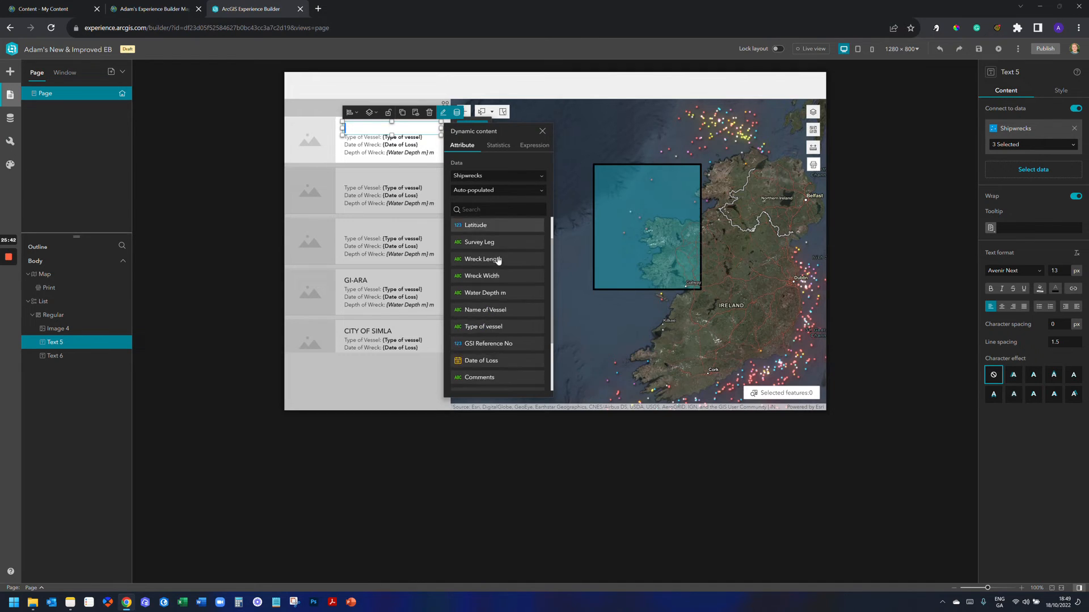
left_click(499, 303)
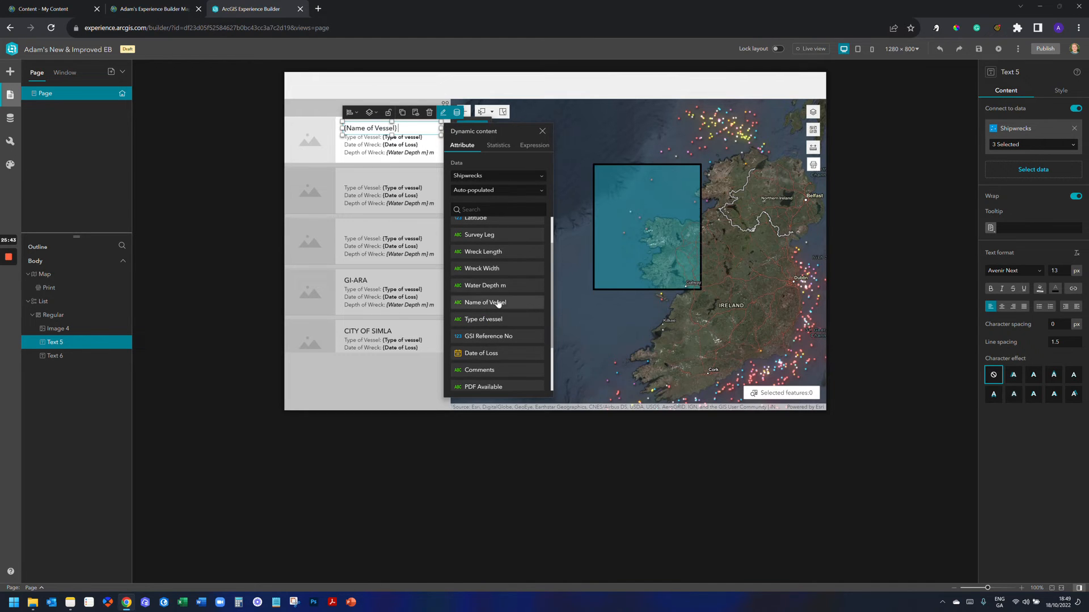
Step: Set the dynamic URL of the list item's image to the Image Available attribute
left_click(317, 135)
left_click(990, 201)
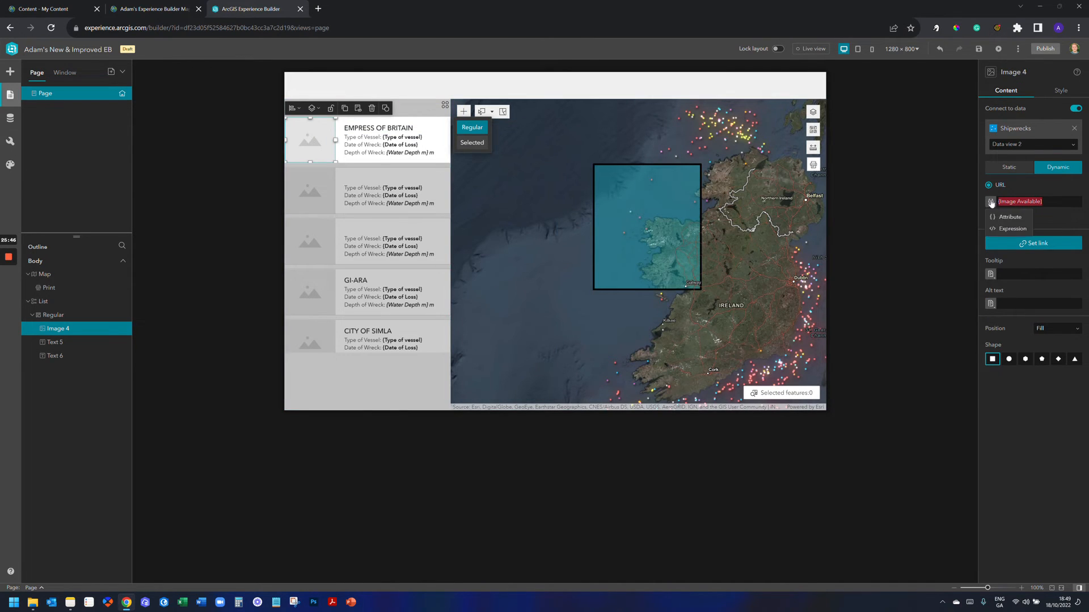
left_click(1008, 217)
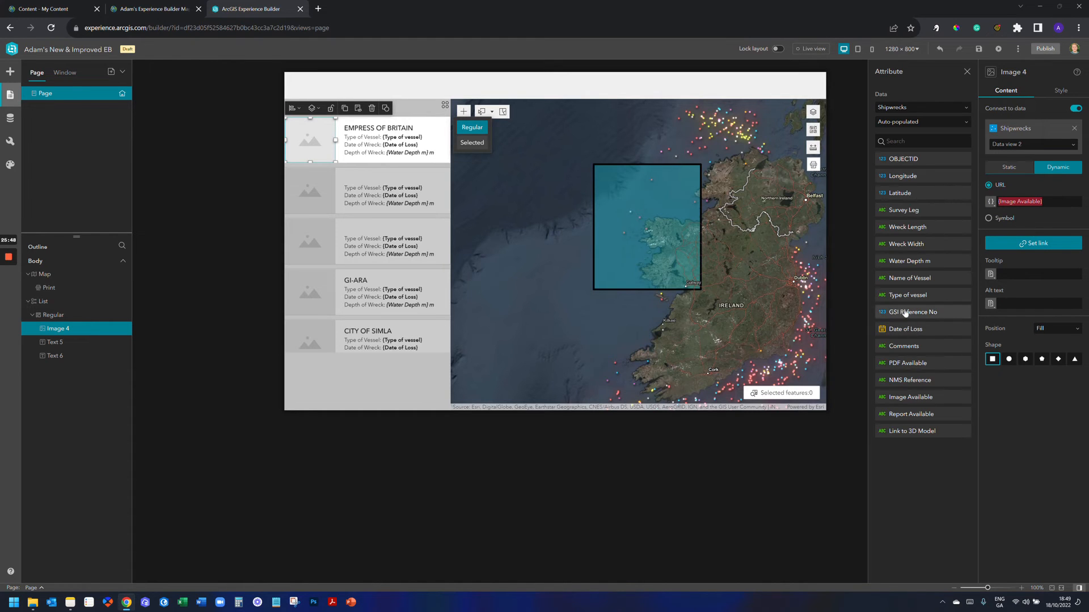
left_click(910, 397)
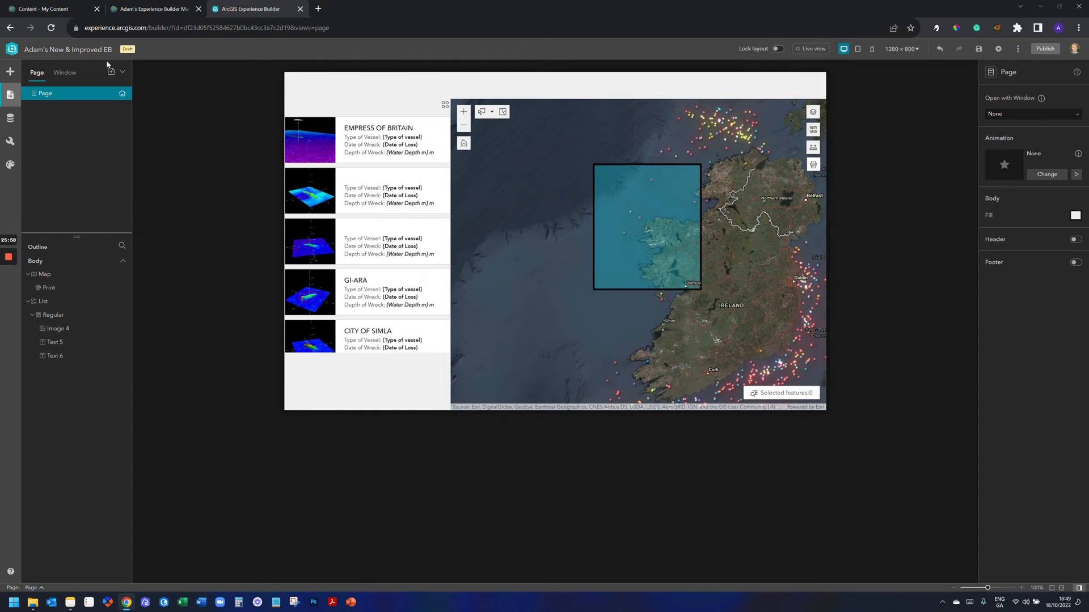
Step: Switch the list widget's Shipwrecks data from Data view 2 to the Default view
left_click(8, 73)
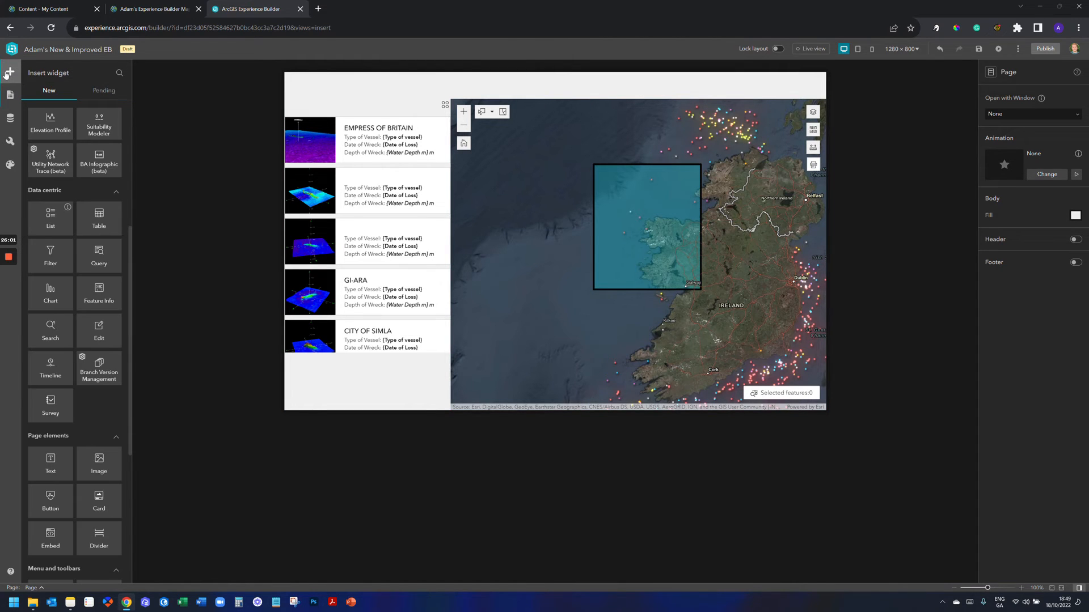
left_click(368, 125)
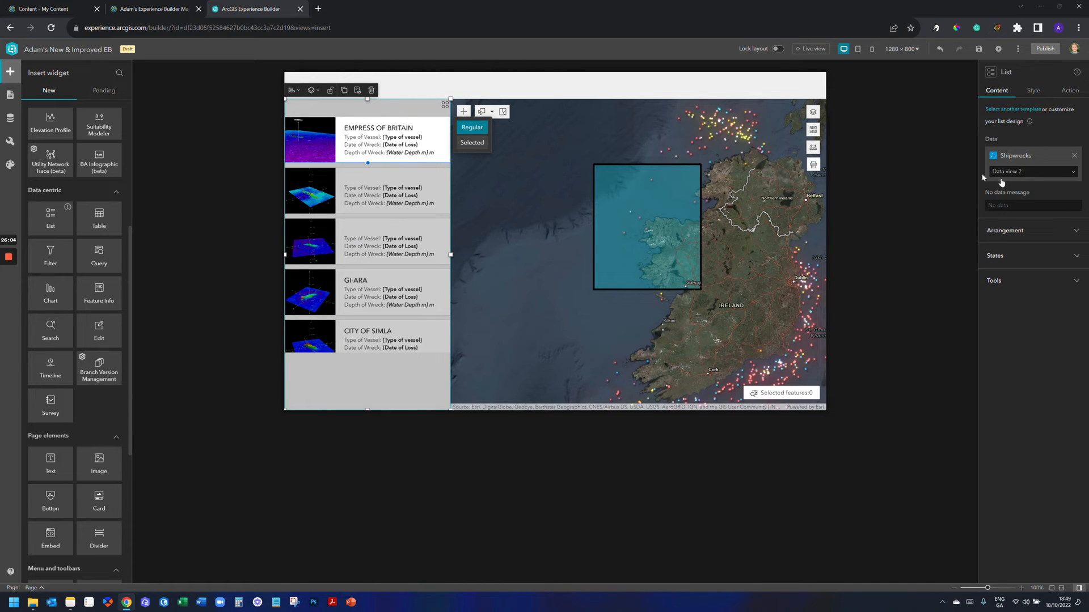
left_click(1020, 172)
left_click(1016, 210)
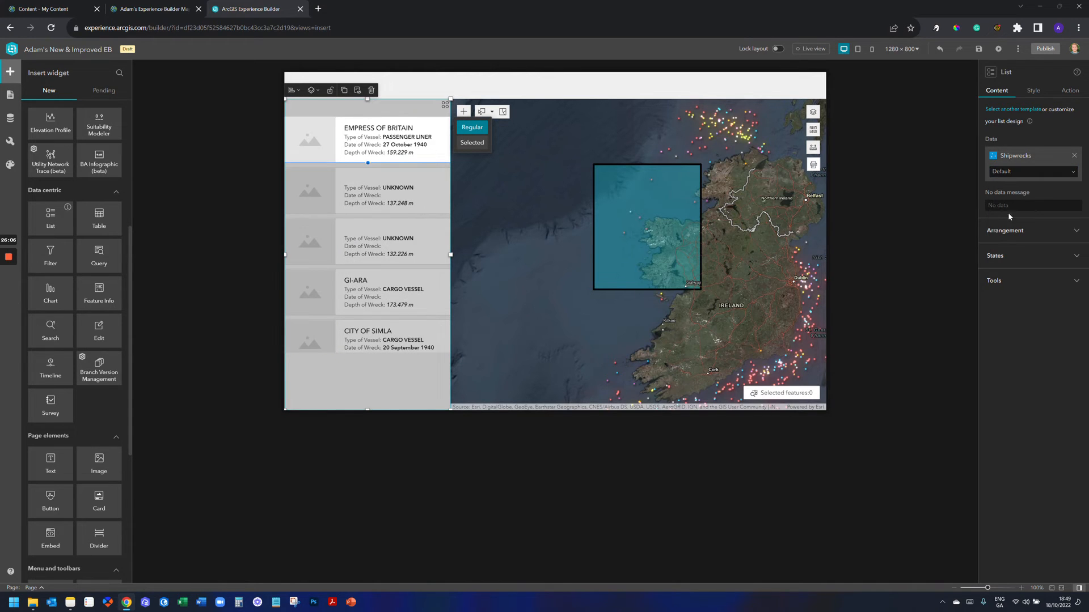
left_click(928, 209)
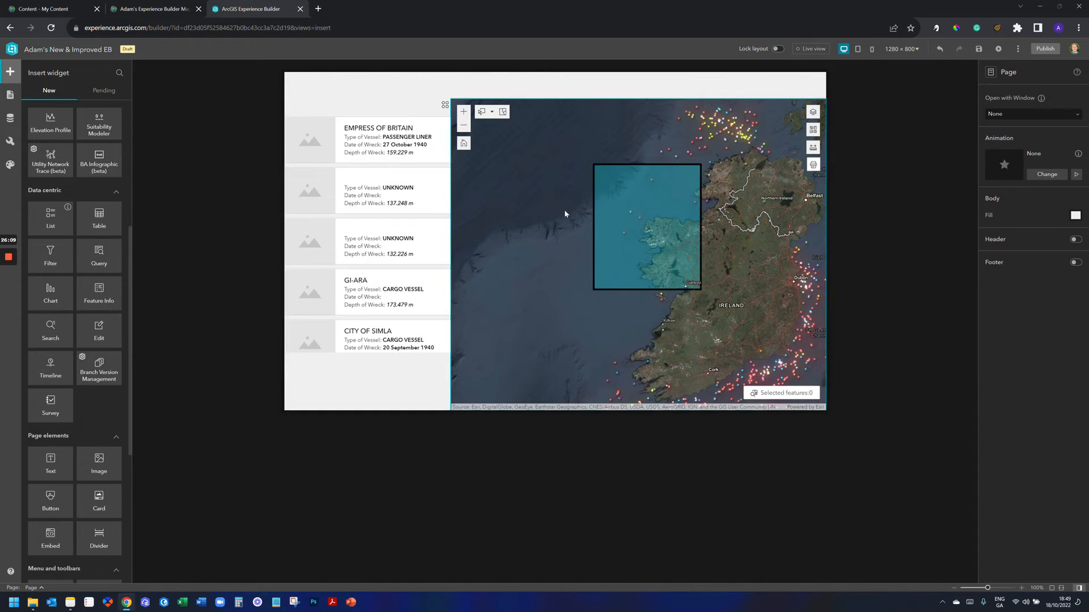
Step: Reassign the Image Available attribute as the list image's dynamic URL under the Default data view
left_click(310, 147)
left_click(321, 142)
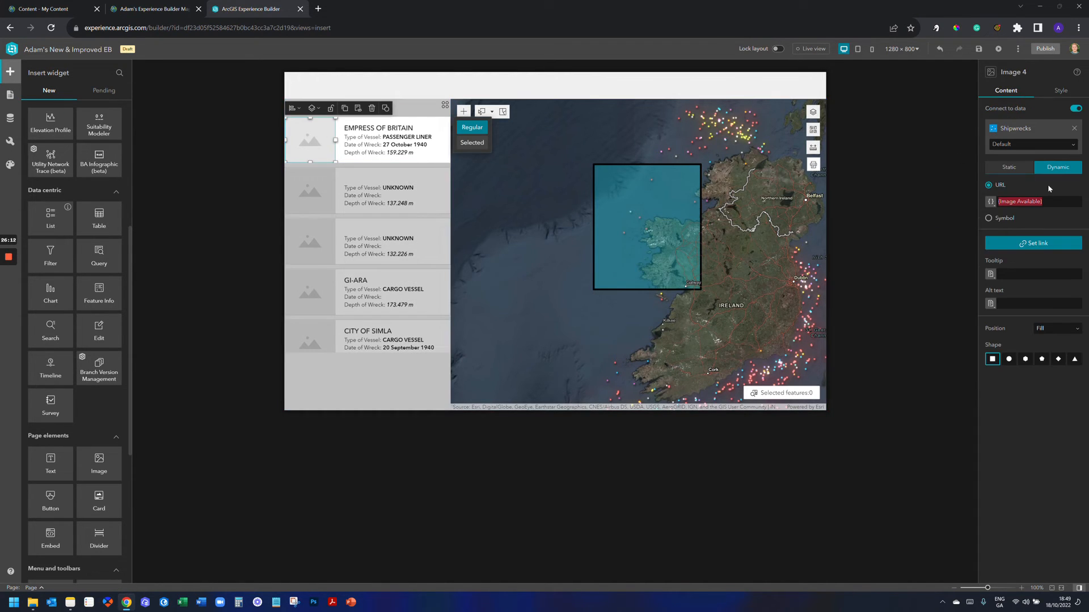
left_click(992, 203)
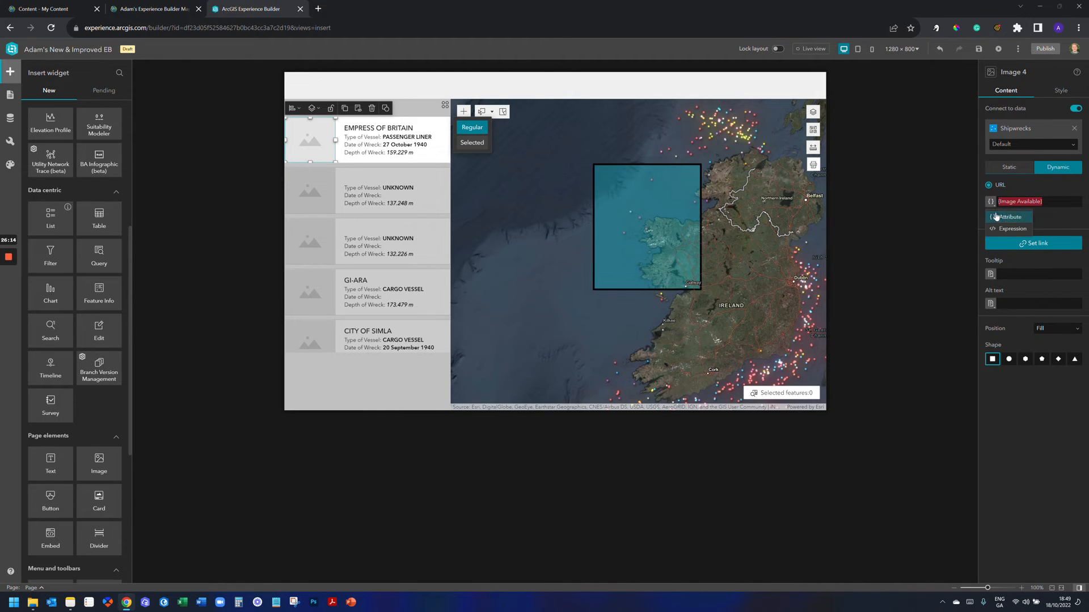
left_click(996, 217)
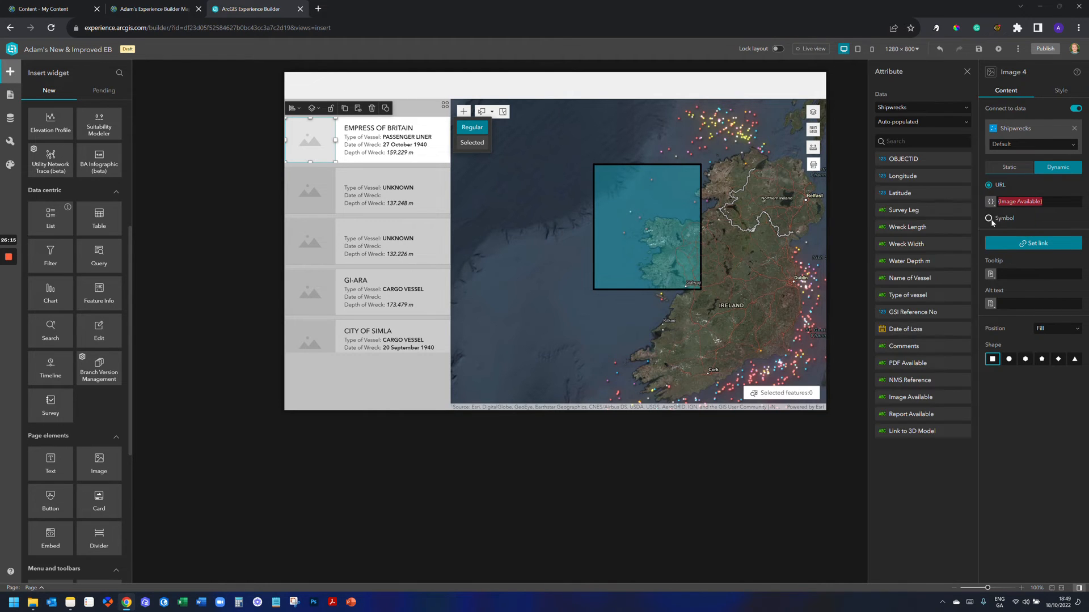
left_click(912, 398)
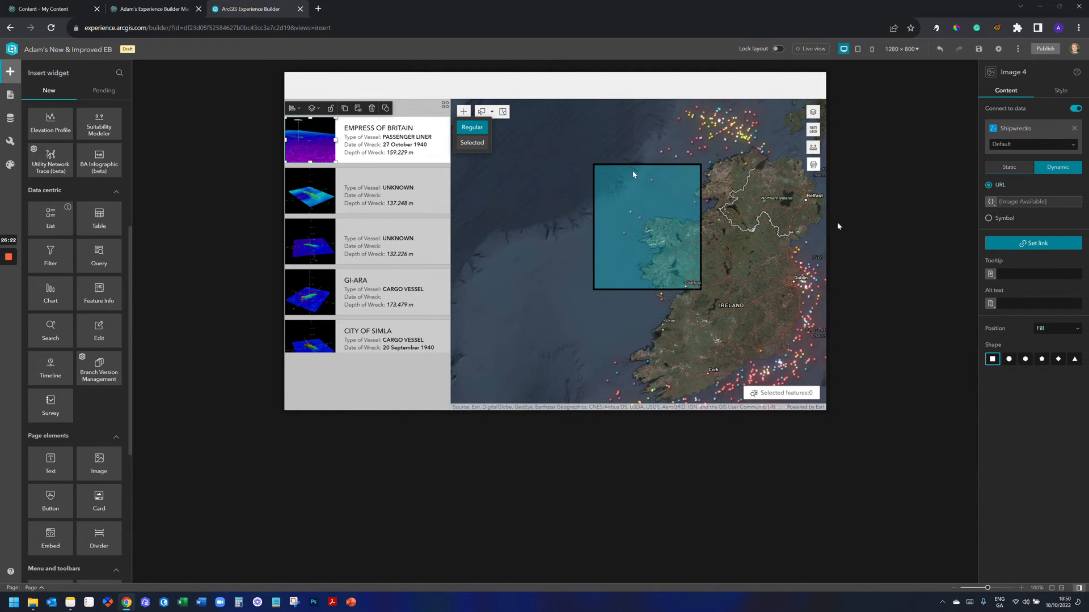
left_click(230, 180)
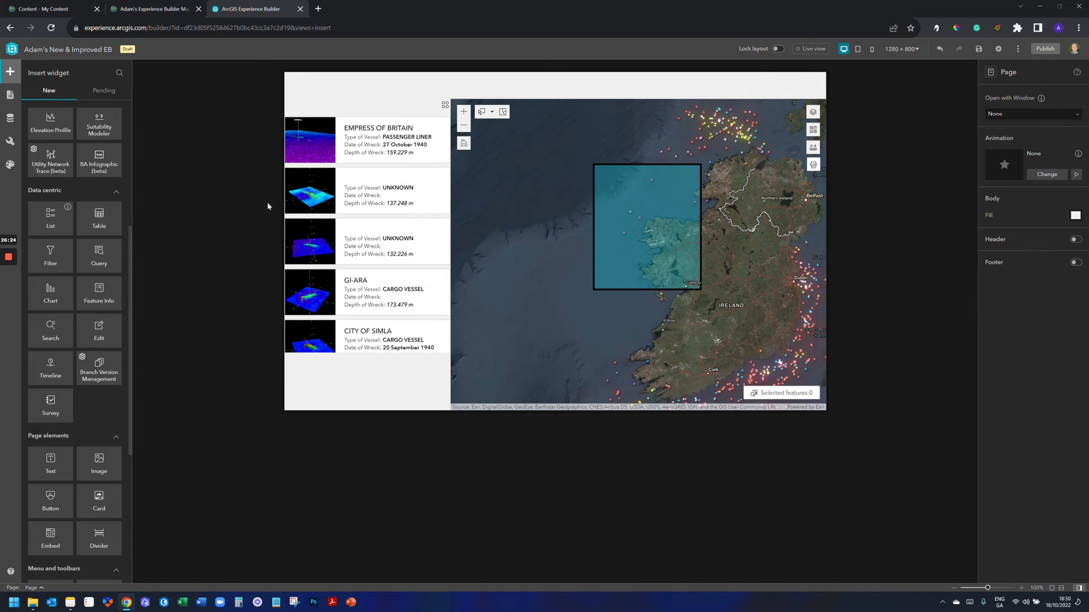
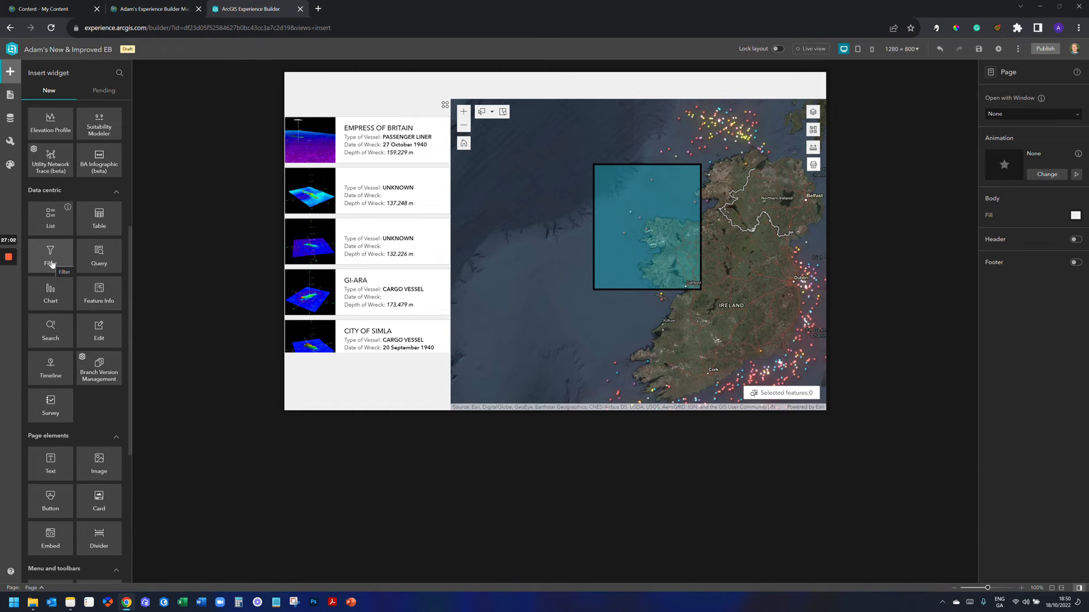
Step: Add a Filter widget to the page and fit it as a short block at the top of the list column
left_click_drag(51, 264, 378, 378)
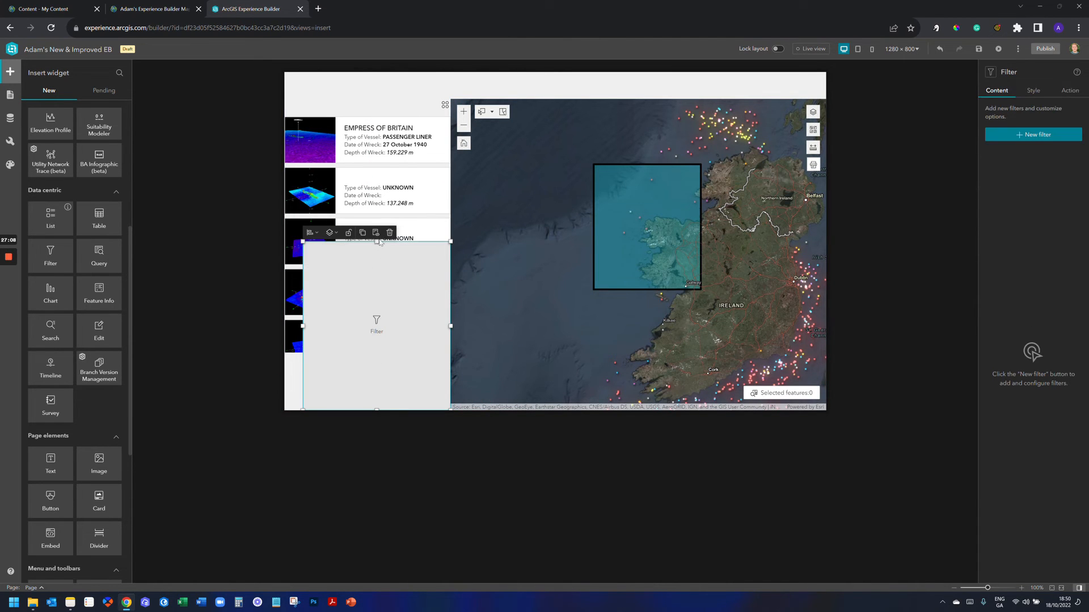
left_click_drag(388, 273, 381, 137)
left_click_drag(369, 268, 363, 152)
Step: Lower the list's upper edge to sit beneath the Filter widget, and widen the filter to the list's full width
left_click(382, 135)
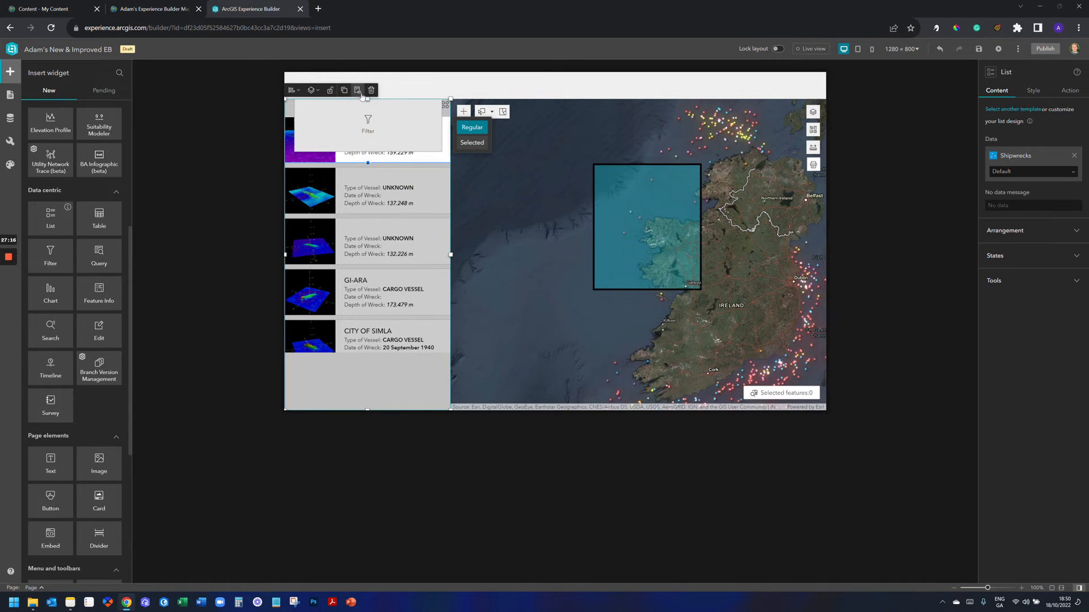
left_click_drag(369, 101, 369, 160)
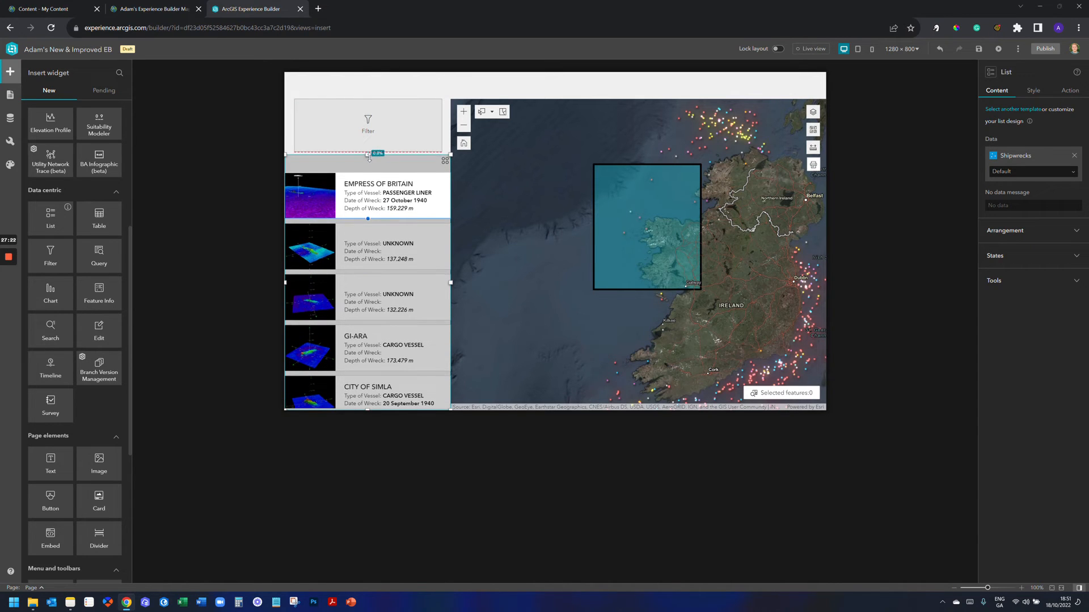
left_click(424, 130)
left_click_drag(442, 125, 450, 124)
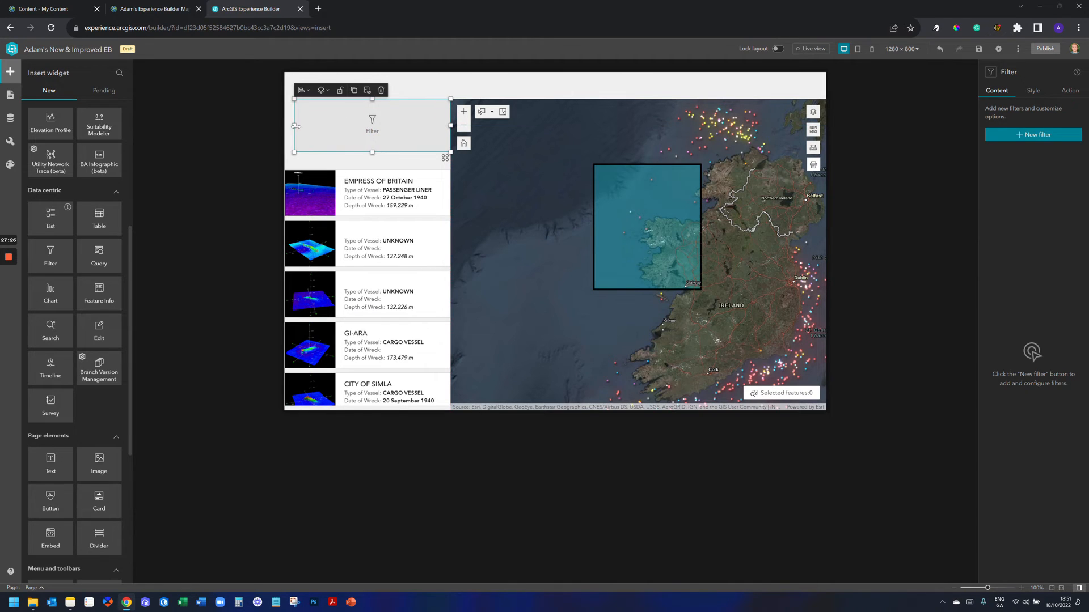
left_click_drag(294, 126, 284, 125)
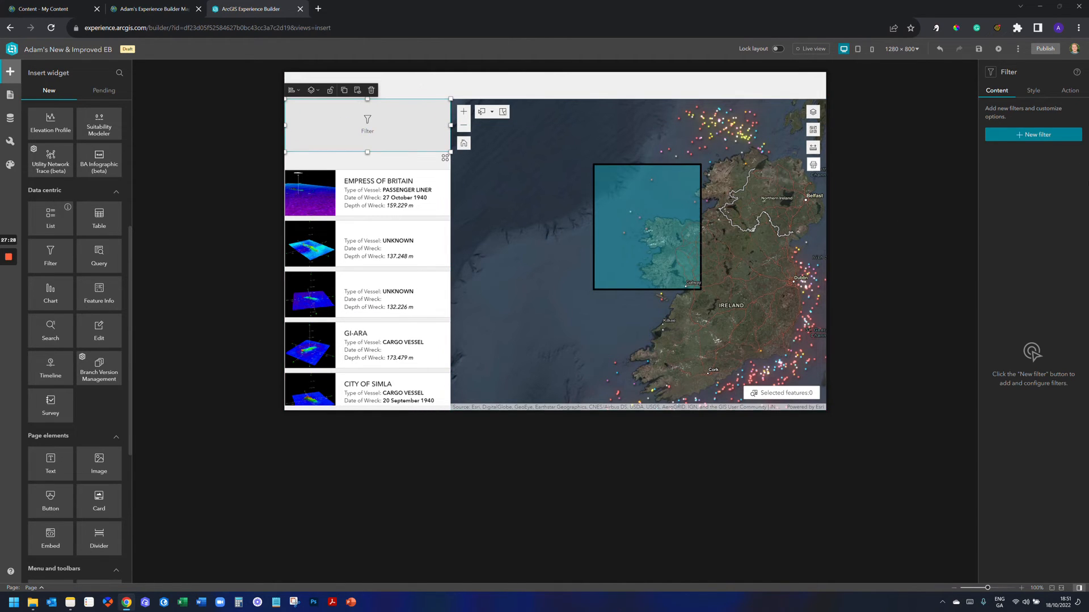
Step: Create a new filter in the Filter widget using the Shipwrecks layer as its data
left_click(1050, 137)
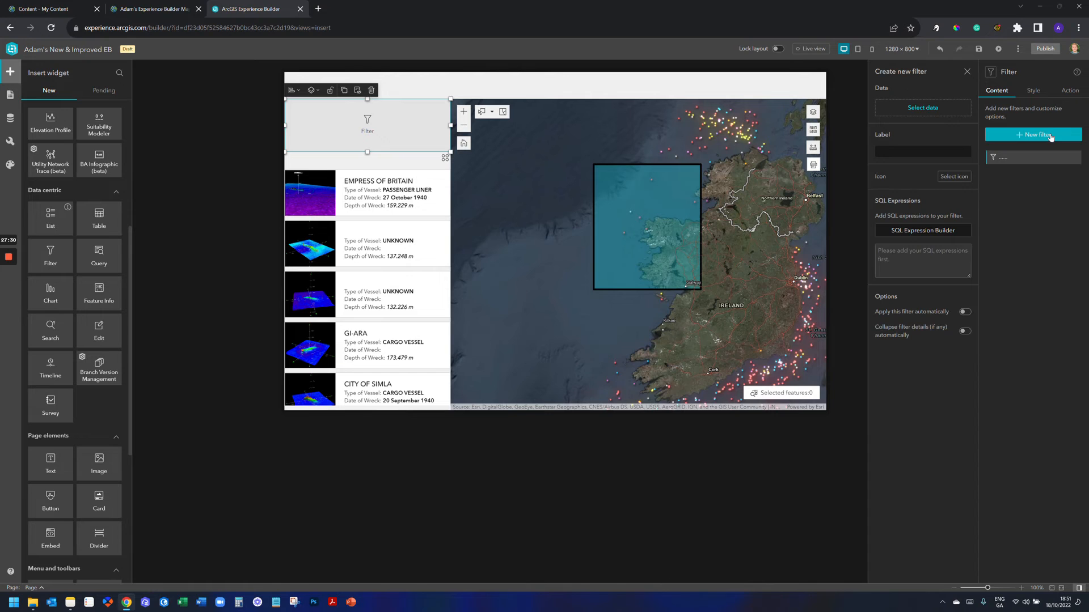
left_click(929, 108)
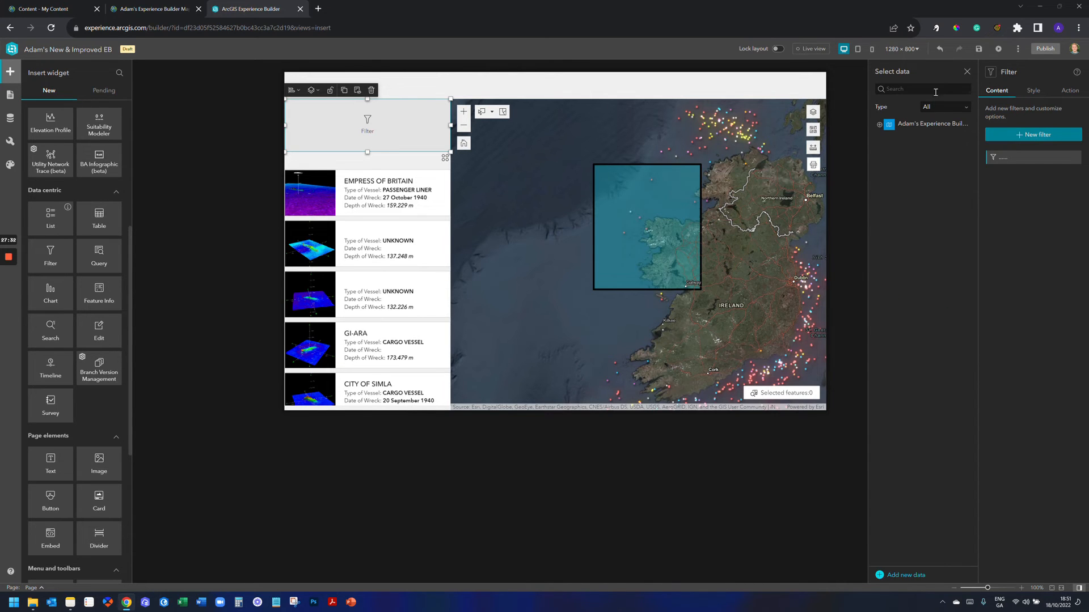
left_click(880, 124)
left_click(924, 150)
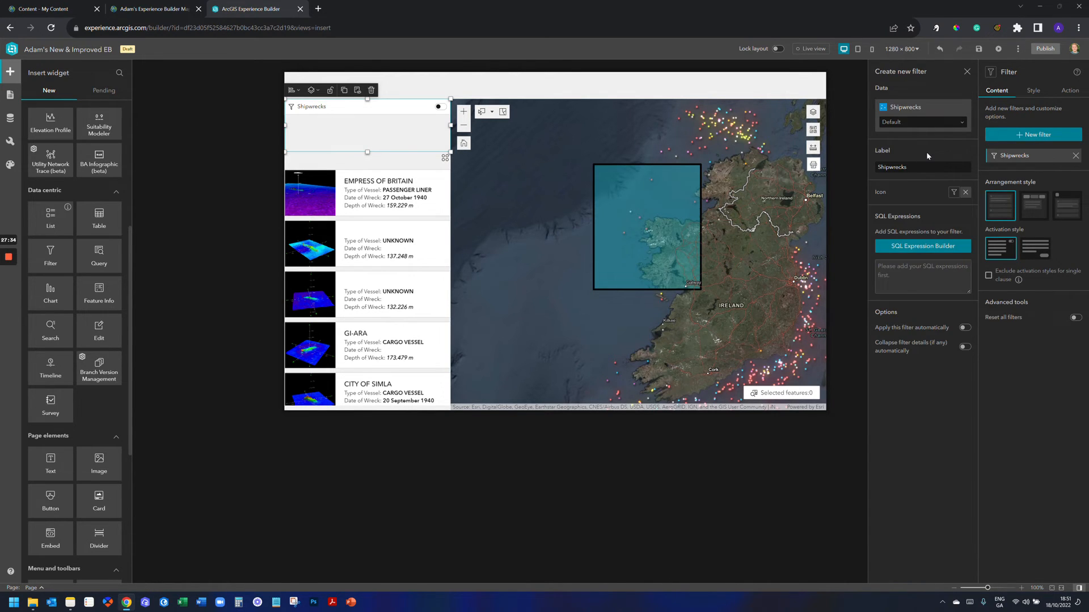
Step: Add a clause to the filter's SQL expression and set its field to Type of vessel
left_click(944, 248)
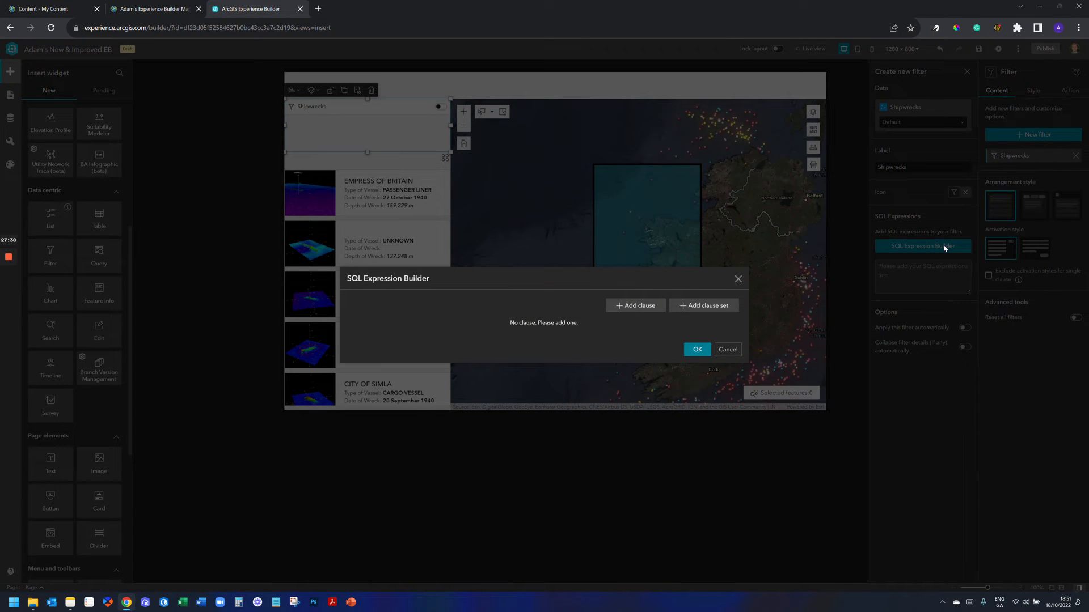
left_click(649, 309)
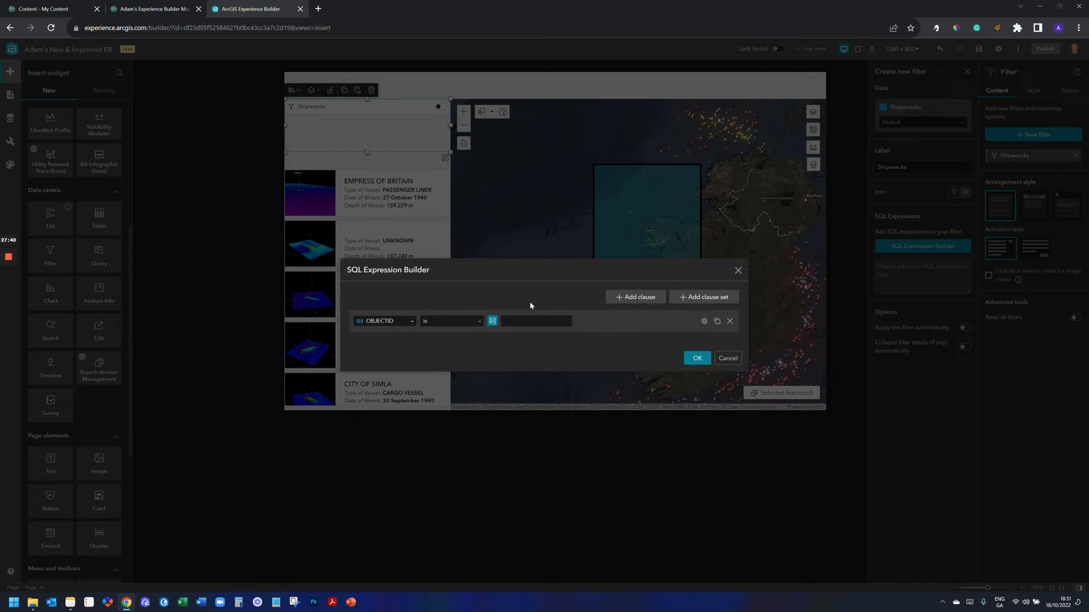
left_click(413, 320)
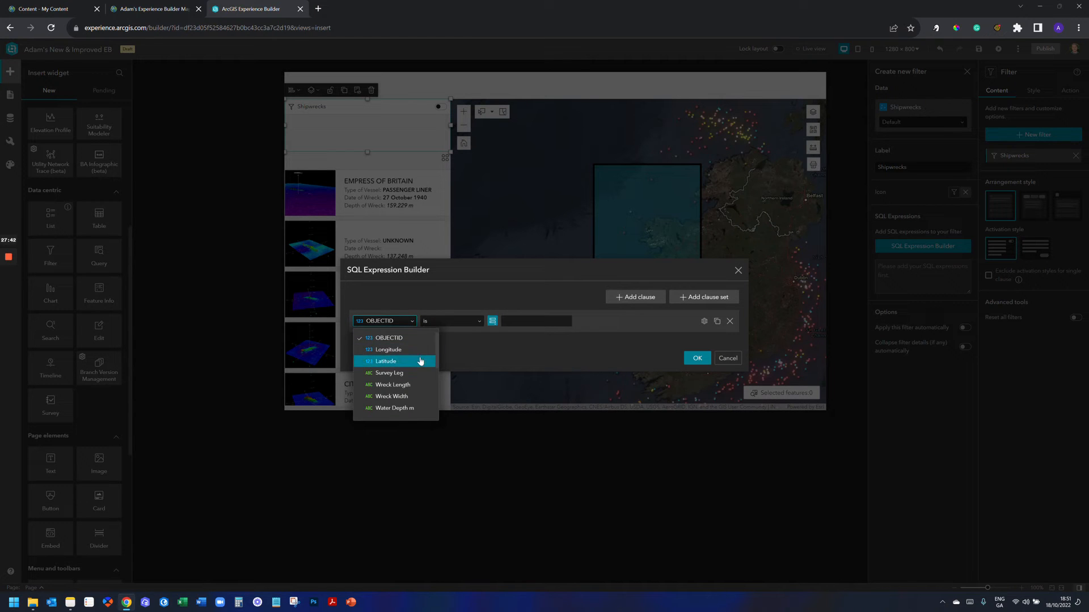
scroll(420, 373, "down", 1)
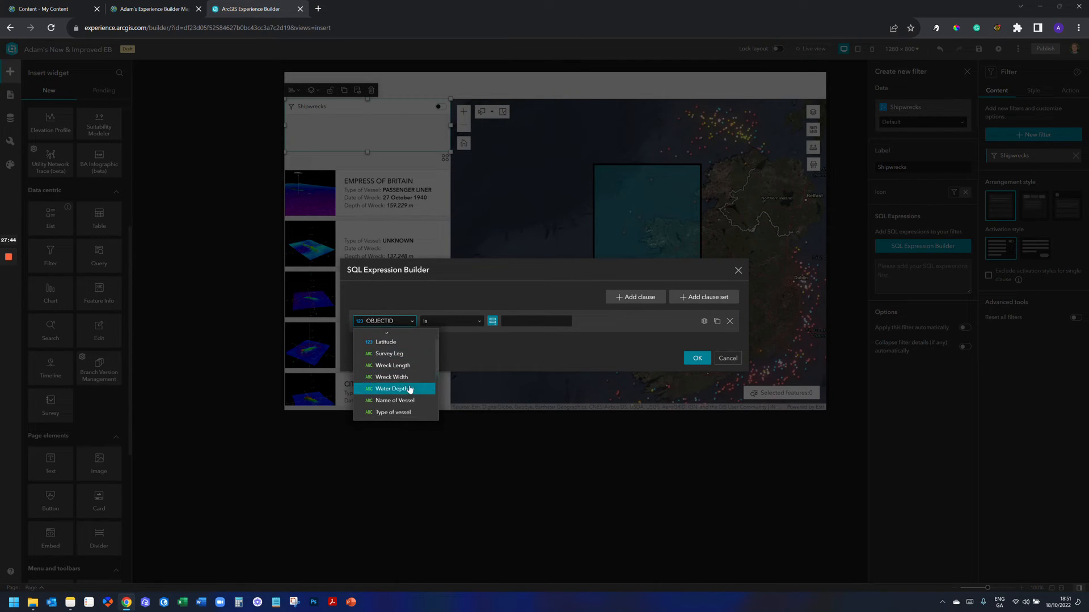
scroll(409, 389, "down", 1)
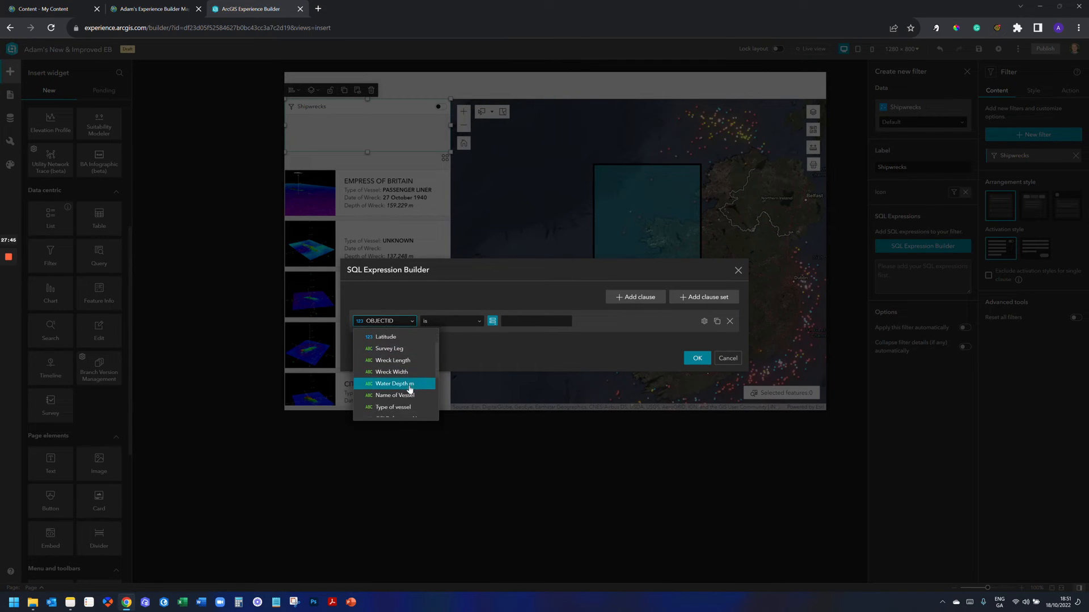
left_click(401, 408)
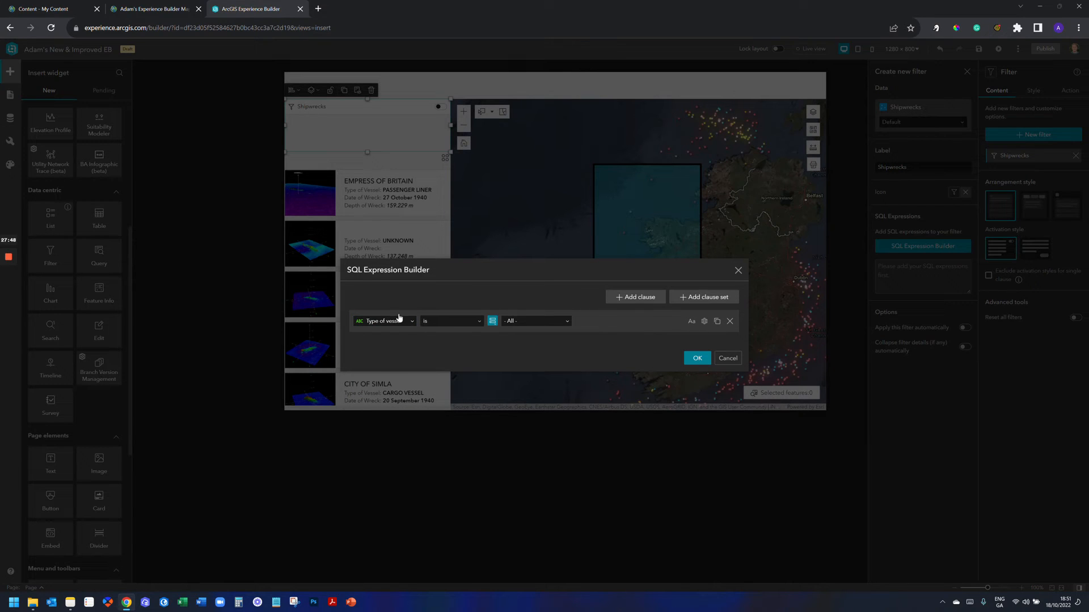
Step: Make the Type of vessel clause ask for values, choose the button-style input instead of the dropdown, and apply the expression
left_click(705, 321)
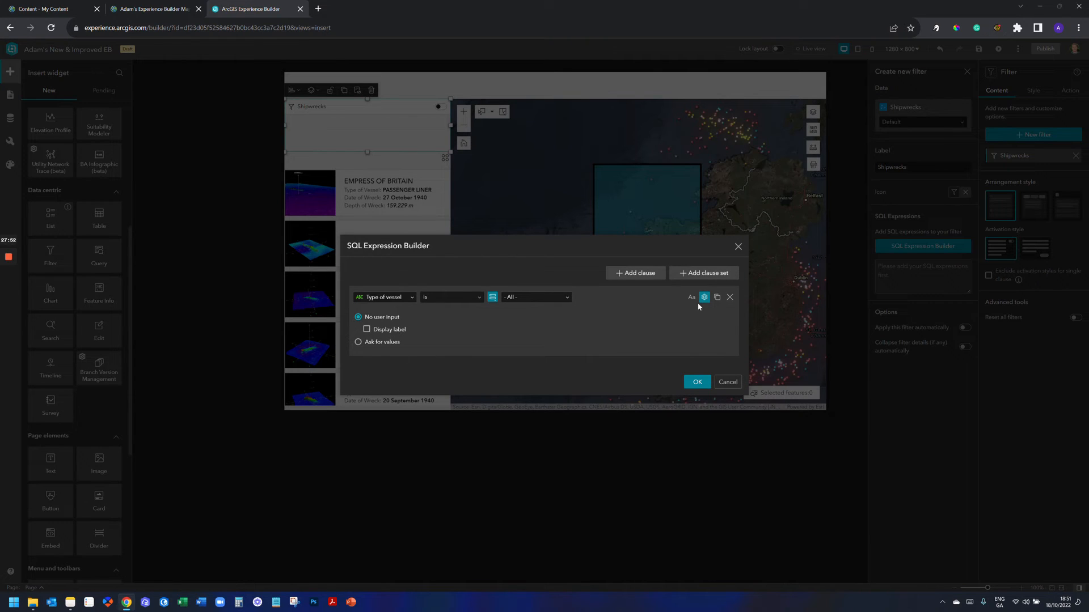
left_click(357, 342)
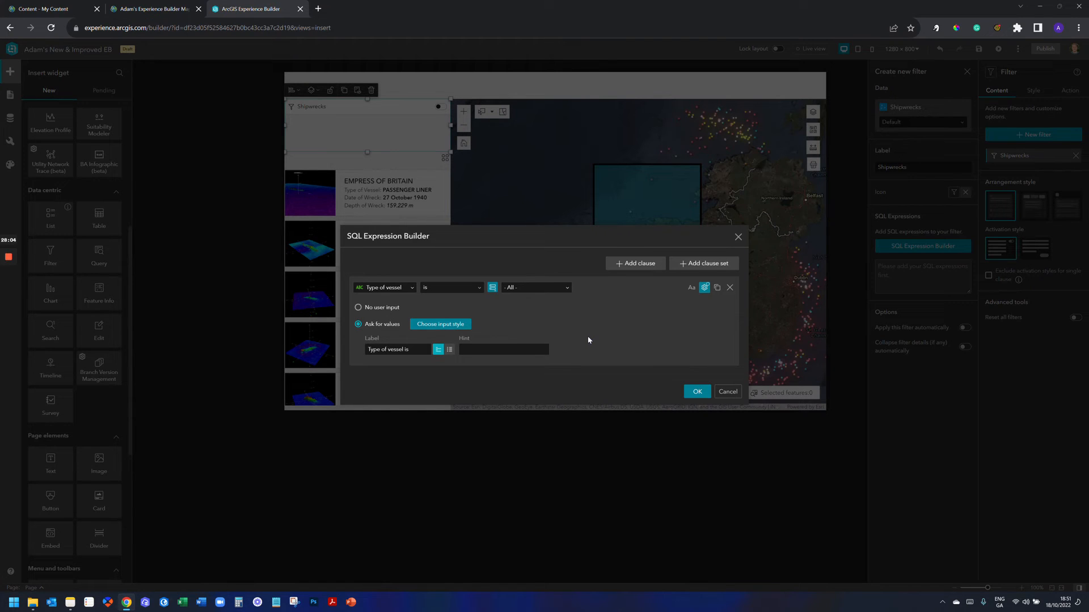
left_click(443, 327)
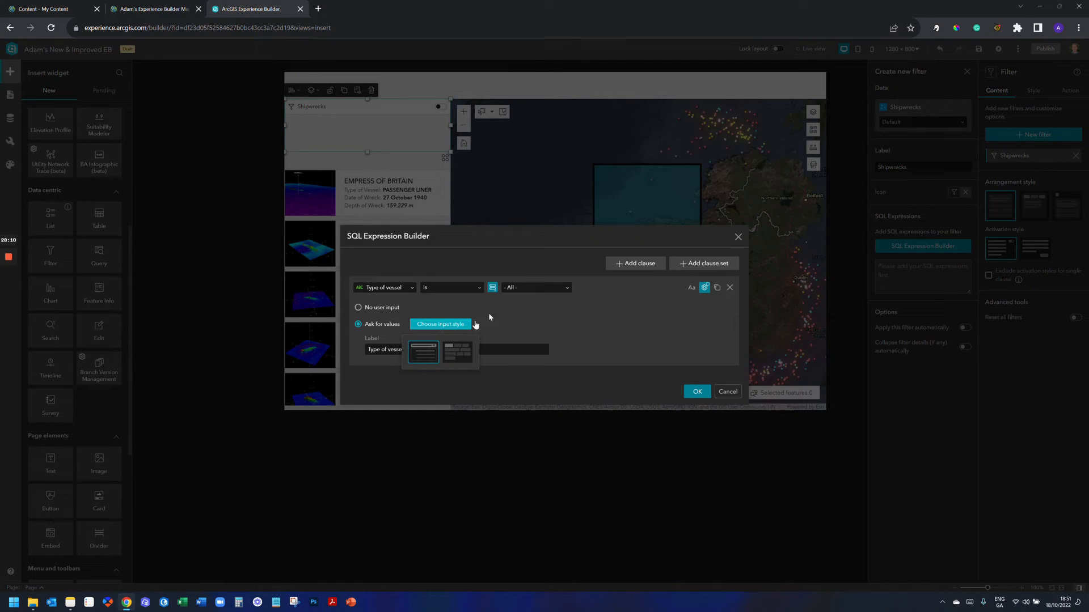
left_click(518, 289)
scroll(536, 341, "up", 3)
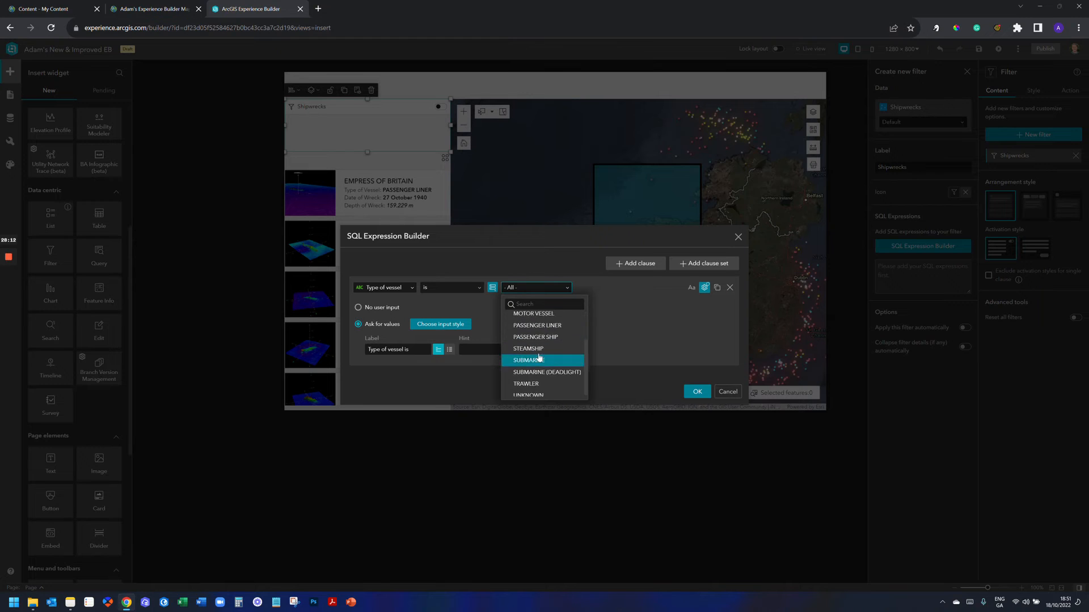
left_click(440, 324)
left_click(471, 352)
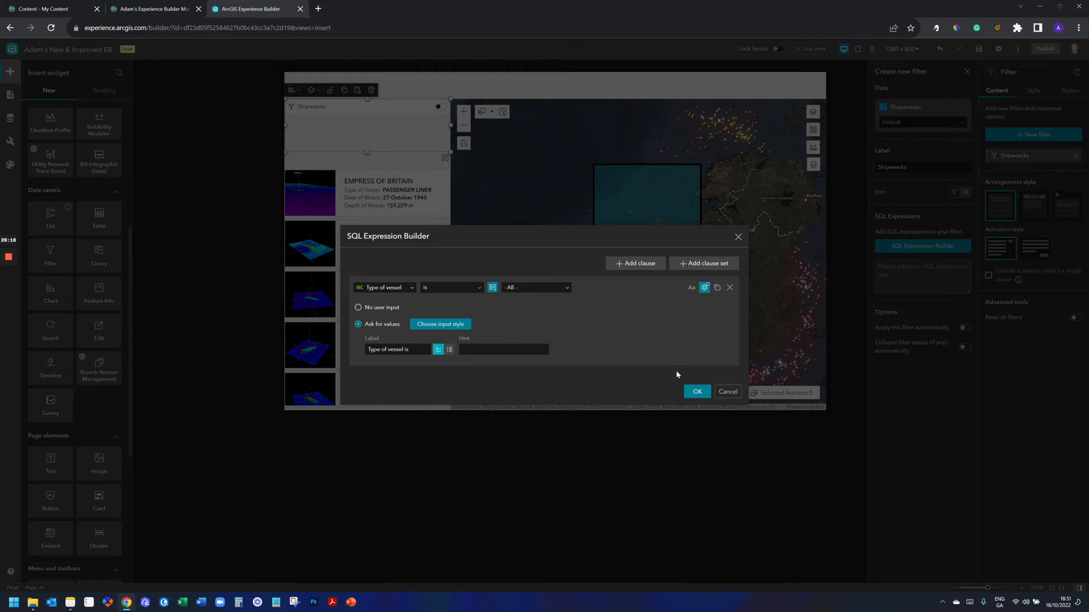
left_click(696, 392)
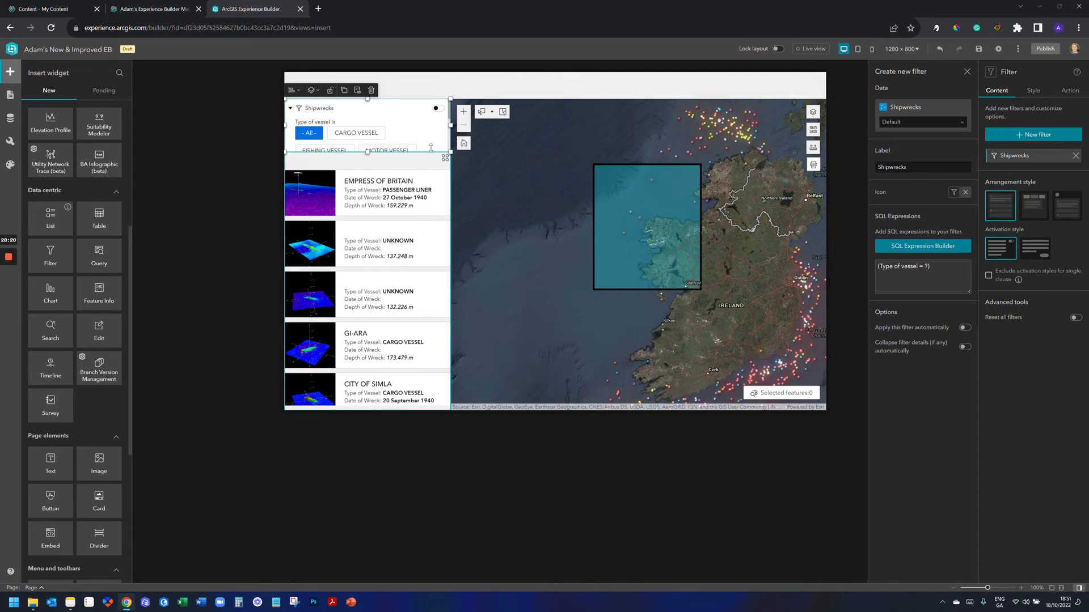
Step: Lengthen the Filter widget downward to fit all of its vessel type buttons
left_click_drag(369, 152, 366, 237)
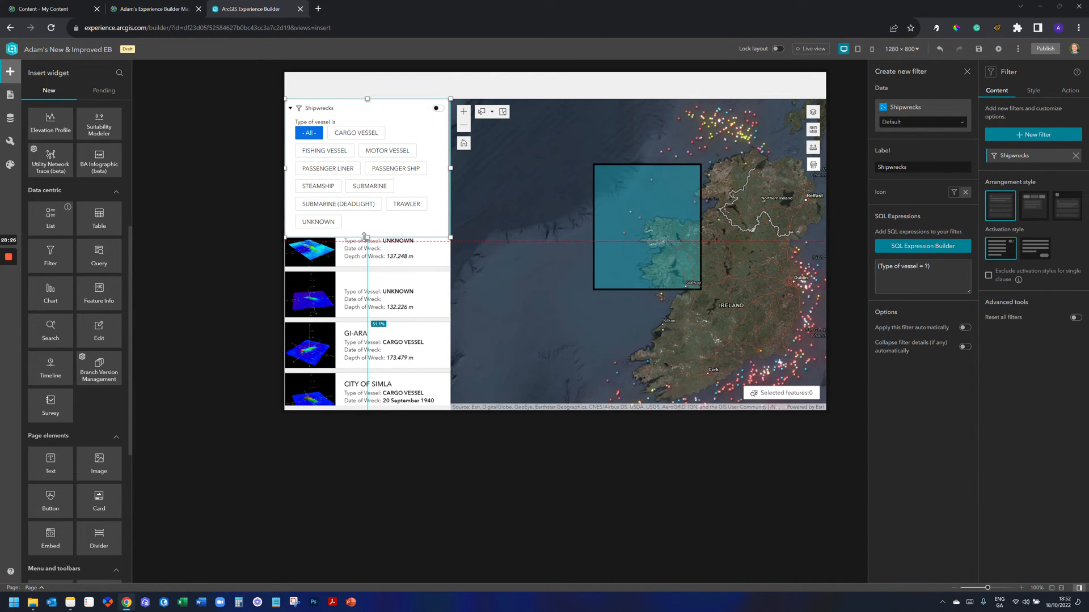
left_click_drag(365, 236, 364, 236)
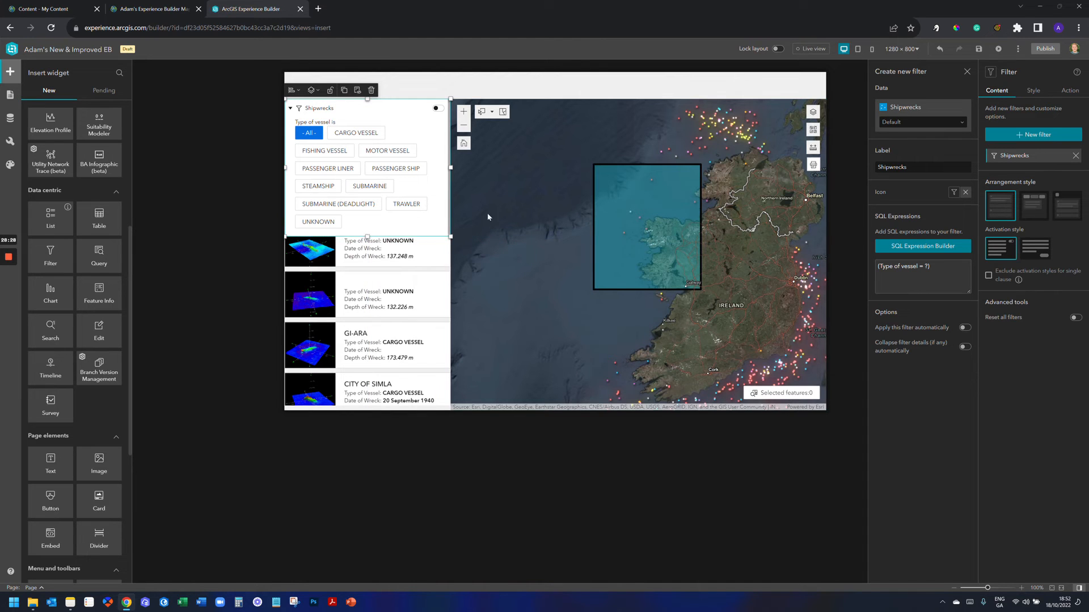
Step: Try a horizontal arrangement for the filter, placing it as a thin strip across the full width above the map
left_click(1033, 209)
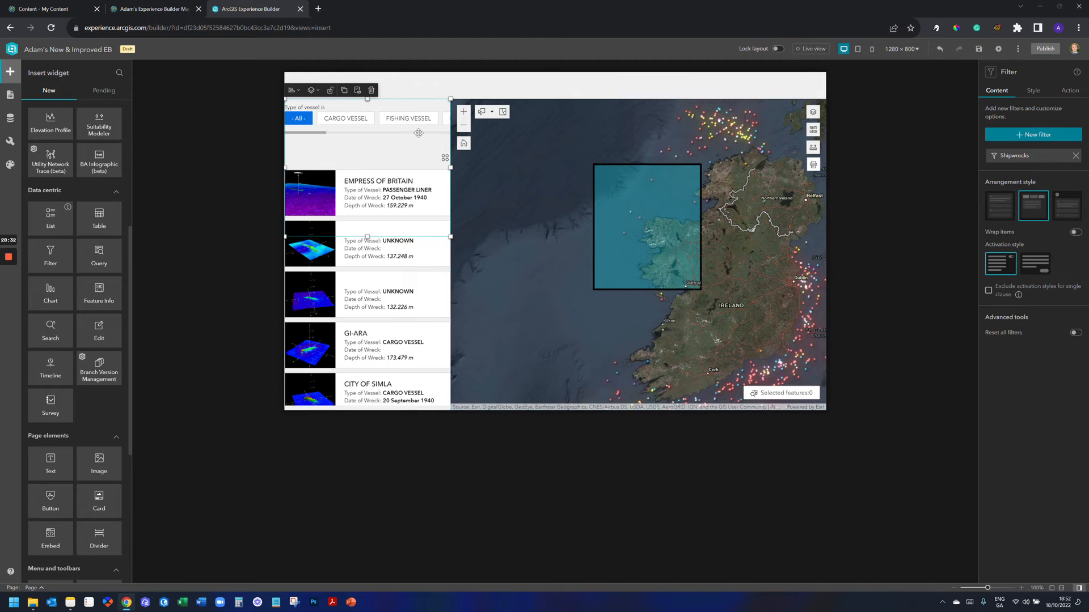
left_click_drag(406, 132, 408, 107)
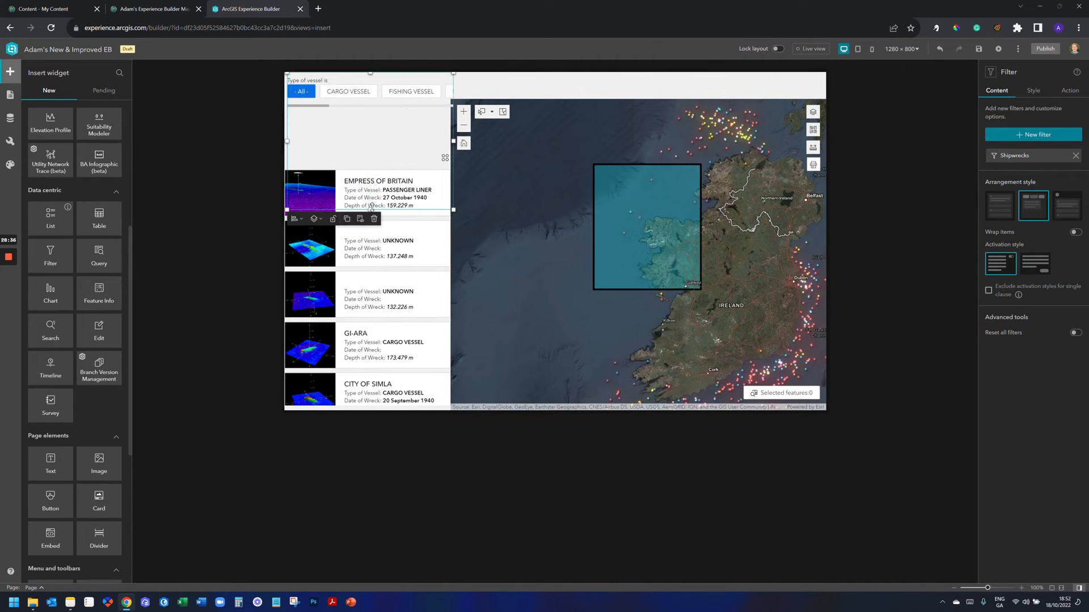
left_click_drag(369, 159, 370, 102)
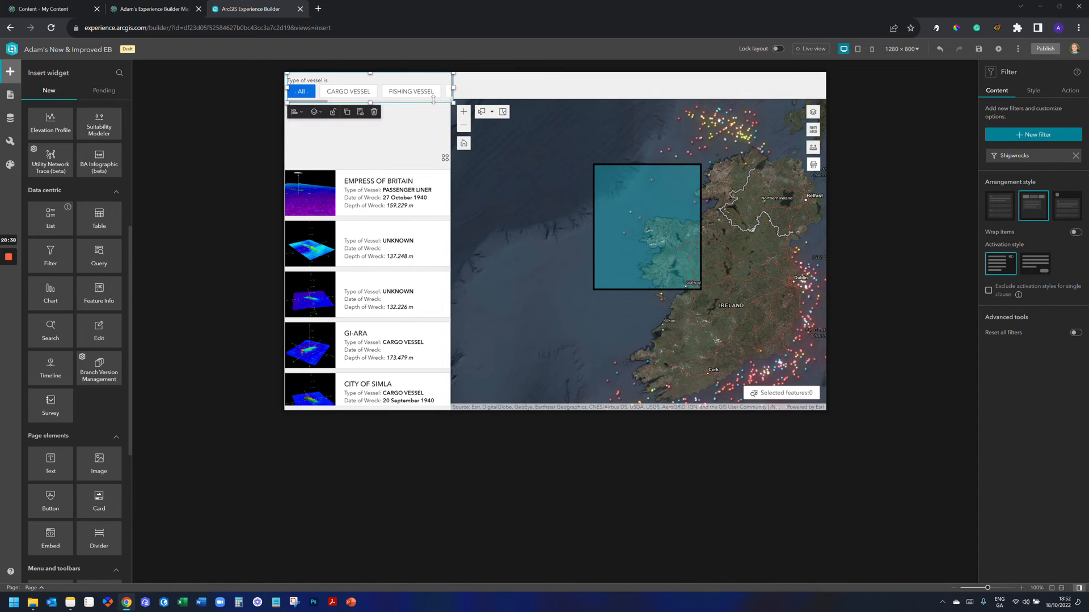
left_click_drag(452, 89, 833, 81)
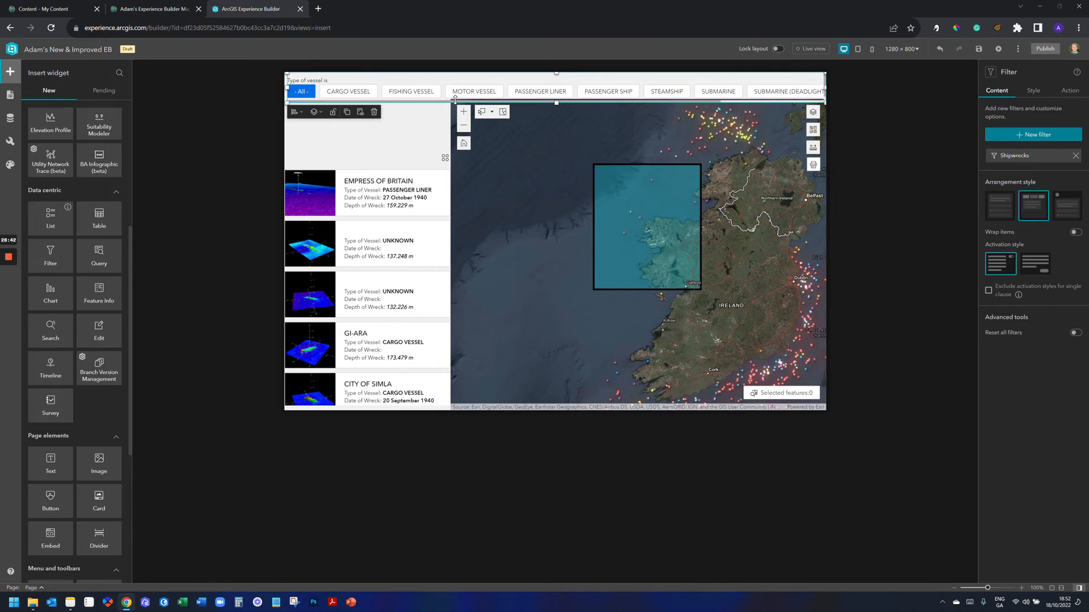
Step: Undo the filter's move and resizing, and return it to the Vertical arrangement with its original activation style
left_click(939, 50)
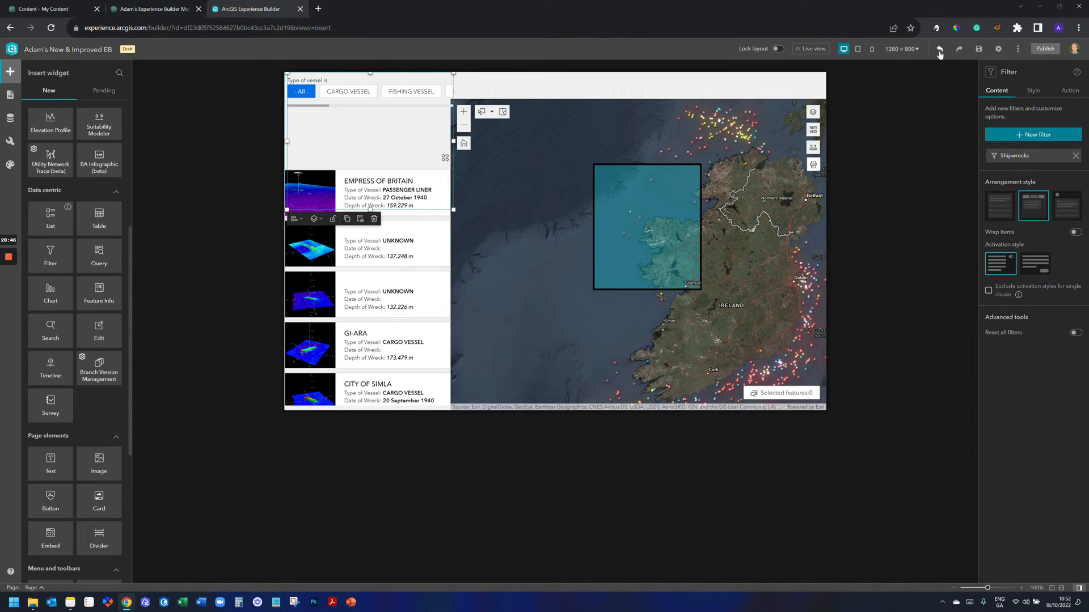
left_click(940, 50)
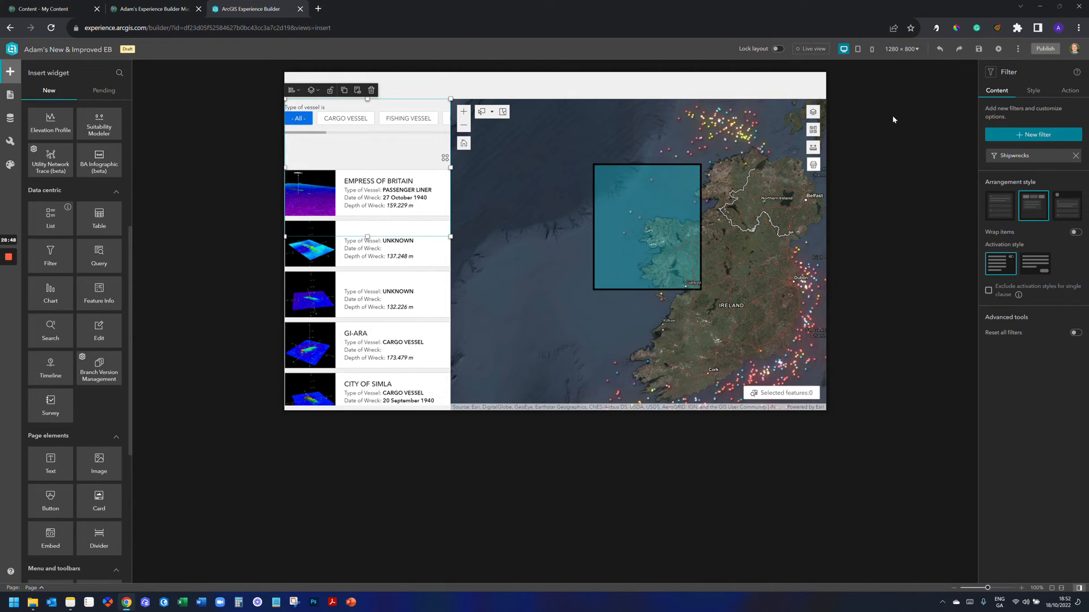
left_click(1001, 206)
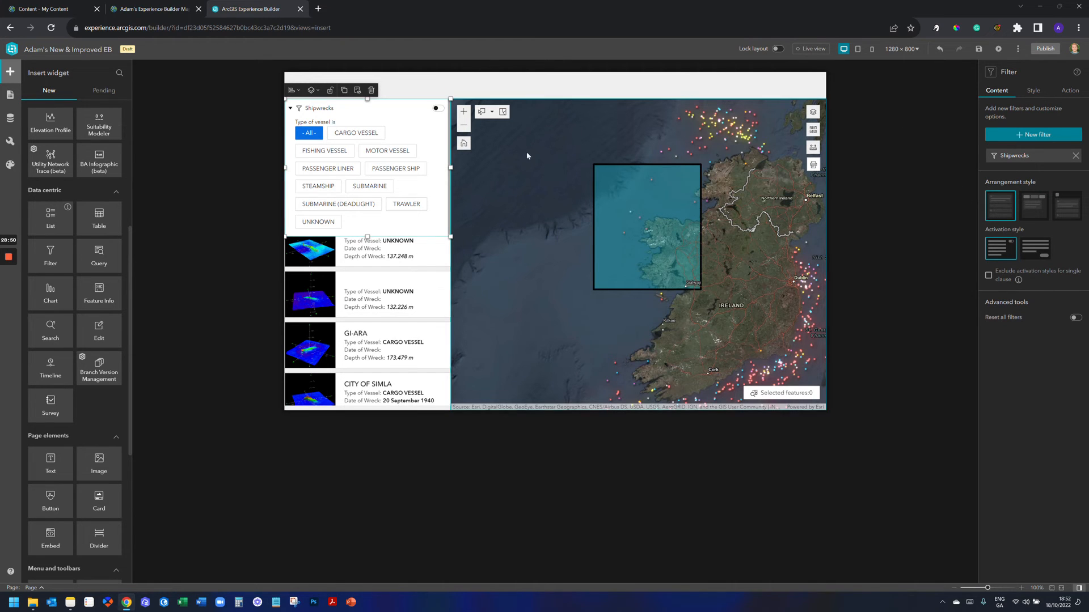
left_click(1045, 254)
left_click(1012, 247)
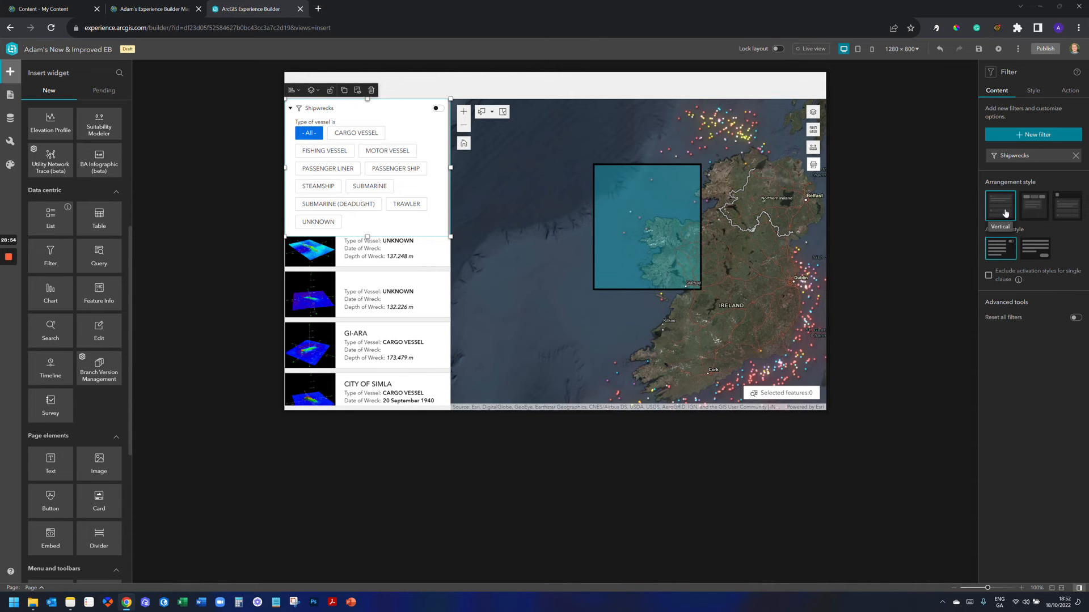
Step: Change the Type of vessel clause's input style to a dropdown, and shorten the Filter widget to end above the list
left_click(1006, 158)
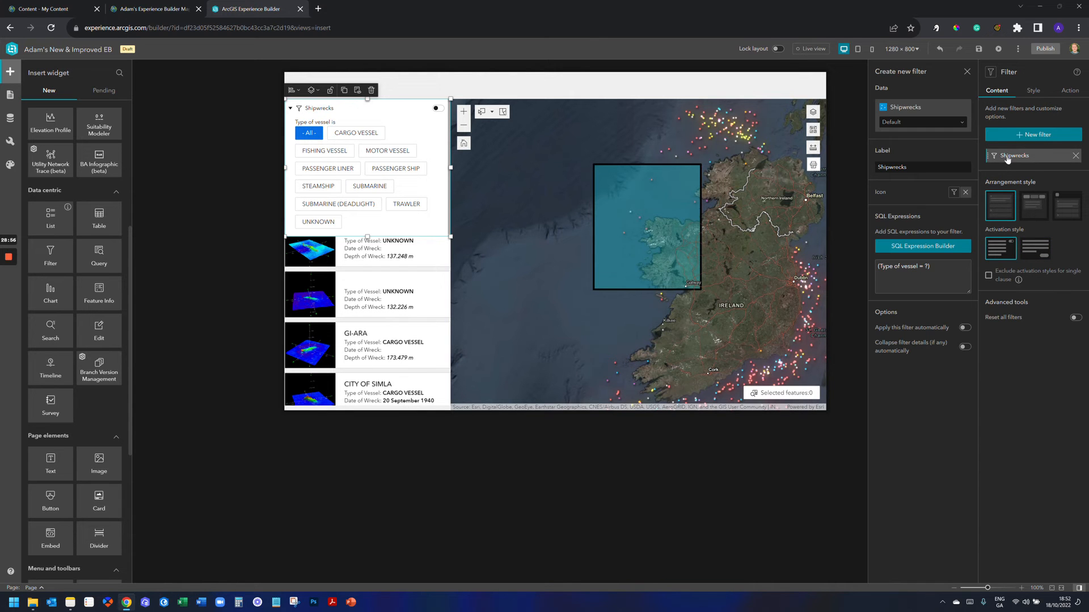
left_click(936, 249)
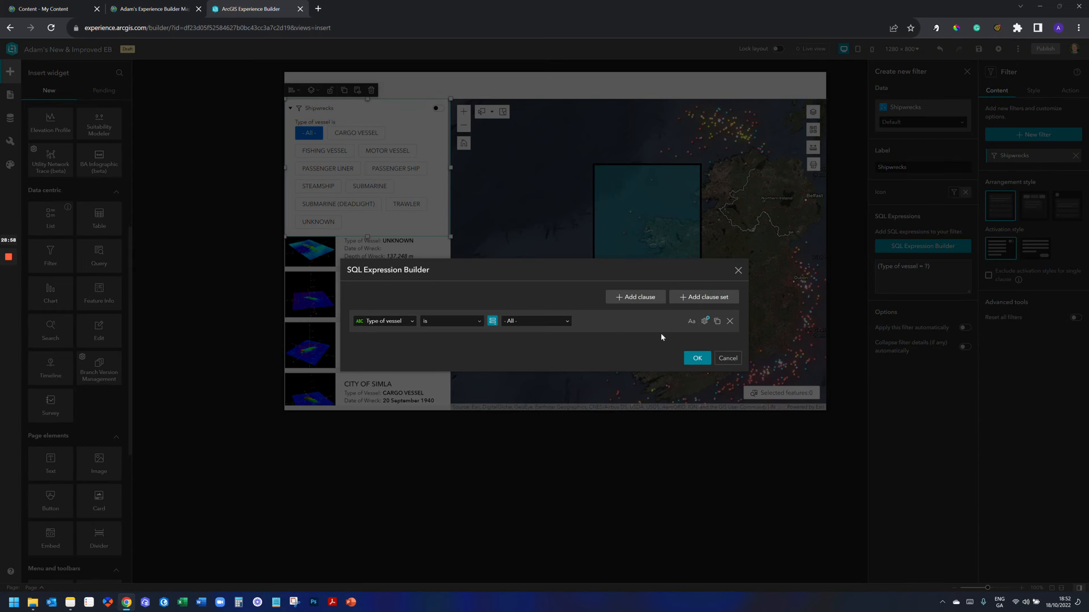
left_click(704, 321)
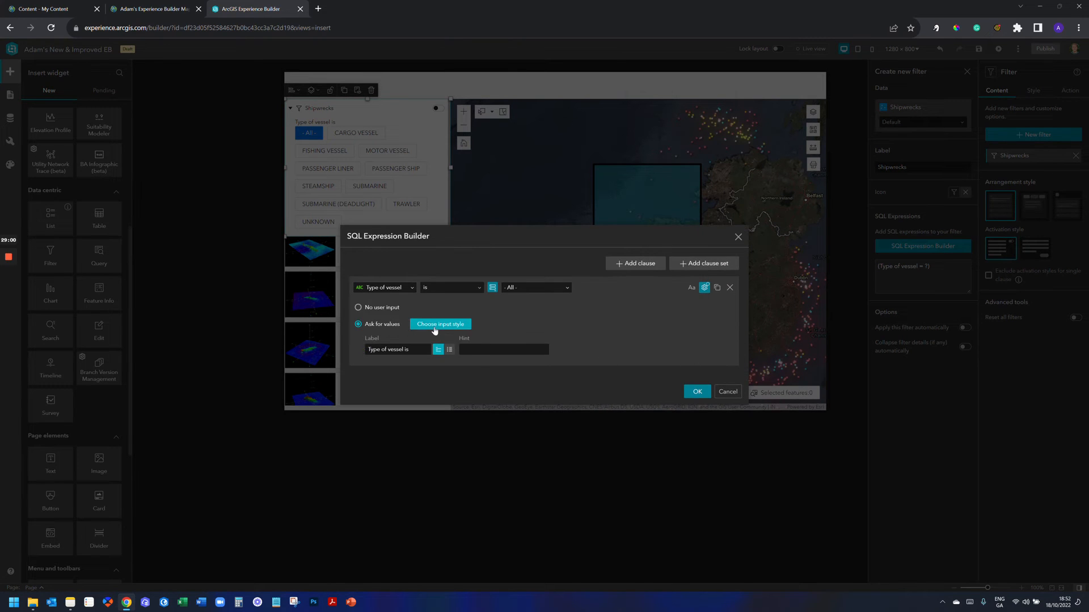
left_click(697, 391)
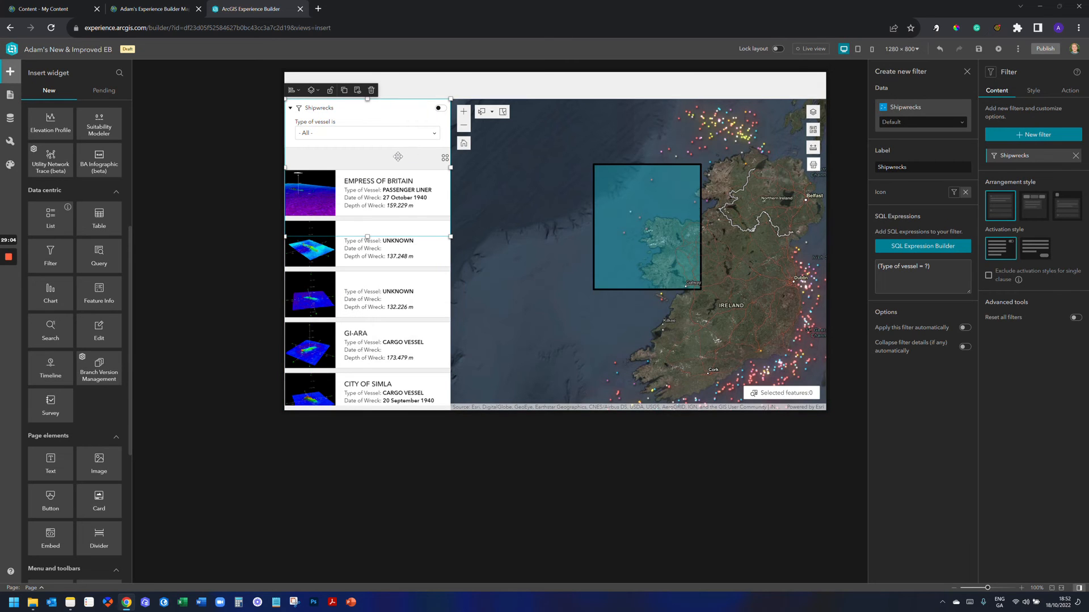
left_click_drag(368, 235, 365, 154)
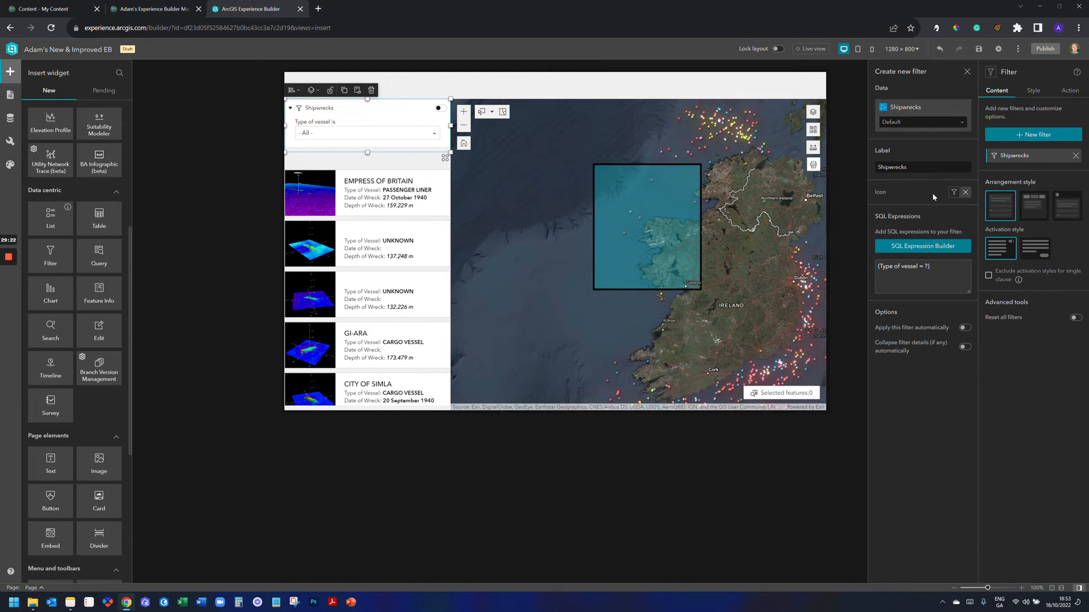
Step: Enable excluding activation styles for a single clause in the Filter widget
left_click(989, 277)
left_click(989, 277)
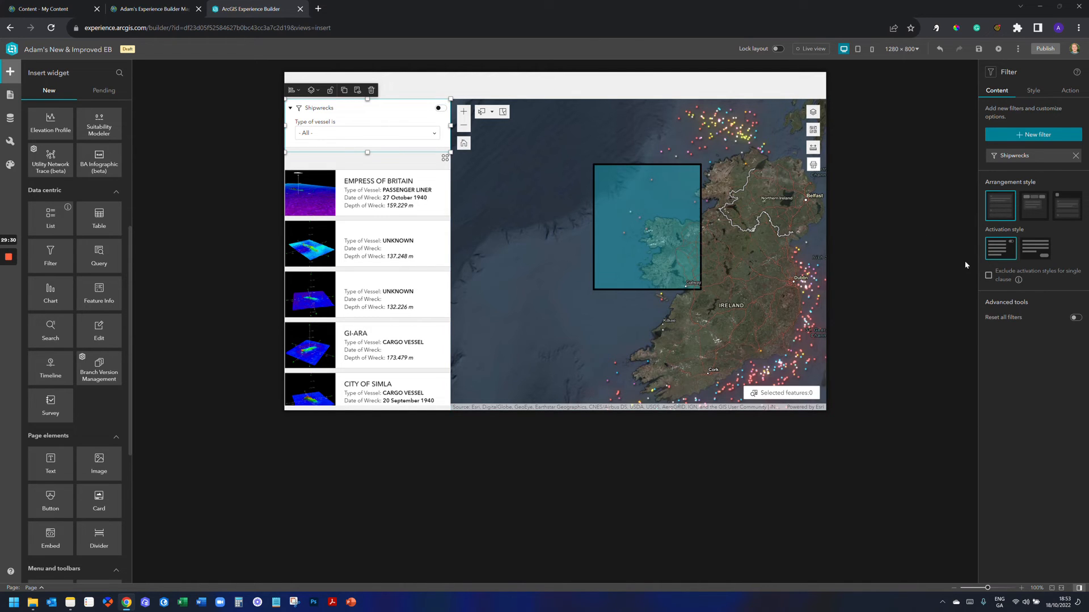
left_click(988, 275)
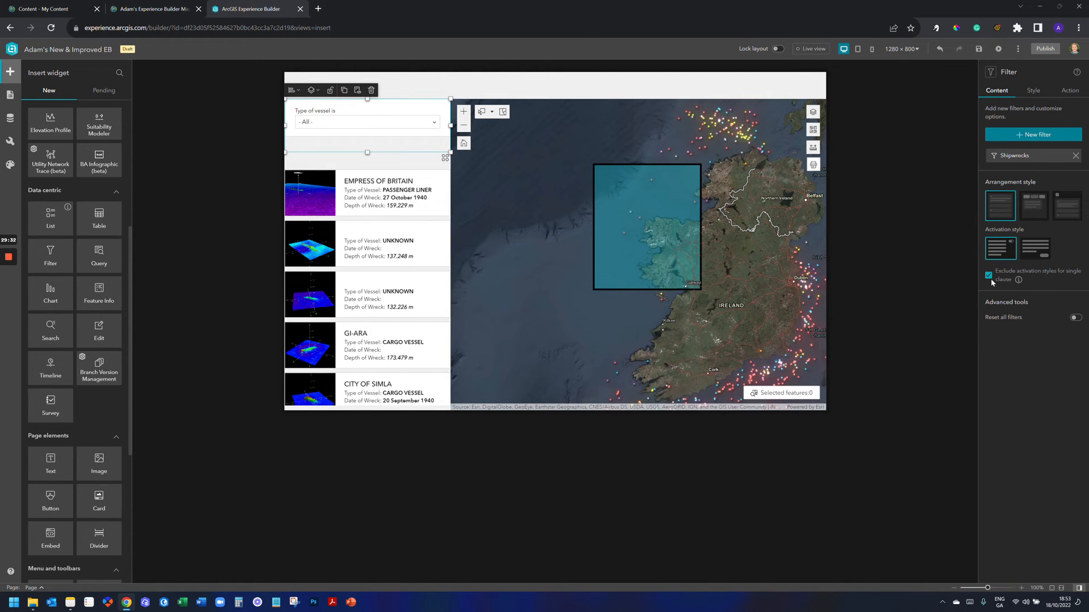
left_click(989, 277)
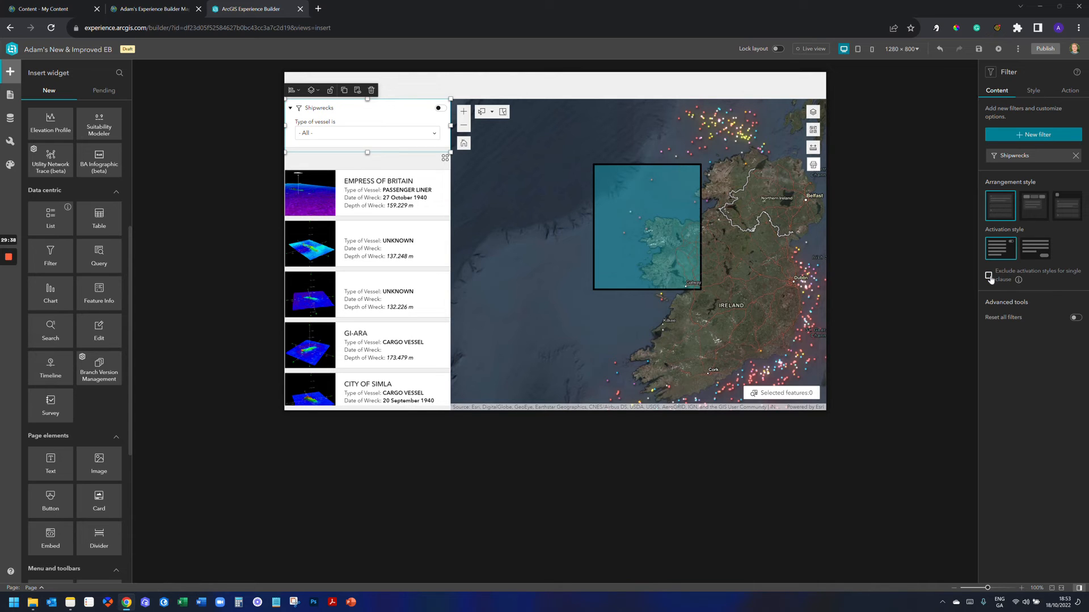
left_click(989, 277)
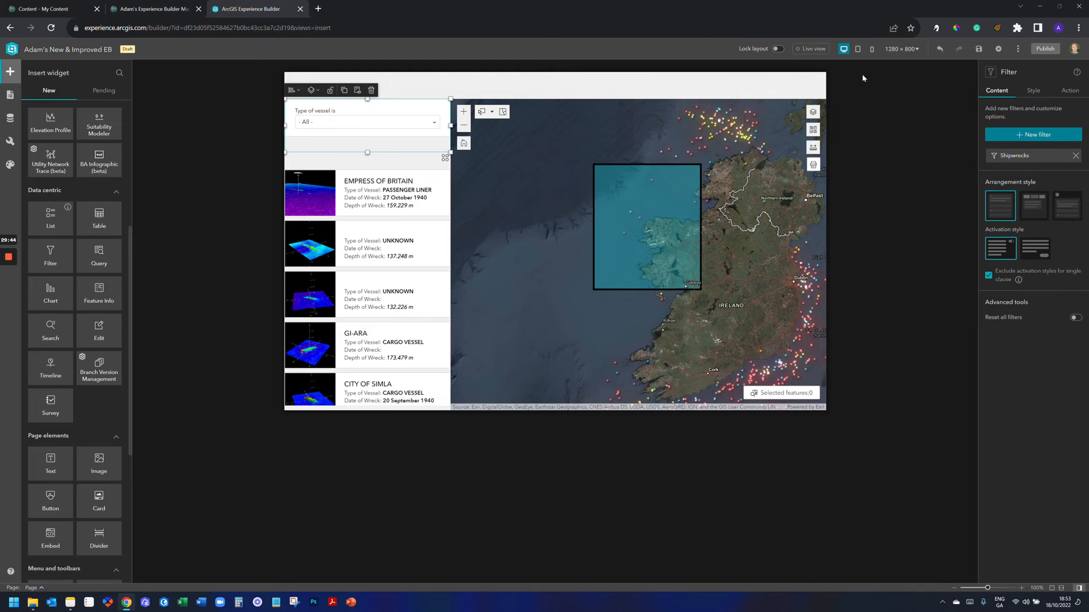
Step: Test the filter in live view by choosing CARGO VESSEL, and examine the filtered wrecks on the map and in the list
left_click(820, 52)
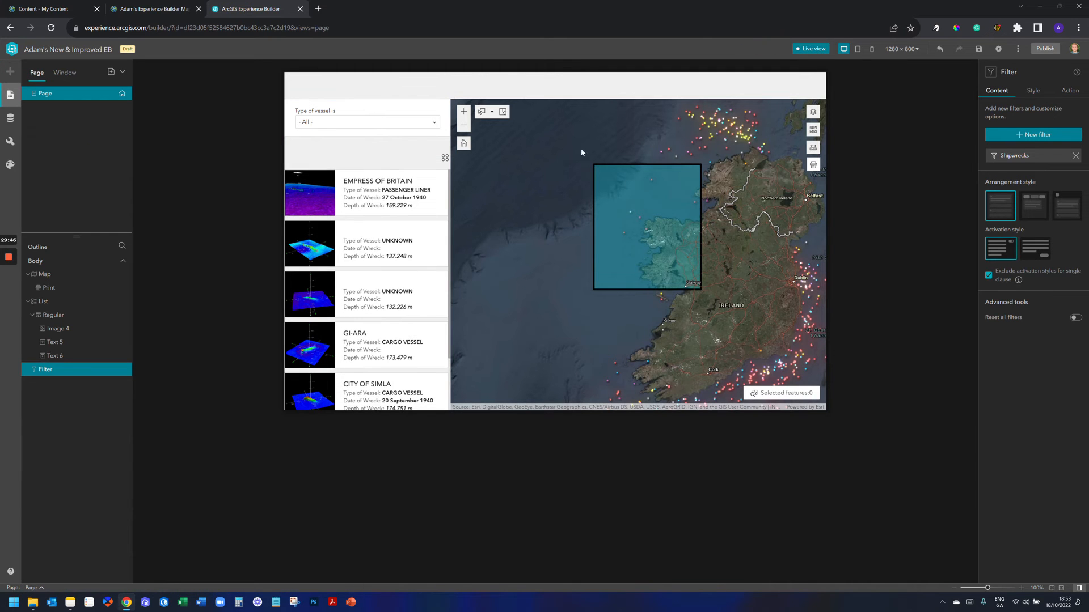
left_click(379, 125)
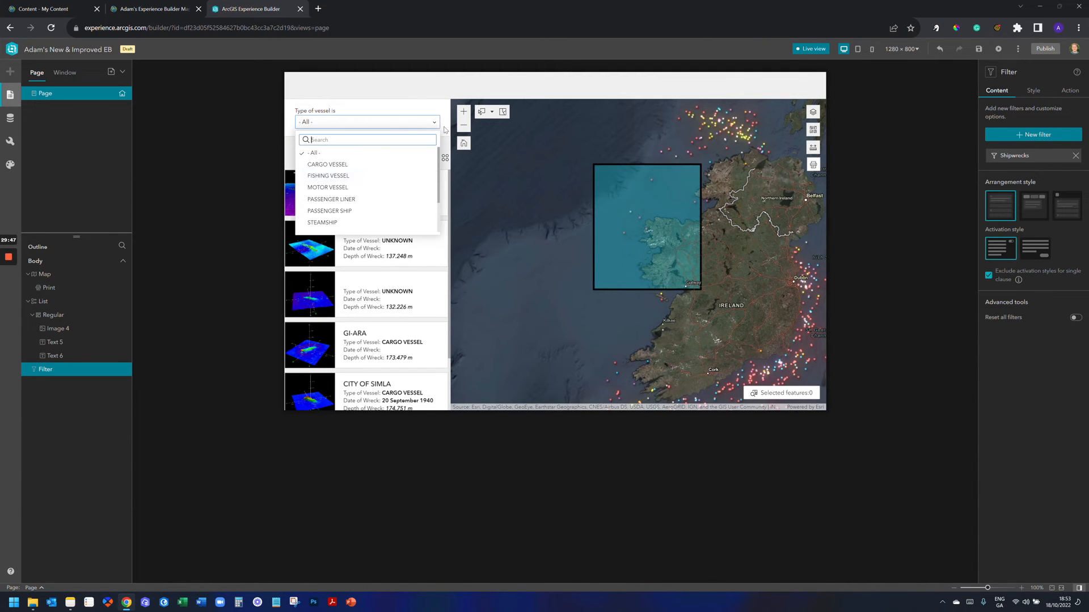
left_click(367, 164)
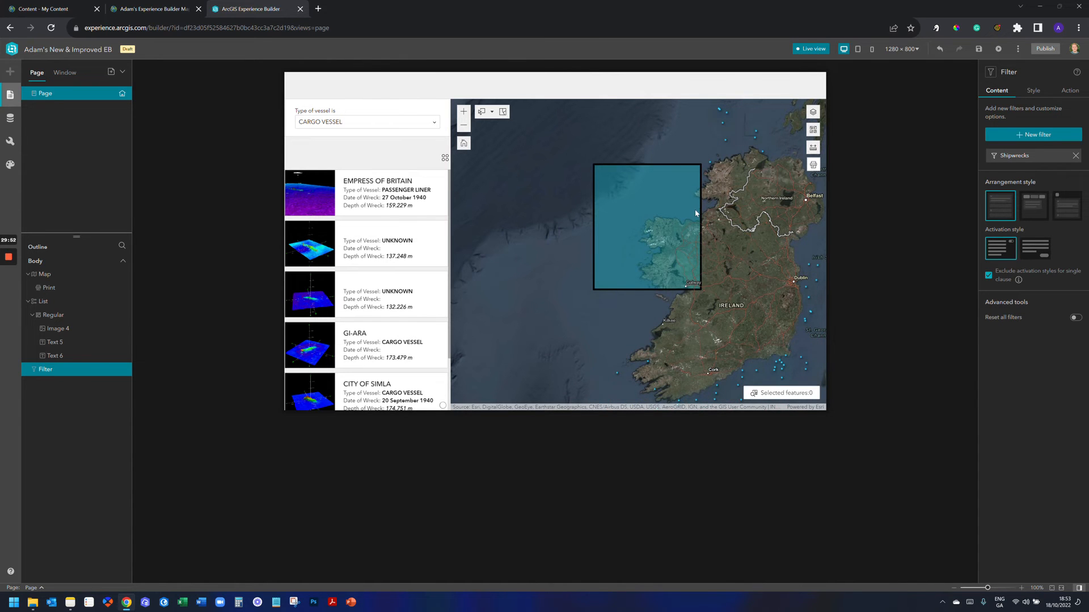
scroll(698, 212, "down", 1)
left_click_drag(708, 231, 671, 232)
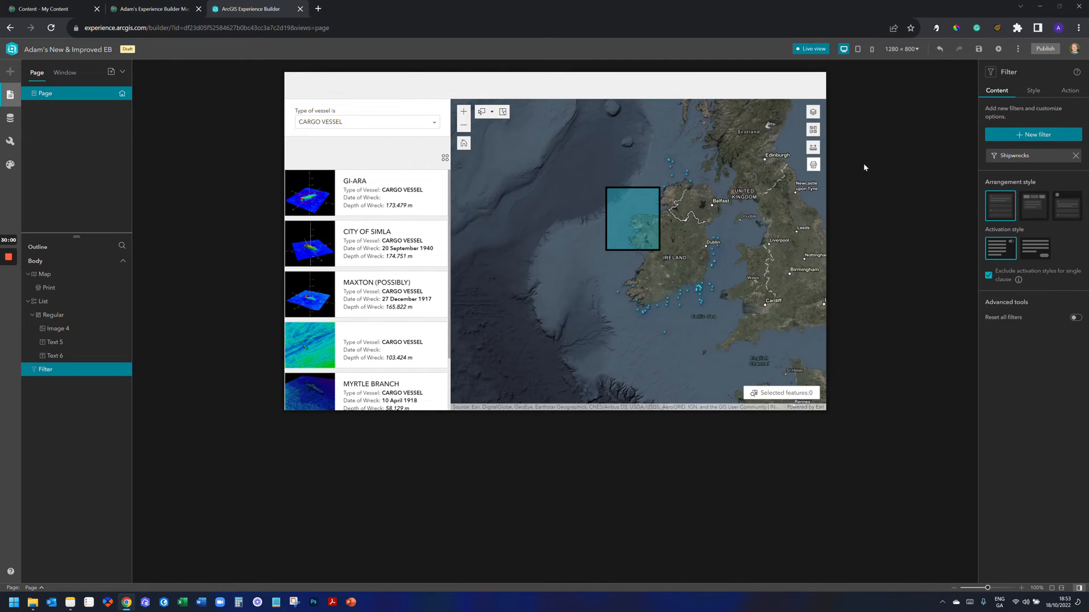
Step: Save the experience
left_click(978, 49)
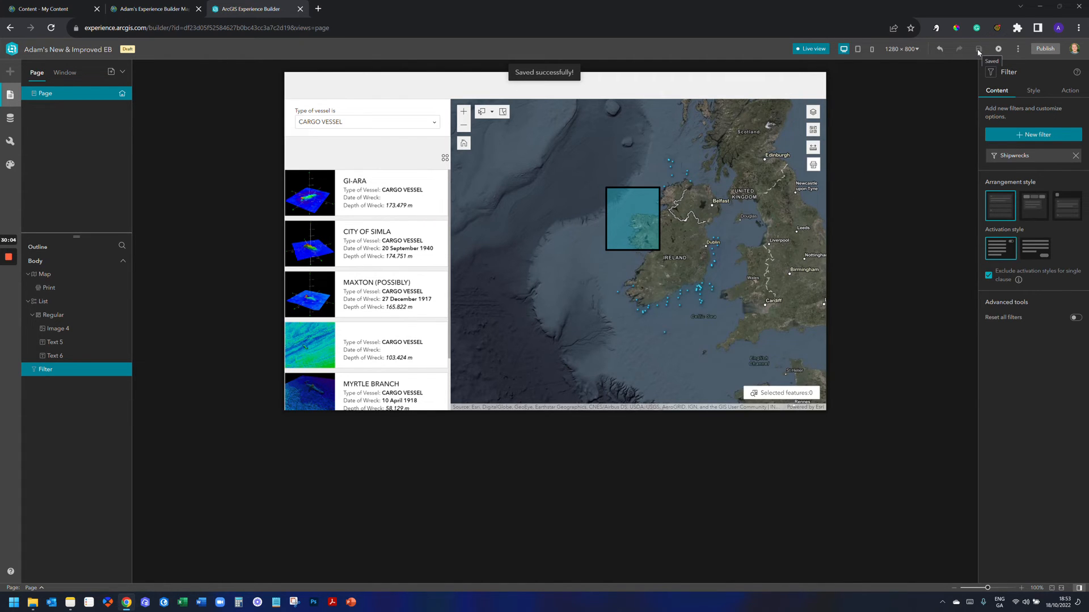
Step: Examine the map's Print widget, including its print extents preview and the available page templates, and close it
left_click(811, 167)
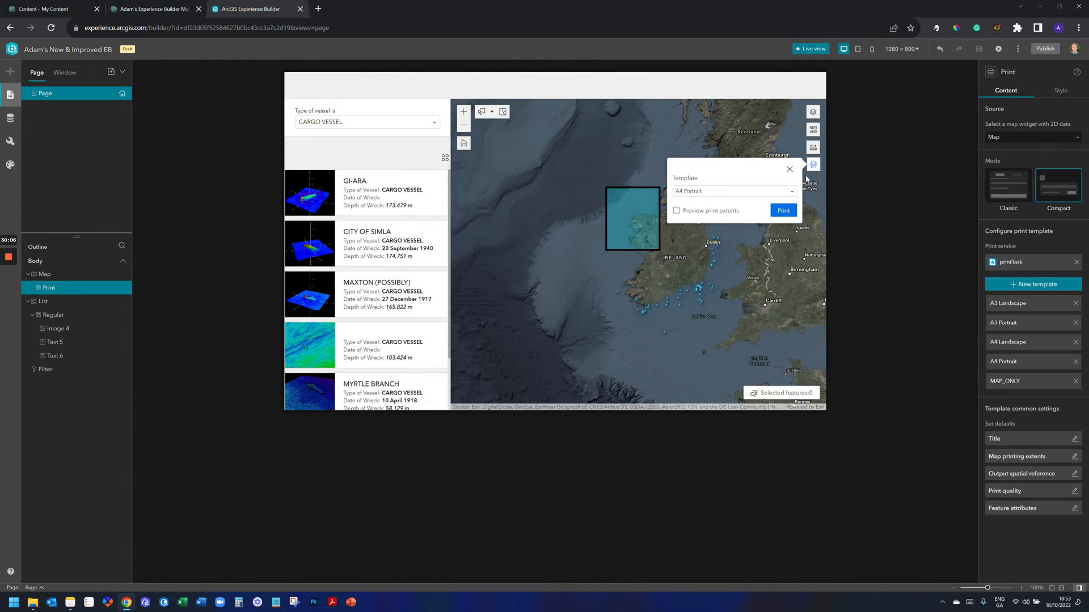
left_click(677, 211)
left_click(677, 211)
left_click(697, 194)
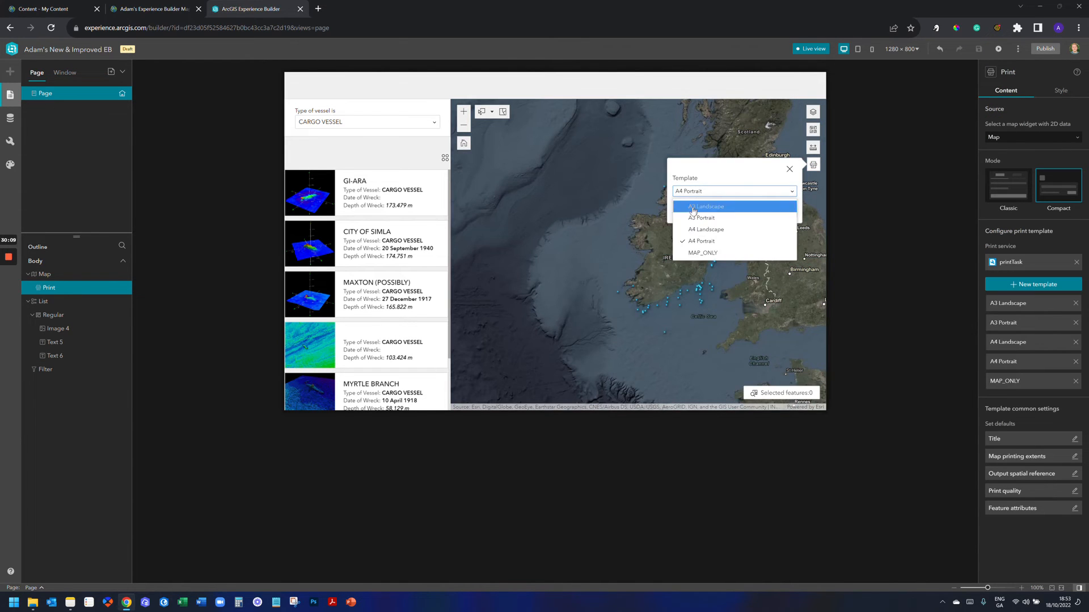
left_click(726, 186)
left_click(790, 168)
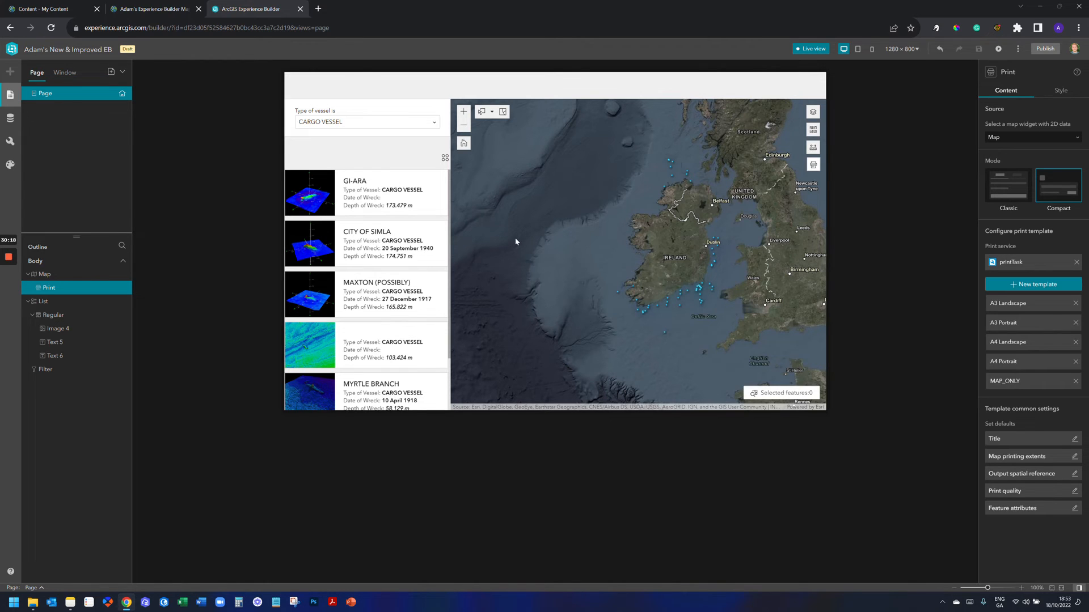
Step: Try the vessel type filter with FISHING VESSEL, MOTOR VESSEL, PASSENGER LINER and PASSENGER SHIP in turn
left_click(404, 130)
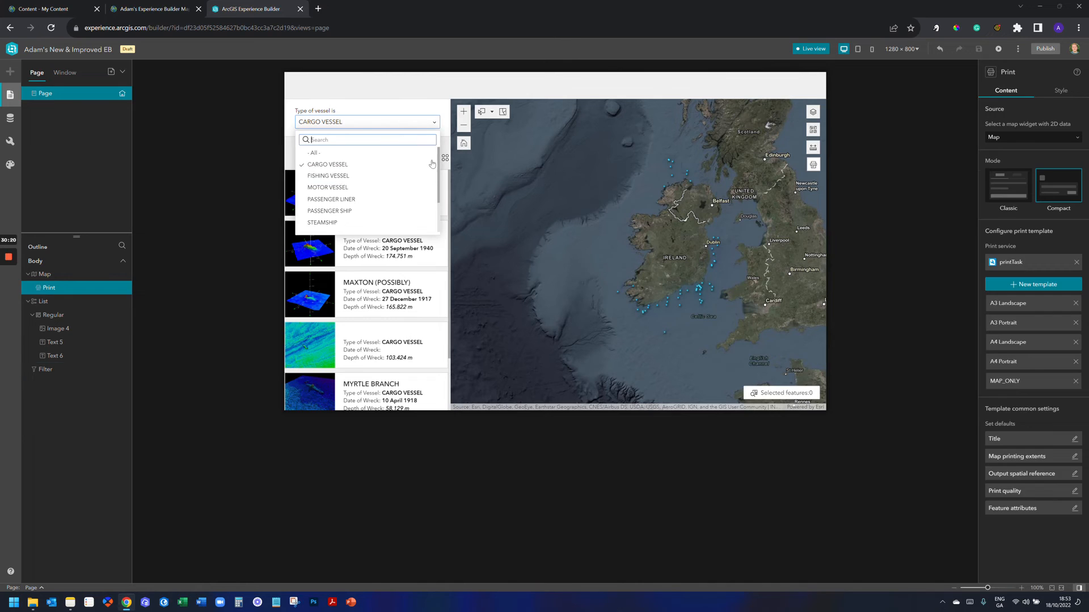
left_click(346, 180)
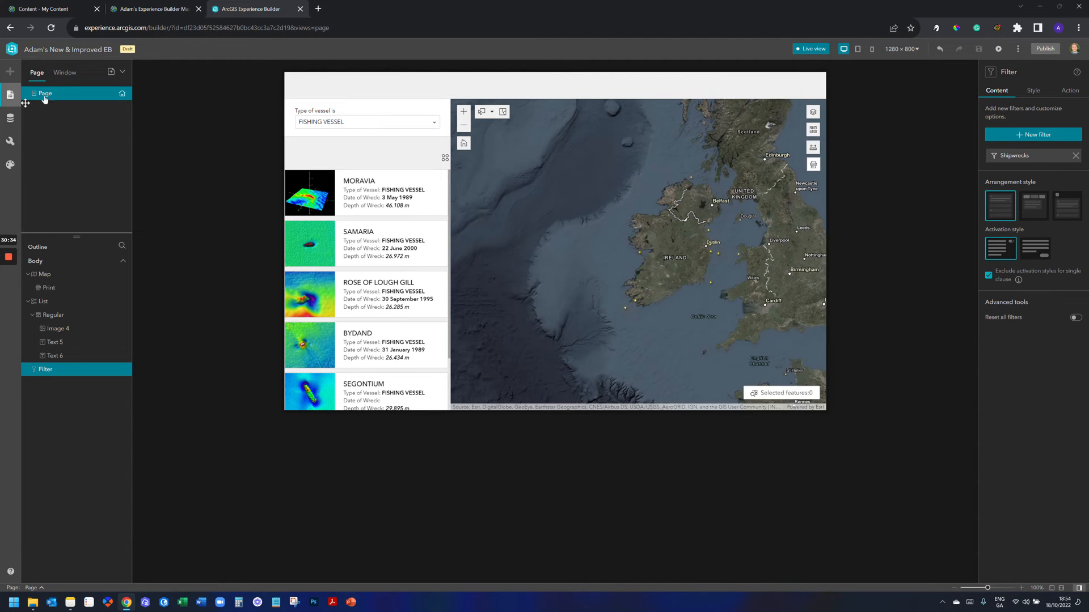
left_click(317, 123)
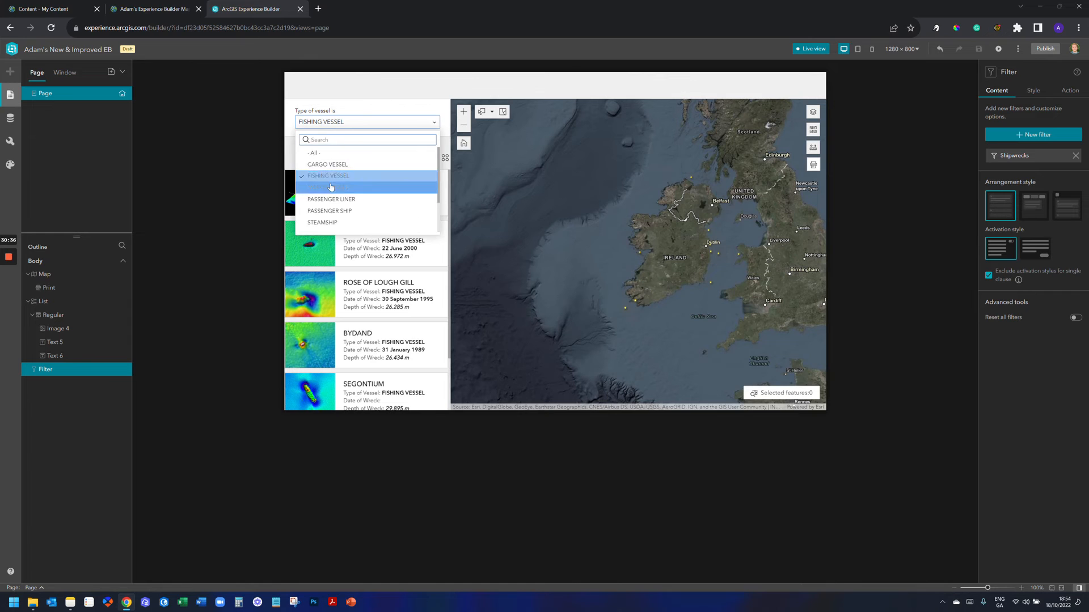
left_click(331, 187)
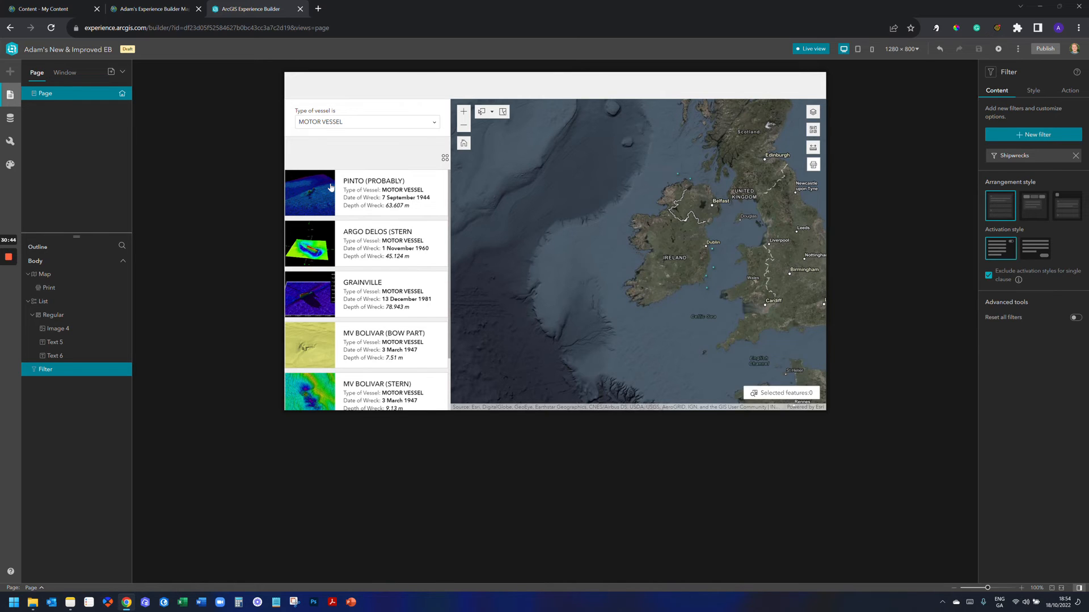
left_click(343, 129)
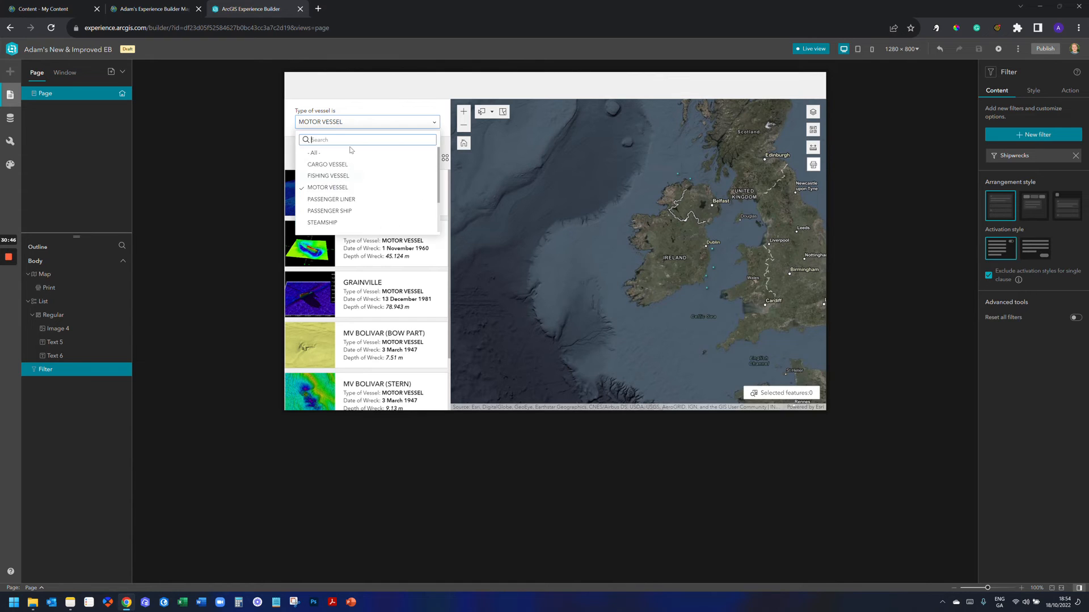
left_click(371, 200)
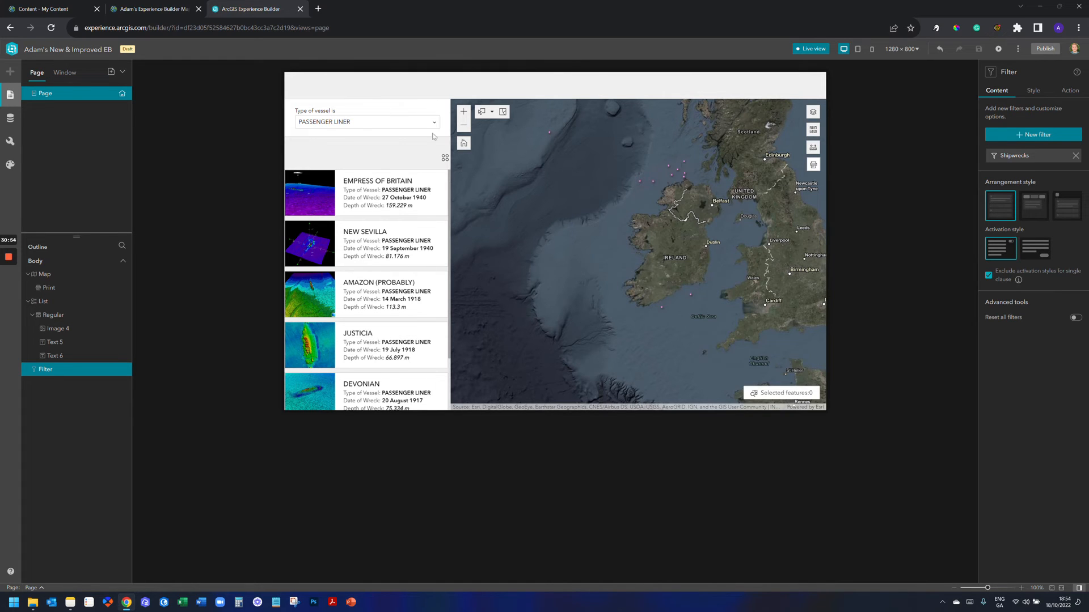
left_click(363, 122)
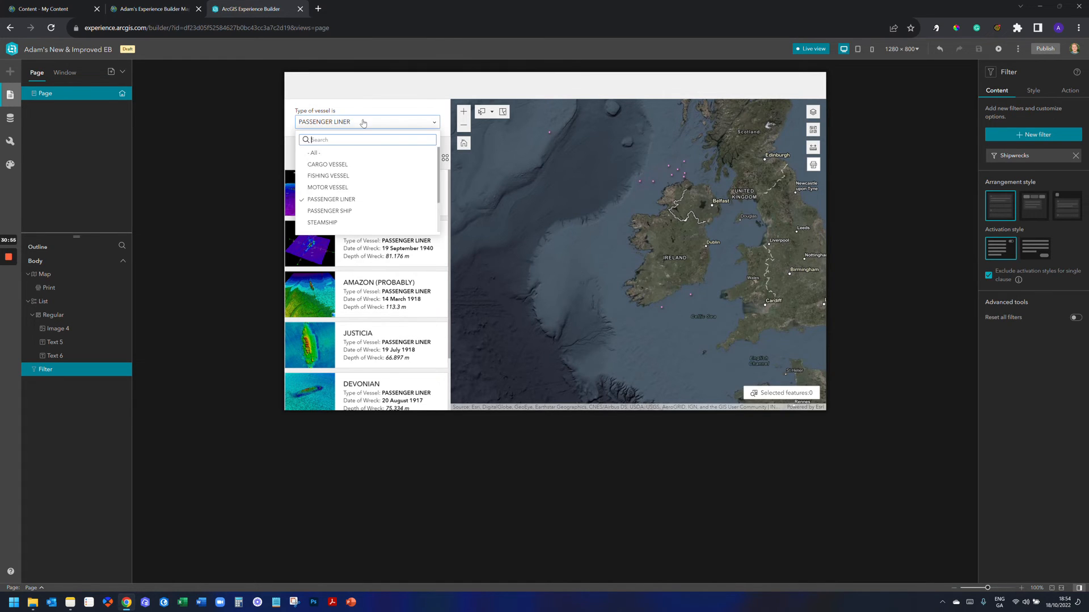
left_click(328, 211)
Step: Filter the wrecks to STEAMSHIP and select those off Ireland's south coast with a selection rectangle on the map
left_click(344, 122)
left_click(339, 223)
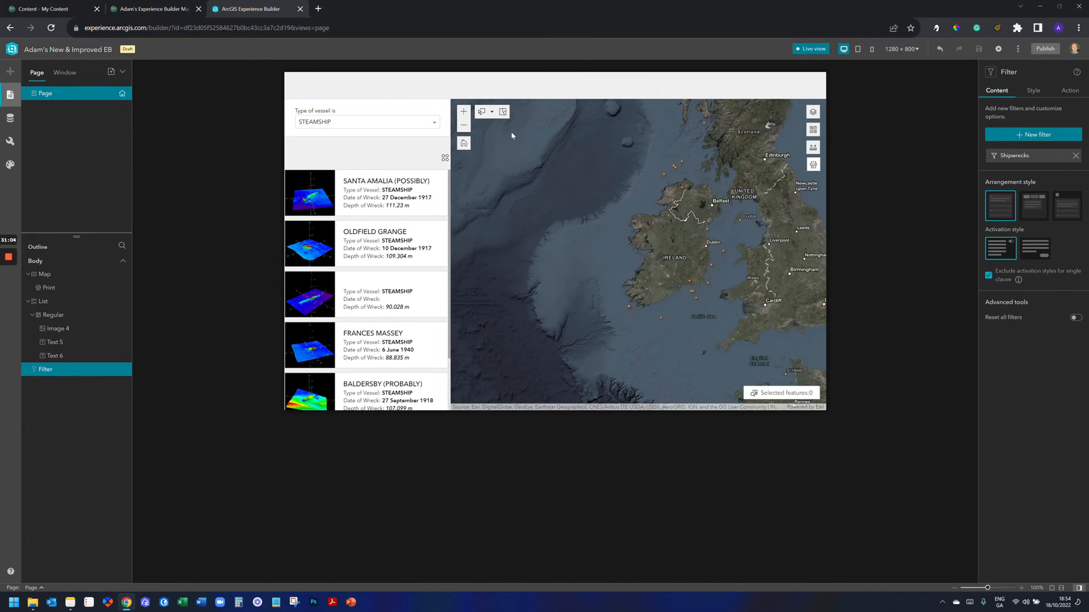
left_click(481, 112)
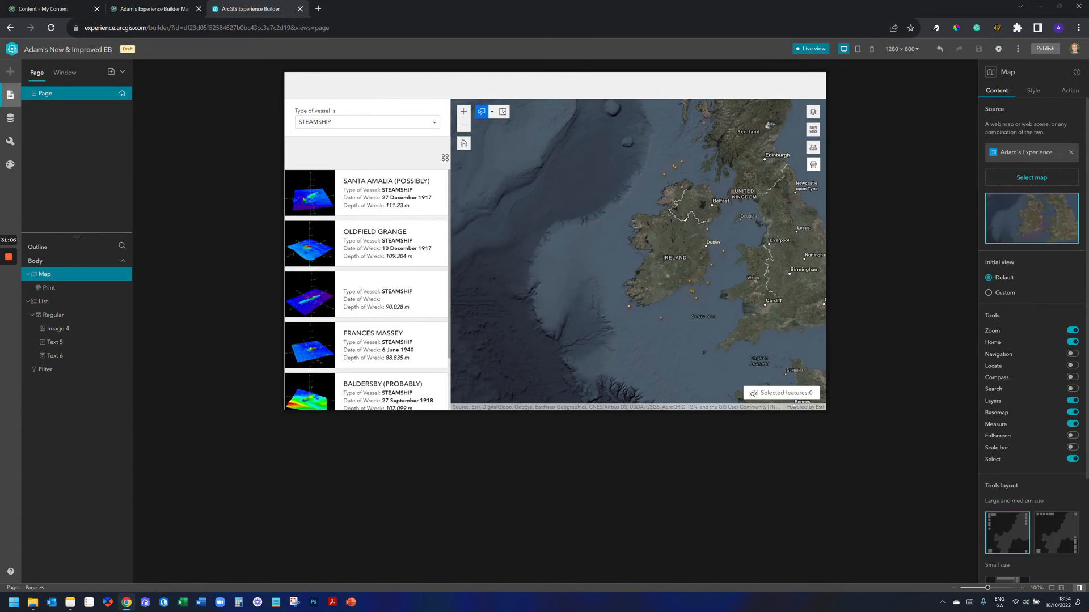
left_click_drag(613, 315, 704, 326)
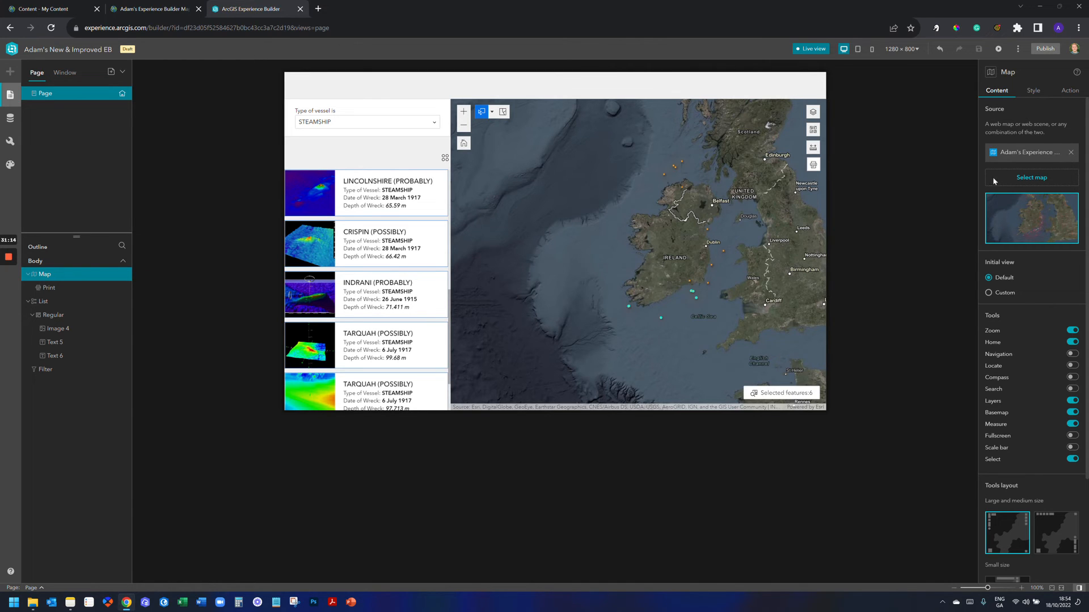
Step: Give the Map widget an Extent changes trigger with the Framework action Filter data records, using the Shipwrecks layer as action data
left_click(1066, 95)
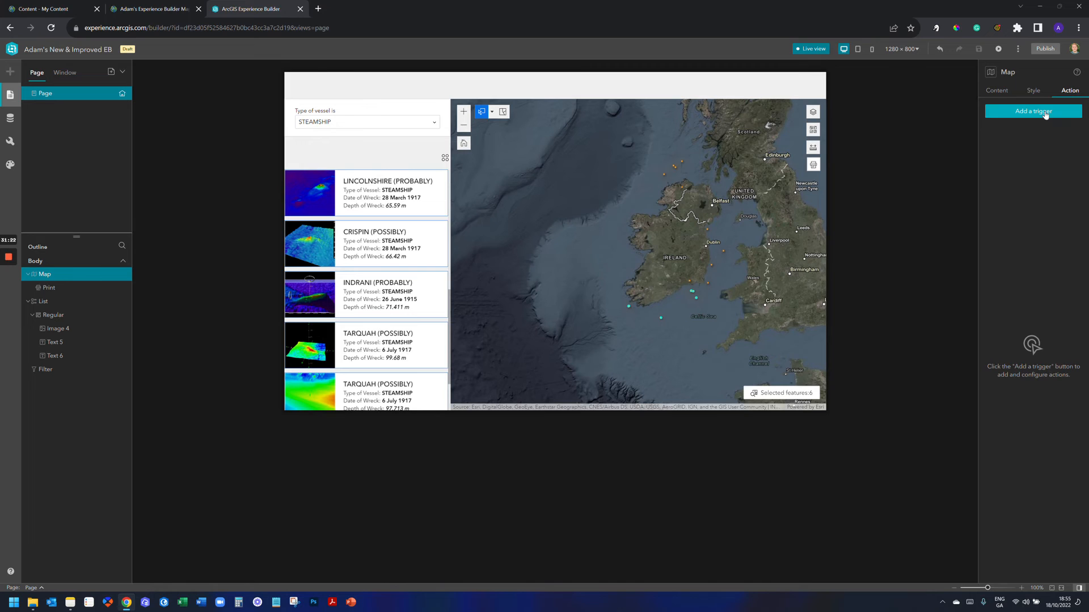
left_click(1046, 114)
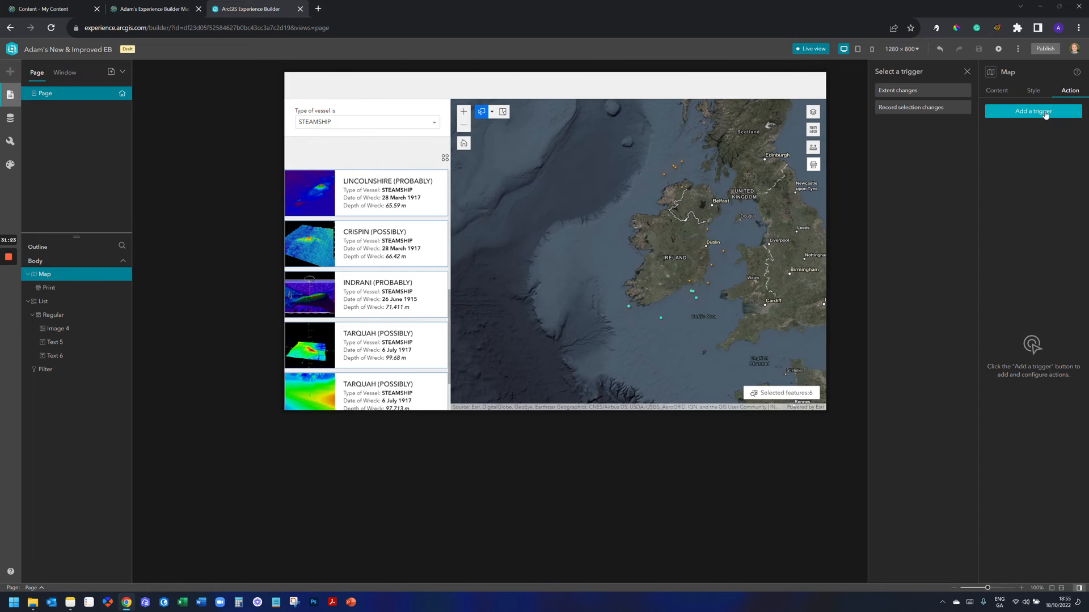
left_click(924, 92)
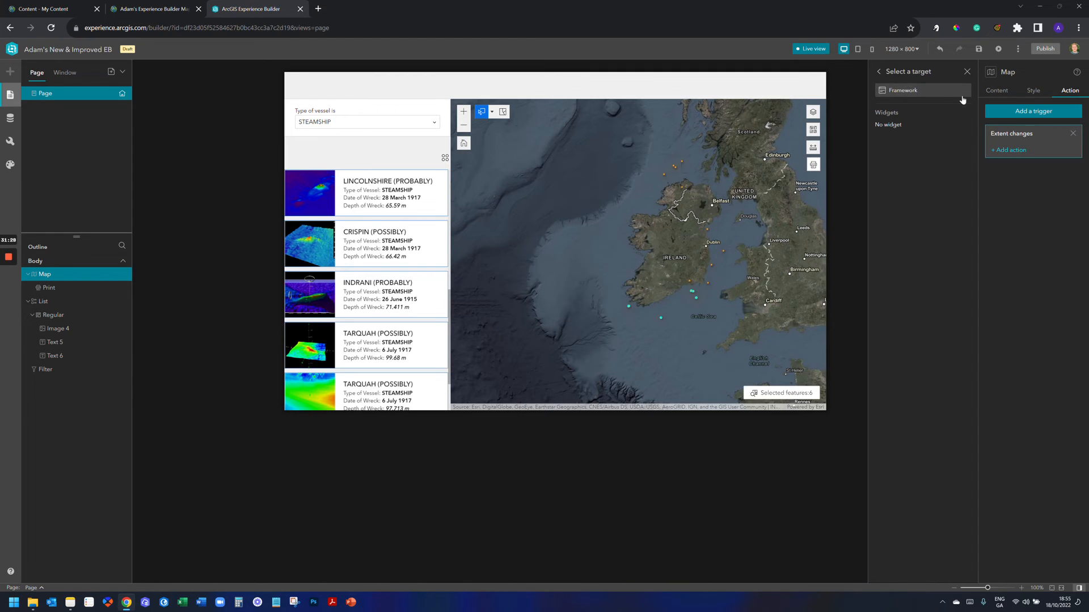
left_click(932, 93)
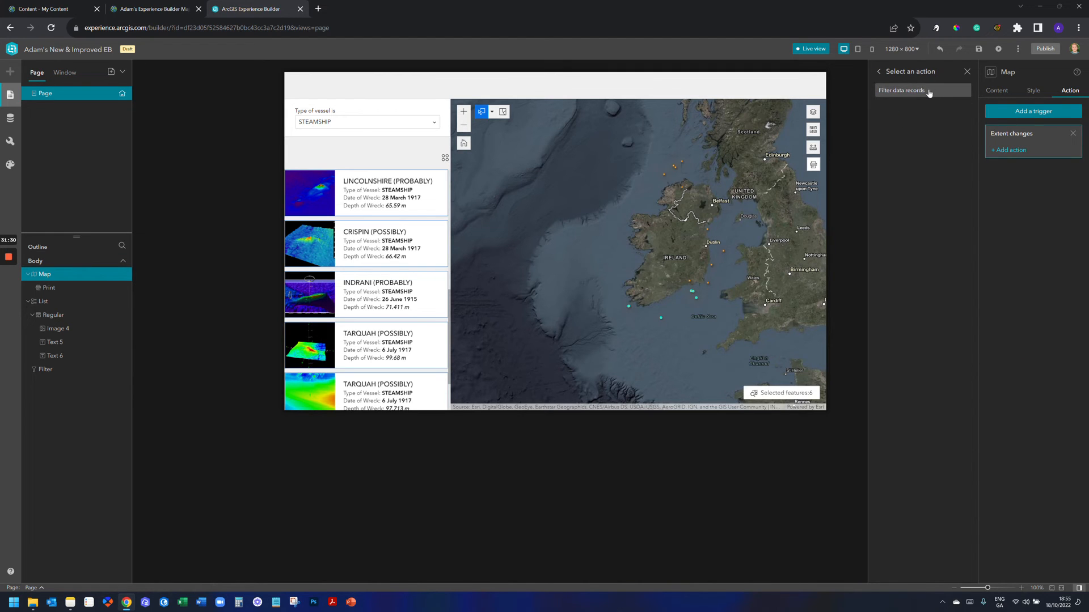
left_click(930, 93)
left_click(957, 109)
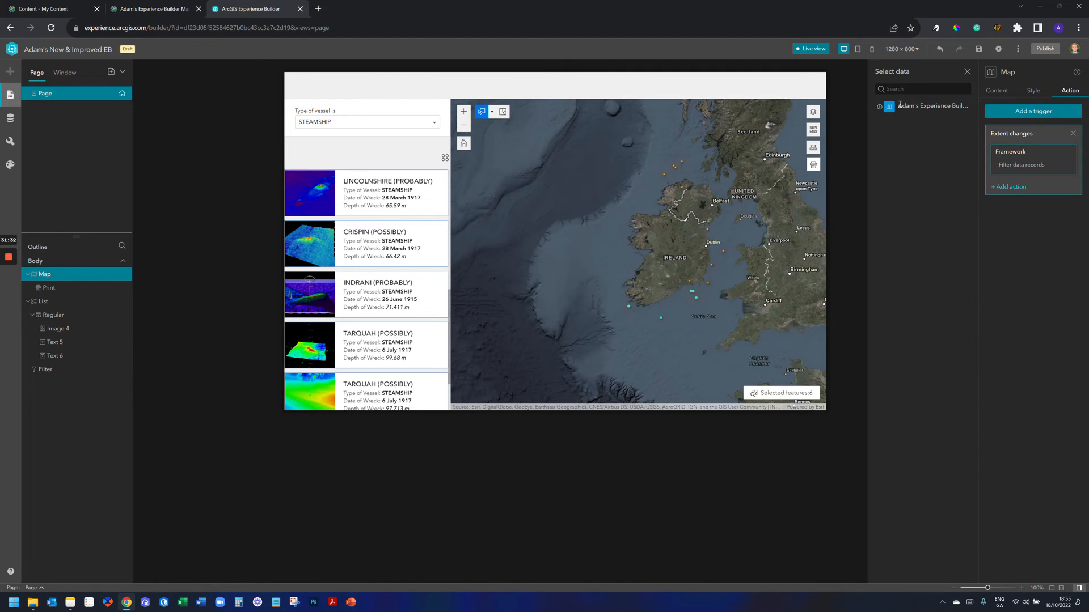
left_click(879, 106)
left_click(917, 133)
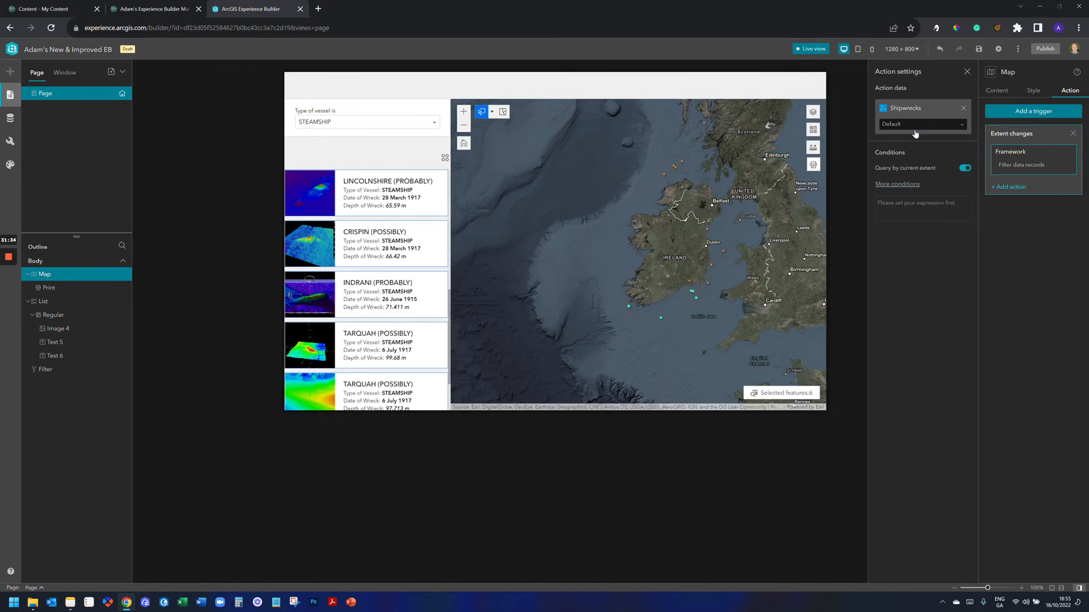
Step: Test the extent filter by zooming the map in on Ireland's south-east coast, and switch from live view to inserting widgets
scroll(696, 282, "up", 2)
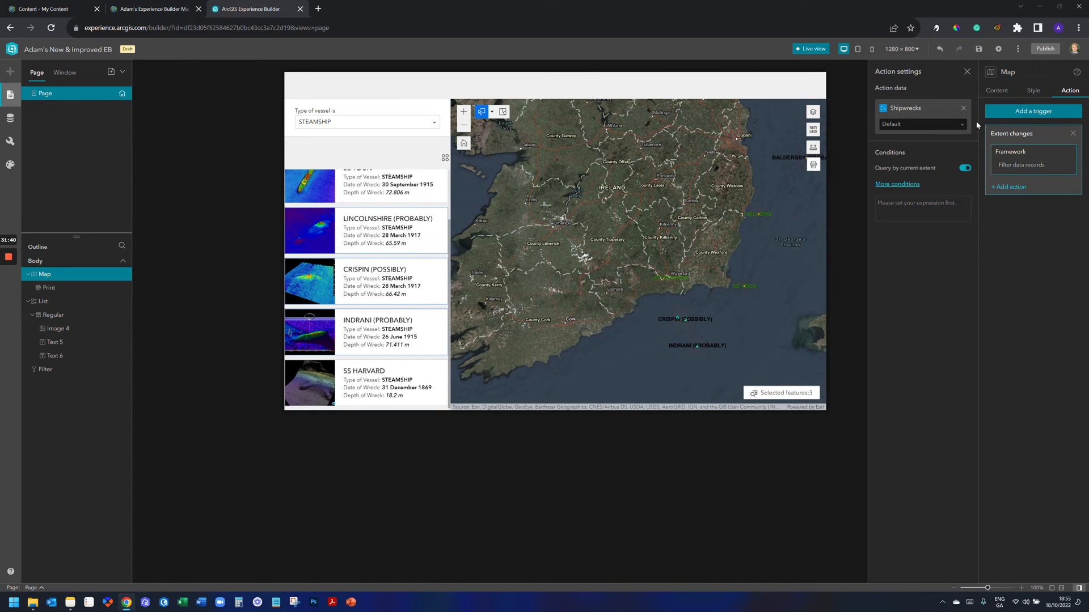
scroll(709, 346, "up", 1)
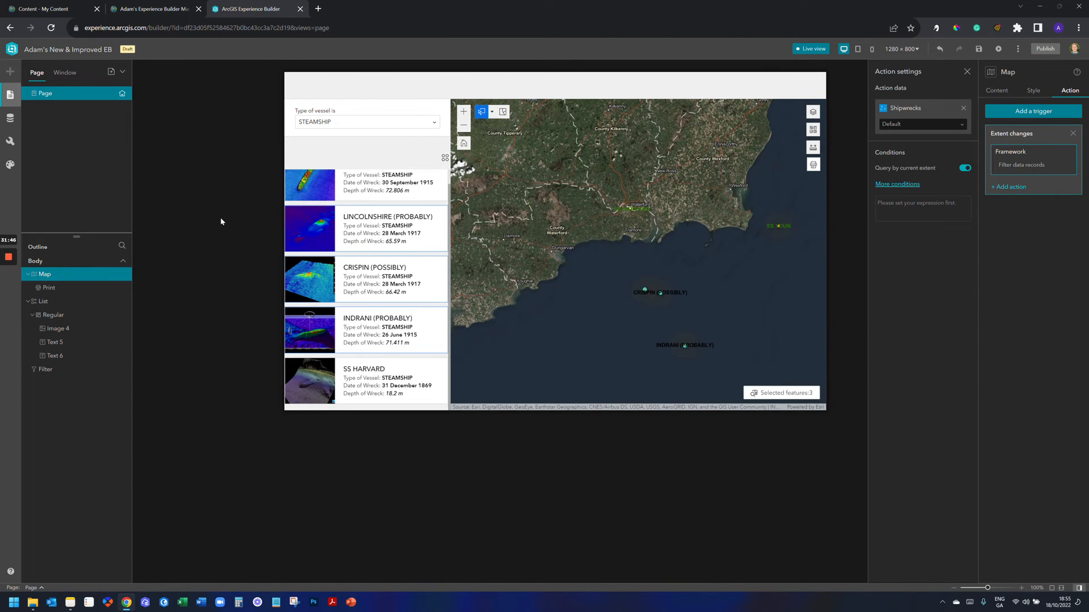
left_click(812, 50)
left_click(10, 72)
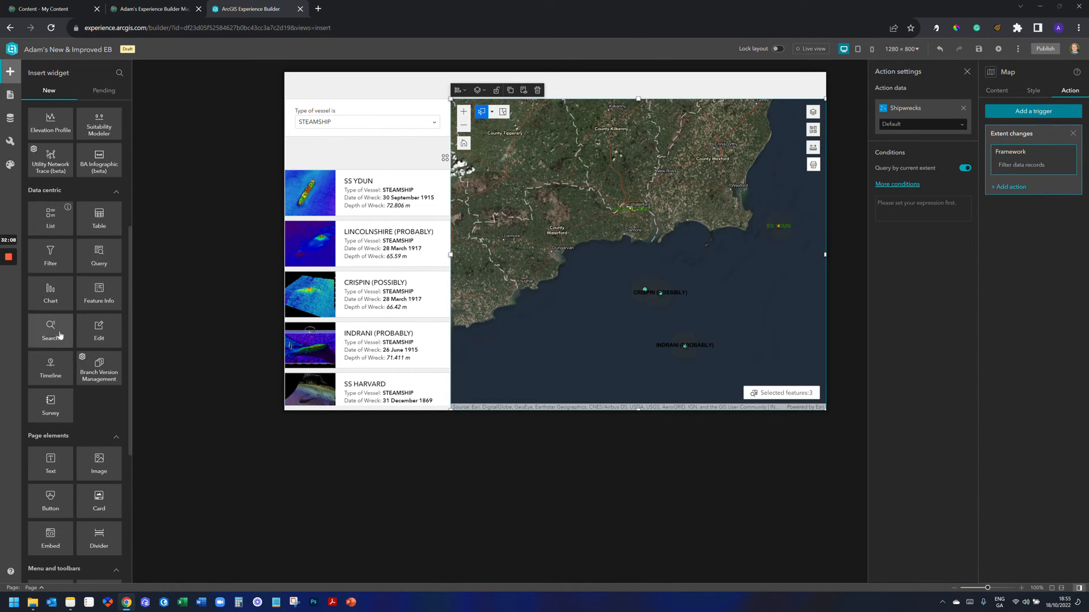
Step: Try out a Feature Info widget connected to Shipwrecks over the map, adjusting its height and placement, and delete it
left_click_drag(98, 294, 703, 252)
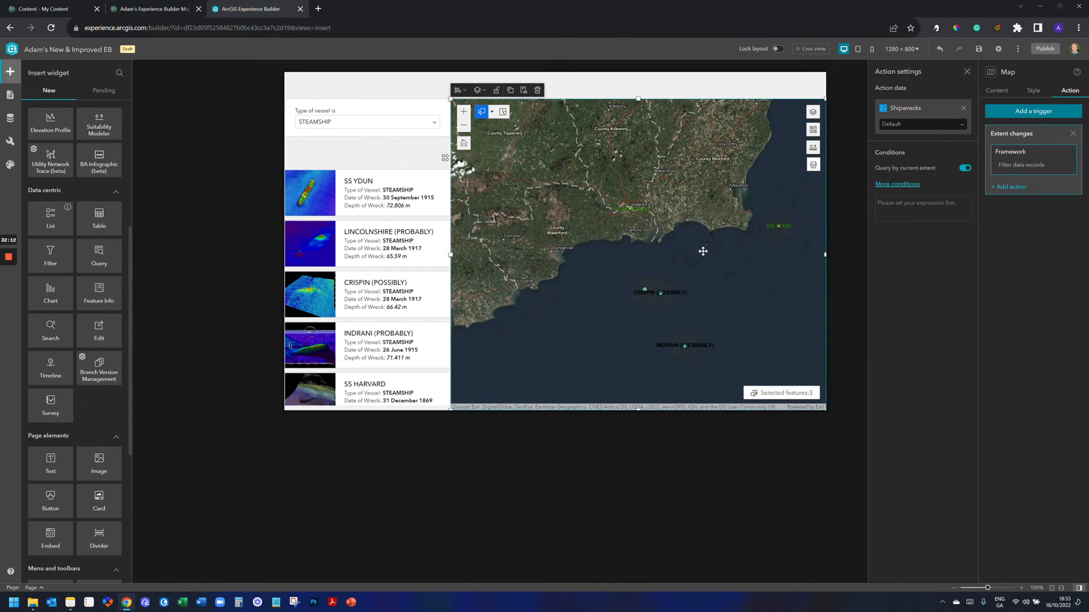
left_click(1030, 129)
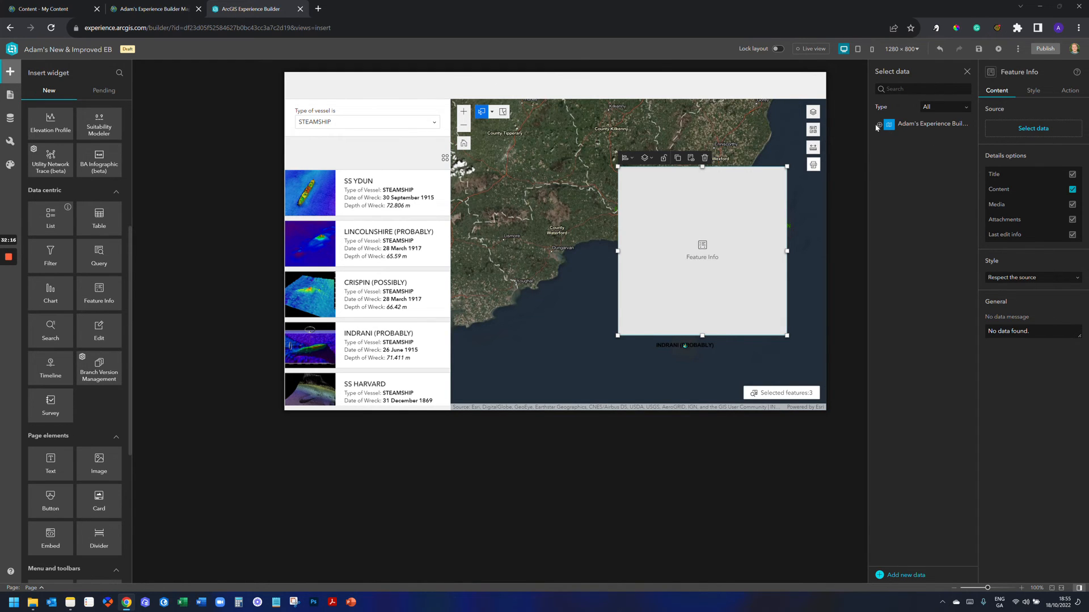
left_click(879, 125)
left_click(910, 153)
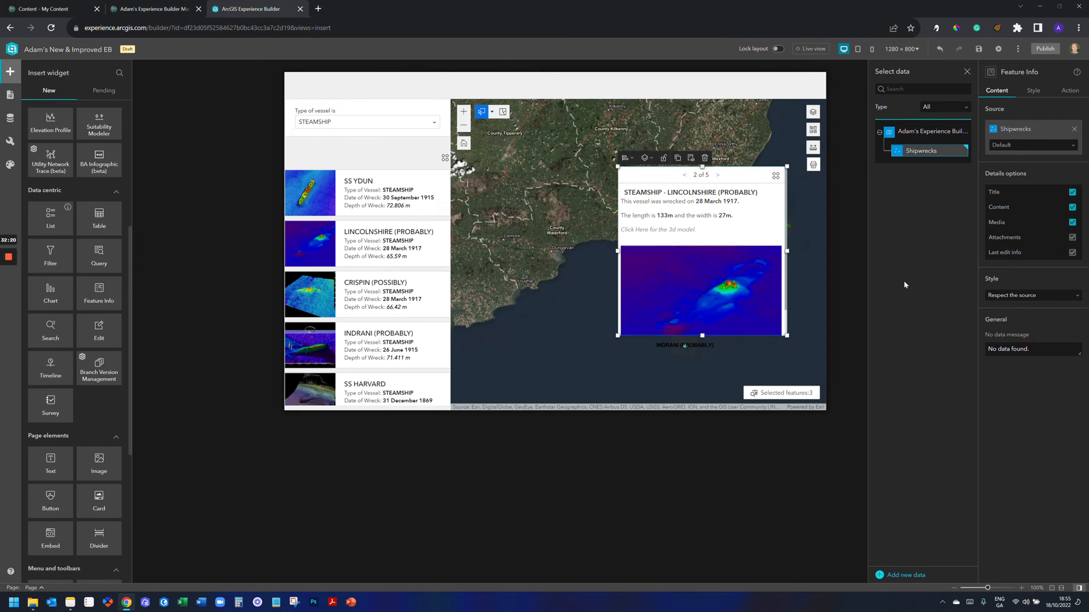
left_click_drag(702, 335, 703, 353)
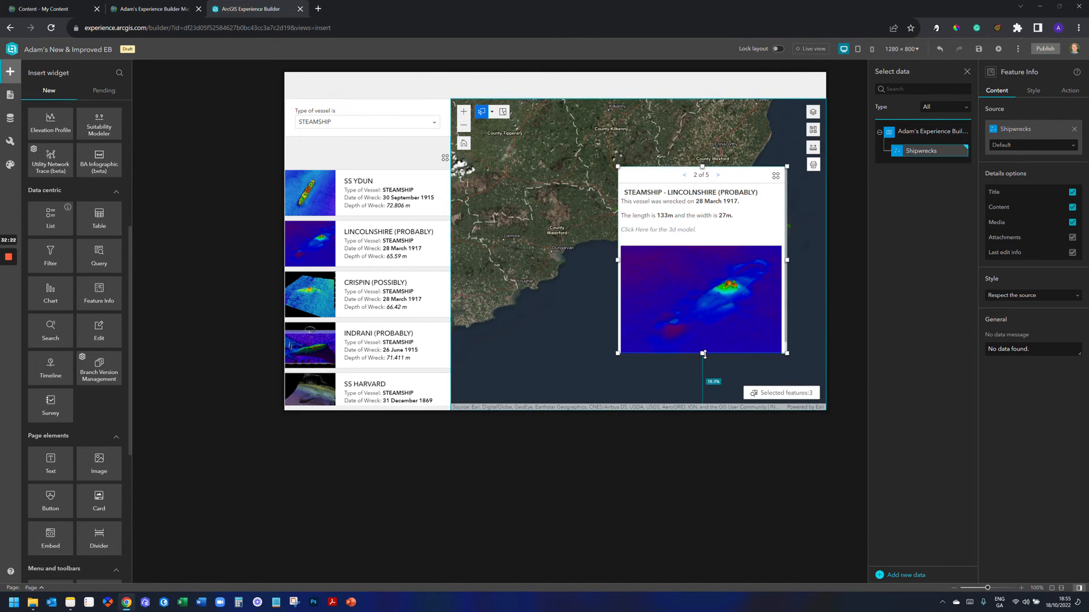
left_click_drag(708, 226, 567, 250)
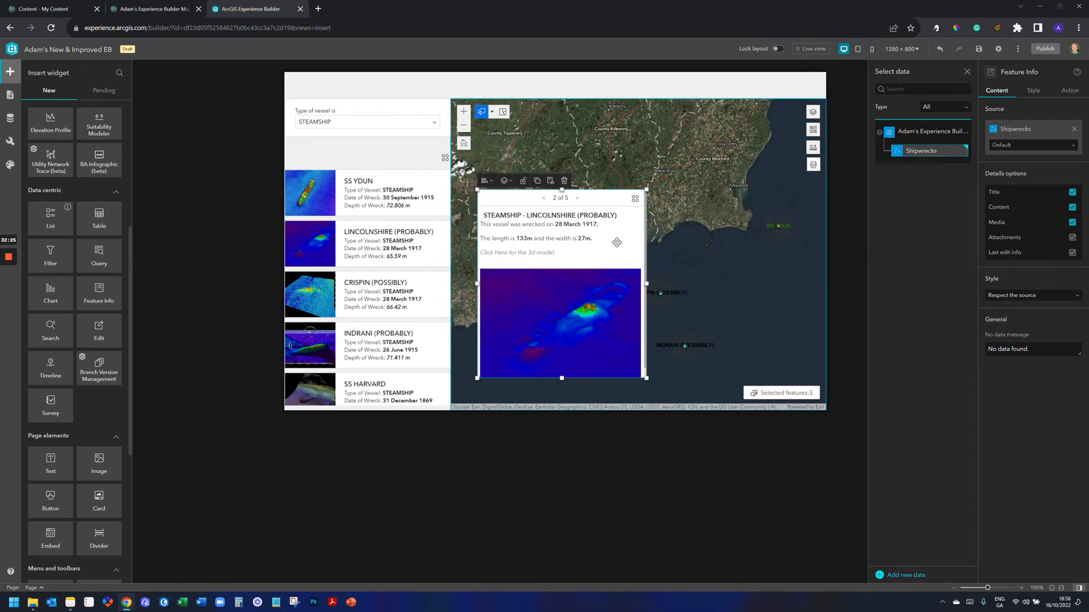
left_click(564, 181)
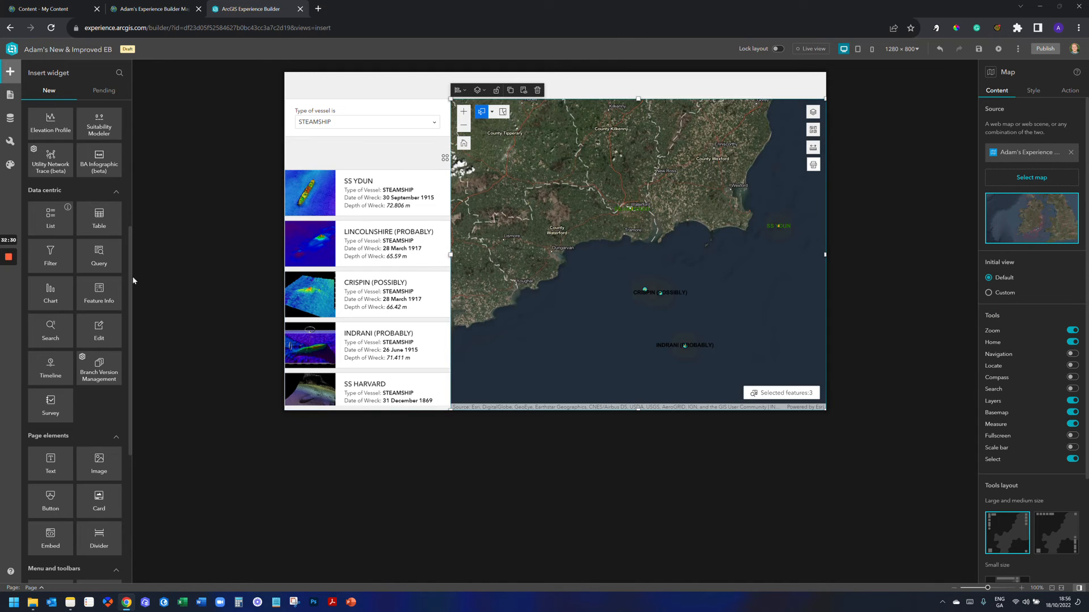
Step: Insert a Search widget between the vessel type filter and the wreck list, fitted to the width of that column
left_click_drag(50, 332, 380, 165)
left_click_drag(379, 164, 377, 149)
left_click_drag(456, 152, 447, 152)
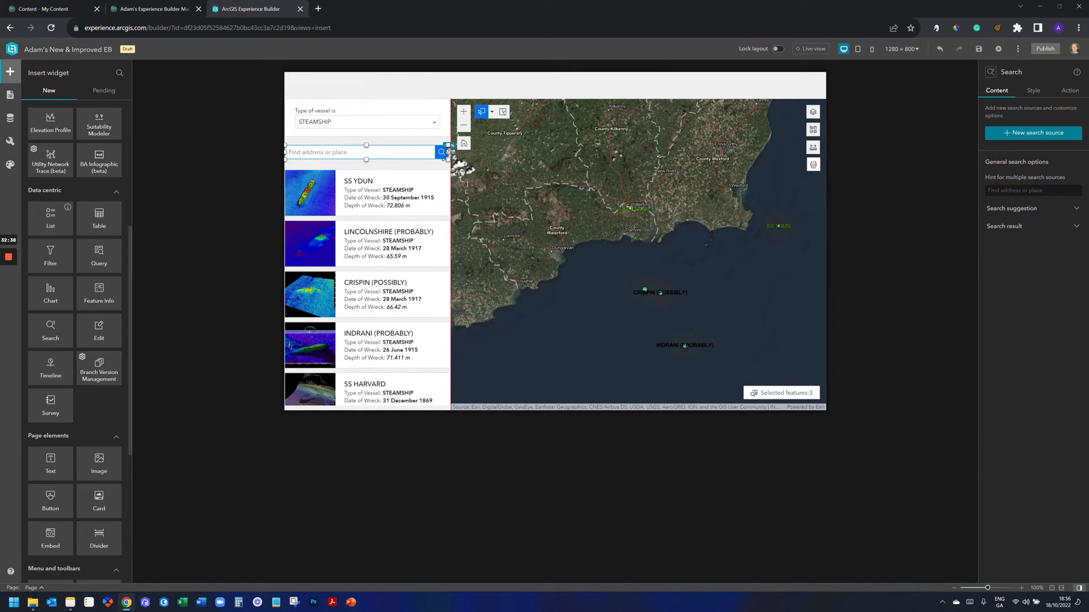
left_click_drag(369, 154, 370, 147)
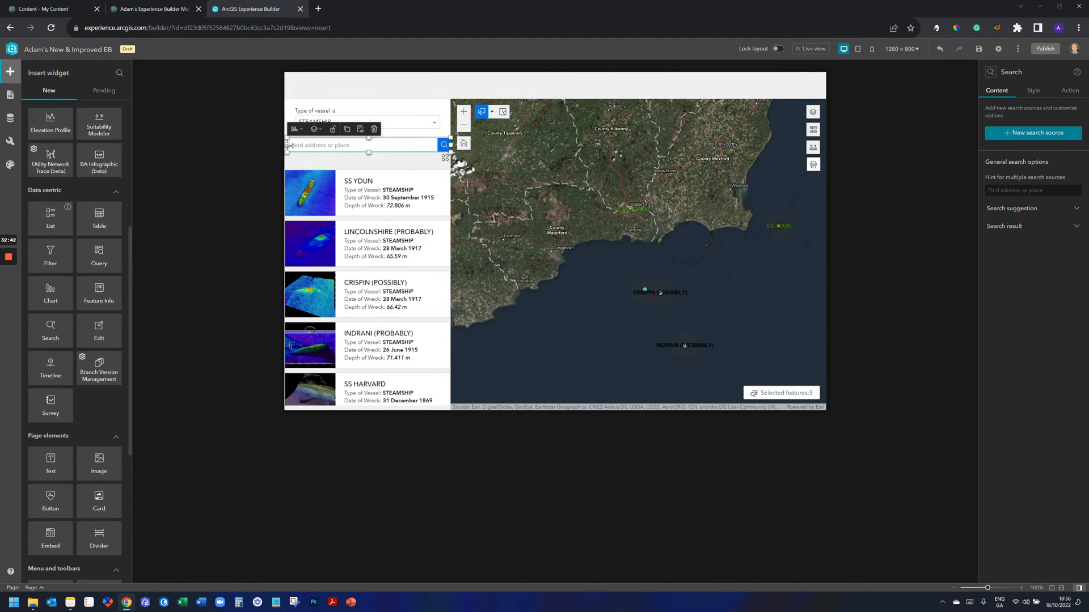
left_click_drag(289, 145, 285, 146)
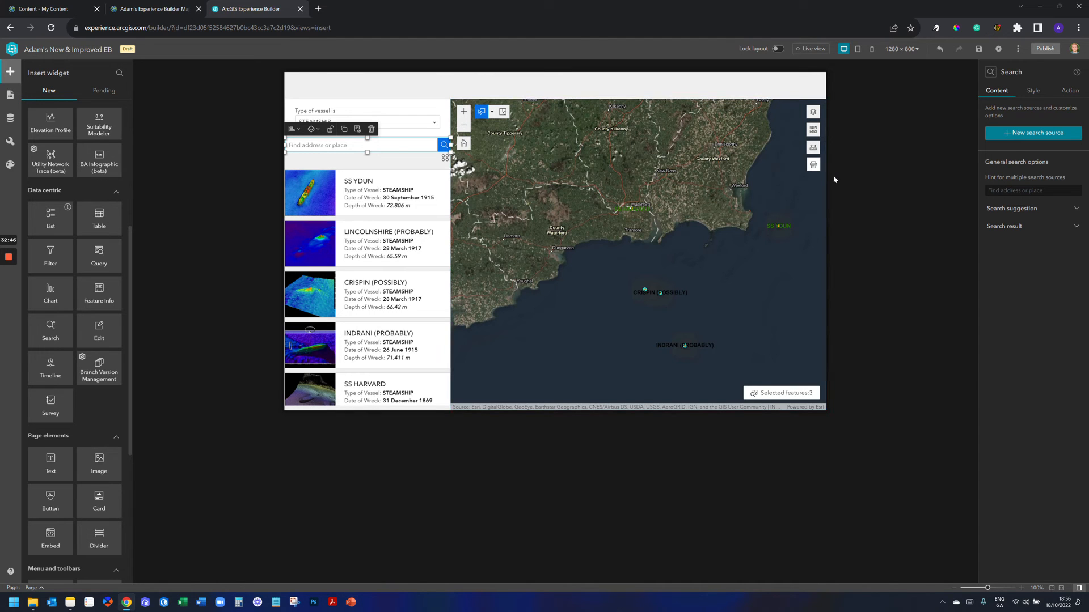
Step: Add a layer search source to the Search widget, using the Shipwrecks layer of the web map
left_click(1055, 134)
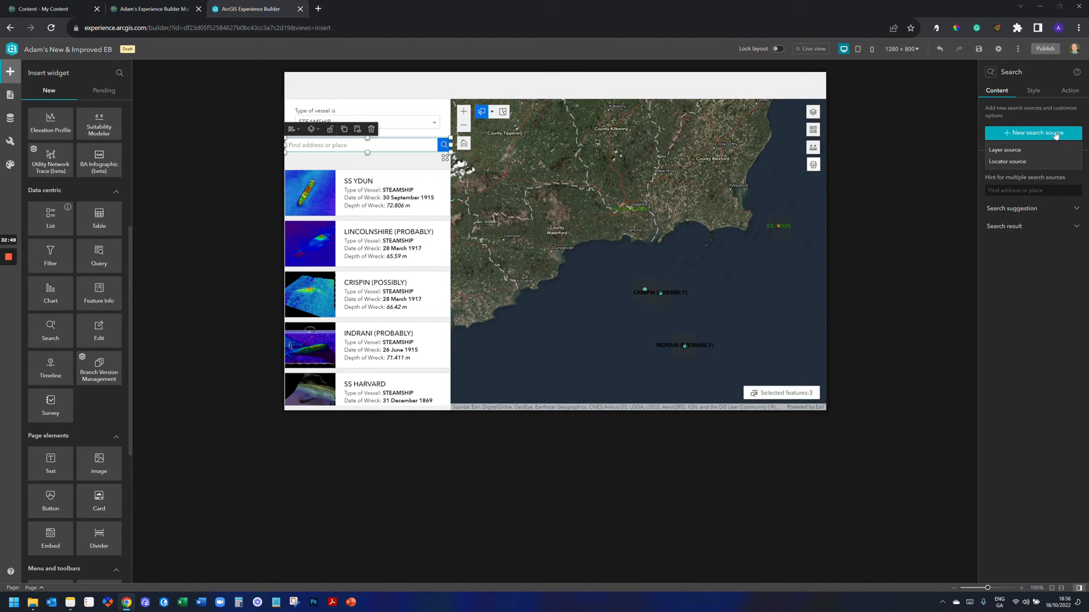
left_click(1017, 150)
left_click(927, 107)
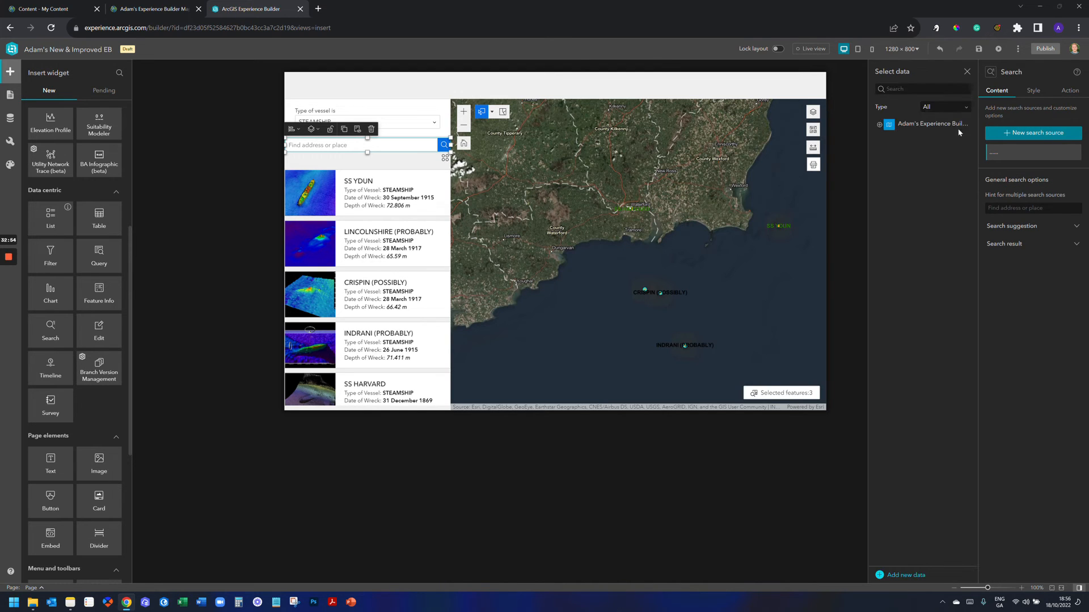
left_click(880, 125)
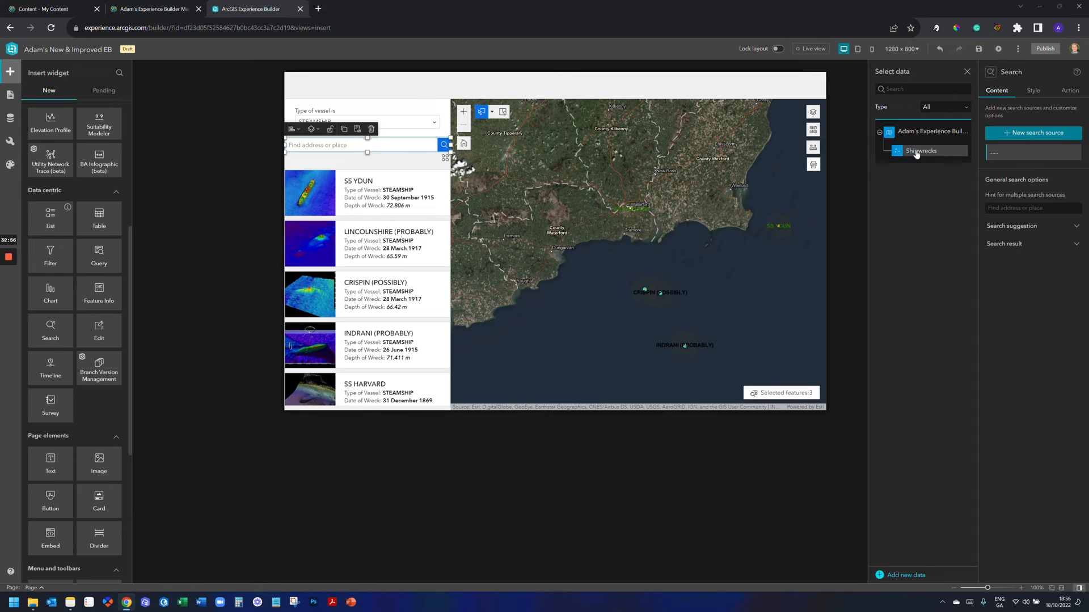
left_click(914, 151)
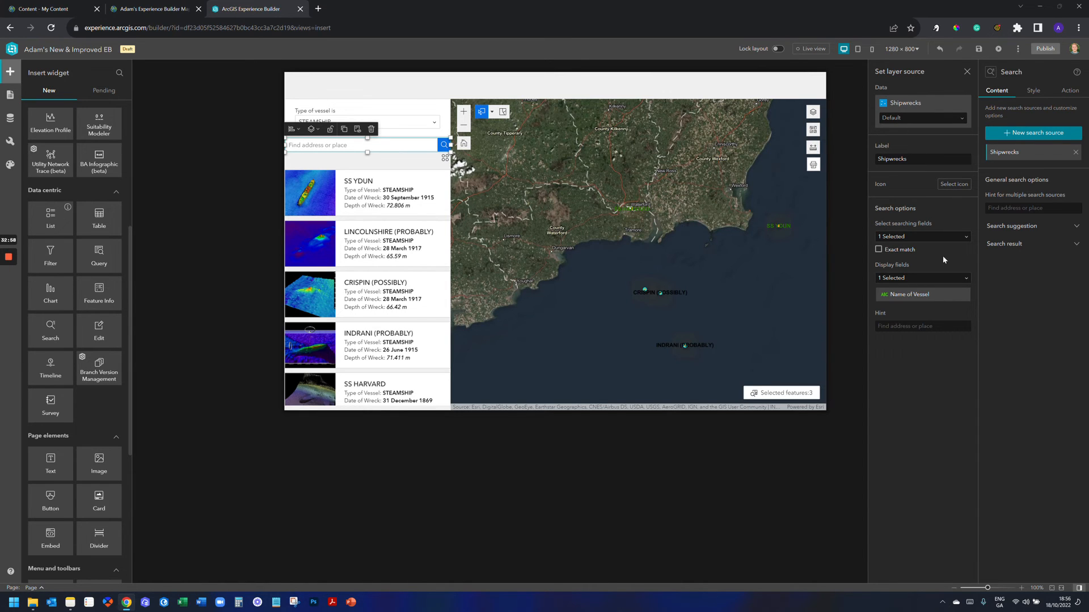
Step: Check which searching fields are available and selected for the Shipwrecks search source
left_click(961, 239)
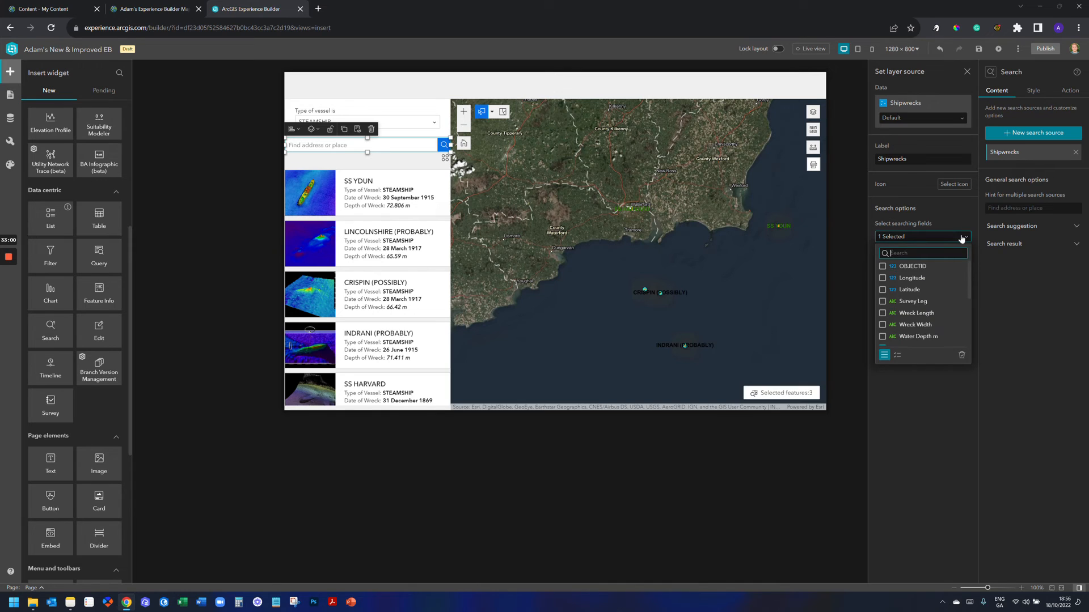
scroll(918, 313, "down", 2)
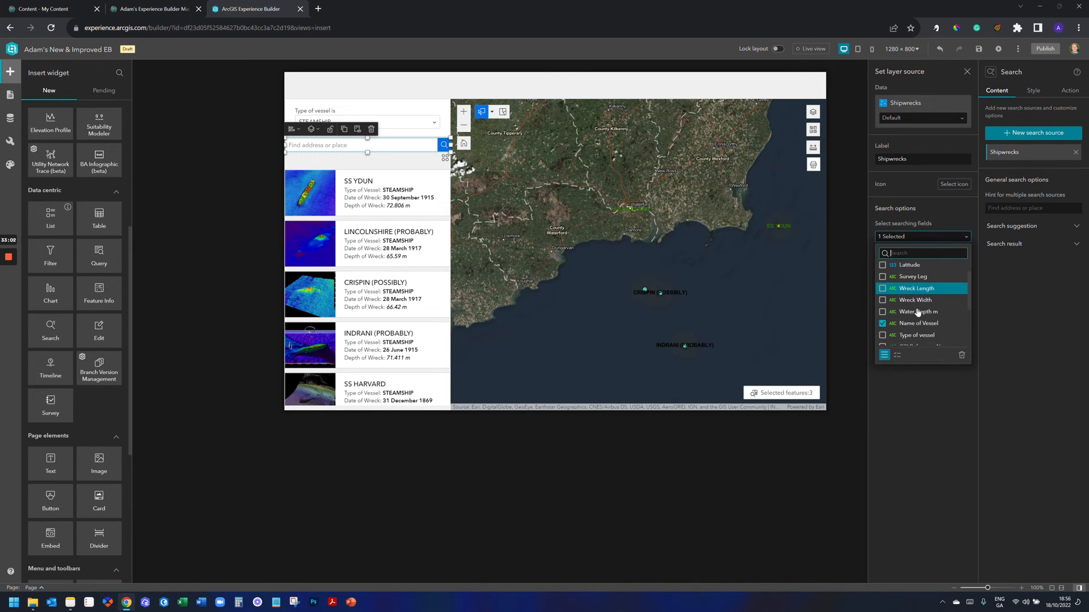
left_click(967, 437)
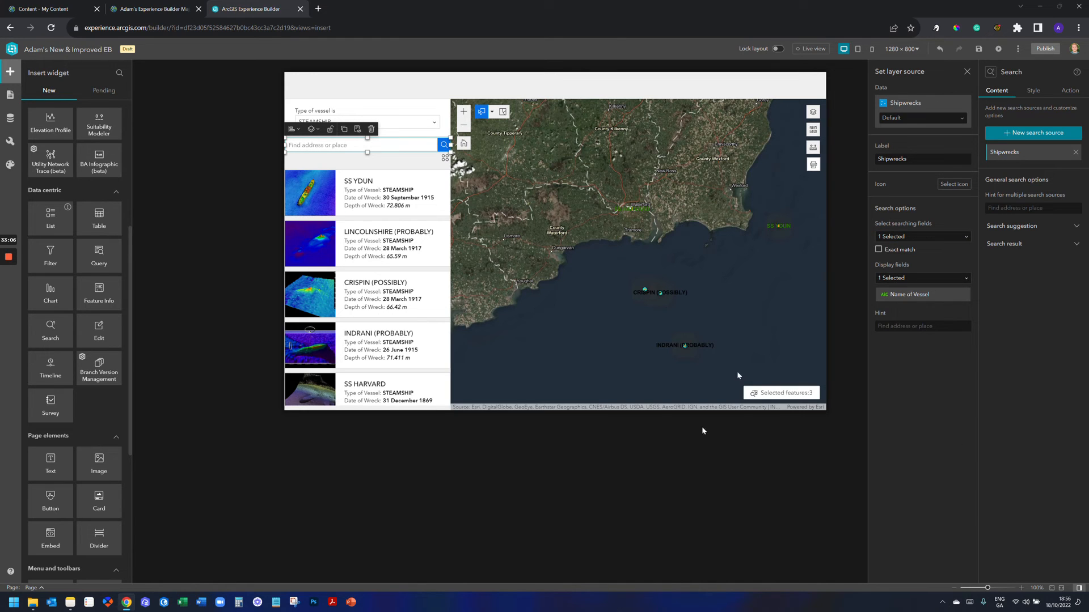
Step: Switch to live view, test the Search widget with the vessel name SS YDUN, and clear the search
left_click(806, 50)
left_click(361, 145)
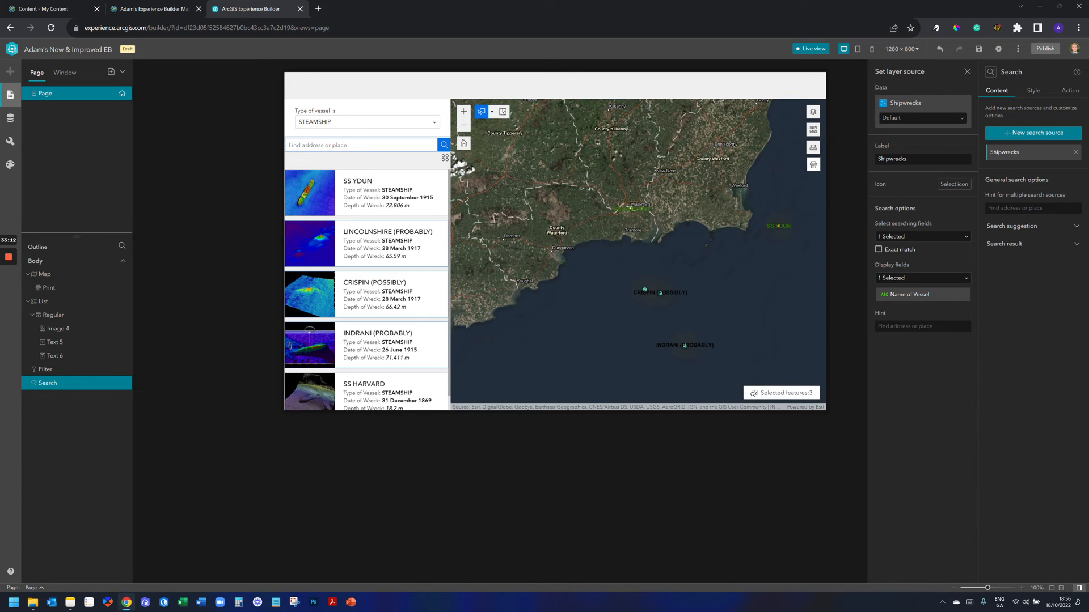
type("SS YDUN")
key("Return")
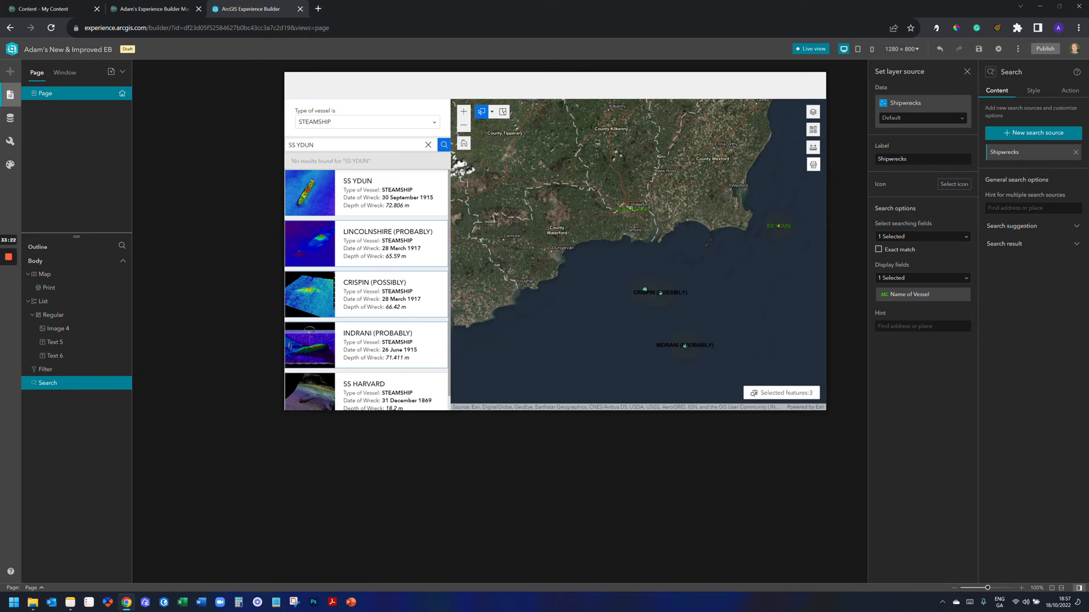
left_click(427, 146)
Step: Try the partial vessel name "SS Y" in the Search widget, close the action settings, and clear the search
mouse_move(8, 294)
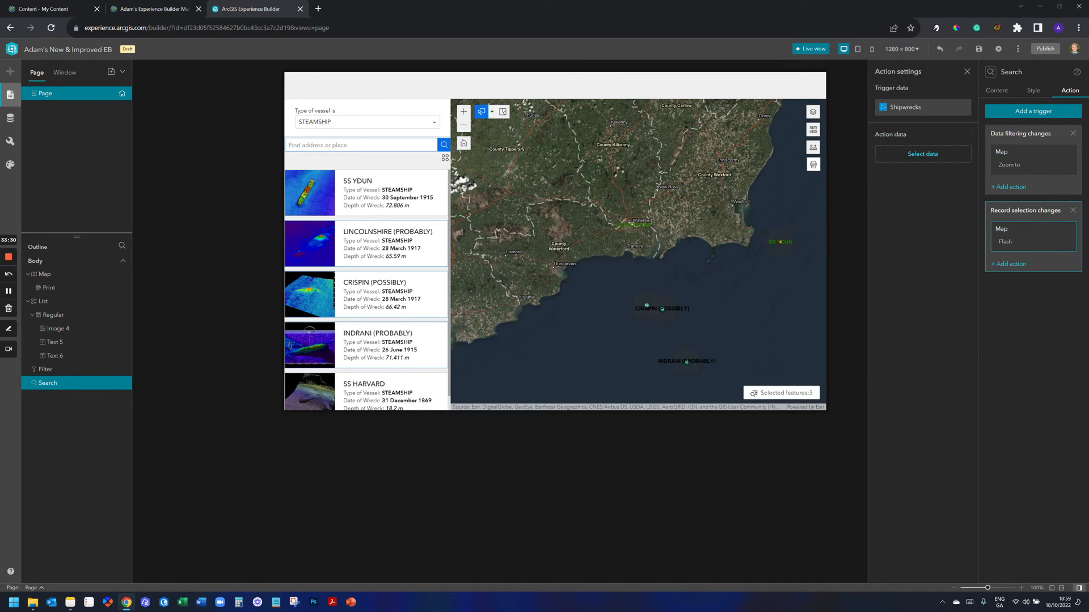
type("SS")
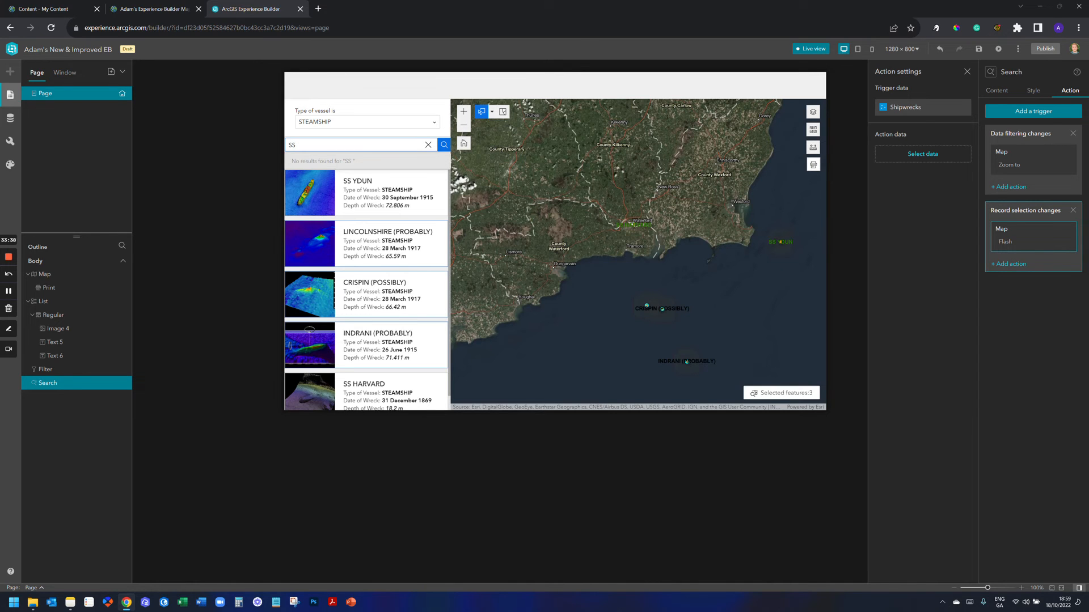
type("Y")
left_click(967, 72)
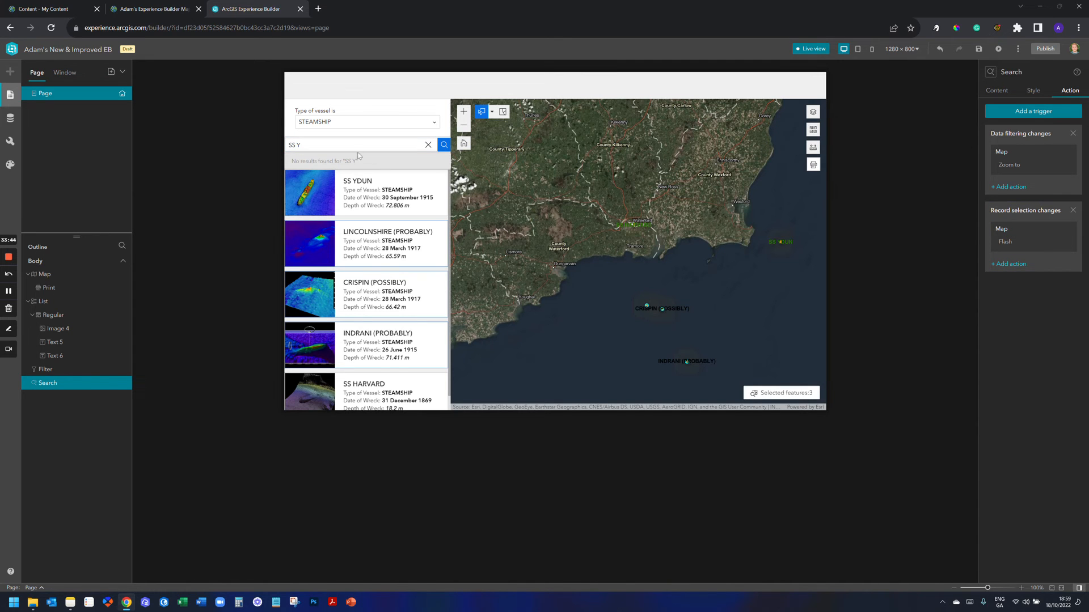
left_click(428, 144)
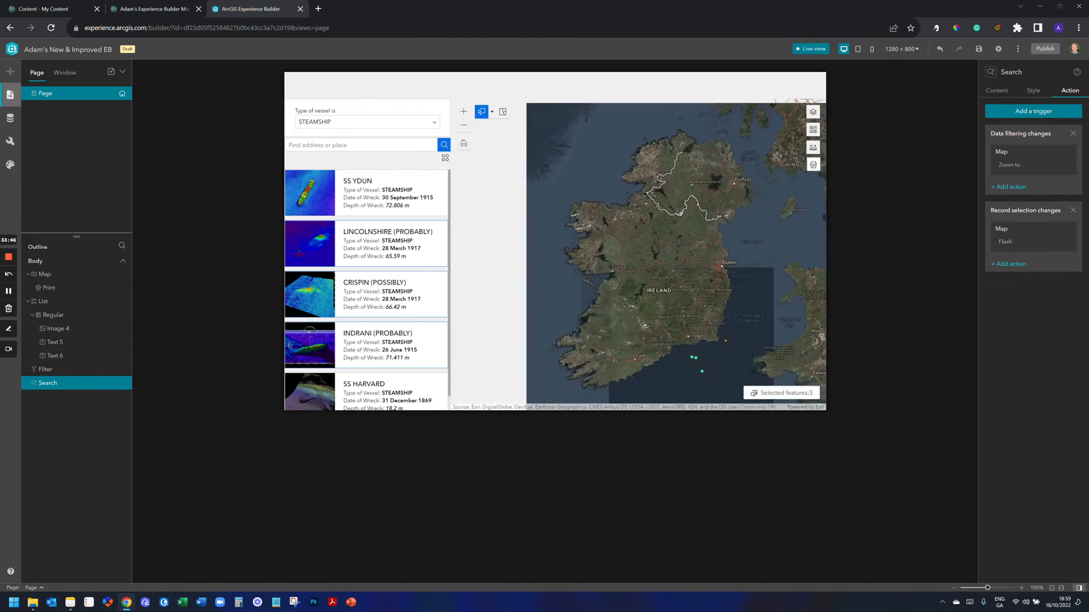
Step: Search for SS, try the SS YDUN, CRISPIN and TARQUAH results in turn, and clear the search
left_click(389, 145)
type("SS")
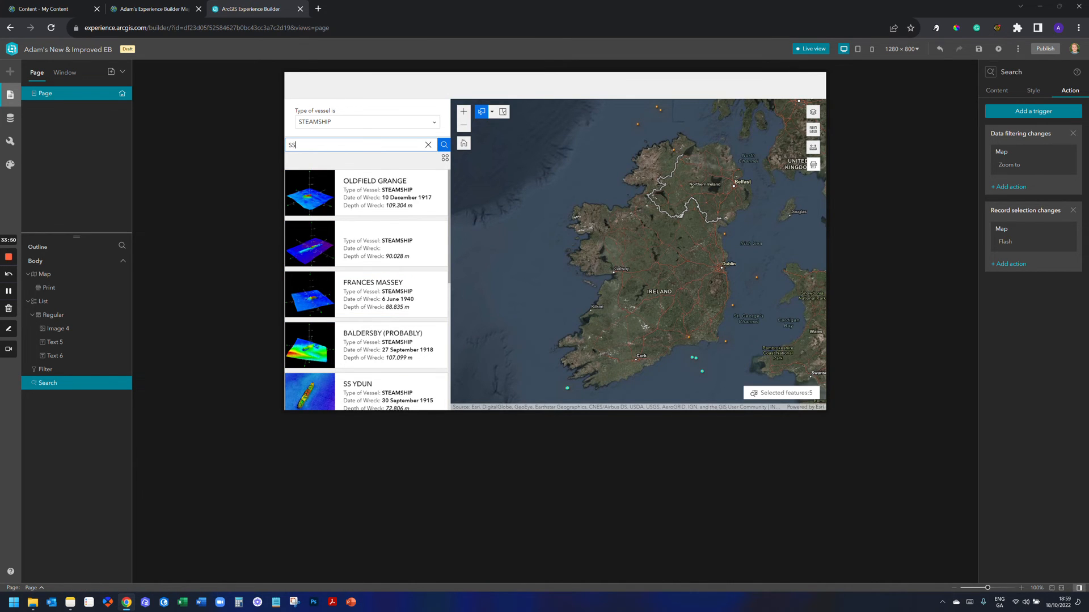
key("Return")
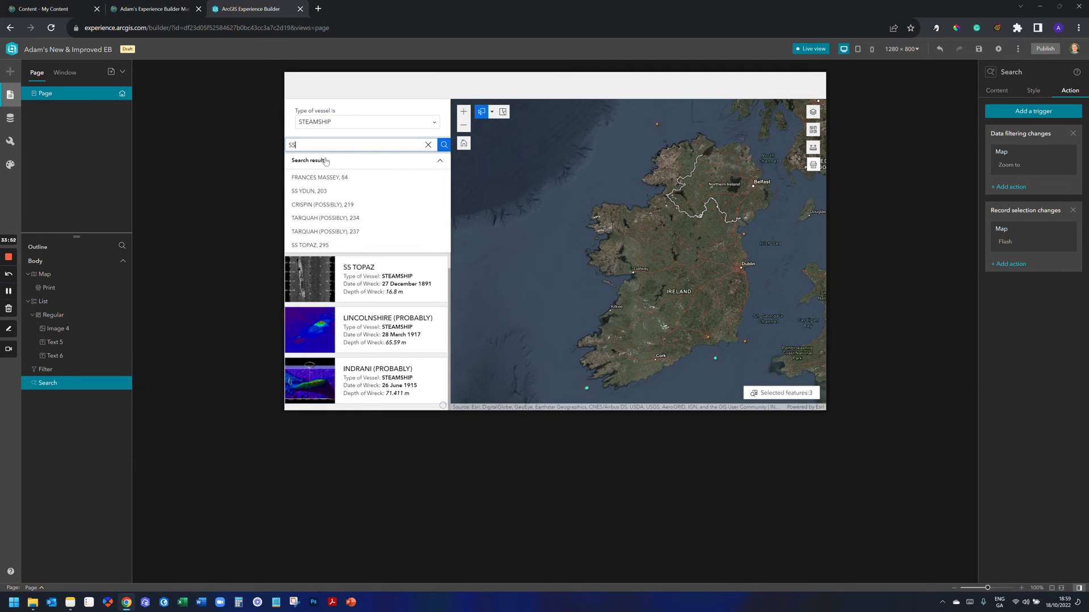
left_click(318, 194)
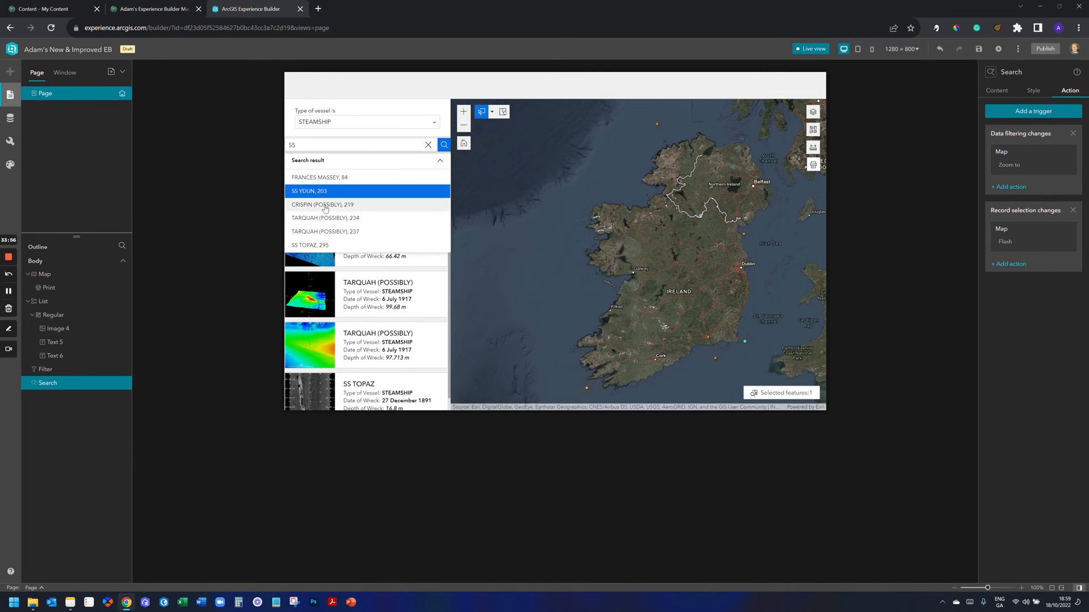
left_click(324, 204)
left_click(321, 220)
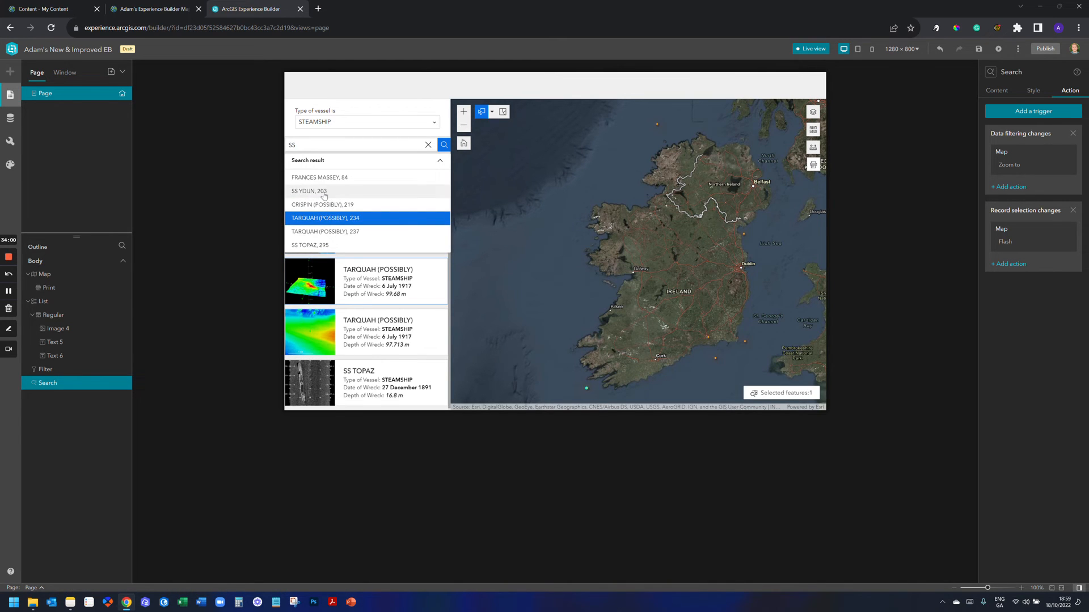
left_click(324, 195)
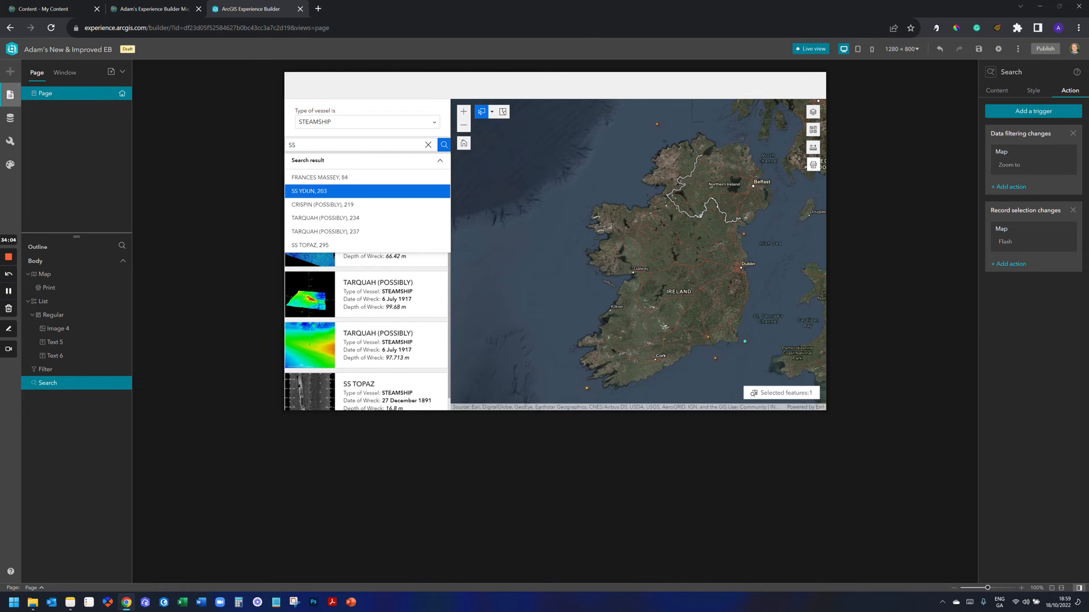
left_click(440, 160)
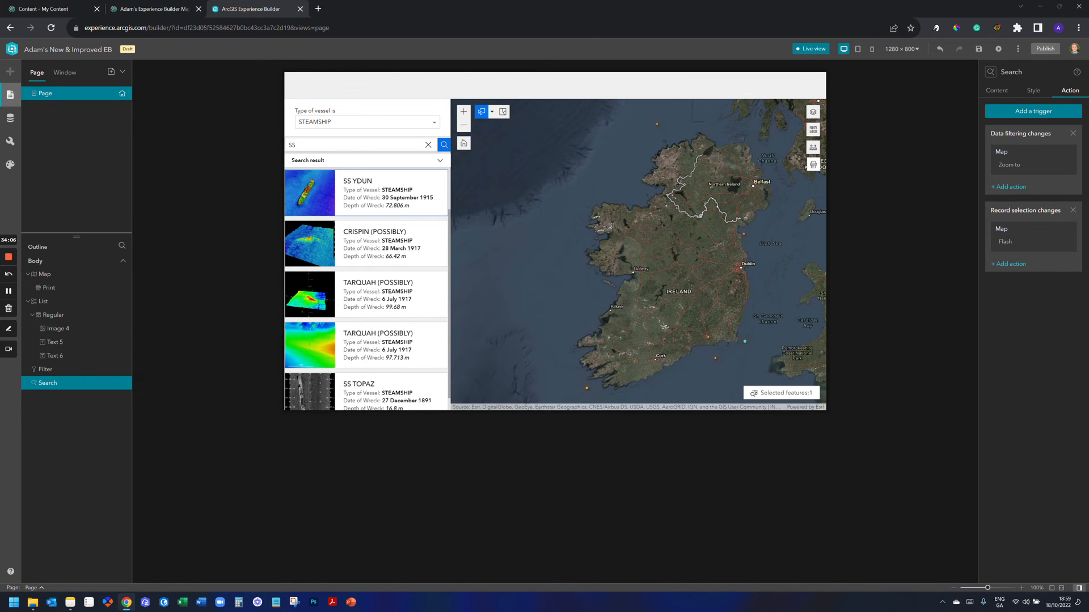
left_click(428, 144)
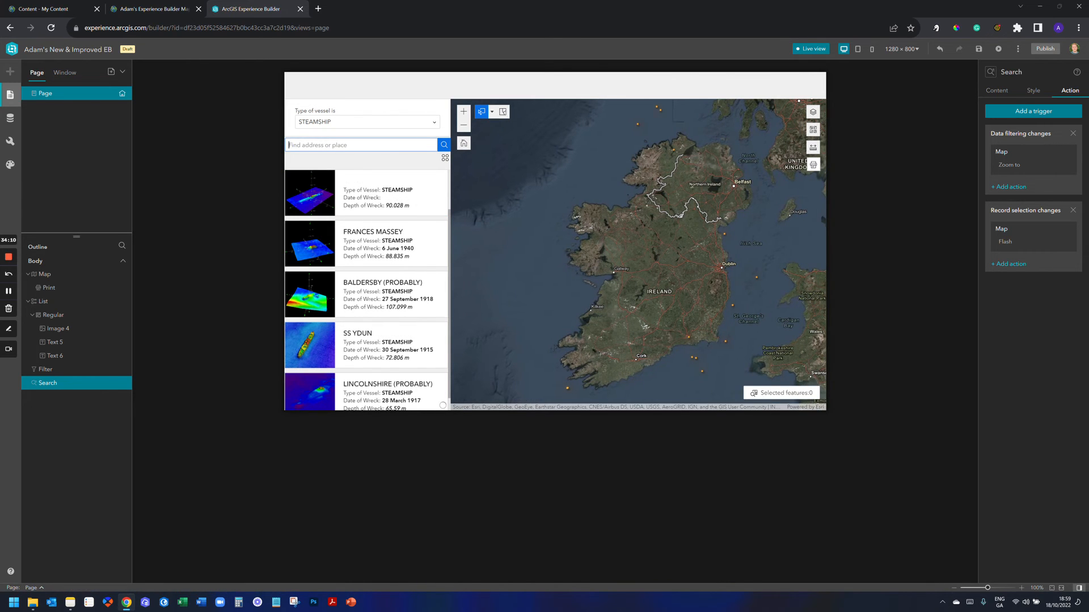
Step: Repeat the SS search, pick SS YDUN from the results, and empty the search text
type("SS")
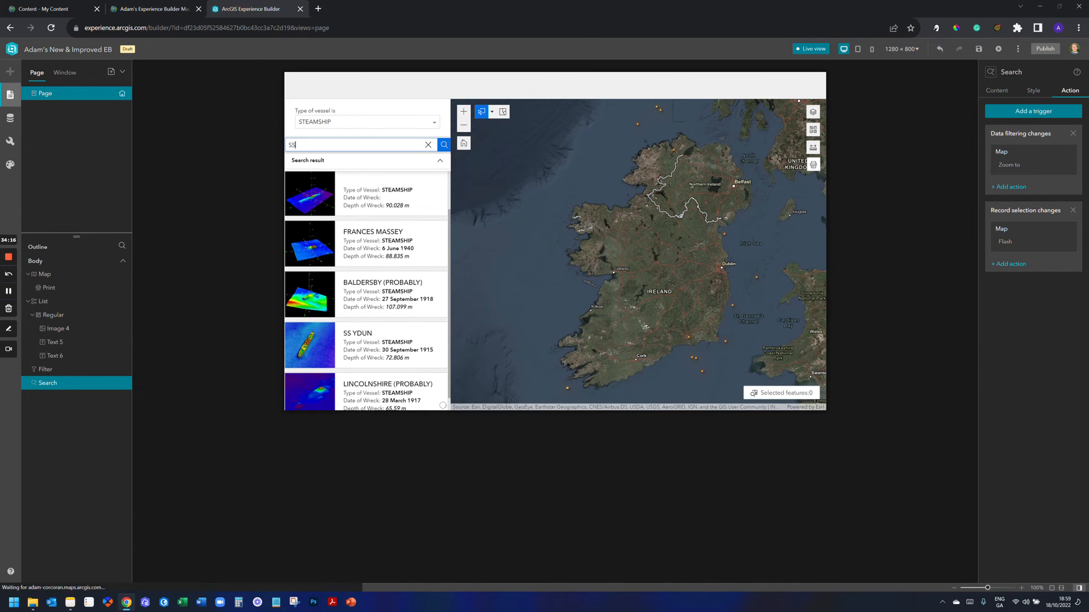
left_click(326, 192)
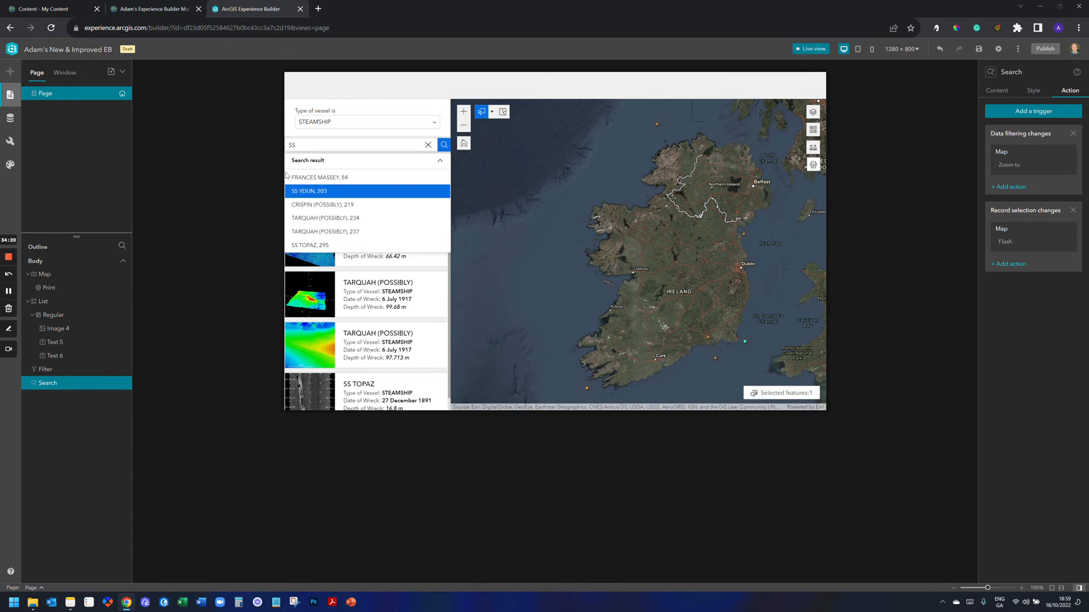
left_click(227, 184)
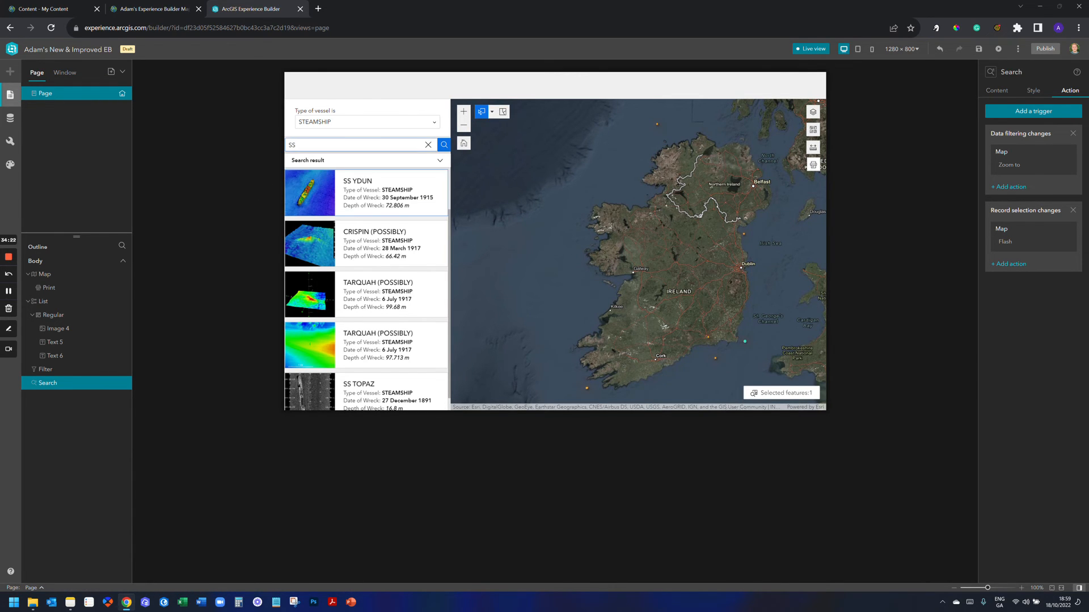
key("BackSpace")
key("BackSpace")
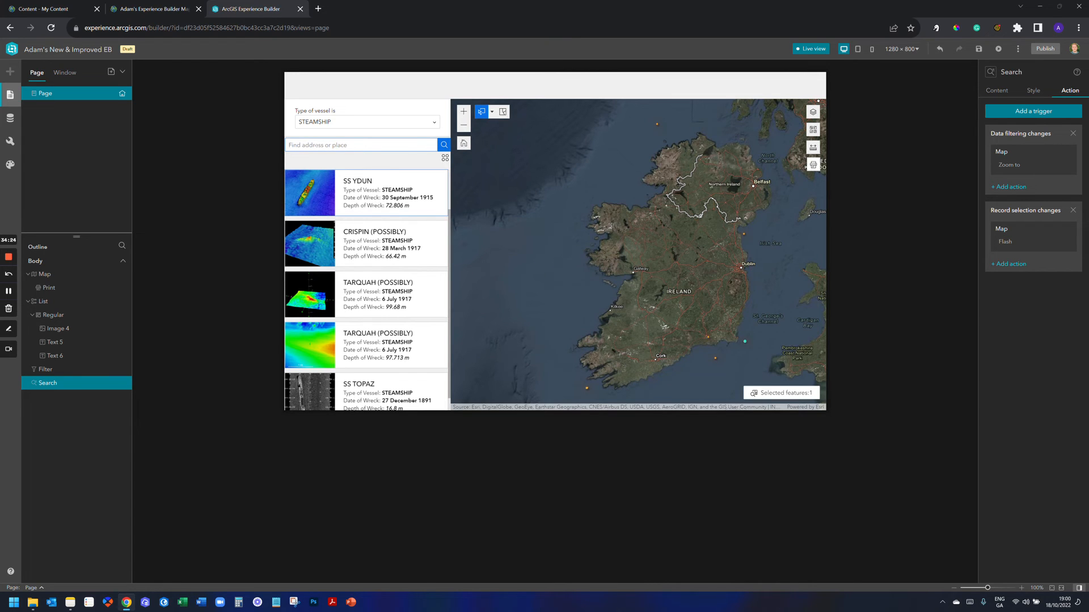
Step: Search for PINTO with the vessel type filter still on STEAMSHIP, and clear the search
type("Pinto")
key("Return")
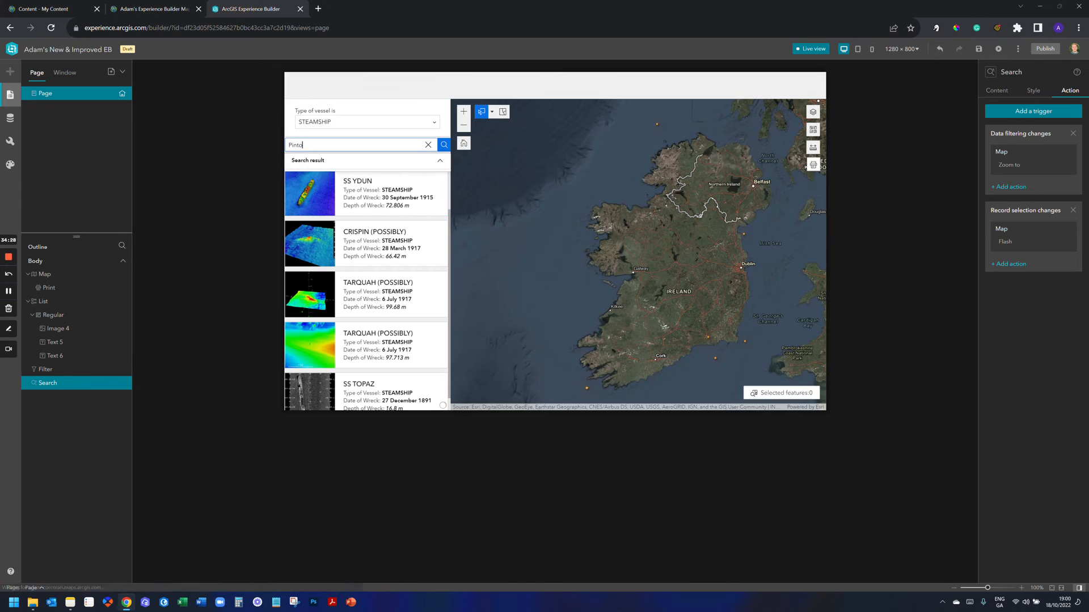
key("ctrl+a")
type("{P")
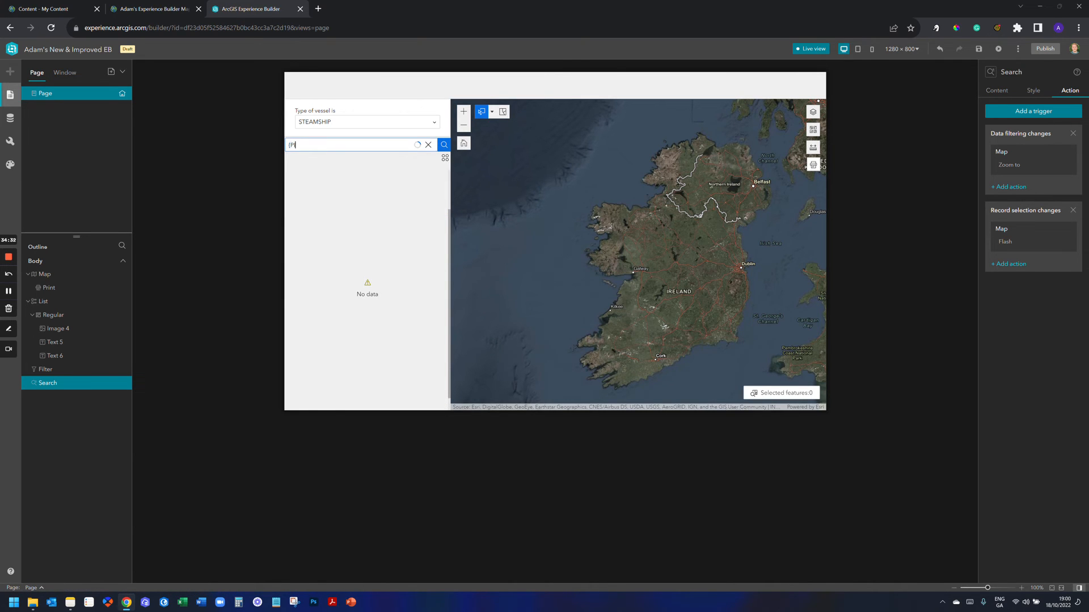
key("BackSpace")
key("BackSpace")
type("PINTO")
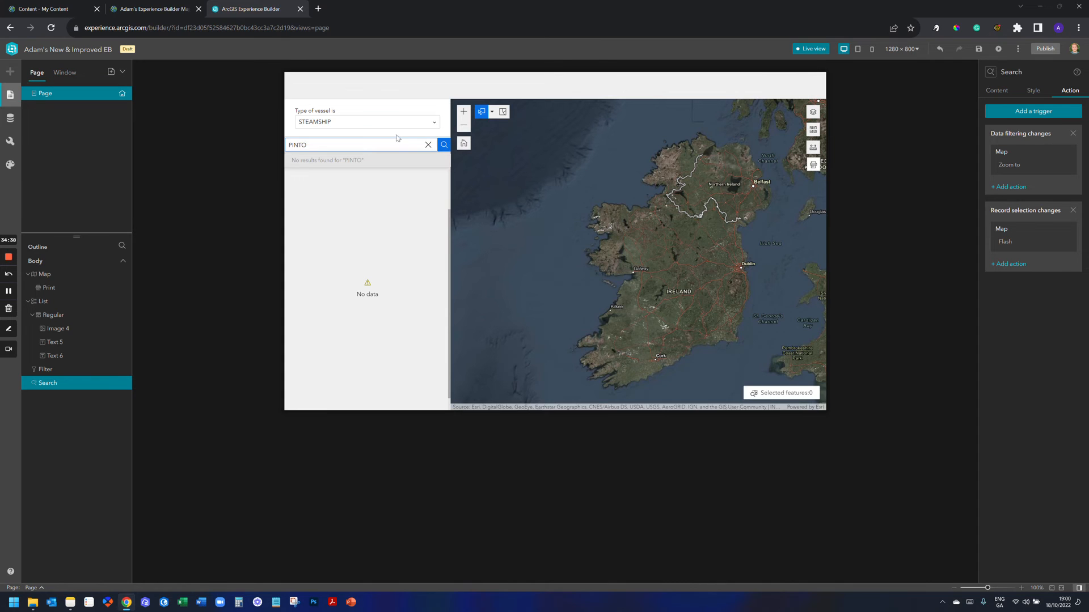
left_click(428, 146)
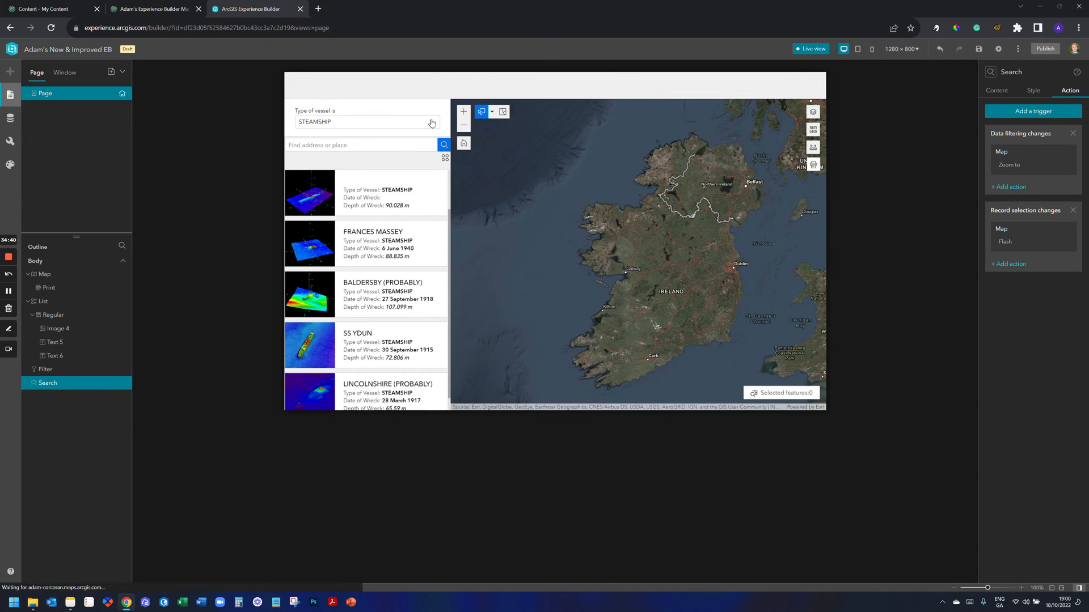
Step: Set the vessel type filter to All, and search for PINTO, picking the PINTO (PROBABLY) result
left_click(366, 122)
left_click(360, 154)
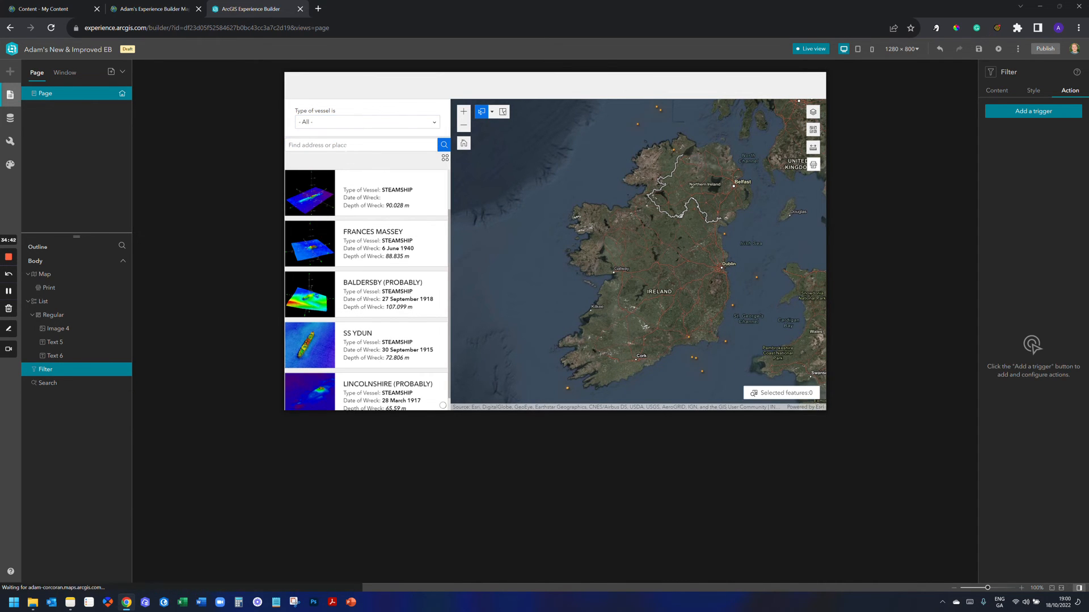
left_click(288, 146)
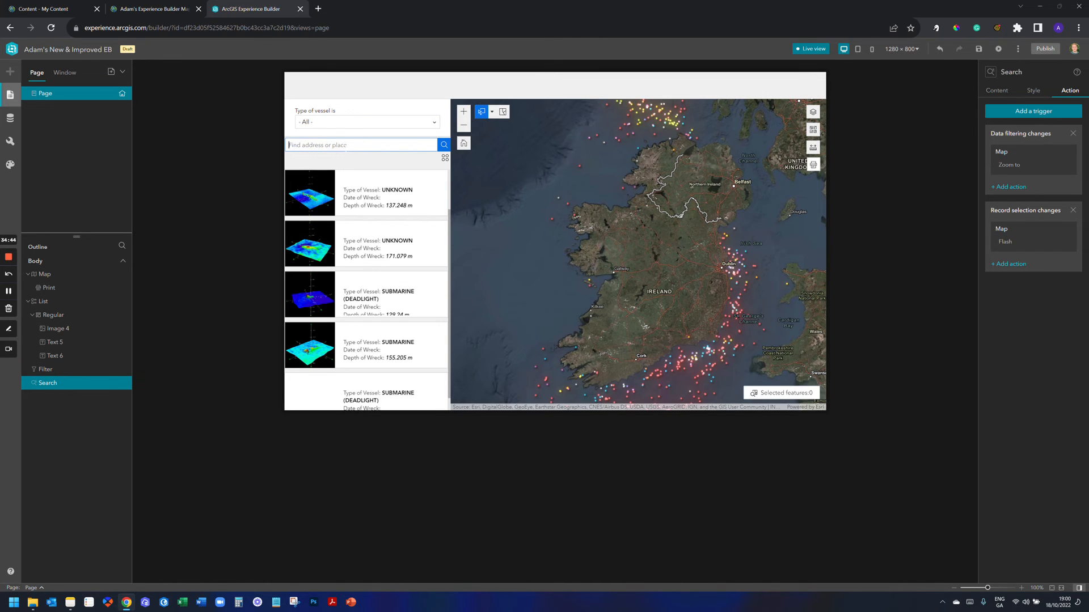
type("PINTO")
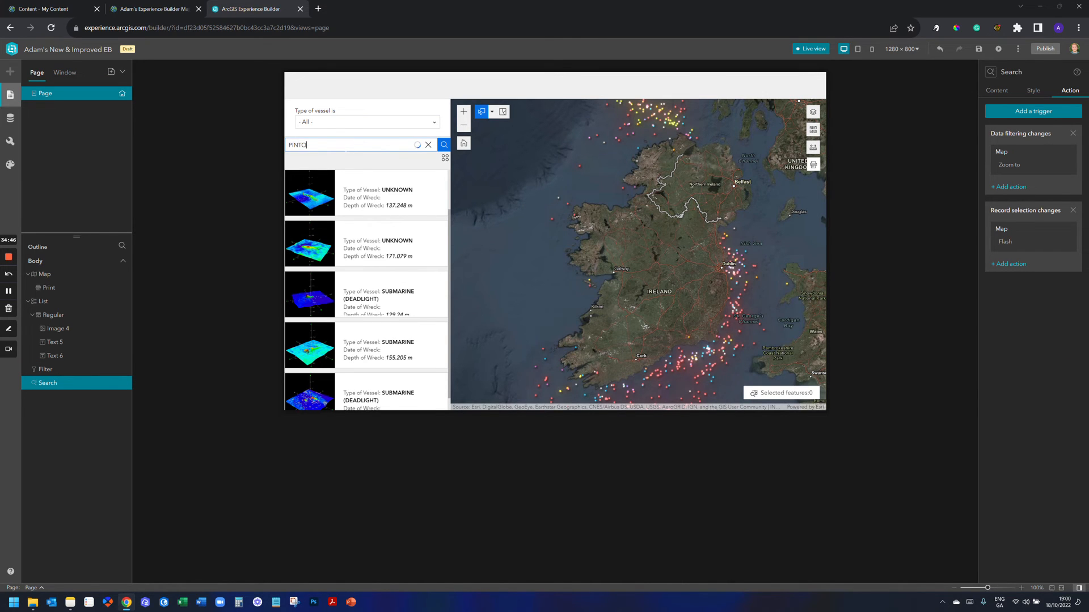
key("Return")
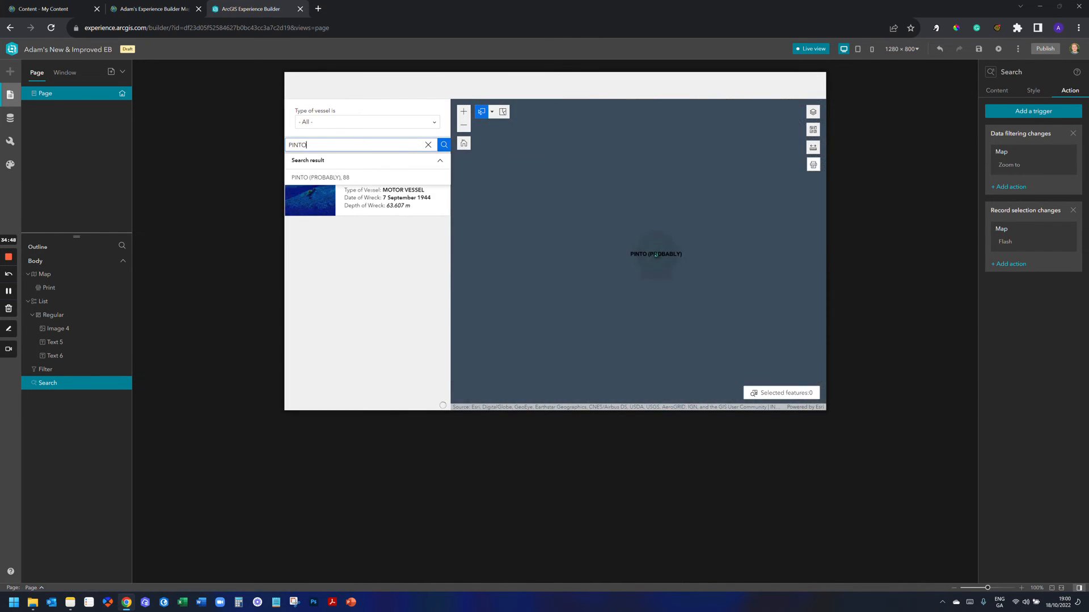
left_click(333, 180)
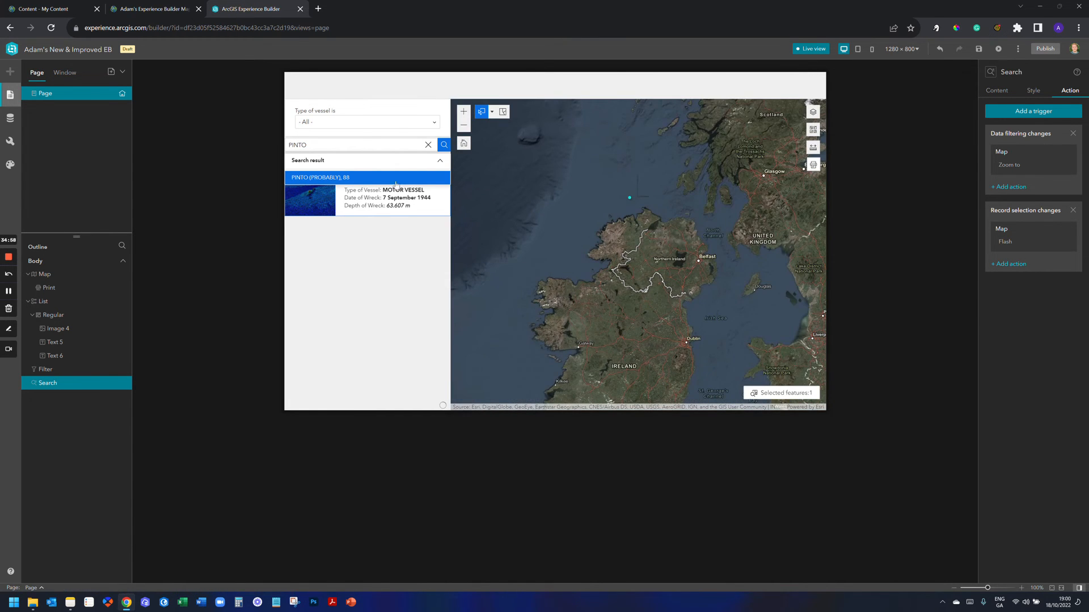
Step: Choose the PINTO (PROBABLY) record in the wreck list and clear the search
left_click(380, 233)
left_click(385, 193)
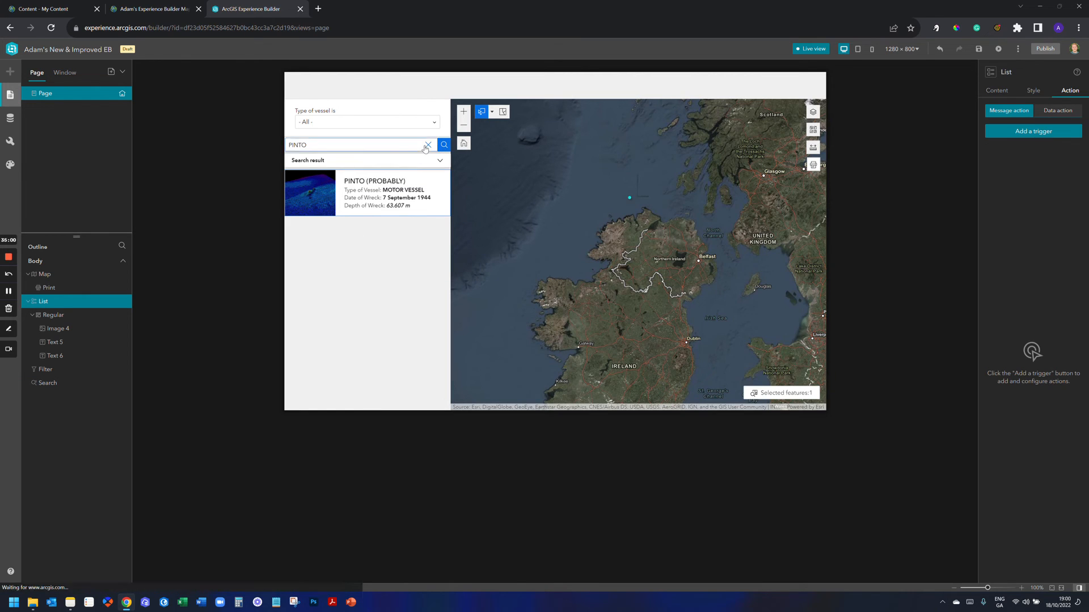
left_click(429, 145)
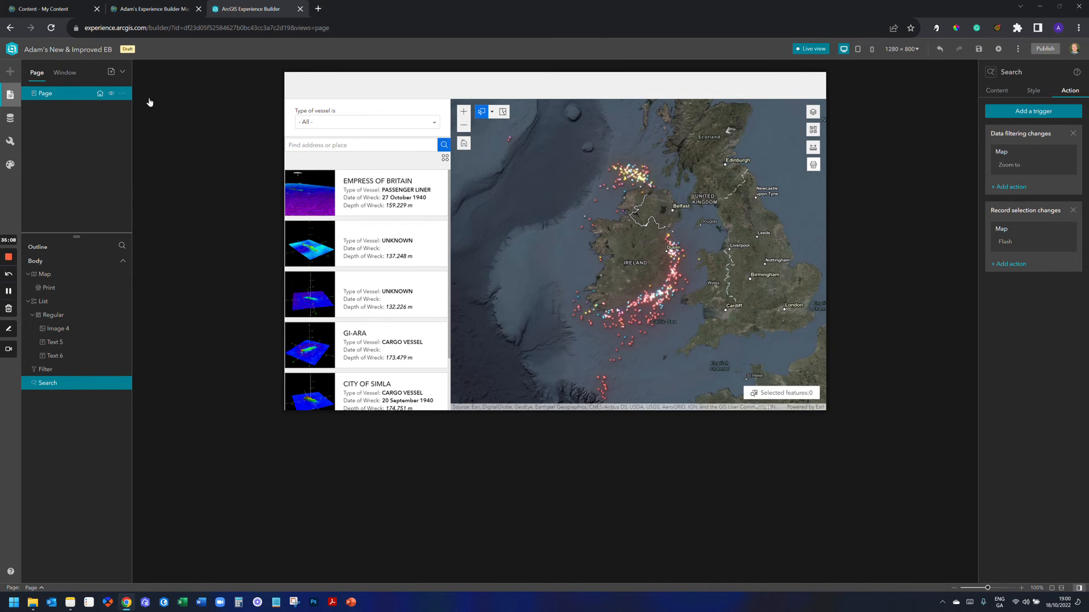
Step: Leave live view and browse the insertable widgets down to the layout and section groups
left_click(810, 50)
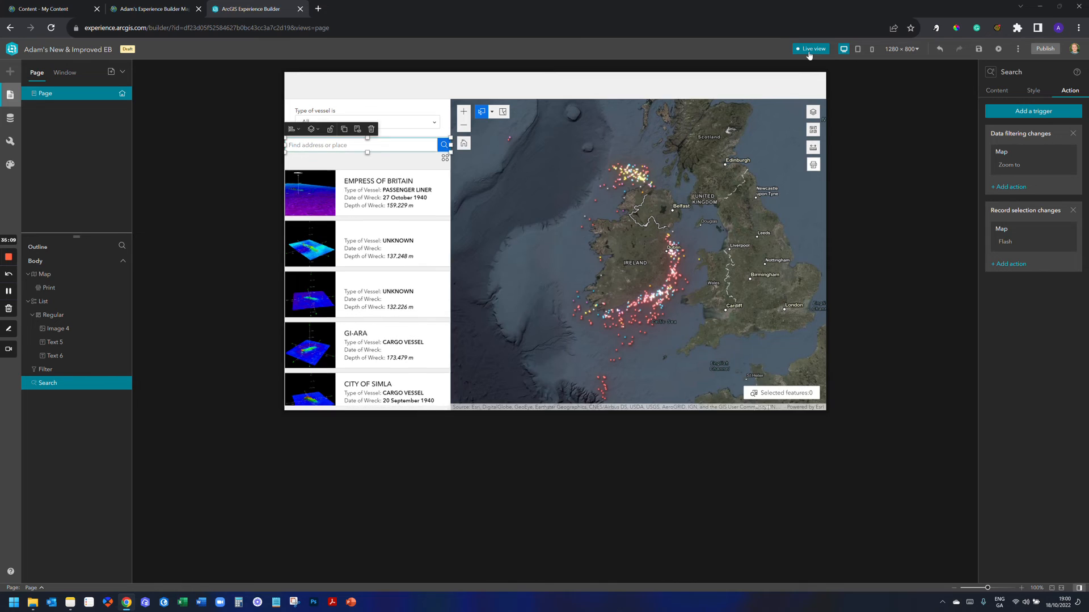
left_click(10, 71)
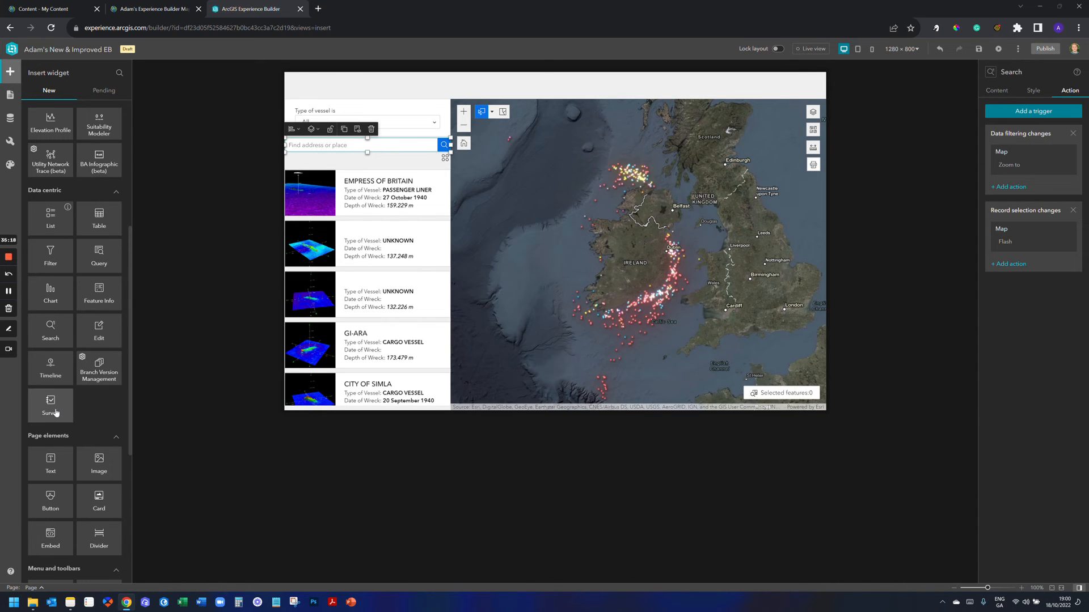
scroll(83, 403, "down", 5)
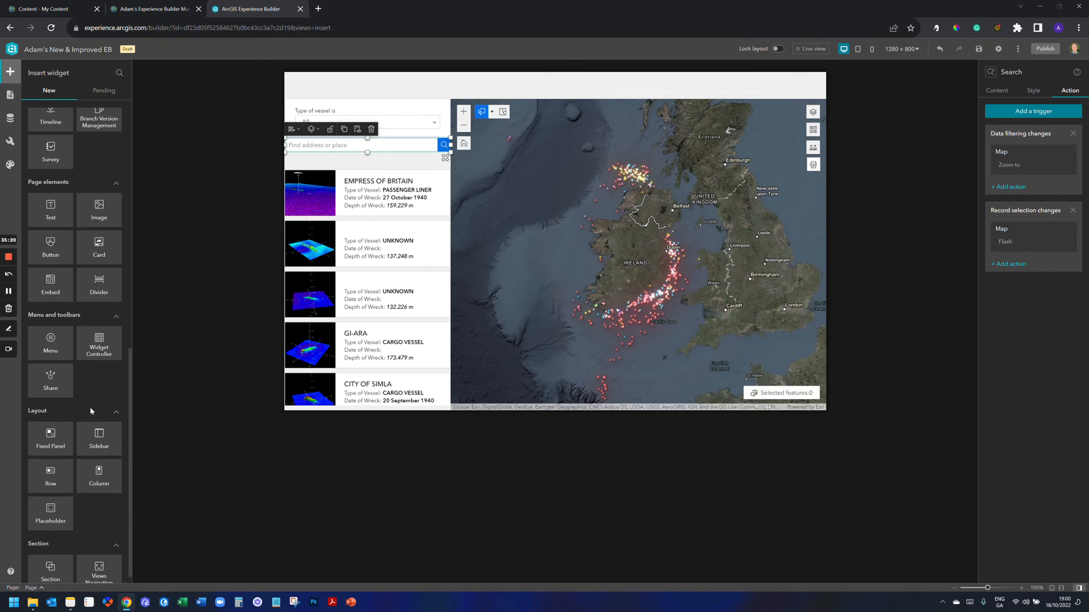
scroll(100, 400, "down", 1)
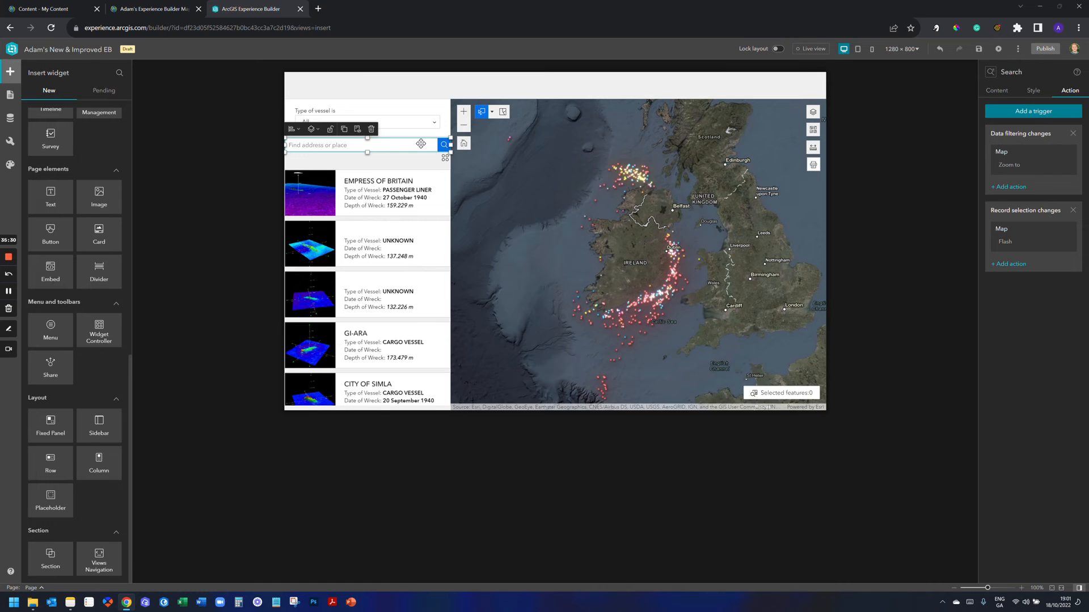
Step: Delete the search widget and shift the vessel type filter down so it sits directly above the wreck list
left_click(371, 129)
left_click(385, 142)
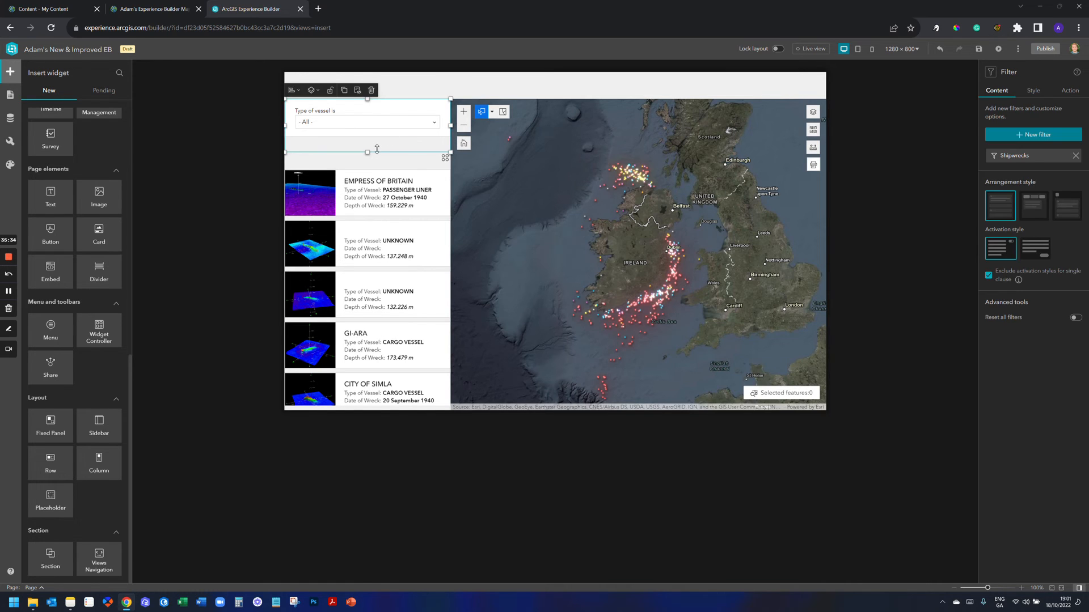
mouse_move(368, 152)
left_mouse_down()
mouse_move(381, 121)
mouse_move(383, 136)
left_mouse_up()
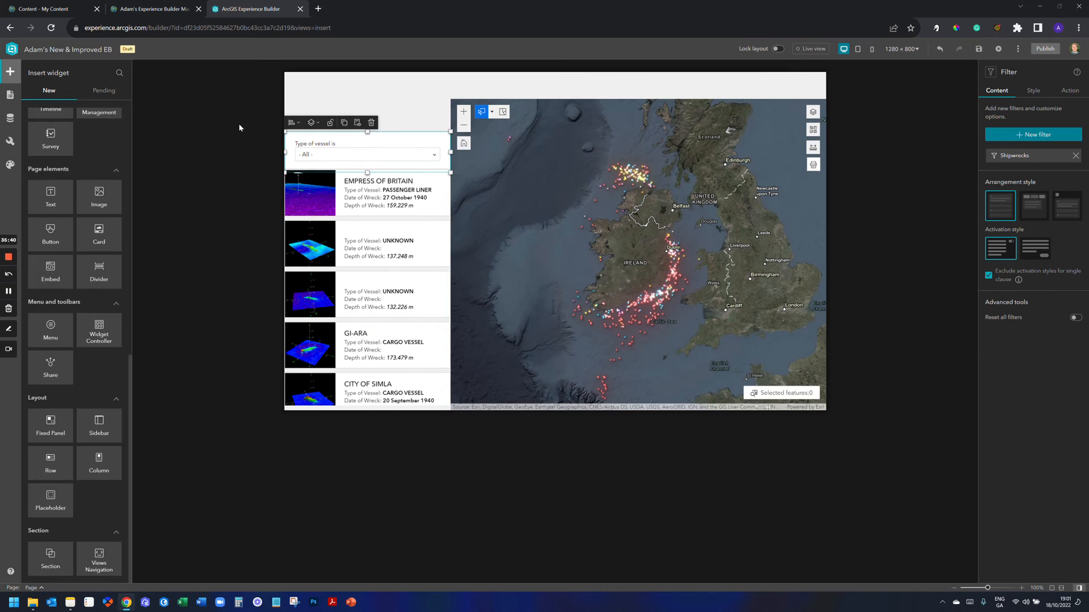
Step: Add a text widget above the vessel type filter and size it to span the list's width down to the filter
left_click_drag(78, 194, 339, 112)
left_click_drag(436, 110, 450, 109)
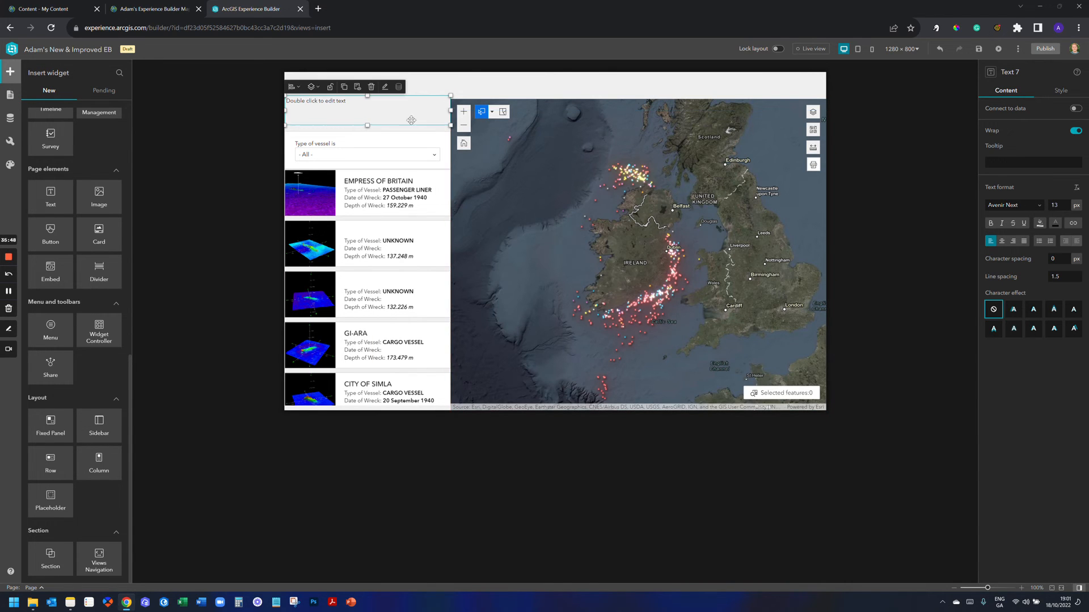
left_click_drag(367, 124, 368, 132)
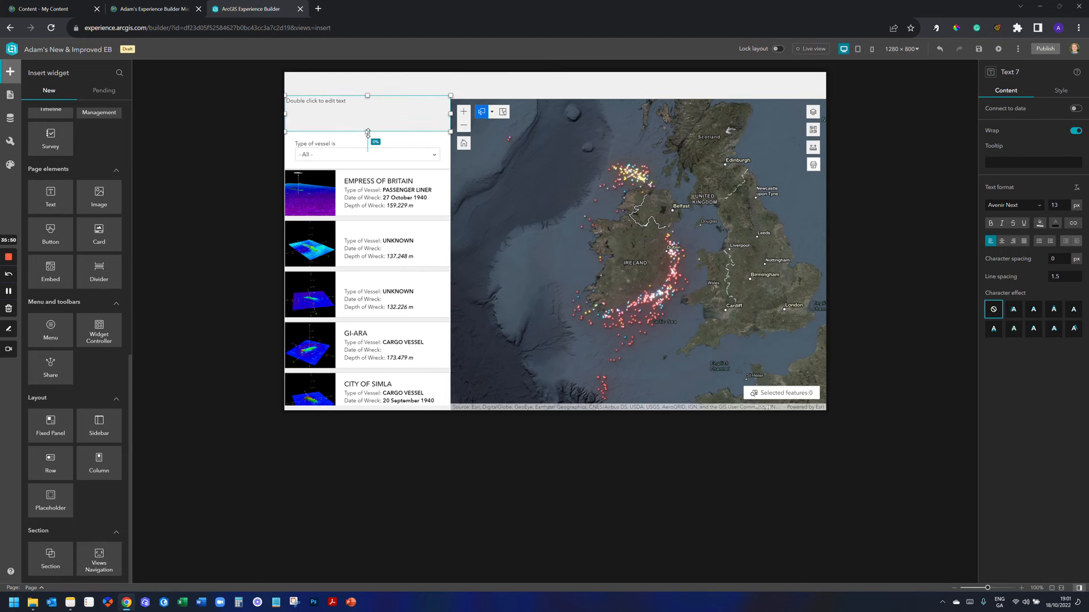
Step: Title the text widget with the owner's first name in possessive form followed by "Experience Builder", in bold 21 px
double_click(343, 105)
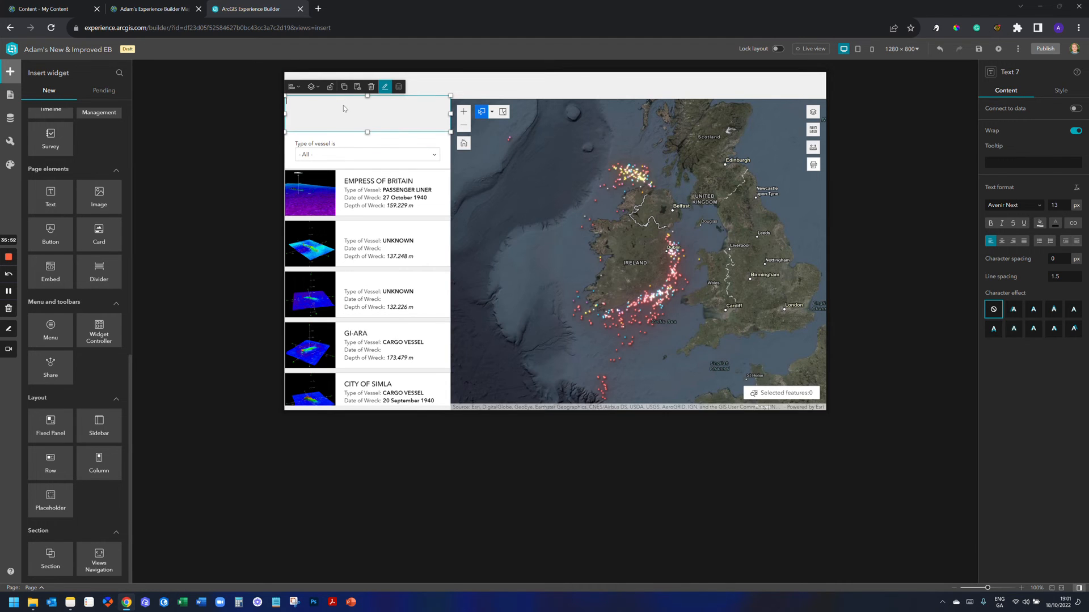
type("Adam's Experience Builder")
triple_click(345, 101)
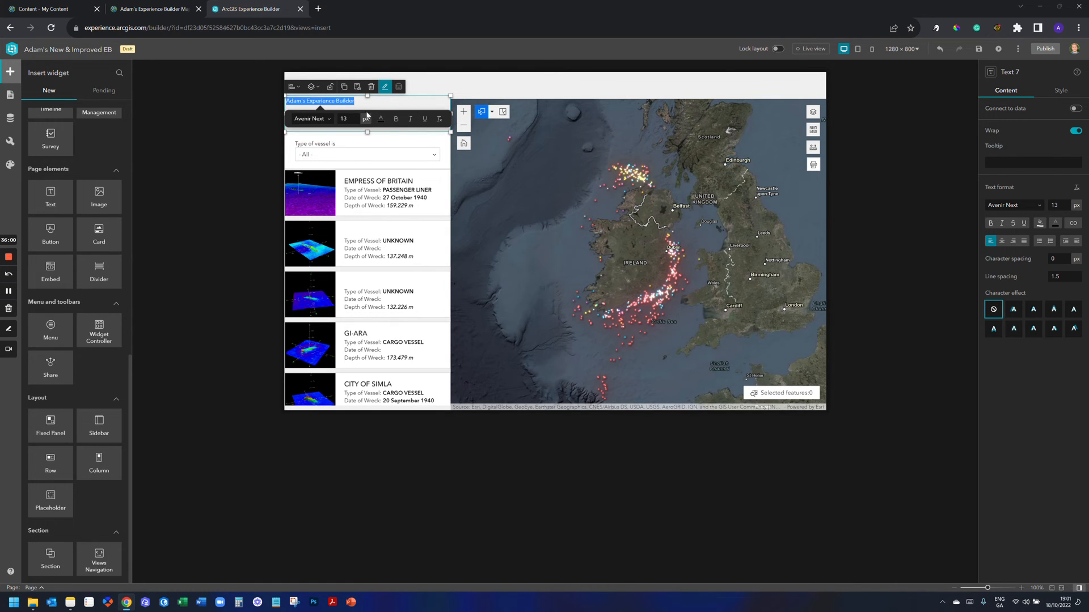
left_click(355, 120)
key("Return")
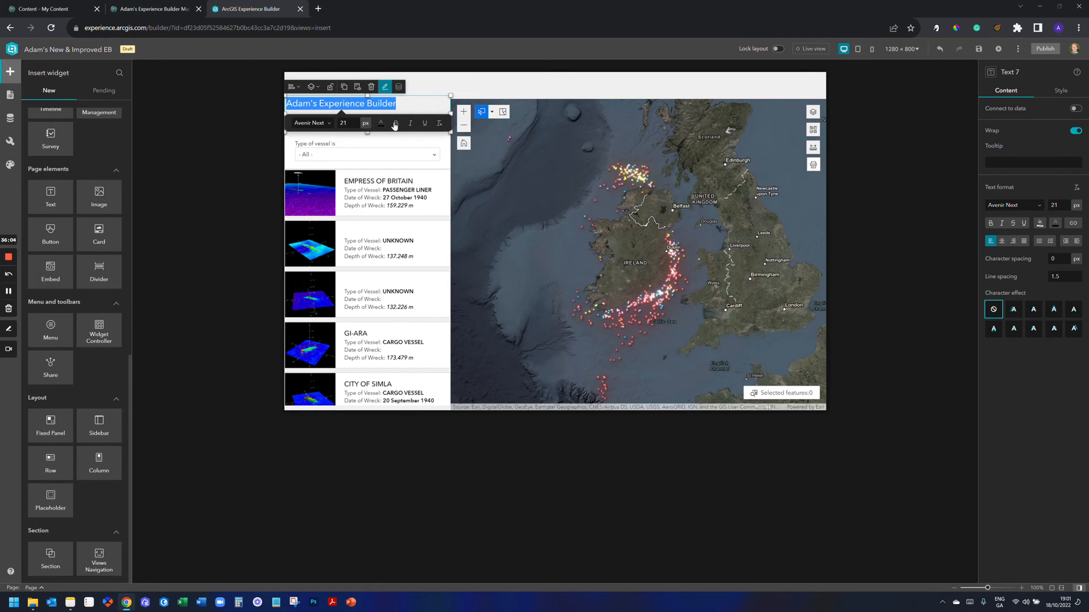
left_click(268, 118)
left_click(255, 111)
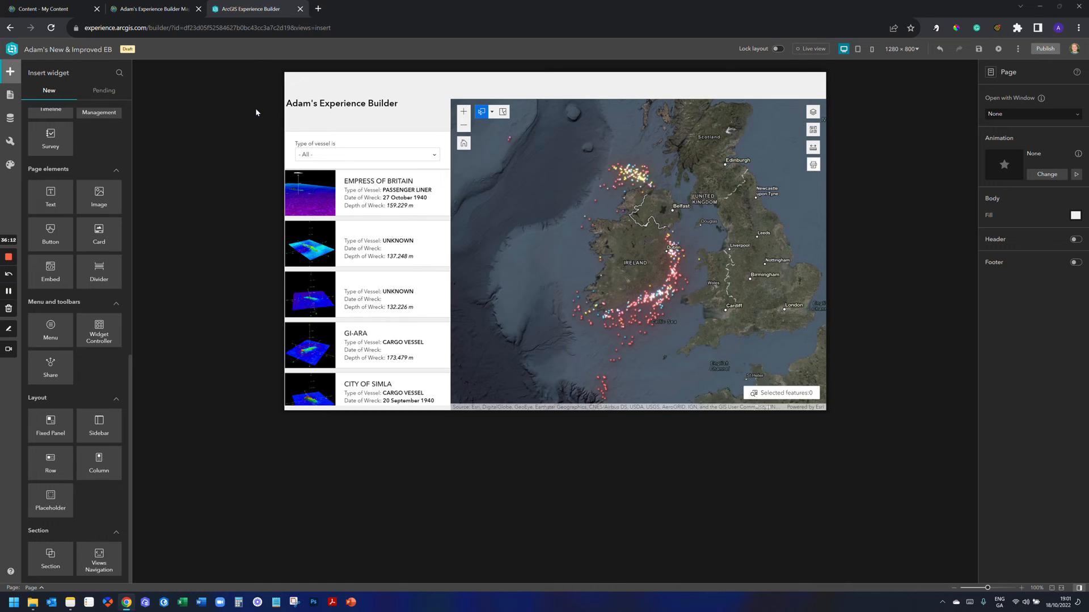
Step: Move the title into the strip along the page's top, enlarge its font to 35 px and widen its text box
left_click(385, 101)
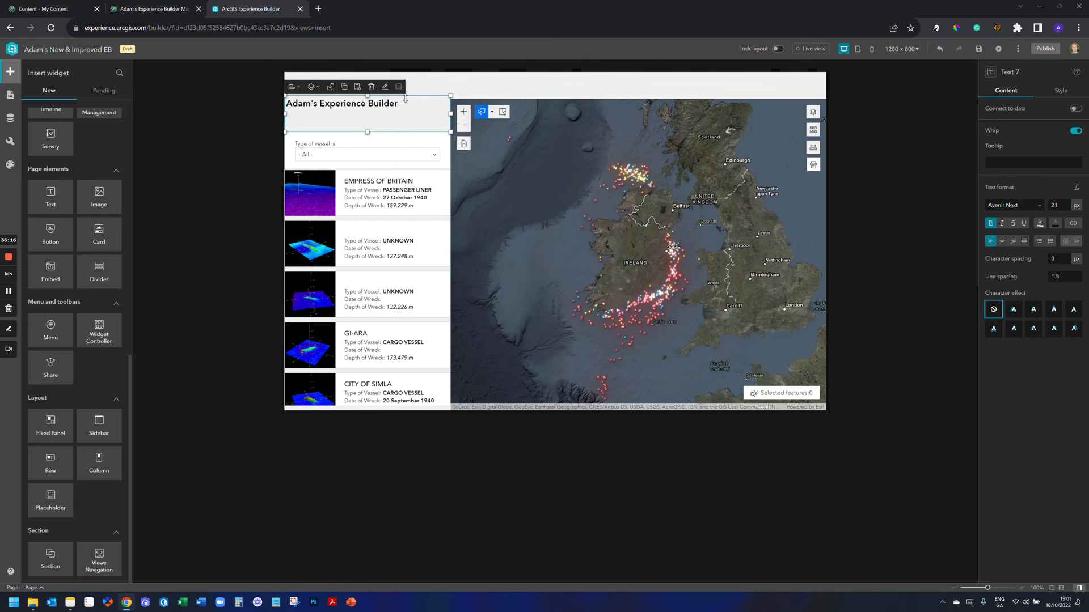
left_click_drag(409, 104, 369, 87)
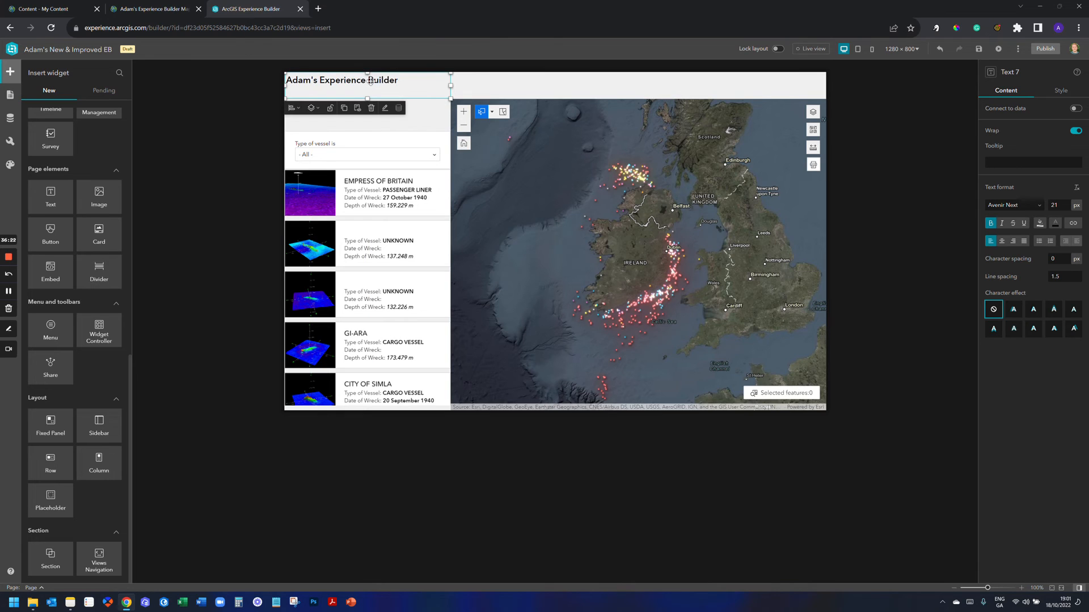
double_click(370, 80)
left_click(353, 100)
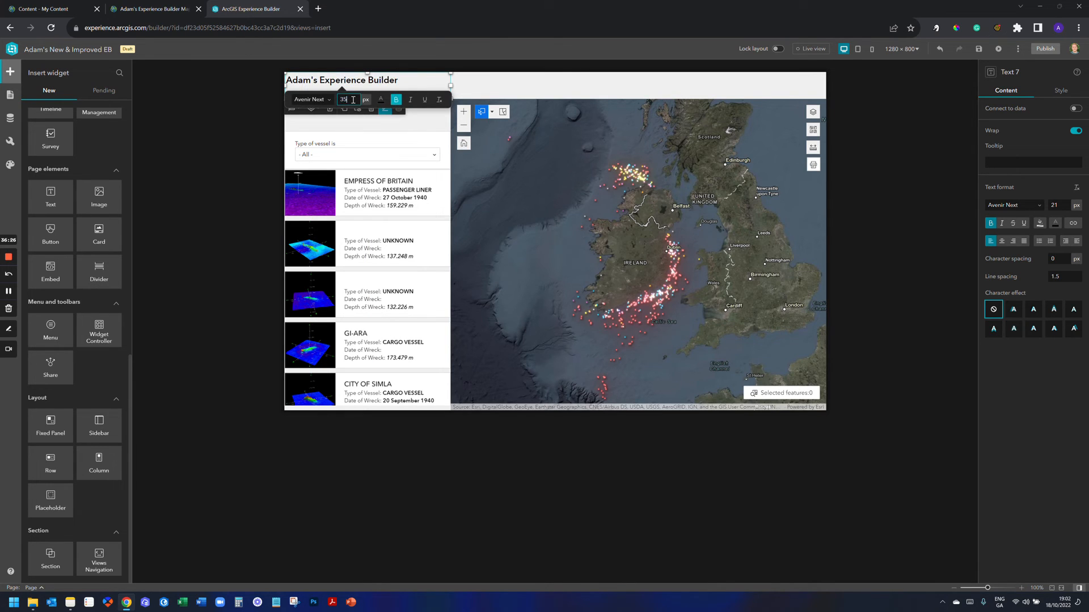
type("35")
key("Return")
left_click_drag(452, 85, 583, 85)
left_click(241, 111)
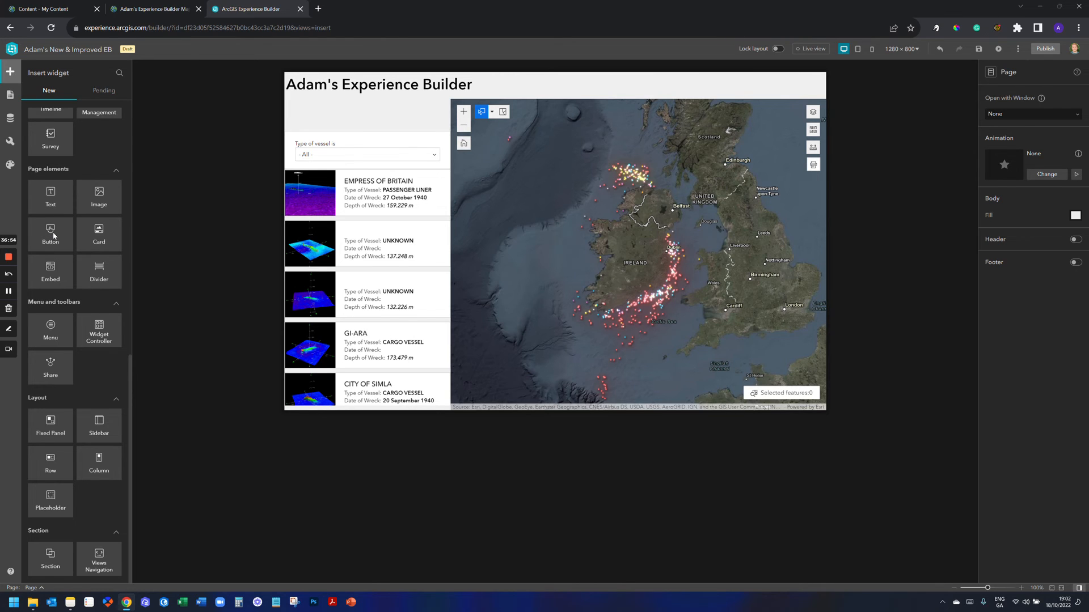
Step: Add a button beside the title and give it the solid blue quick style
left_click_drag(54, 235, 569, 85)
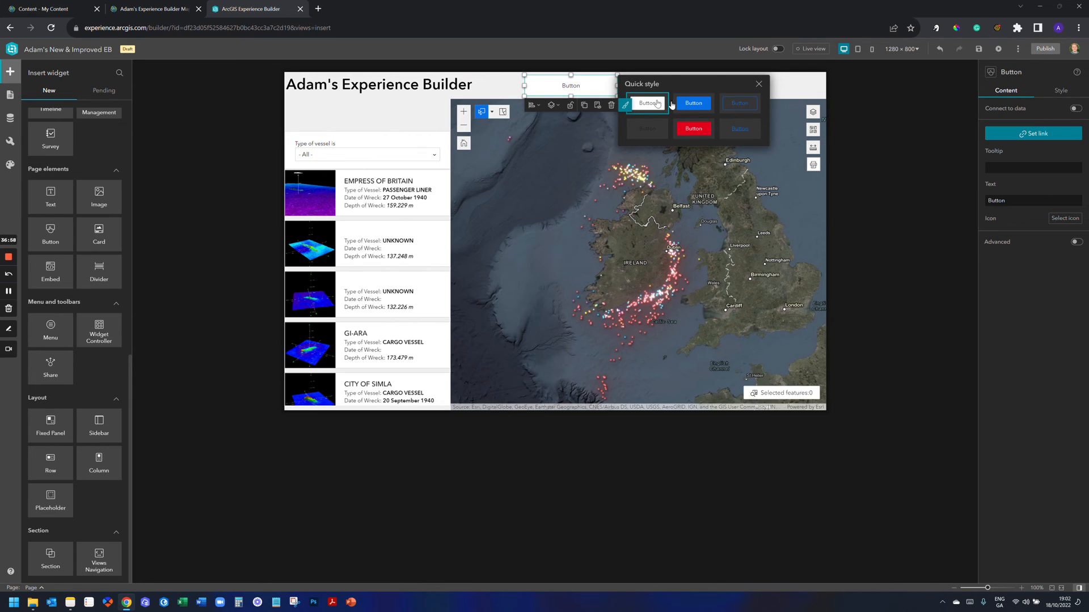
left_click(705, 106)
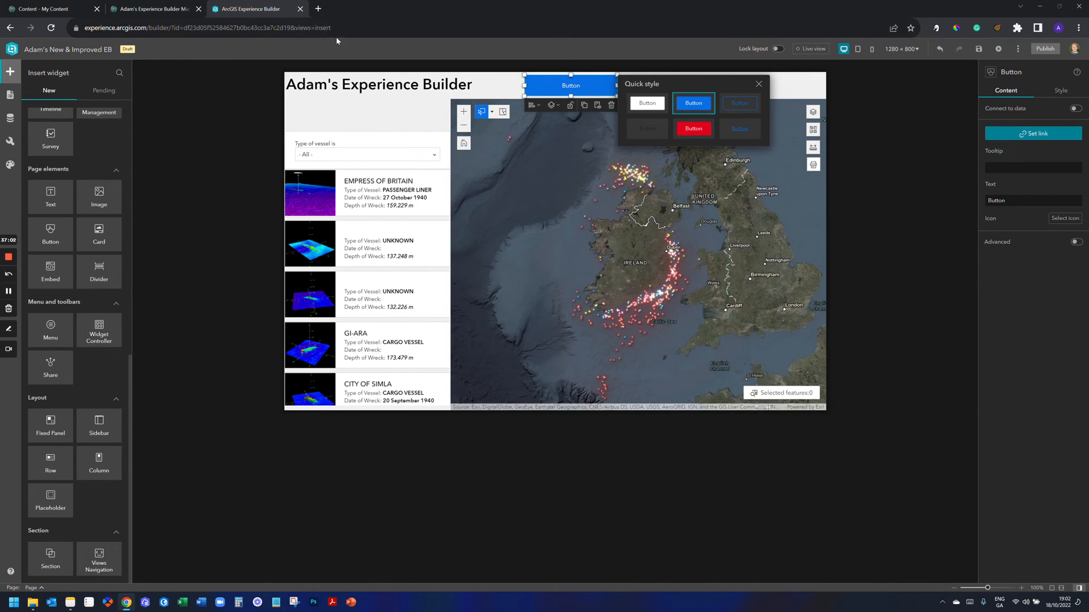
Step: Open the GIS Express site in a new browser tab, copy its address and return to the Experience Builder tab
left_click(318, 9)
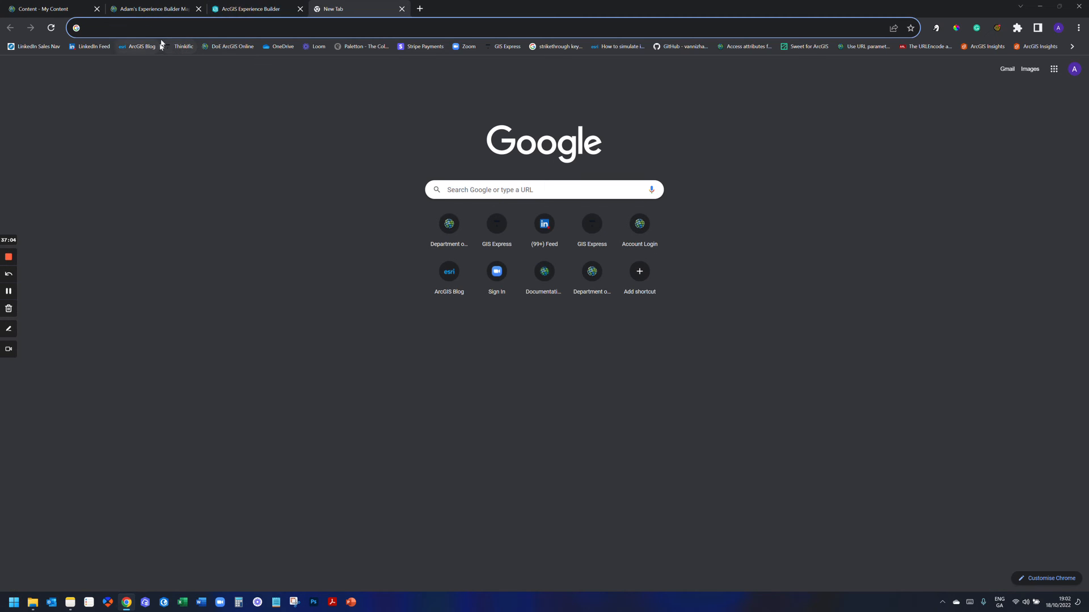
type("gis express")
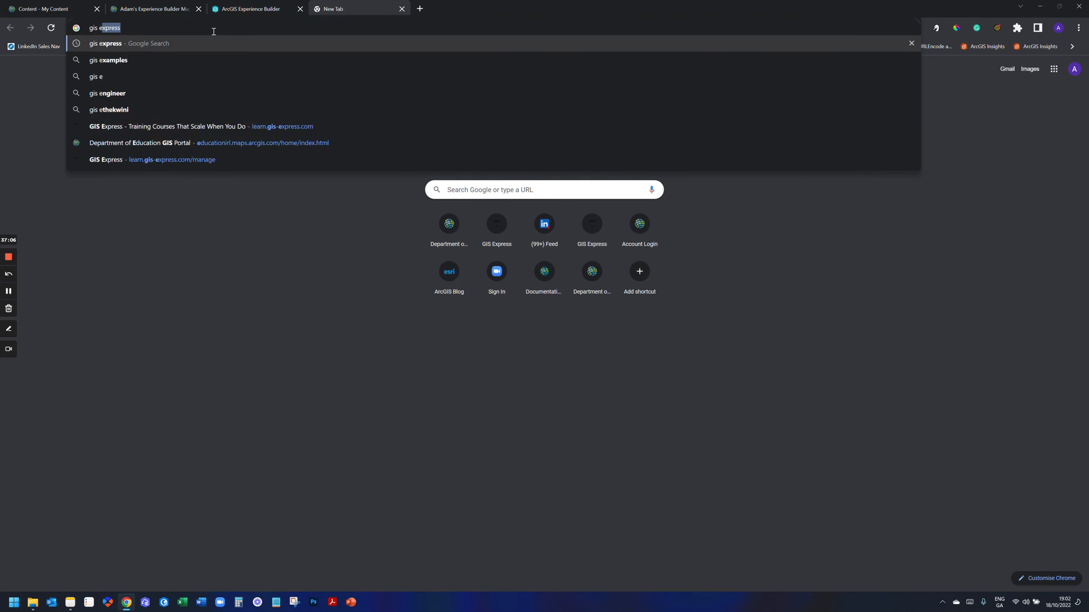
key("Return")
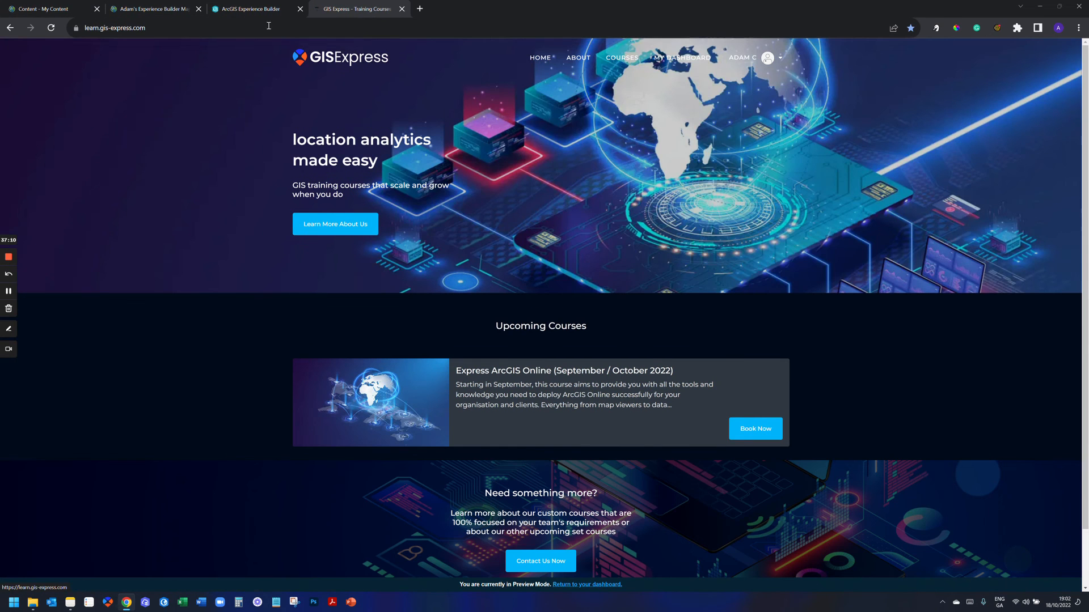
left_click(259, 27)
key("ctrl+c")
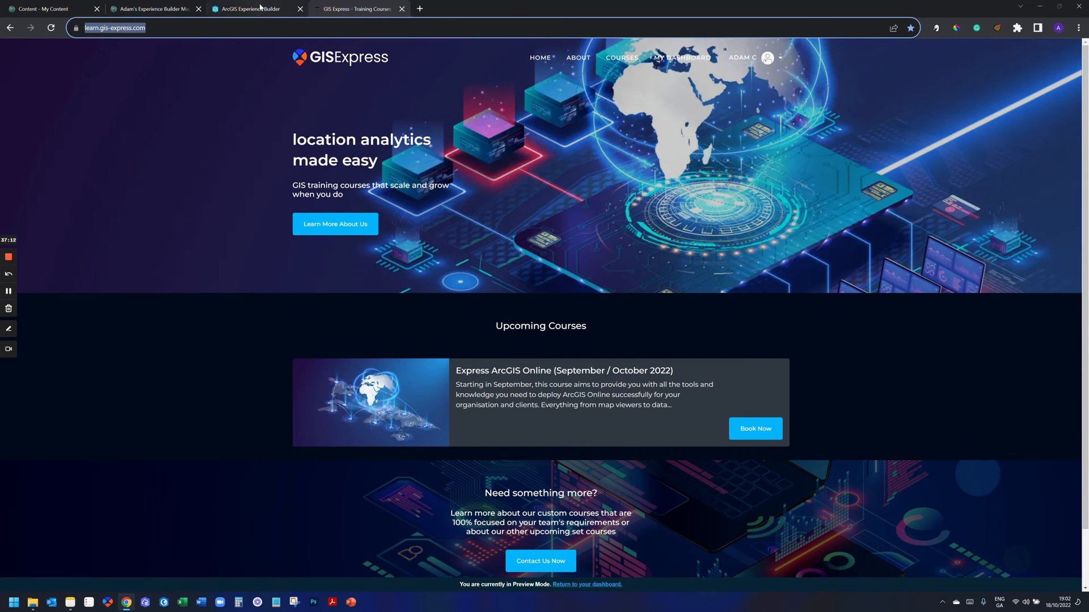
left_click(258, 8)
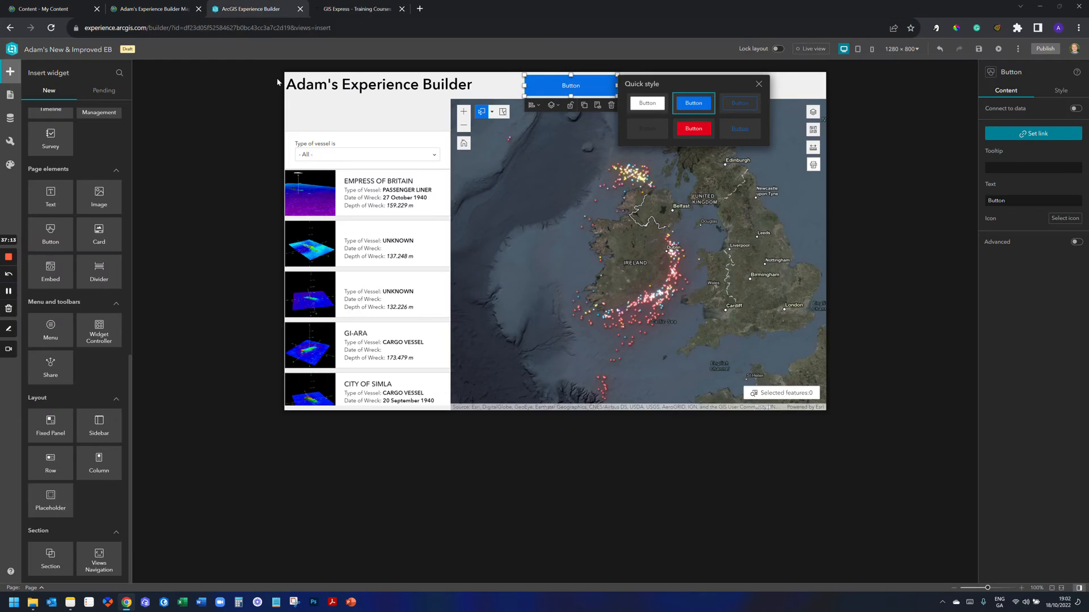
left_click(1031, 132)
left_click(935, 103)
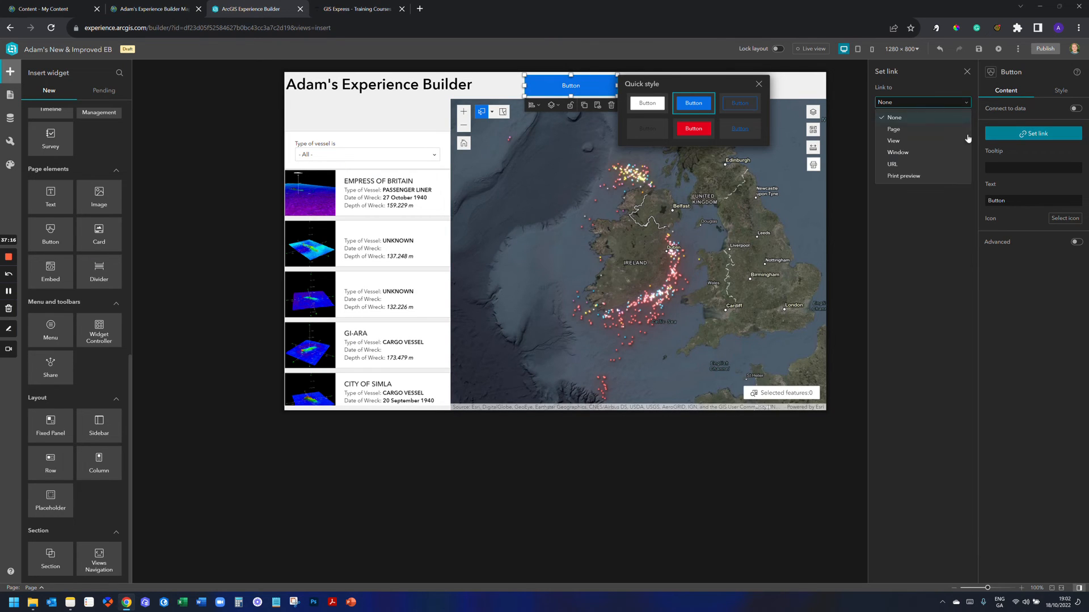
left_click(911, 165)
left_click(906, 134)
key("ctrl+v")
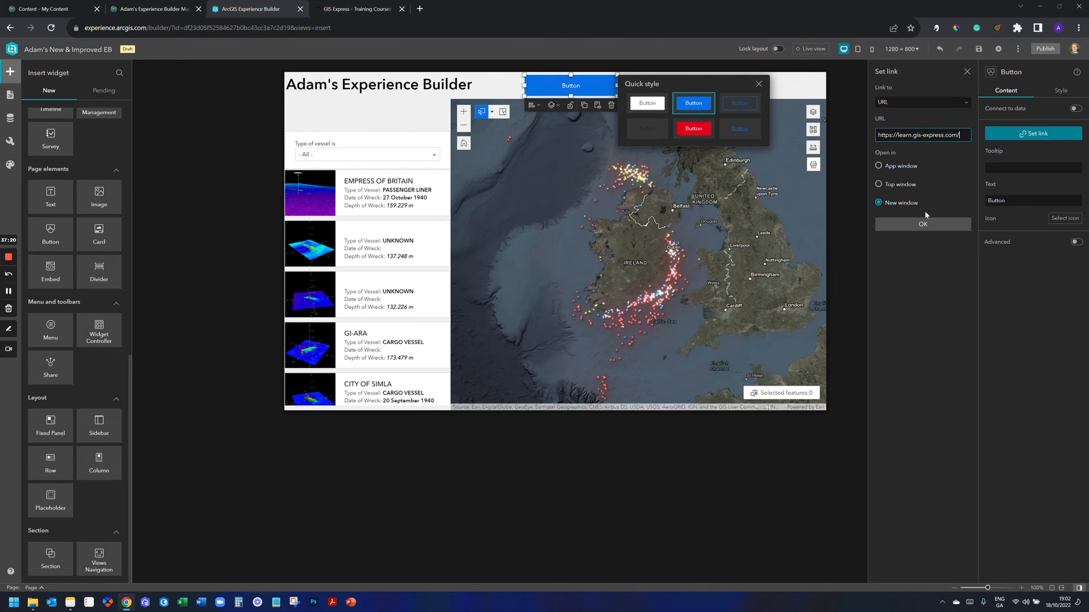
left_click(892, 169)
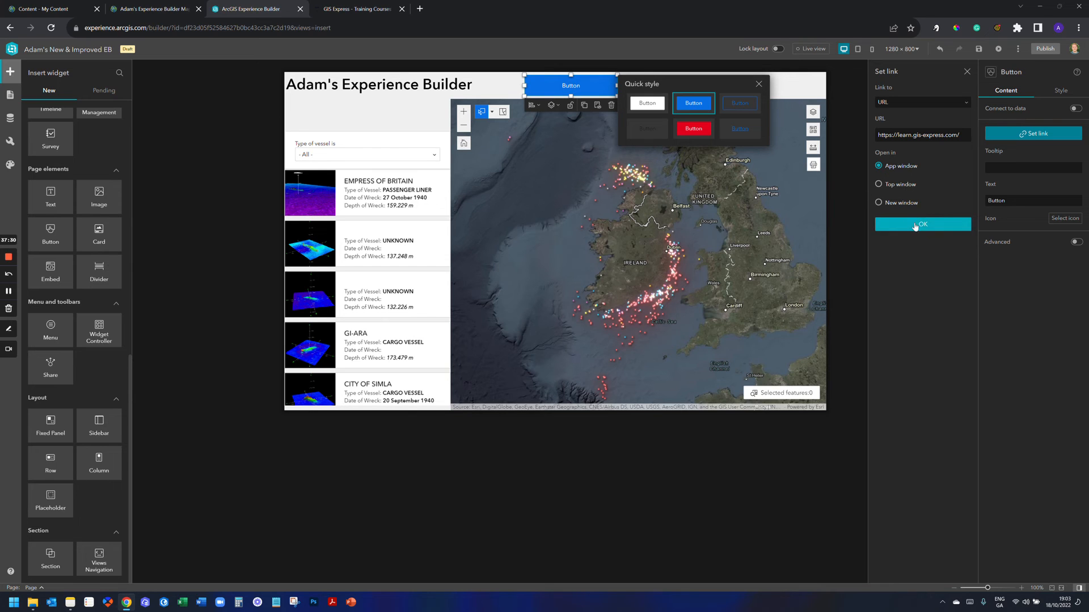
left_click(915, 225)
left_click(882, 196)
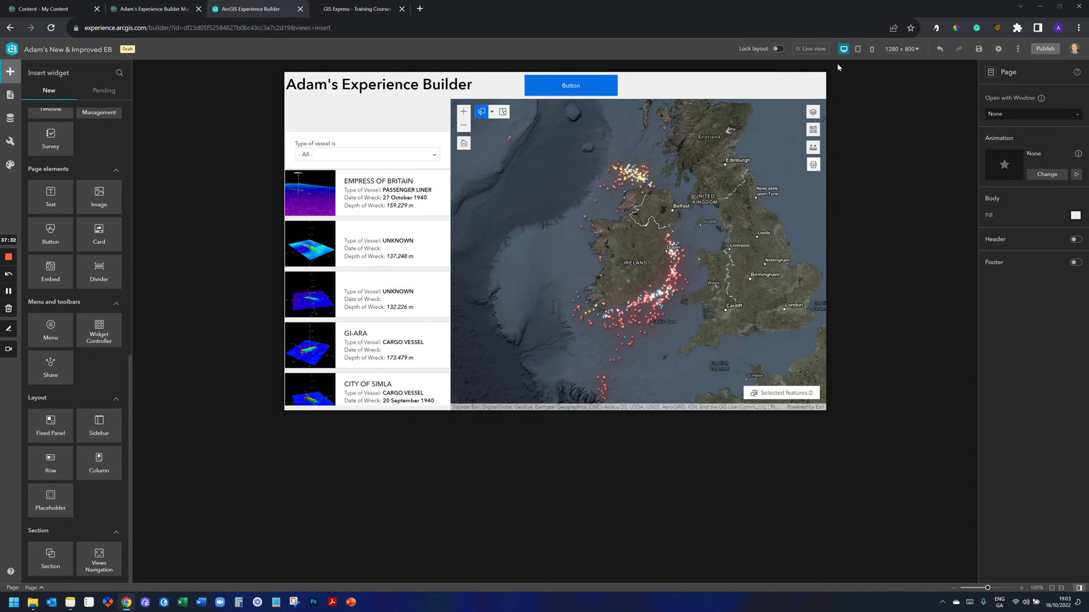
Step: Try the linked button in live view and save the experience
left_click(824, 50)
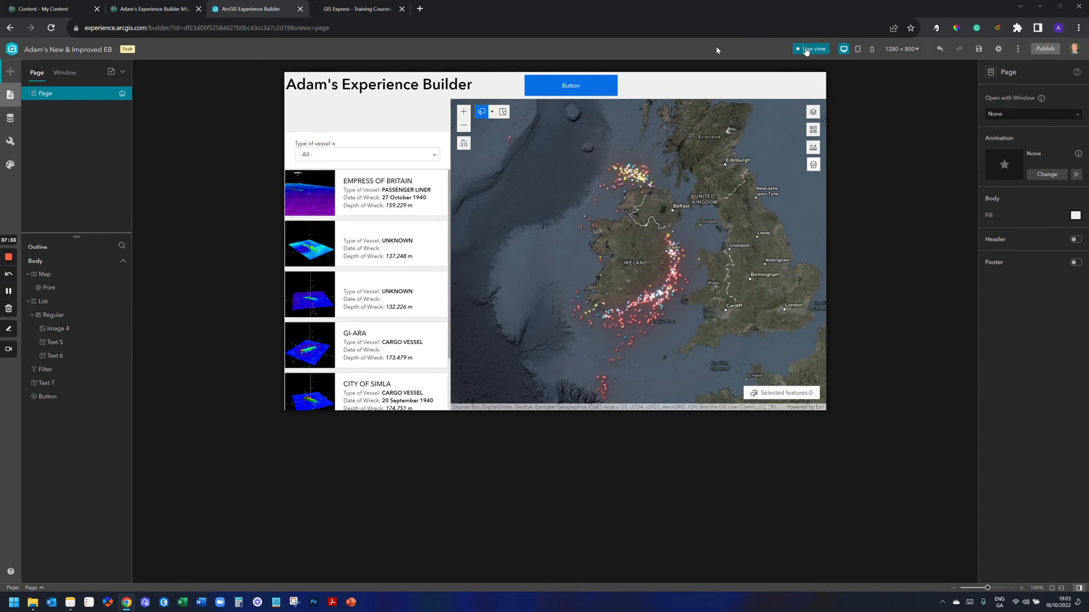
left_click(570, 89)
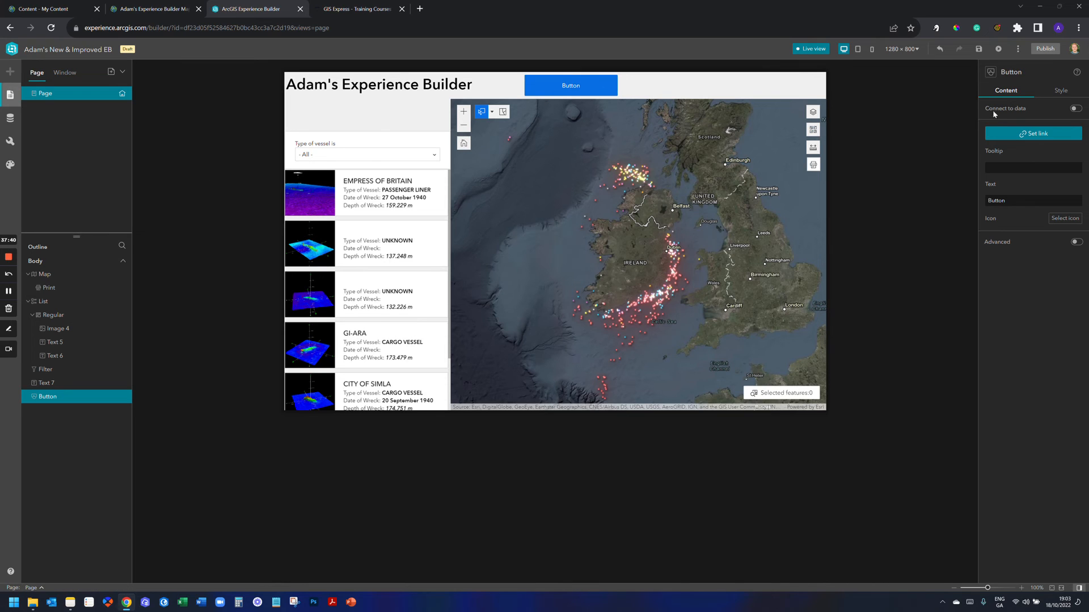
left_click(978, 49)
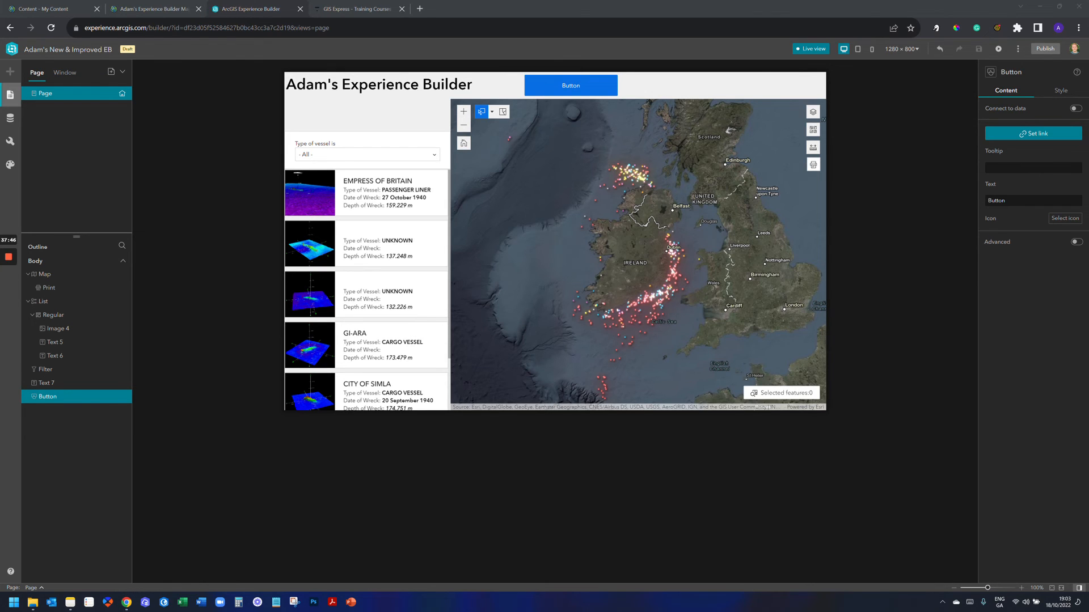
Step: Preview the experience, test the button's link, and return to the builder after closing the separate GIS Express tab
left_click(999, 50)
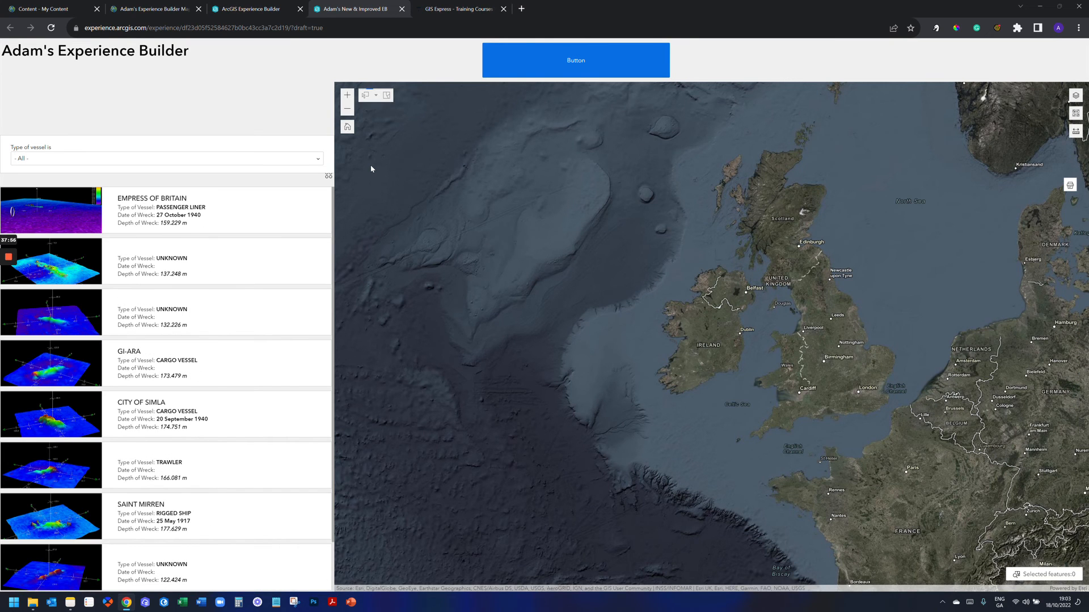
left_click(583, 67)
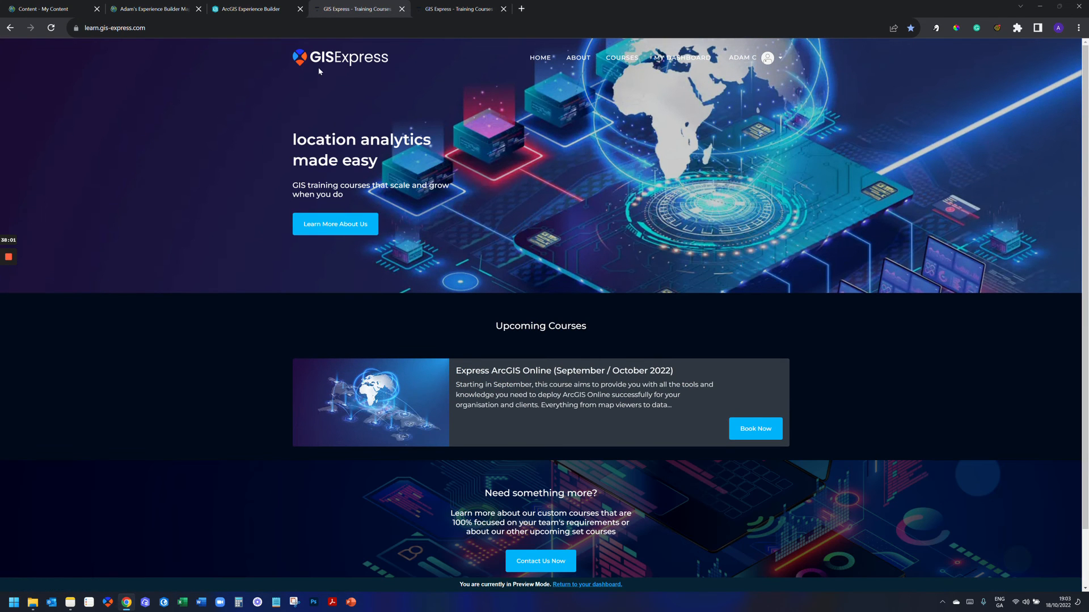
left_click(10, 27)
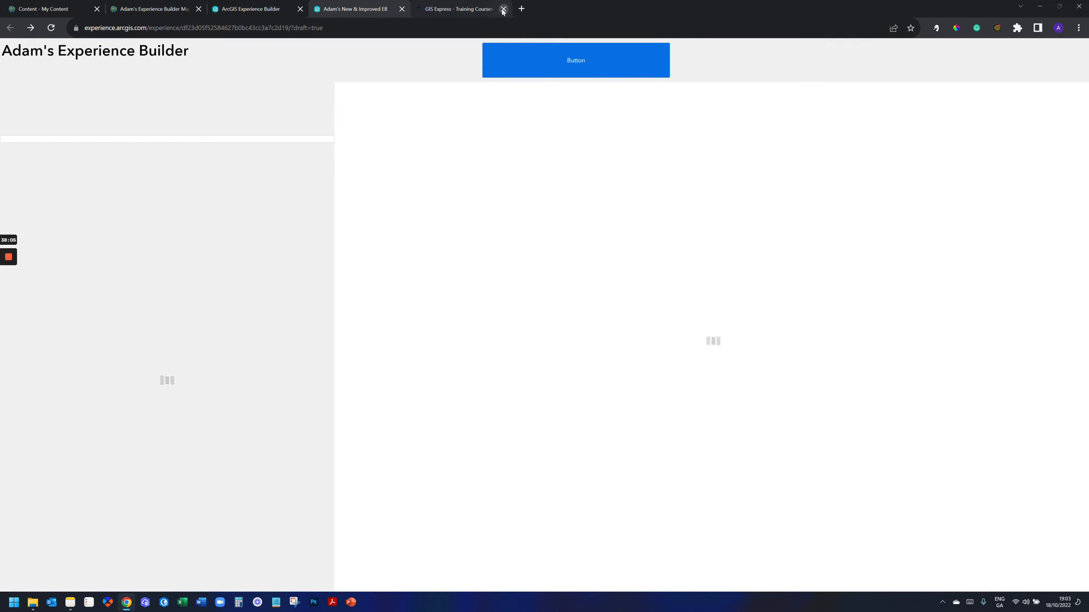
left_click(503, 9)
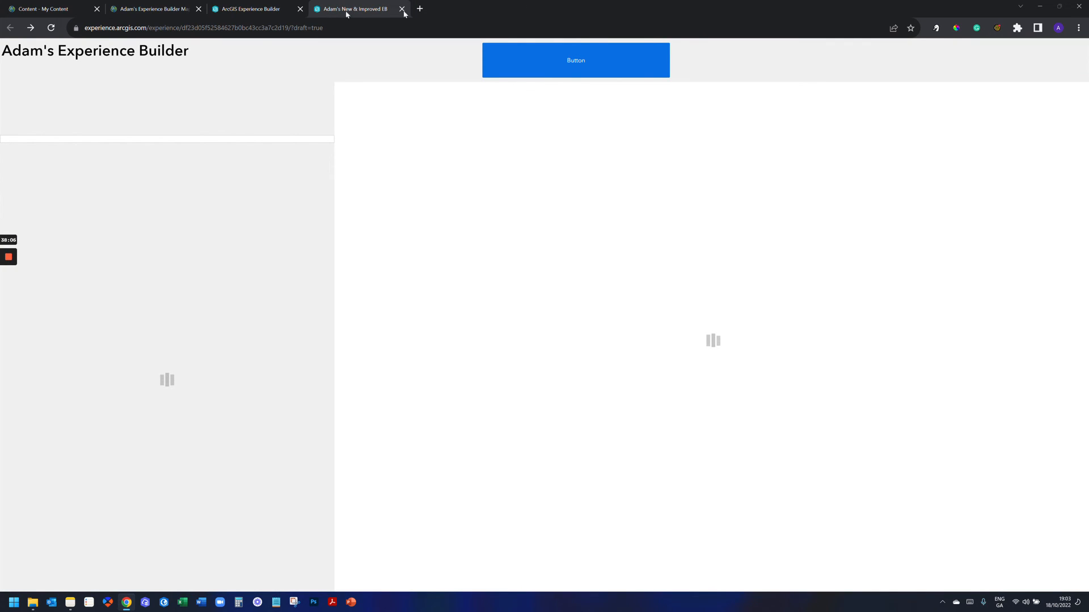
left_click(275, 9)
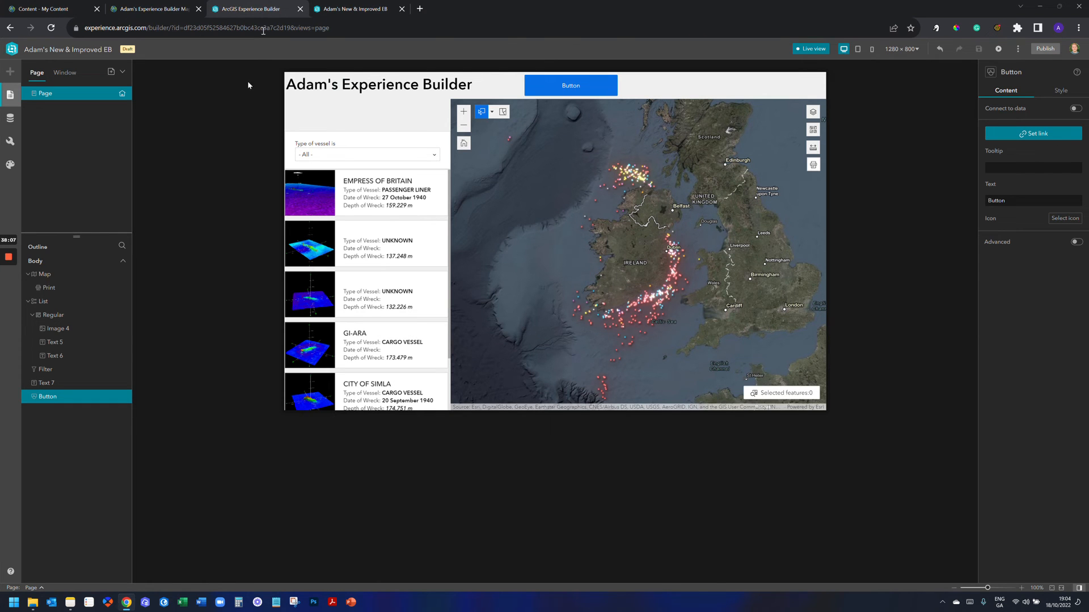
Step: Add a second page from the Blank fullscreen template, keeping the default name Page 2
left_click(110, 74)
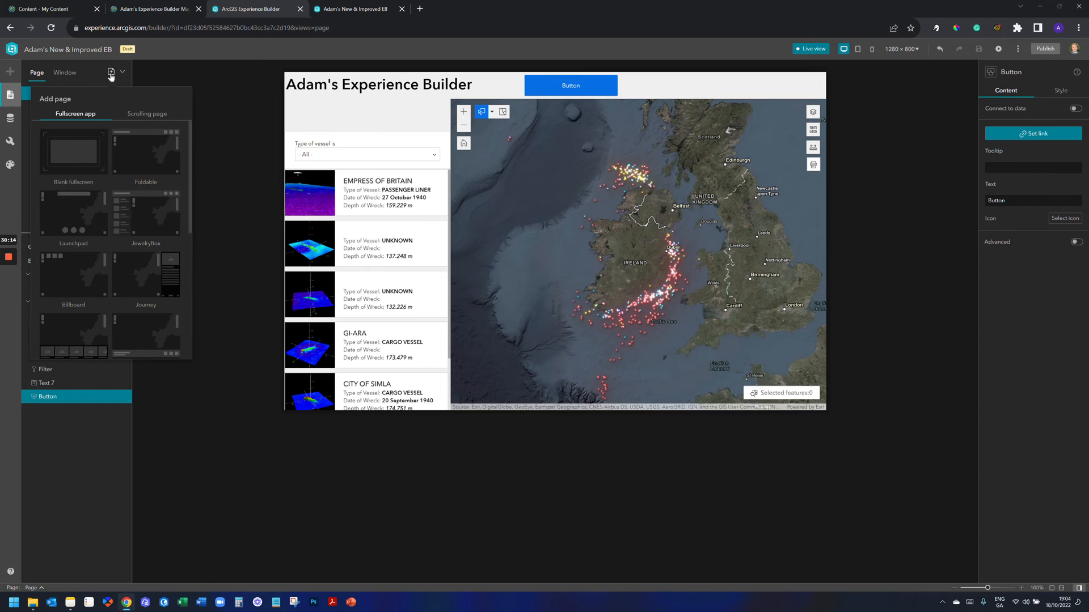
left_click(84, 153)
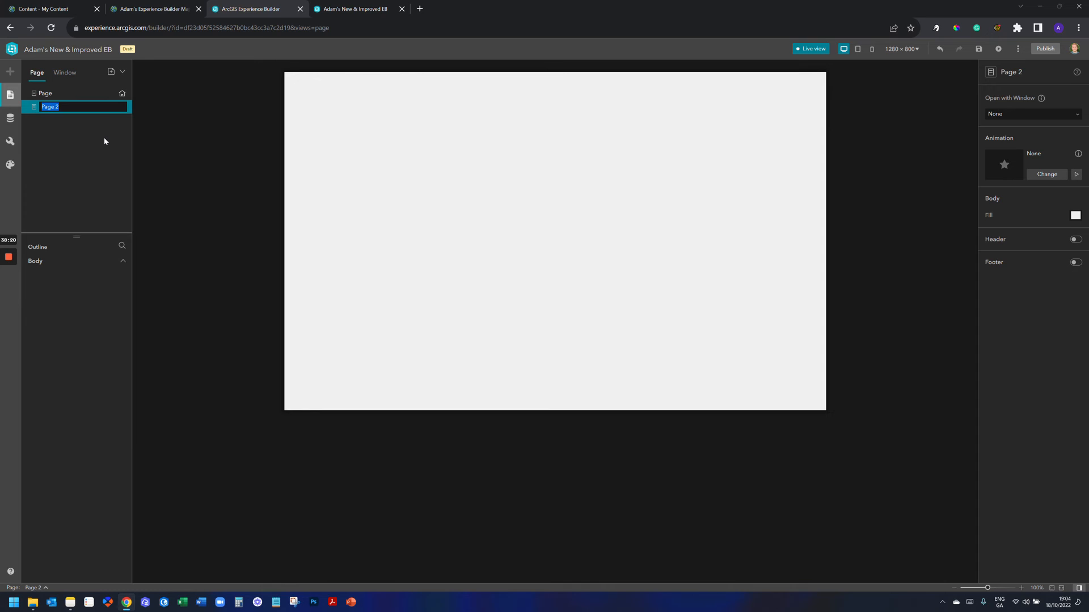
key("Return")
Step: Turn off live view, add a Map widget to Page 2, and enlarge it to fill the whole page
left_click(822, 49)
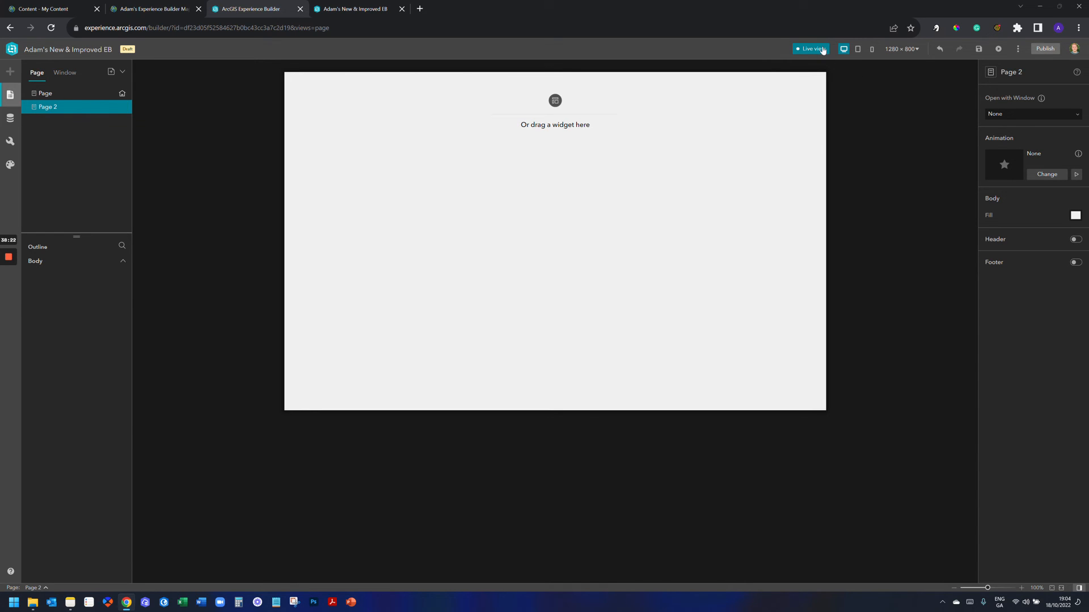
left_click(10, 71)
scroll(104, 233, "up", 10)
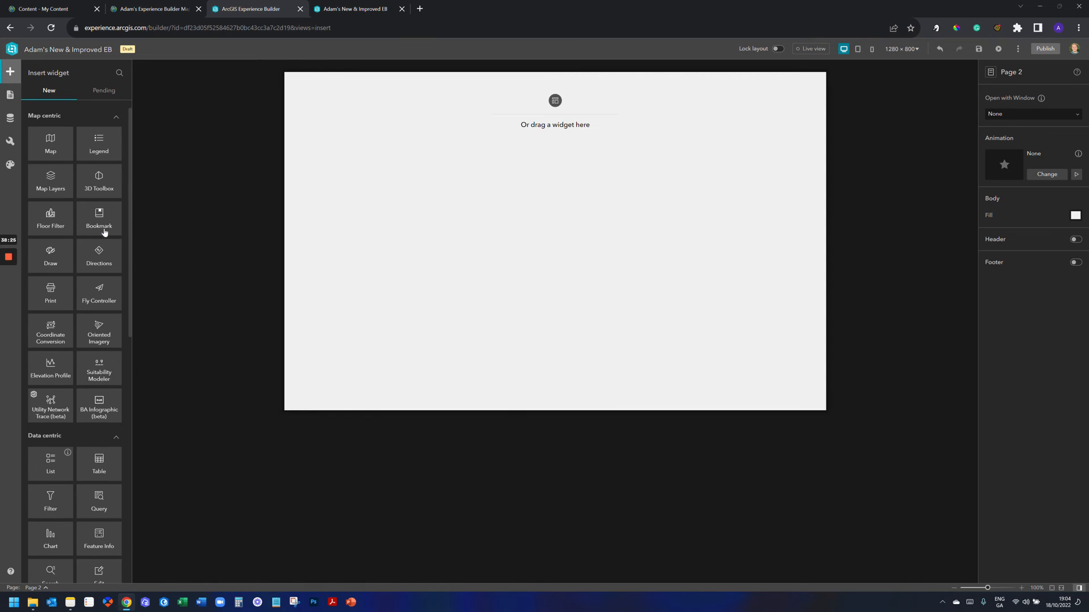
left_click_drag(50, 151, 367, 129)
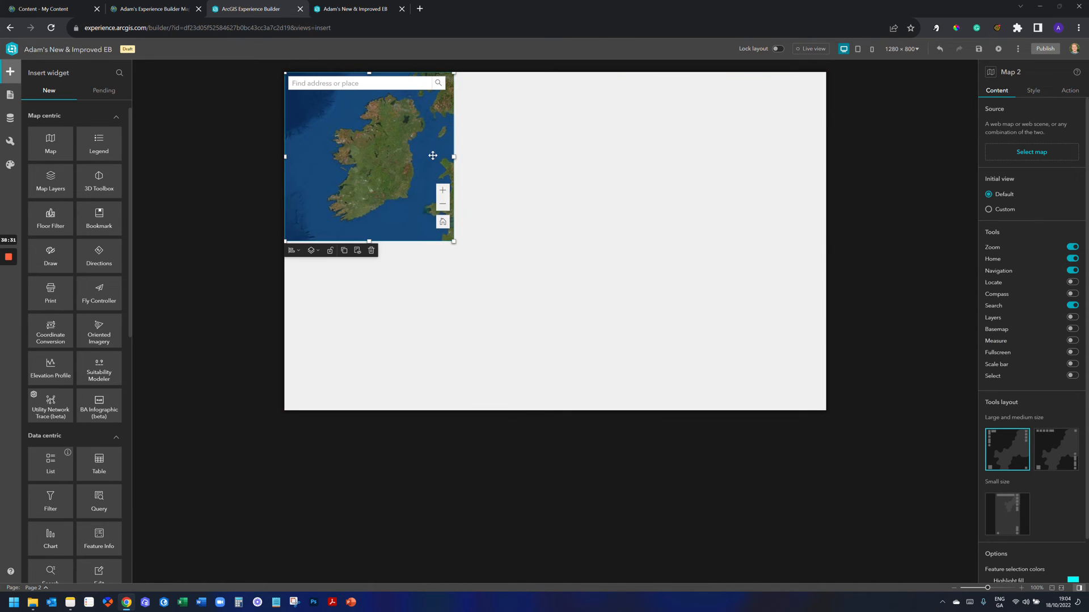
left_click_drag(454, 159, 827, 177)
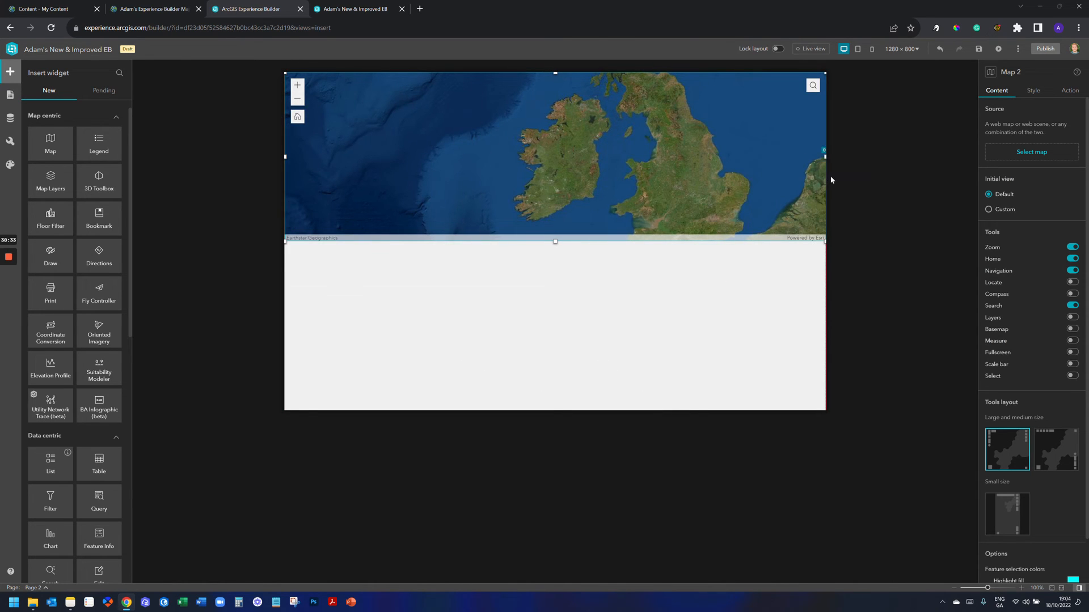
left_click_drag(559, 243, 577, 418)
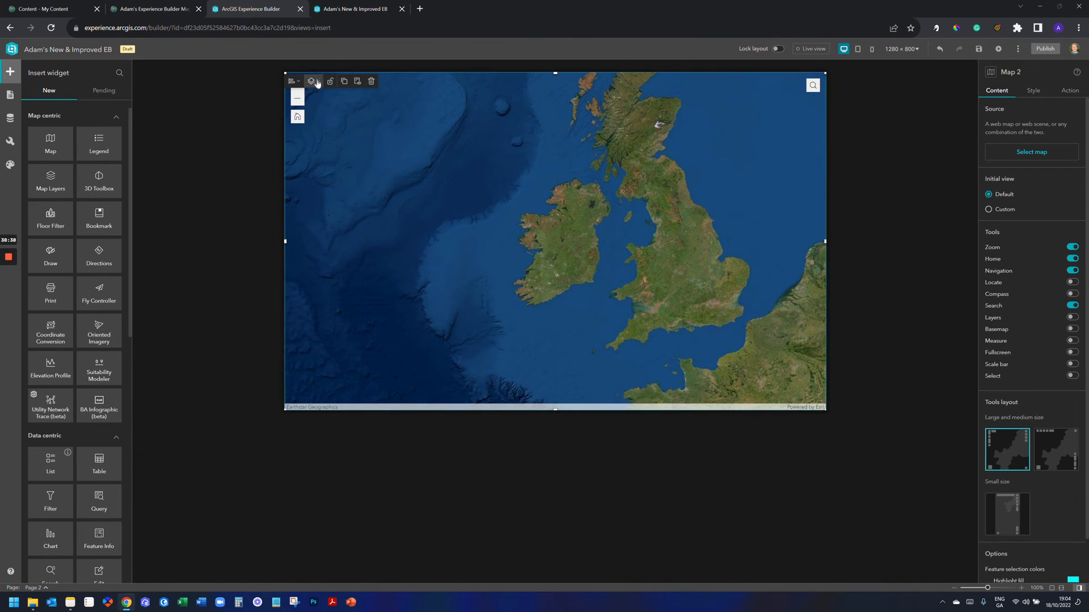
Step: Add the Belfast Listed Buildings web scene as data and use it as the source of the Page 2 map
left_click(1032, 152)
left_click(906, 575)
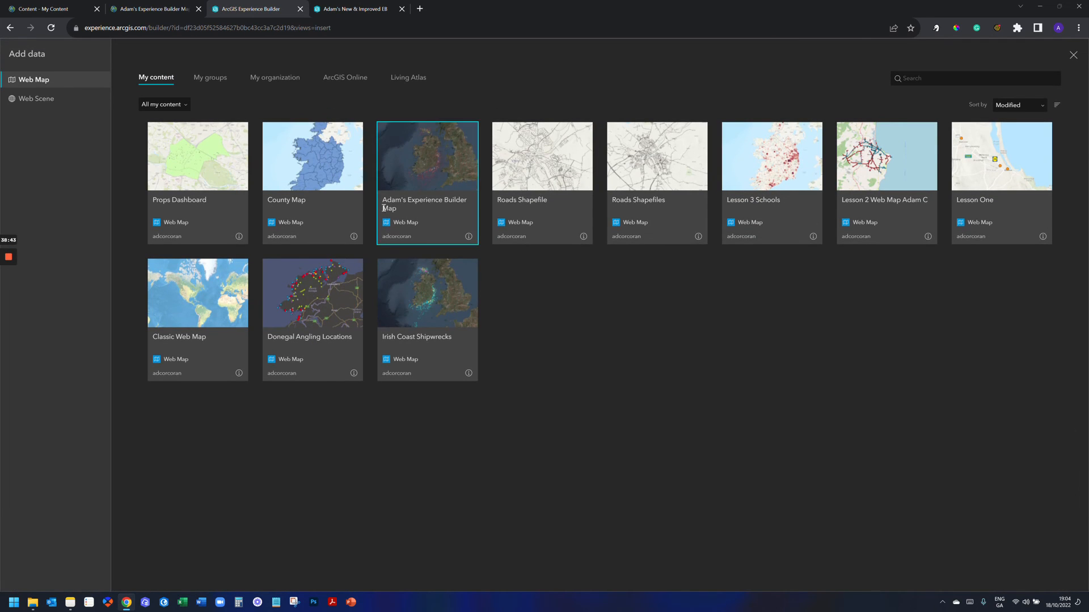
left_click(45, 100)
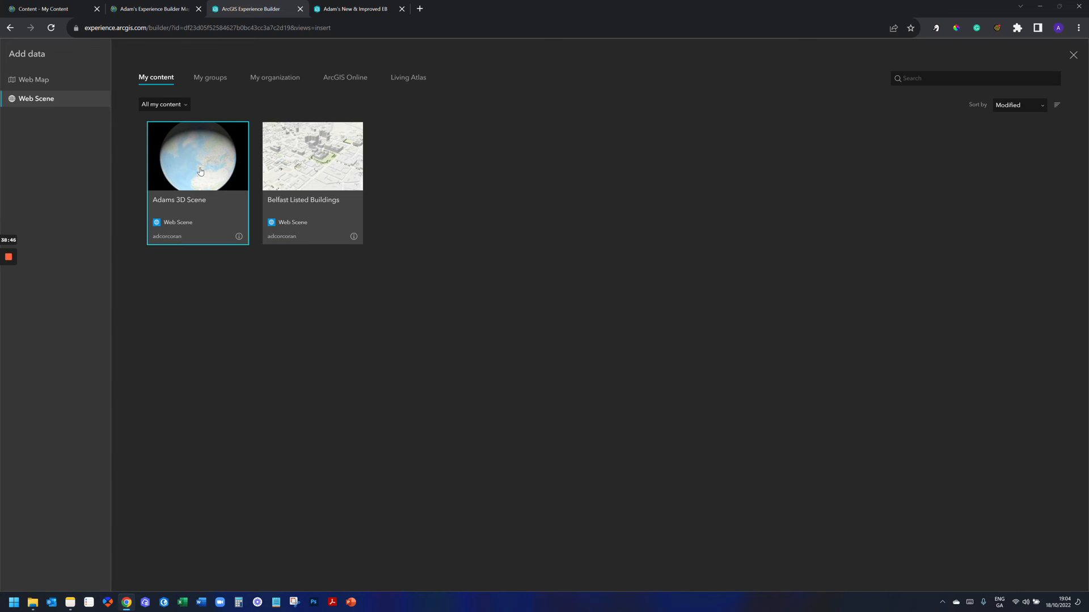
left_click(320, 167)
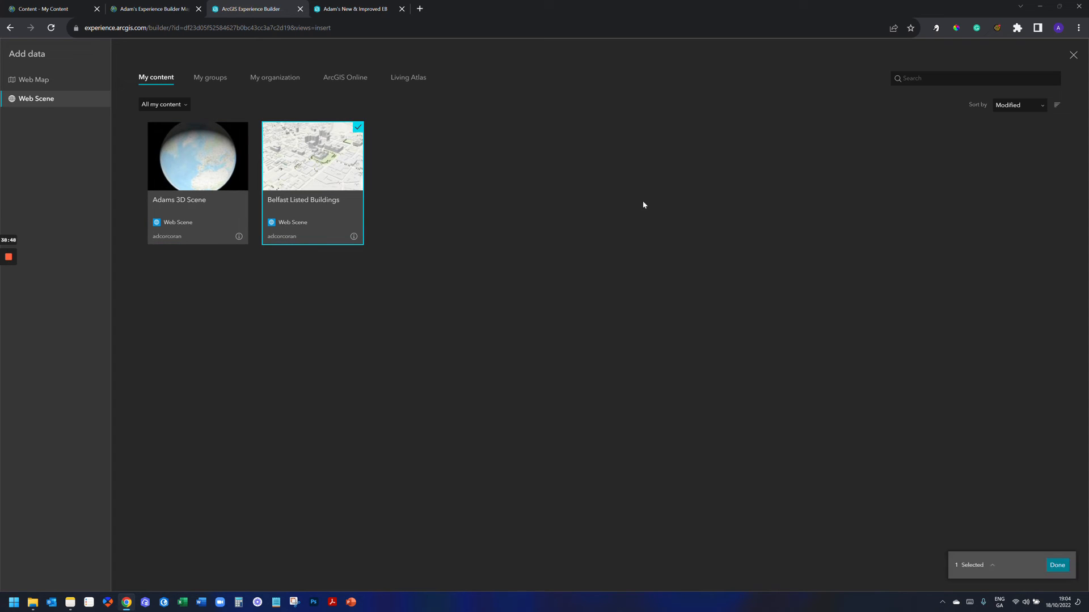
left_click(1060, 566)
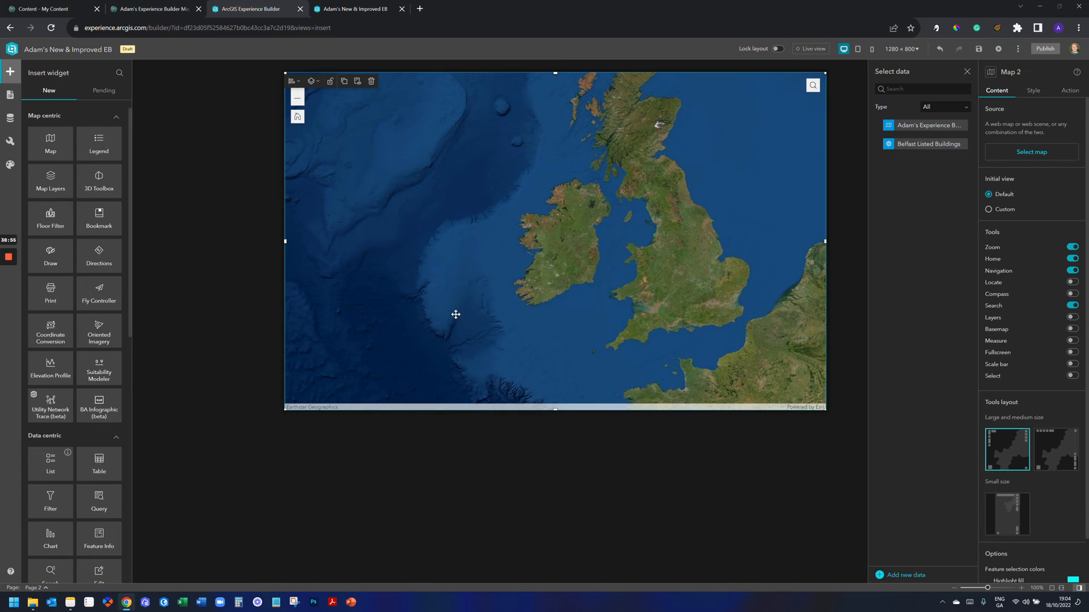
left_click(940, 148)
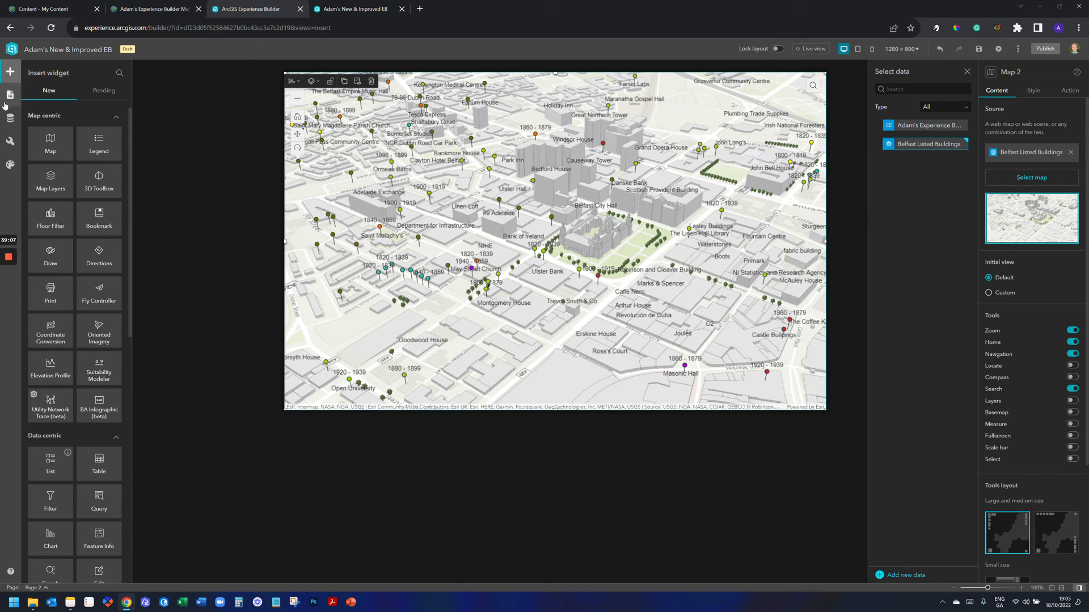
Step: Change the link of the button on the first page to Page 2, opening in the app window
left_click(10, 96)
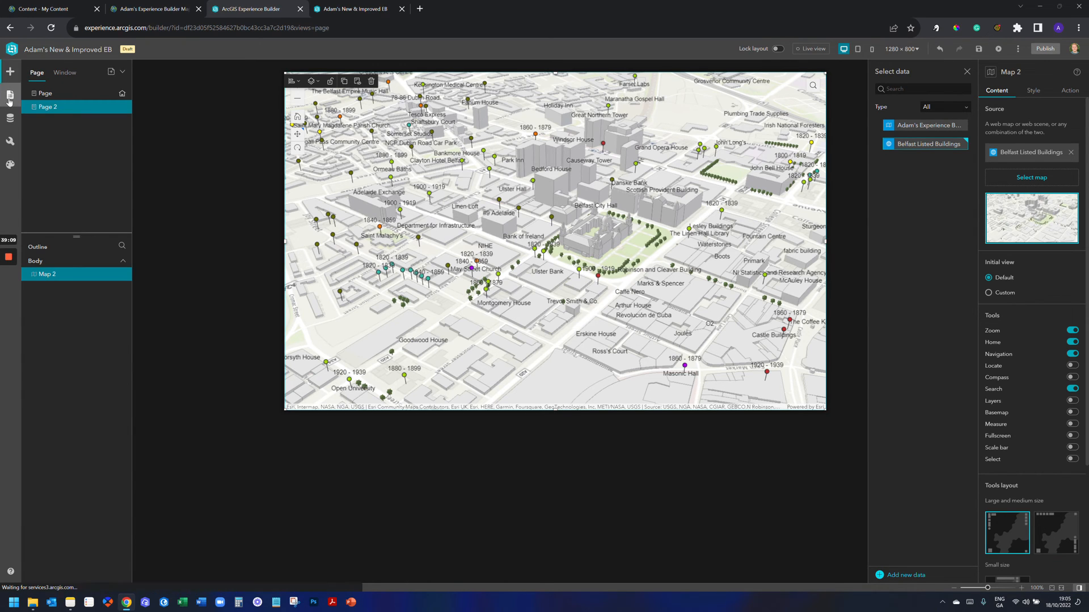
left_click(46, 94)
left_click(572, 85)
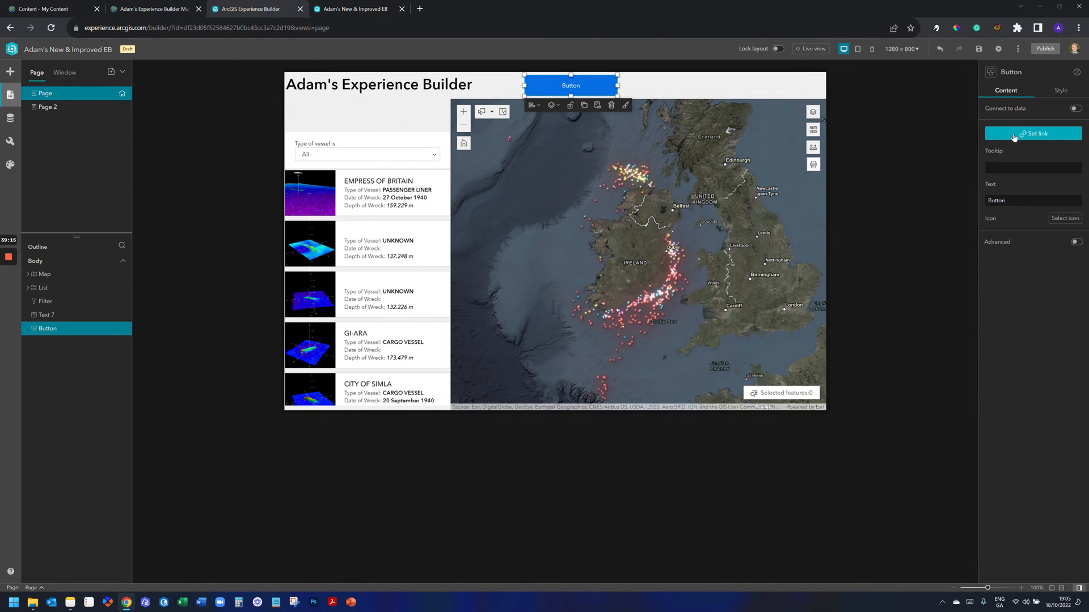
left_click(1014, 138)
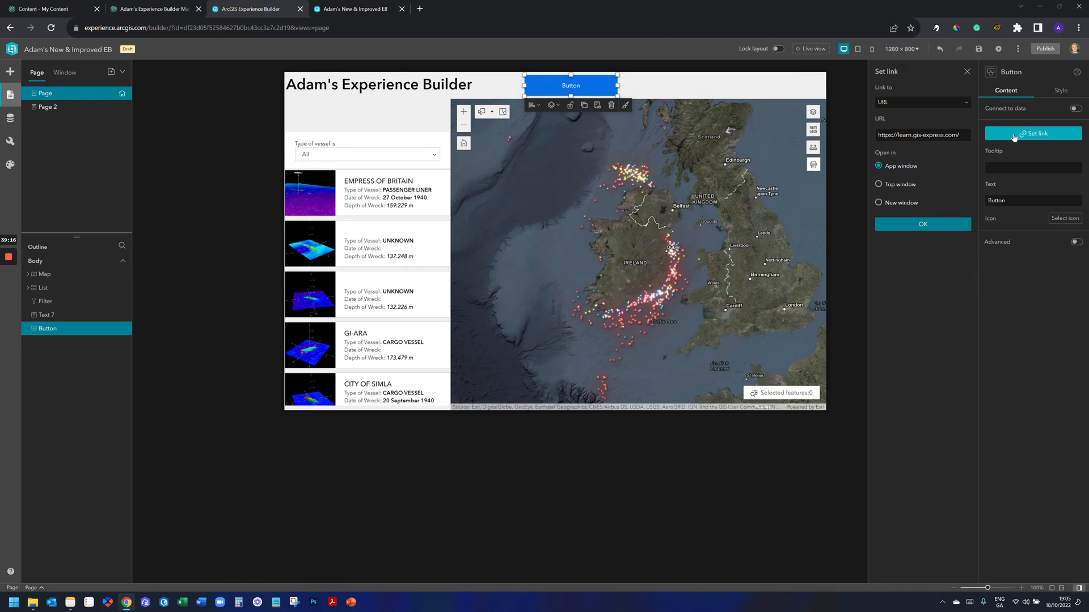
left_click(955, 103)
left_click(928, 138)
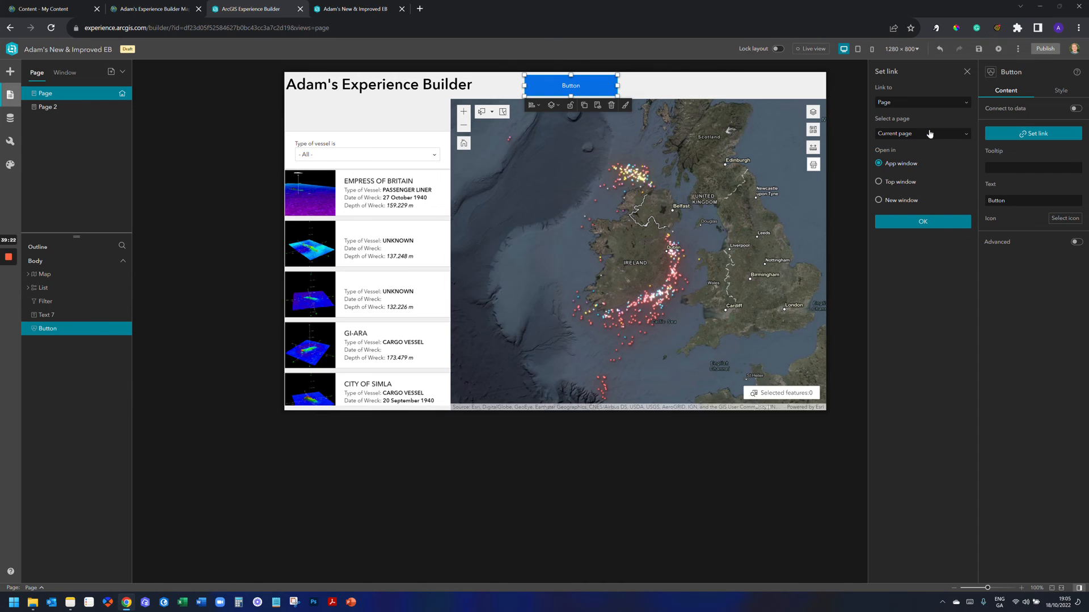
left_click(929, 134)
left_click(923, 174)
left_click(945, 227)
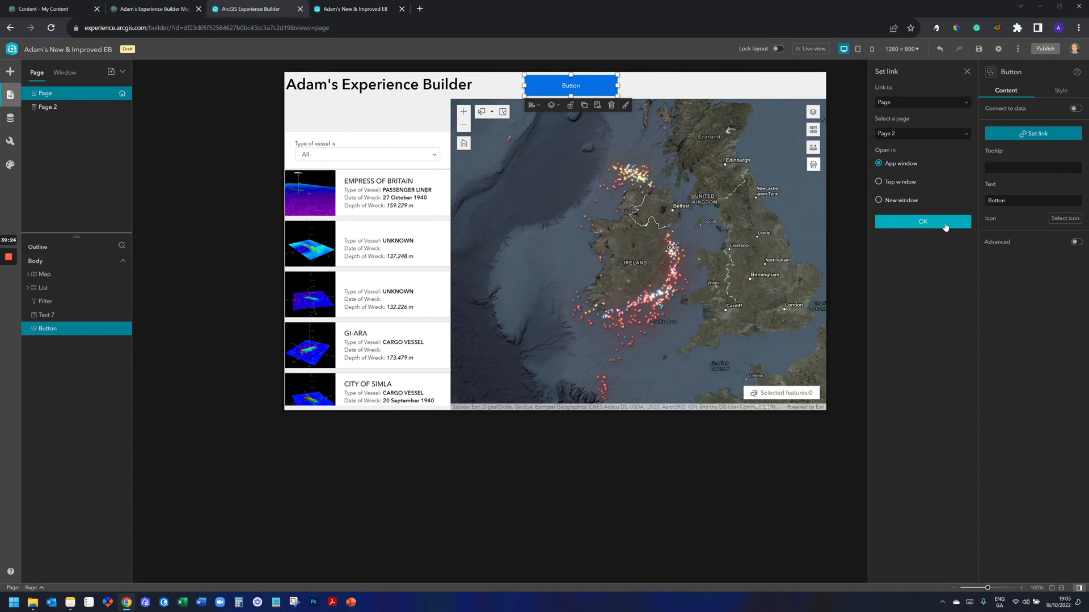
Step: Save the experience, reload its preview to test the button's link to Page 2, and return to the builder
left_click(978, 49)
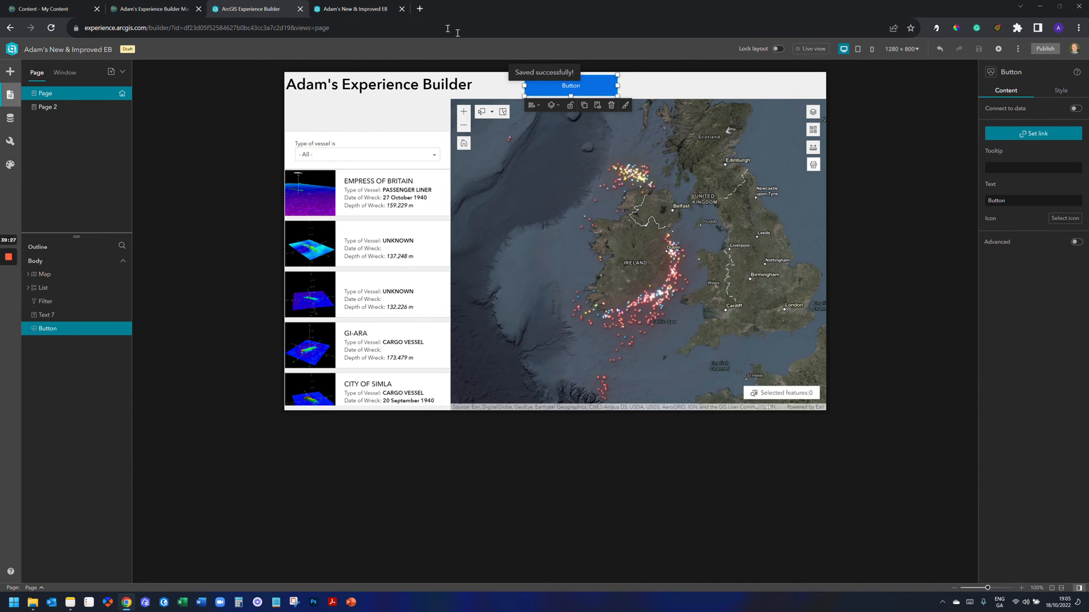
left_click(358, 9)
left_click(52, 28)
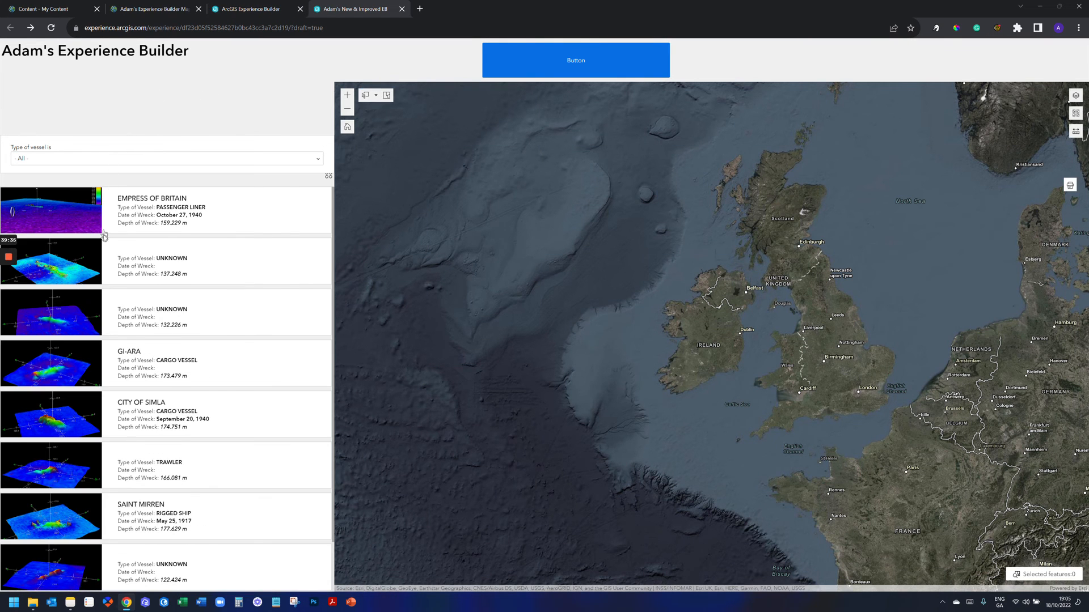
left_click(567, 64)
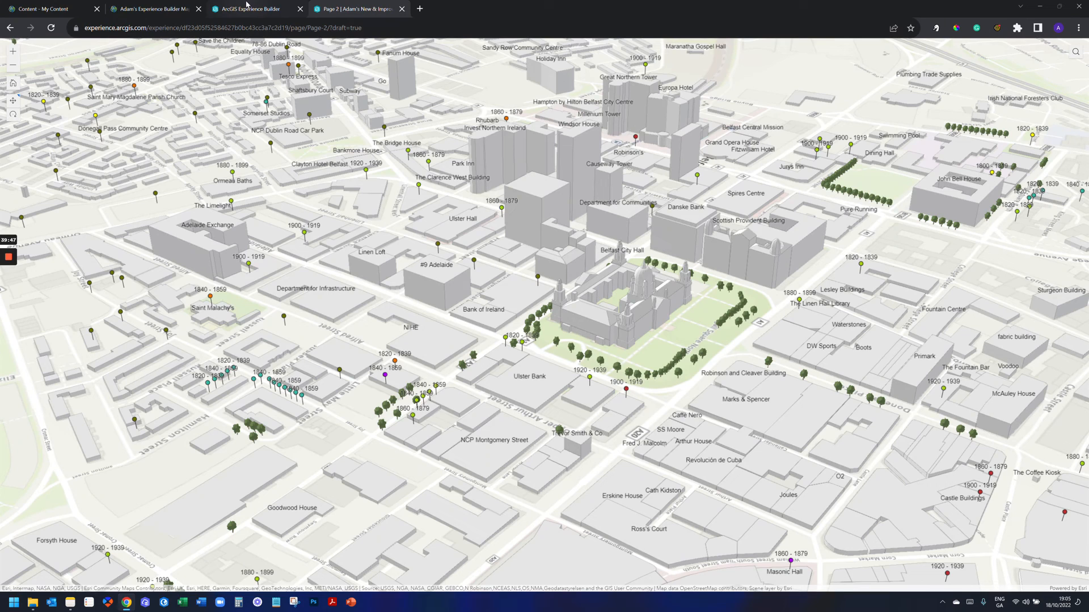
left_click(247, 4)
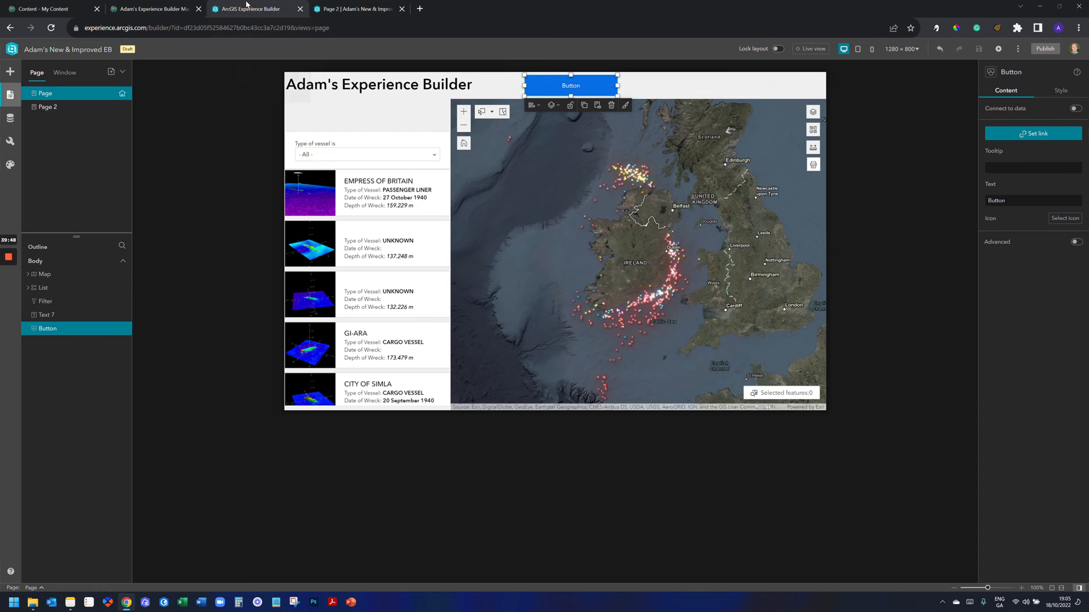
Step: Add a Section widget to the first page and stretch it over the whole area below the title and button
left_click(11, 72)
scroll(83, 274, "down", 5)
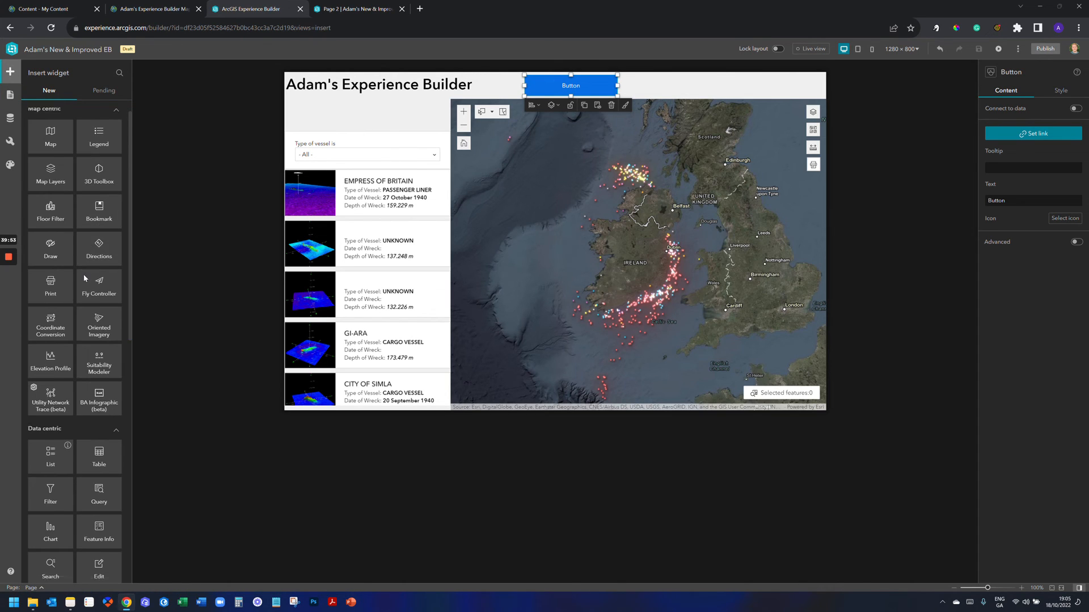
scroll(83, 274, "down", 3)
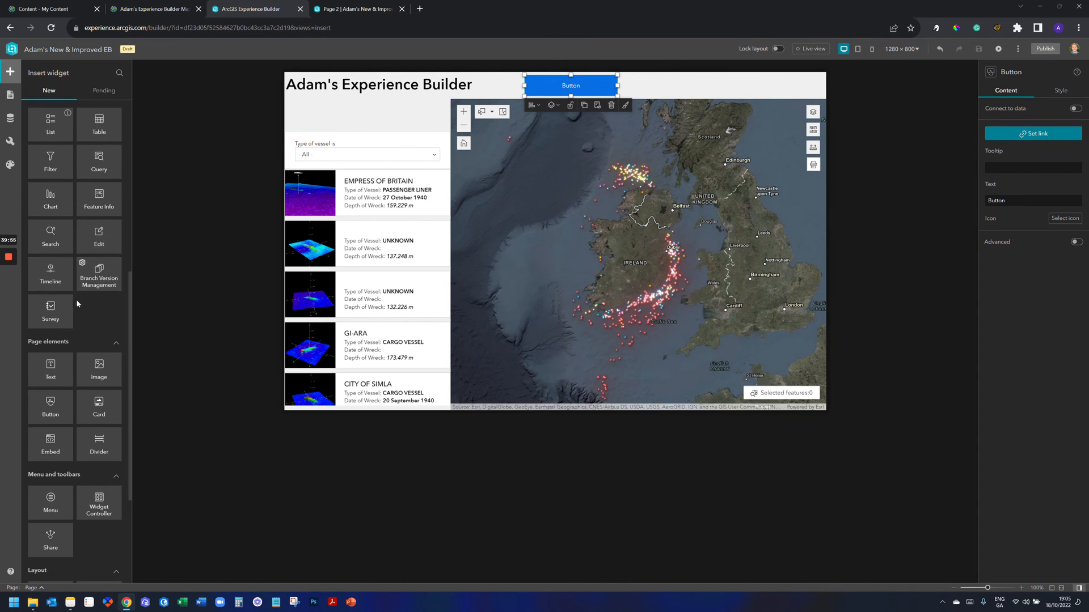
scroll(76, 298, "down", 2)
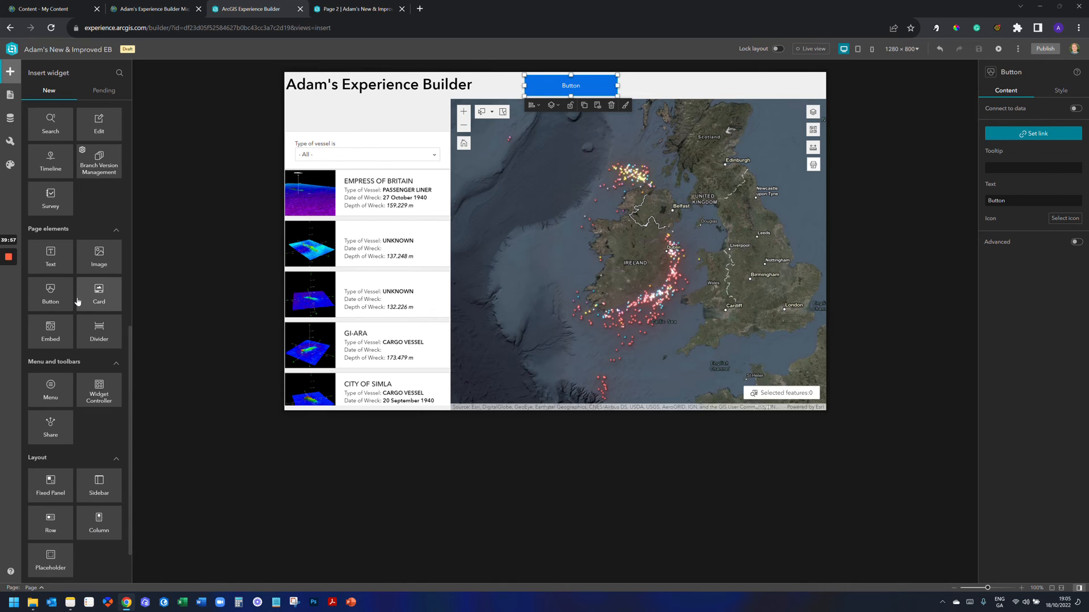
scroll(101, 347, "down", 1)
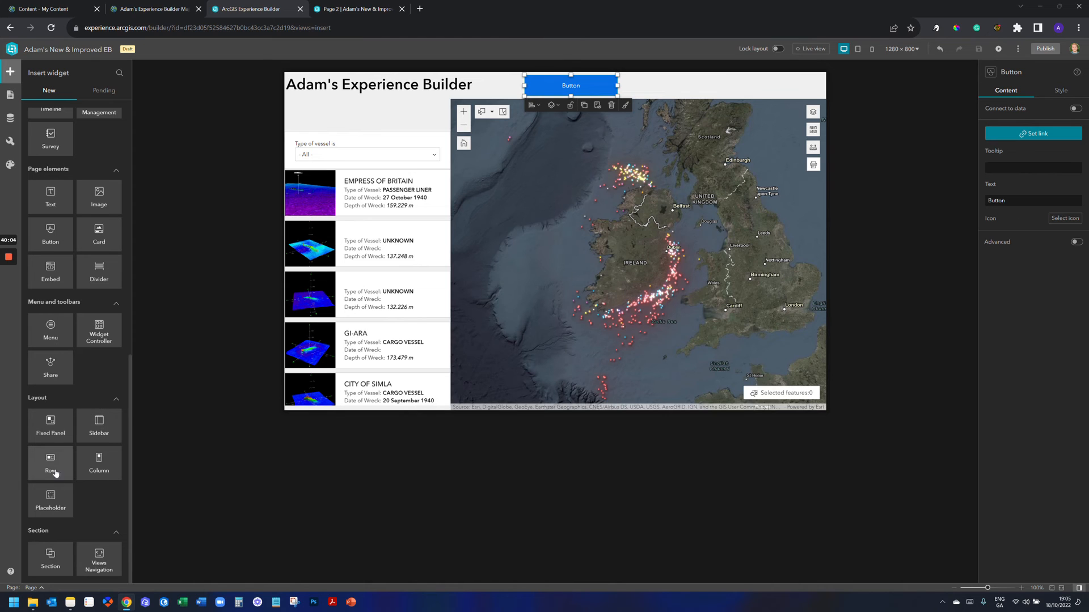
left_click_drag(42, 557, 413, 233)
left_click_drag(497, 203, 826, 204)
left_click_drag(555, 310, 551, 412)
Step: Fill the section with a Map widget that uses the Belfast Listed Buildings scene as its source
scroll(70, 311, "up", 10)
left_click_drag(51, 144, 323, 182)
left_click_drag(452, 183, 722, 183)
left_click_drag(793, 189, 831, 183)
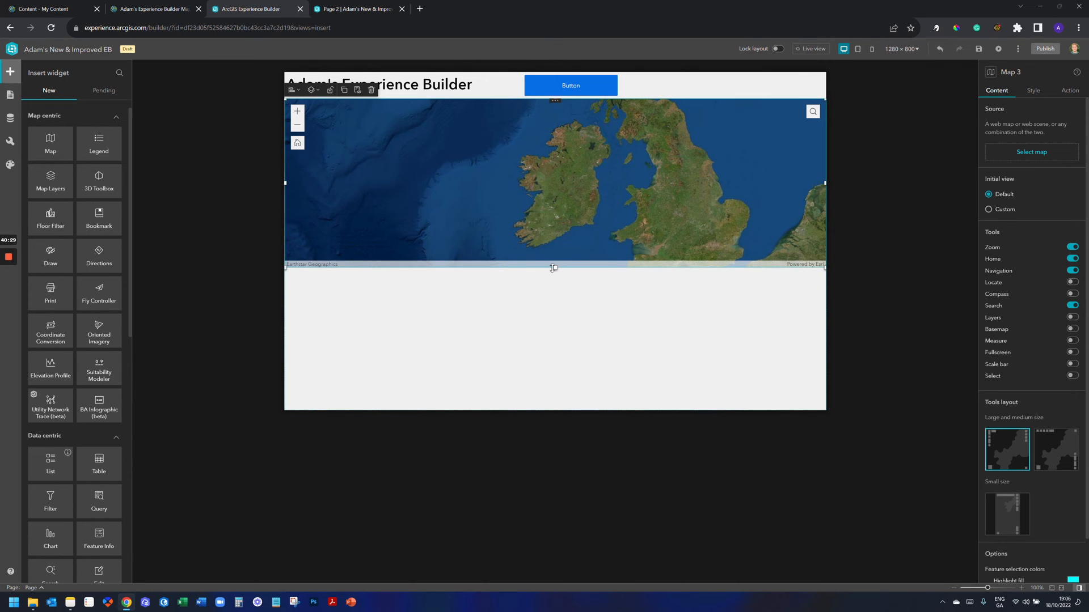
left_click_drag(558, 286, 553, 414)
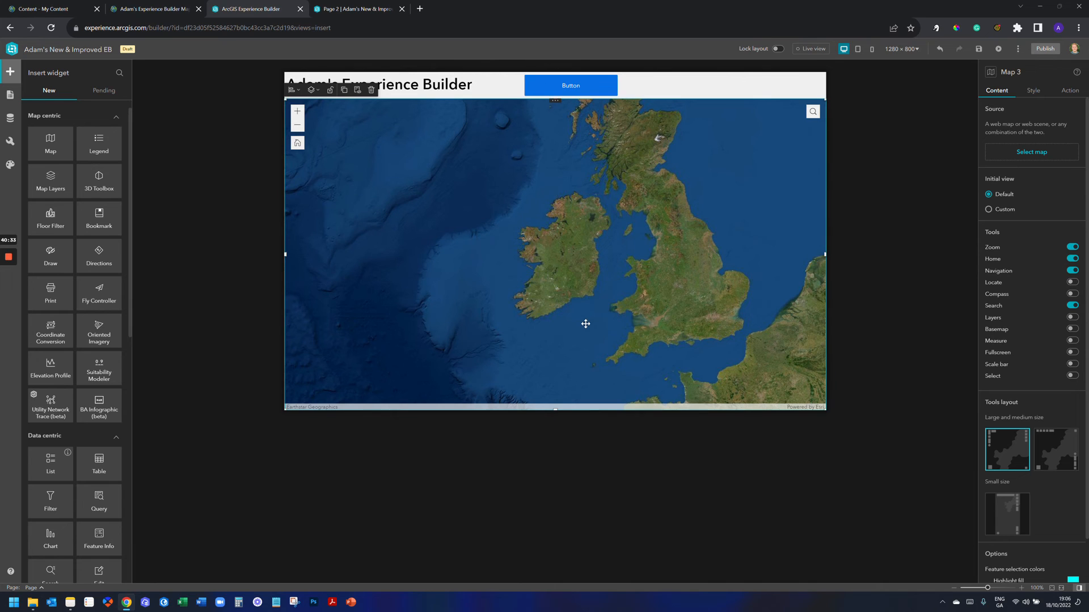
left_click(1045, 163)
left_click(941, 144)
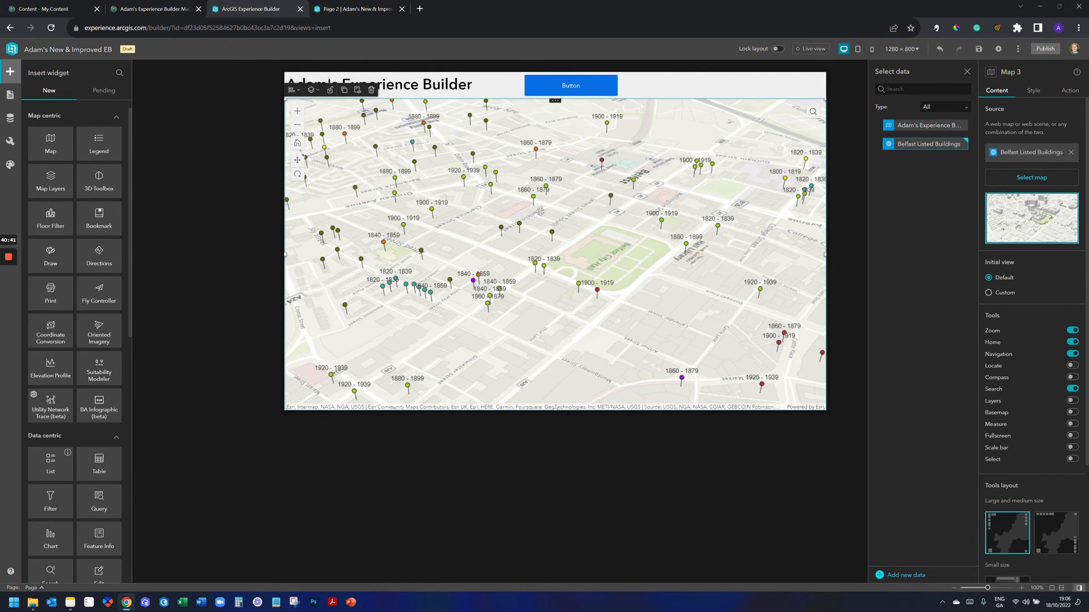
Step: Set the button's link to None
left_click(586, 88)
left_click(1015, 137)
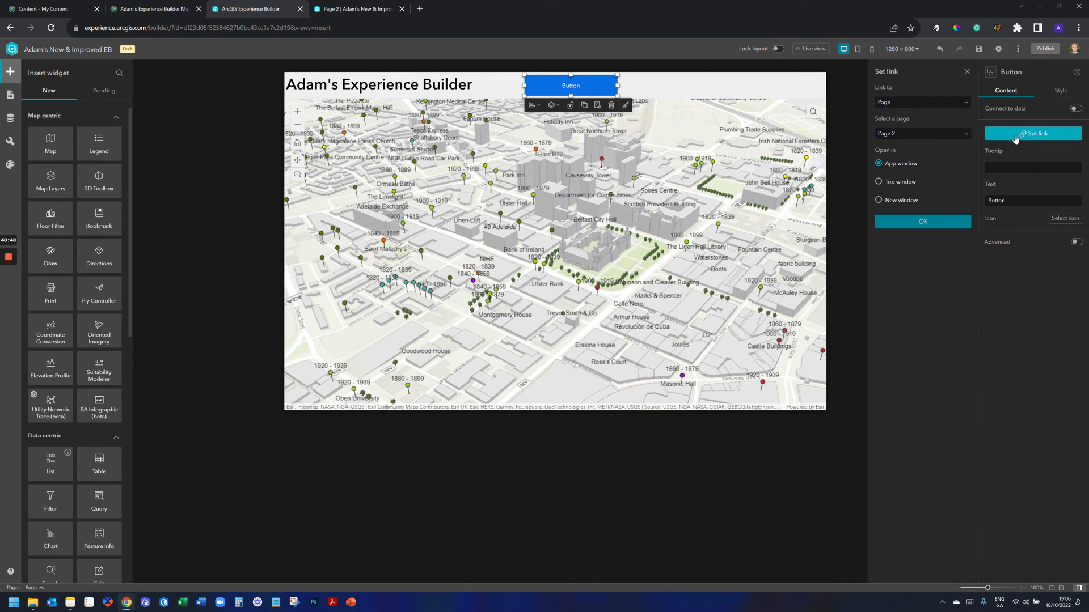
left_click(966, 103)
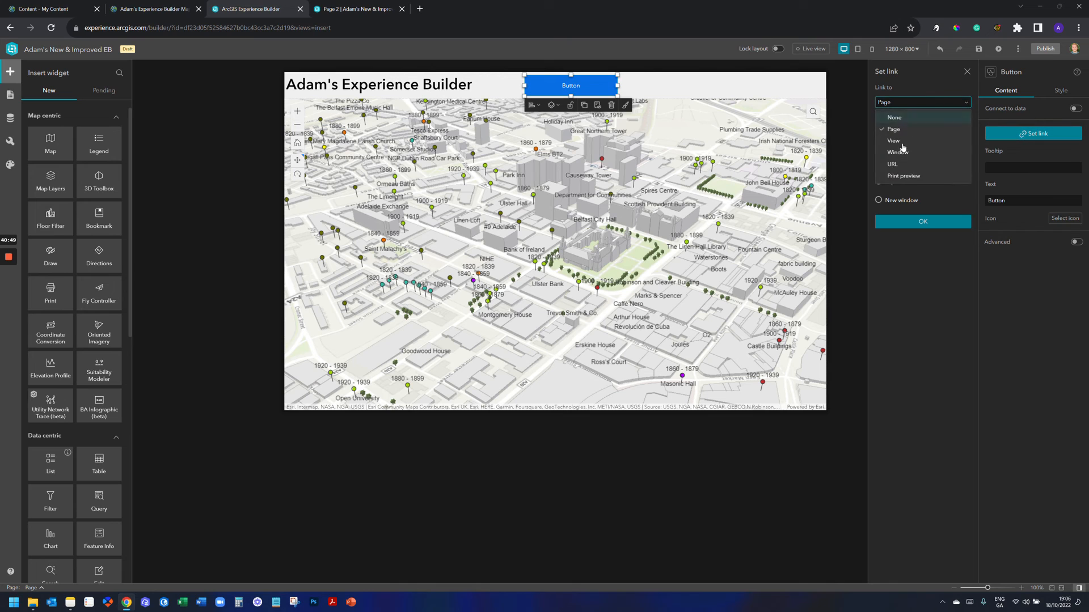
left_click(935, 95)
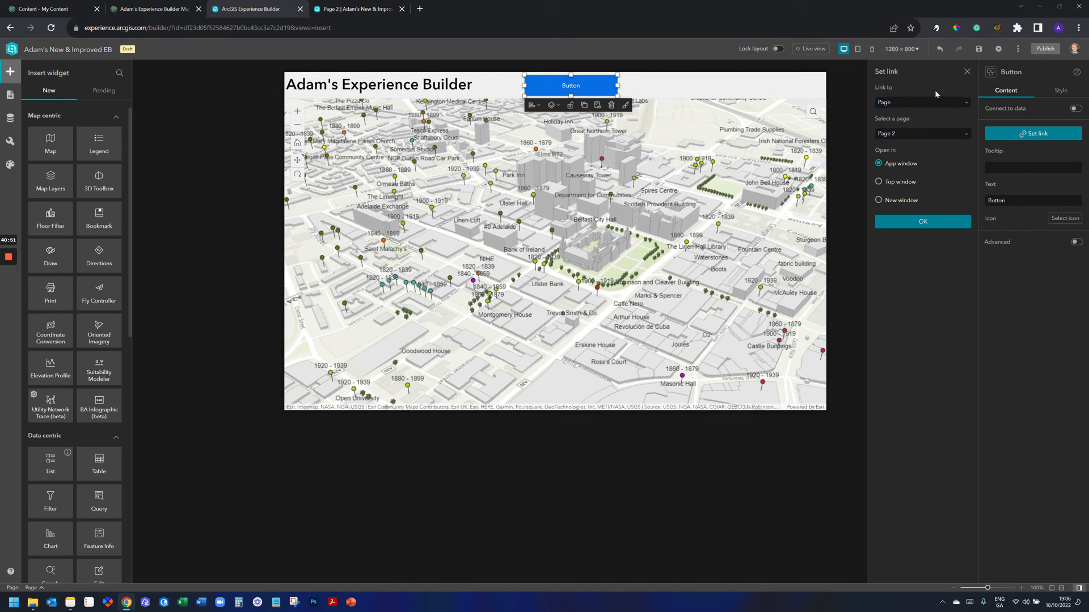
left_click(963, 104)
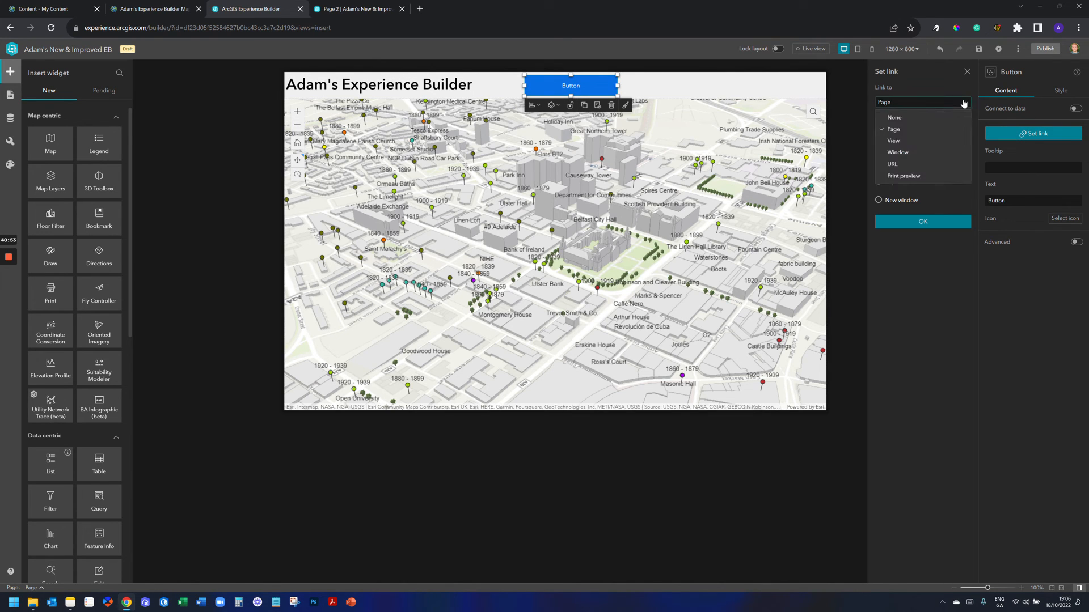
left_click(945, 117)
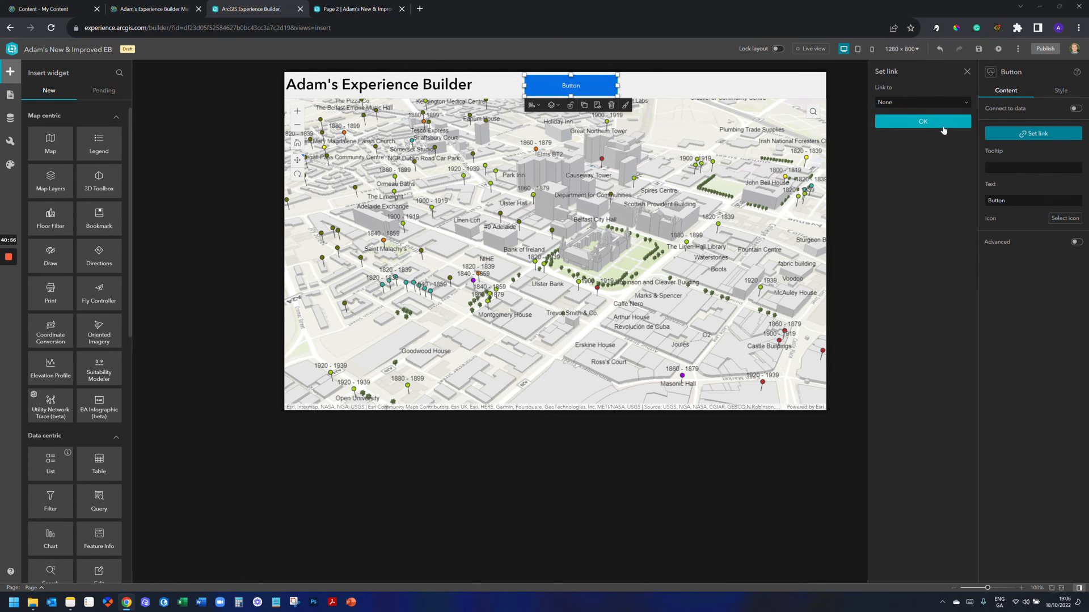
left_click(943, 125)
left_click(633, 86)
left_click(605, 85)
Step: Link the button to the section's View on the first page, opening in the app window
mouse_move(13, 260)
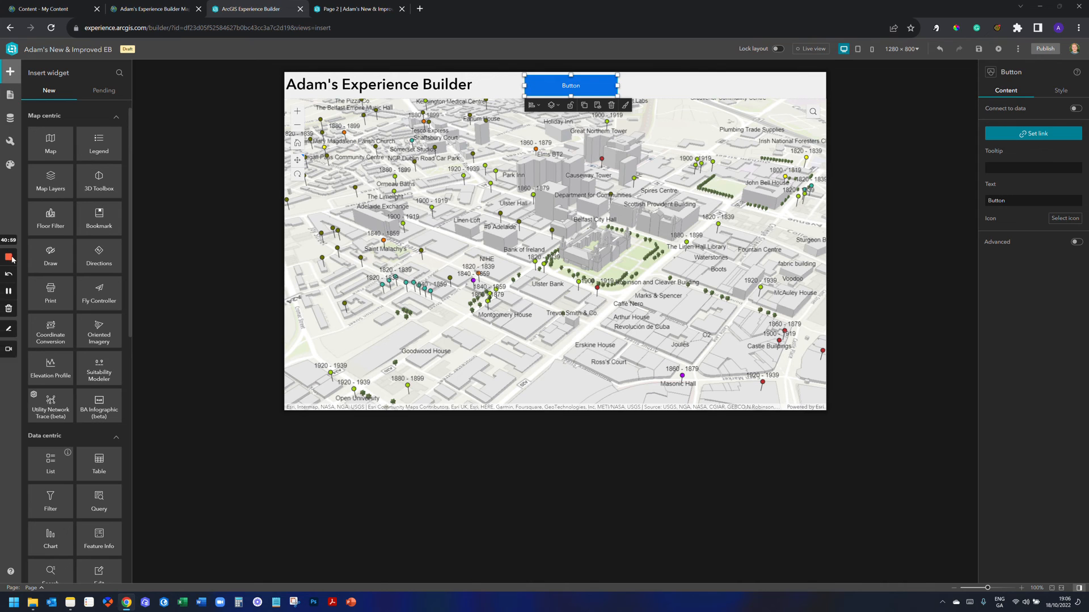
left_click(1034, 133)
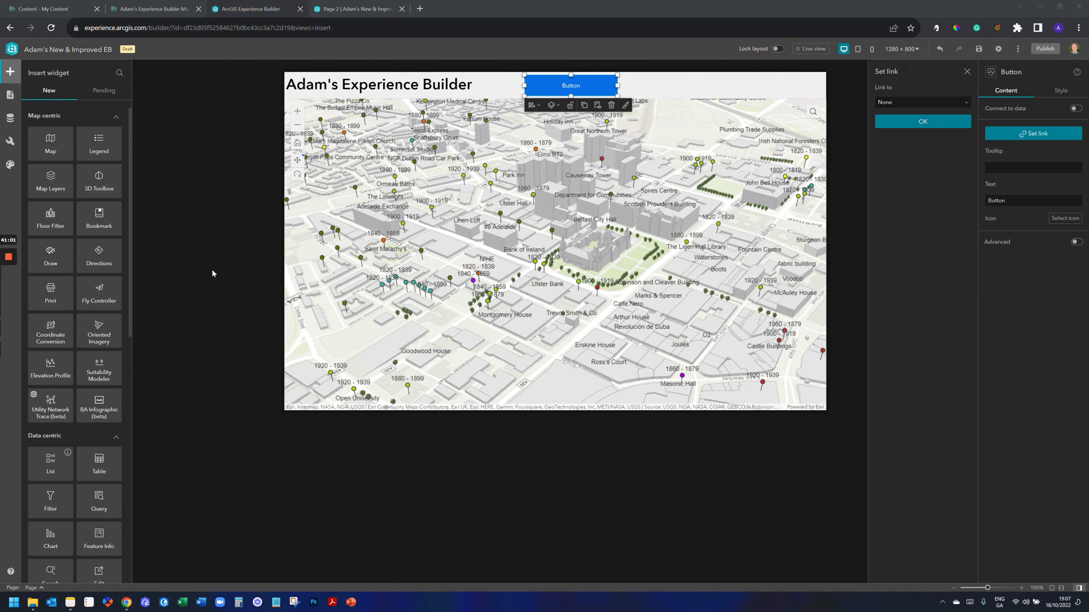
left_click(906, 103)
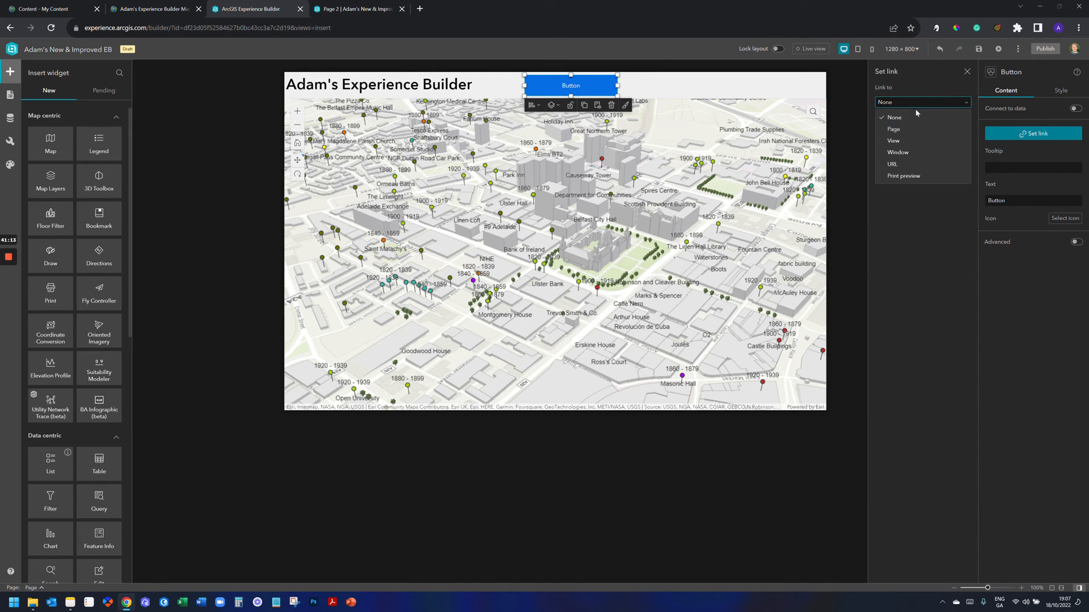
left_click(10, 95)
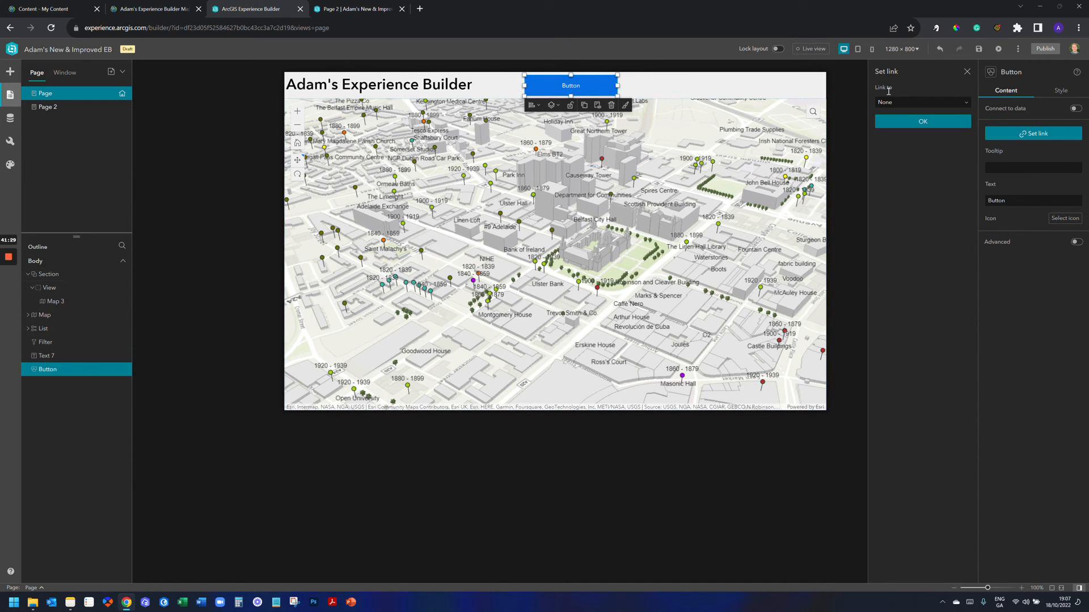
left_click(899, 104)
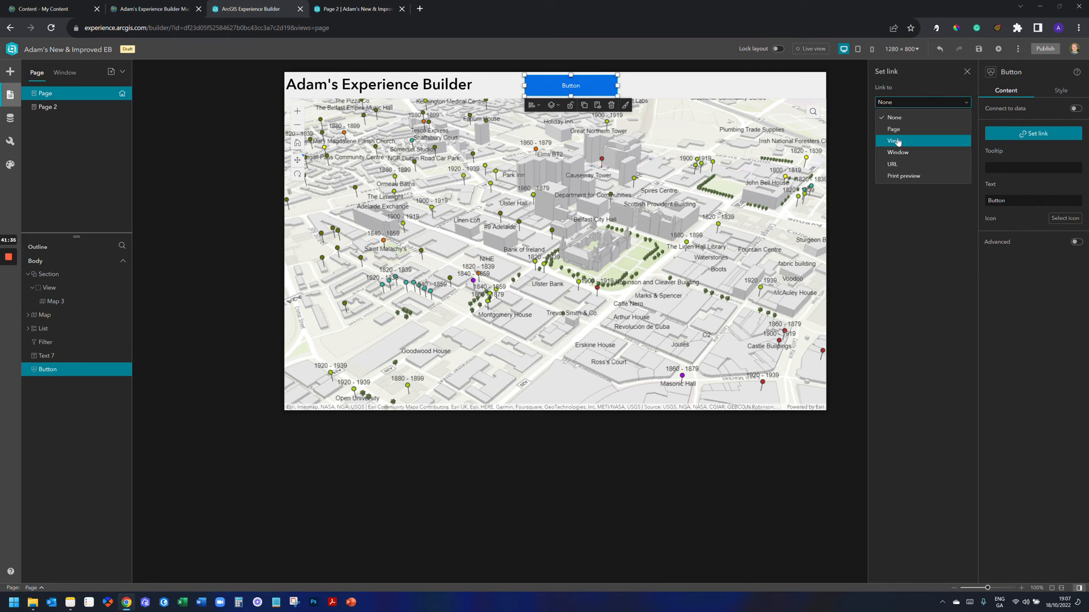
left_click(898, 142)
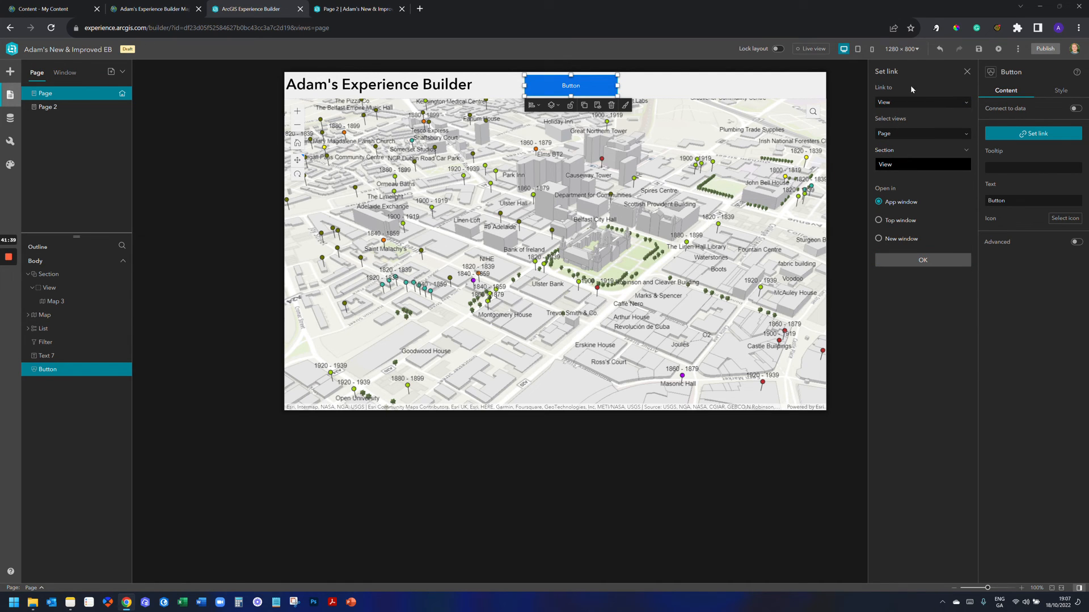
left_click(921, 136)
left_click(910, 148)
left_click(910, 167)
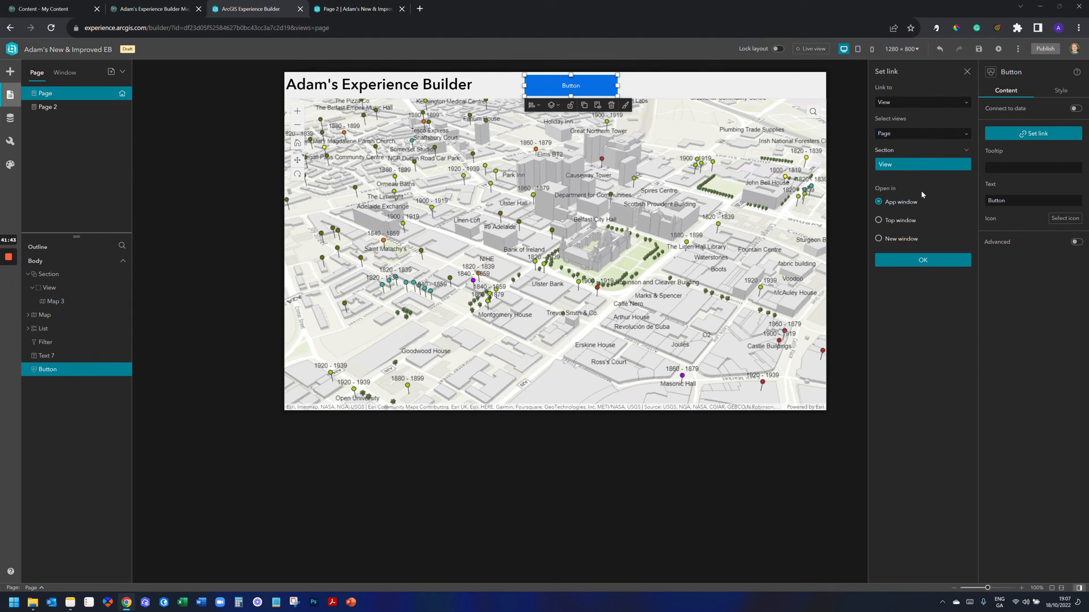
left_click(923, 261)
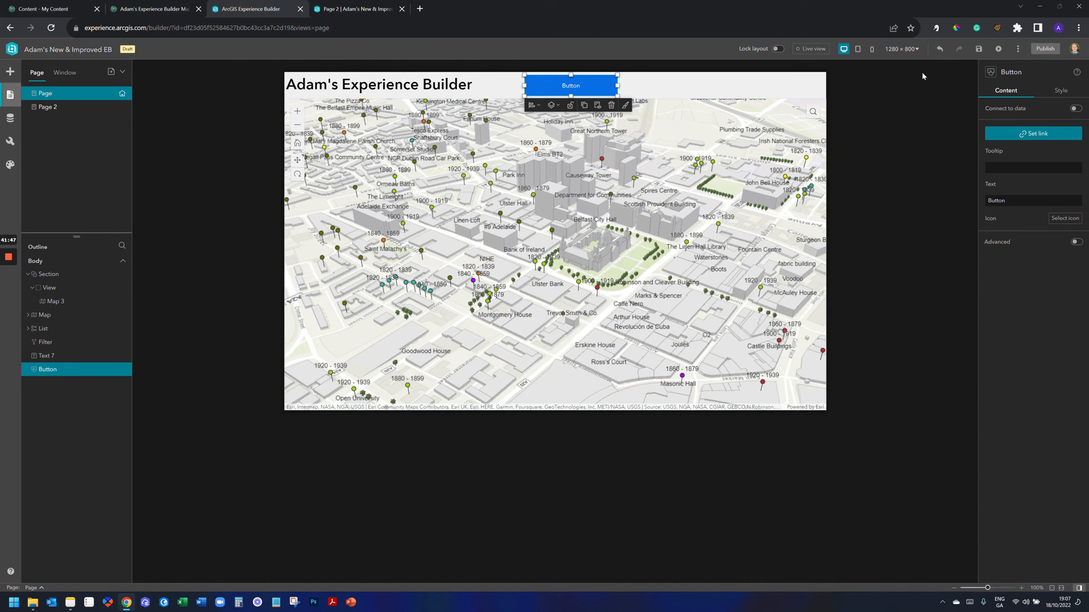
Step: Save the experience and place a copy of the button beside the original, level with the title
left_click(979, 48)
key("ctrl+v")
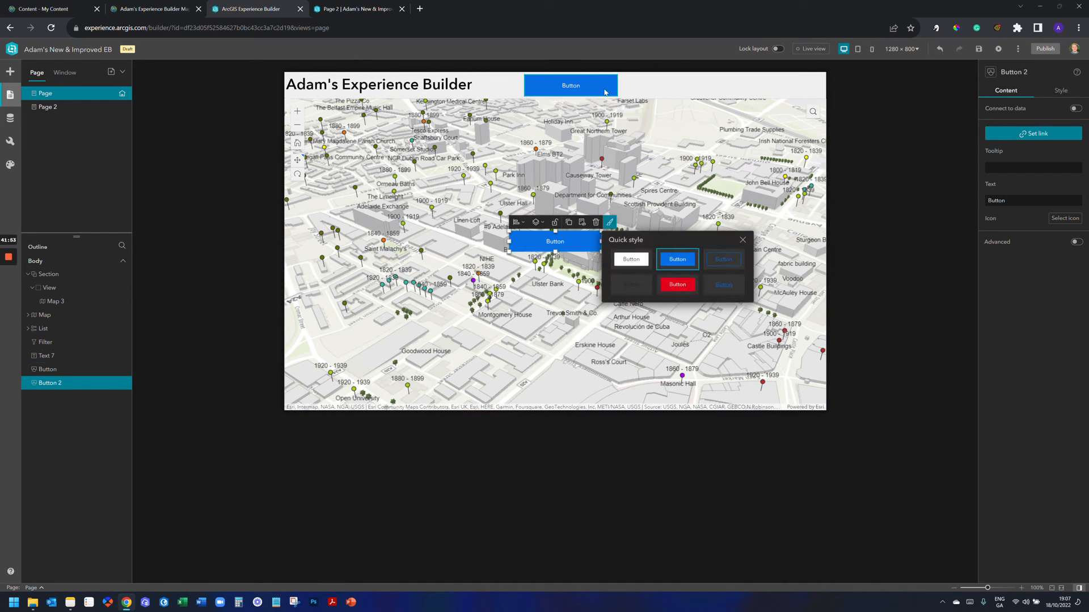
left_click_drag(569, 238, 693, 83)
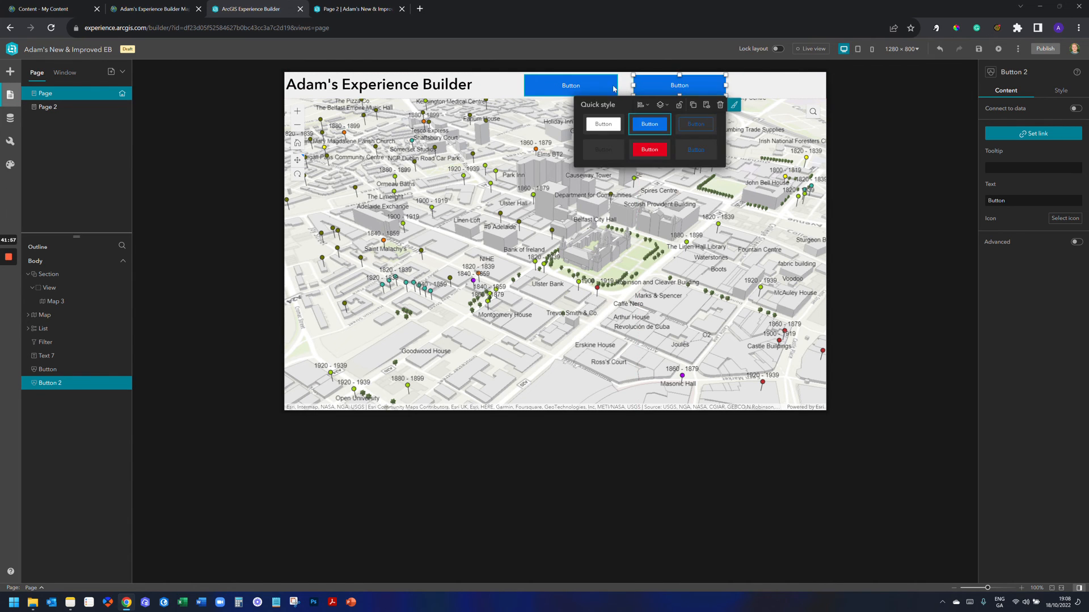
Step: Label the original button 2D Map and its copy 3D Map, and save the experience
left_click(577, 86)
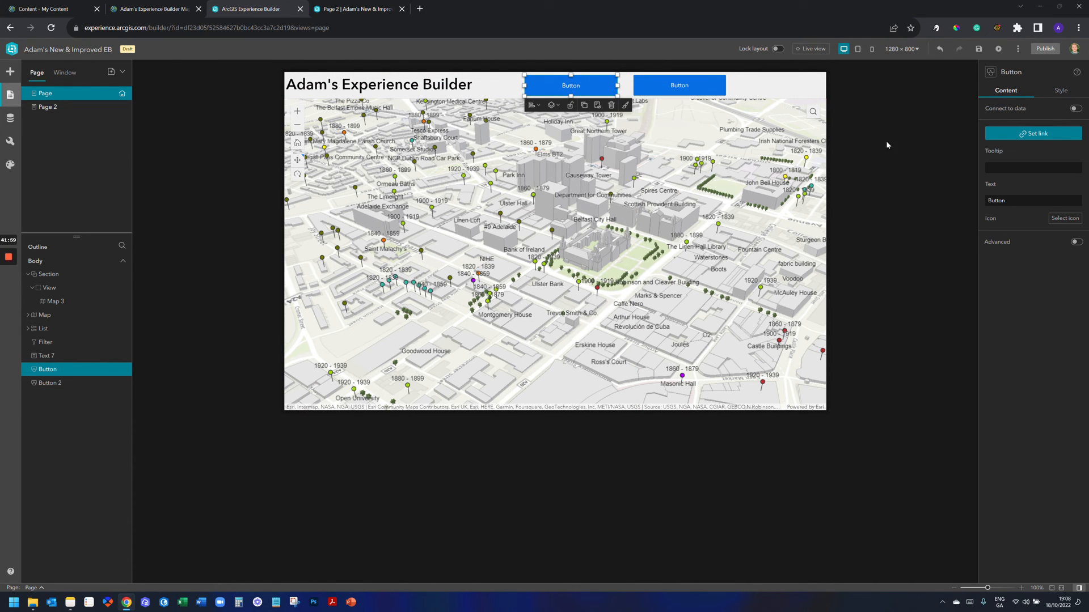
double_click(996, 198)
type("2D Map")
left_click(689, 85)
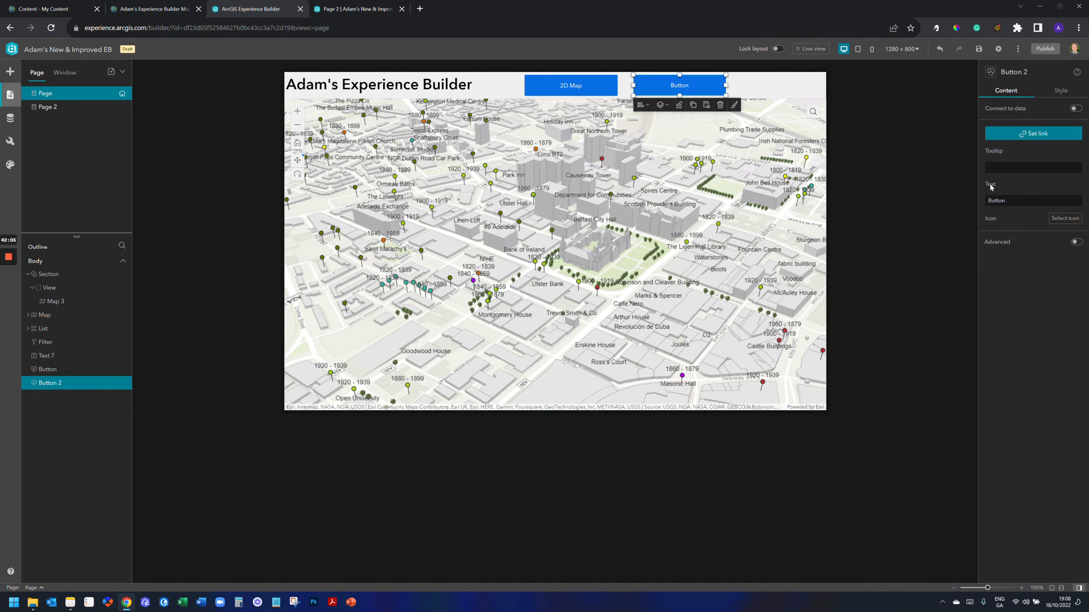
double_click(1022, 199)
type("3D Map")
left_click(913, 220)
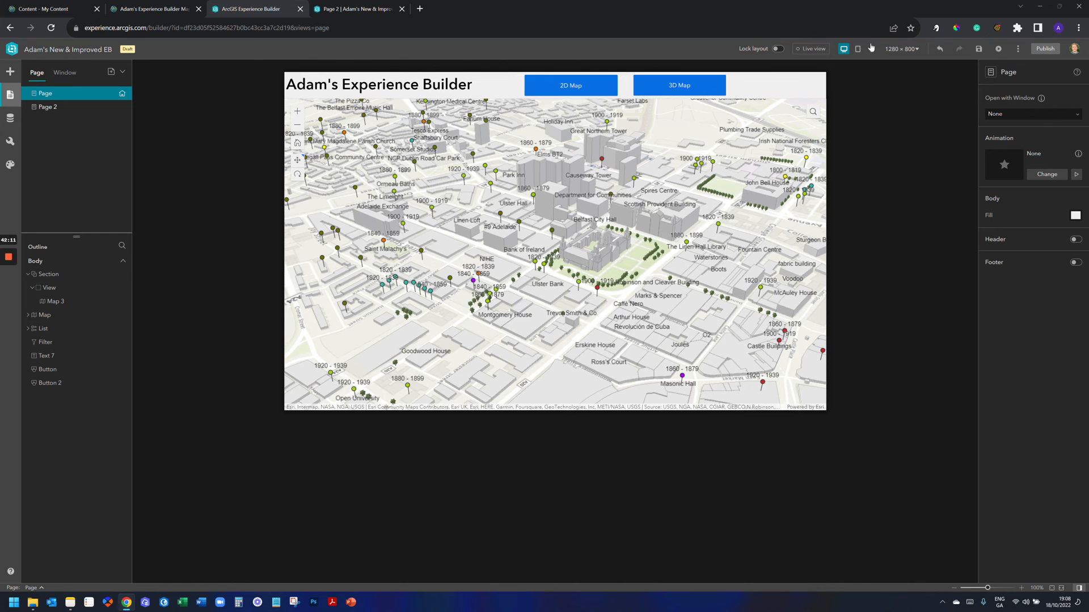
left_click(976, 50)
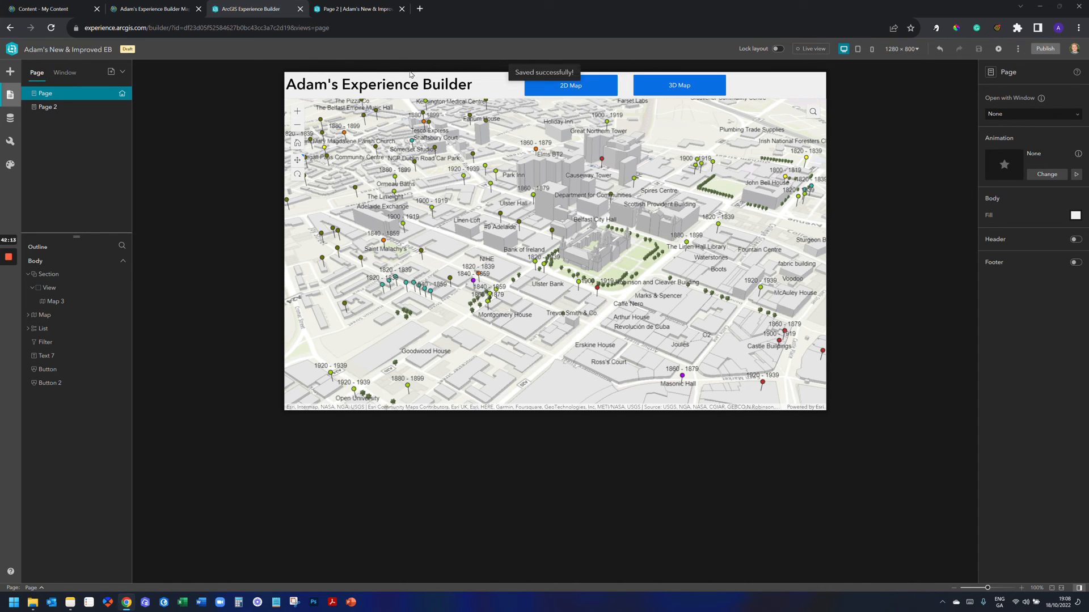
mouse_move(11, 254)
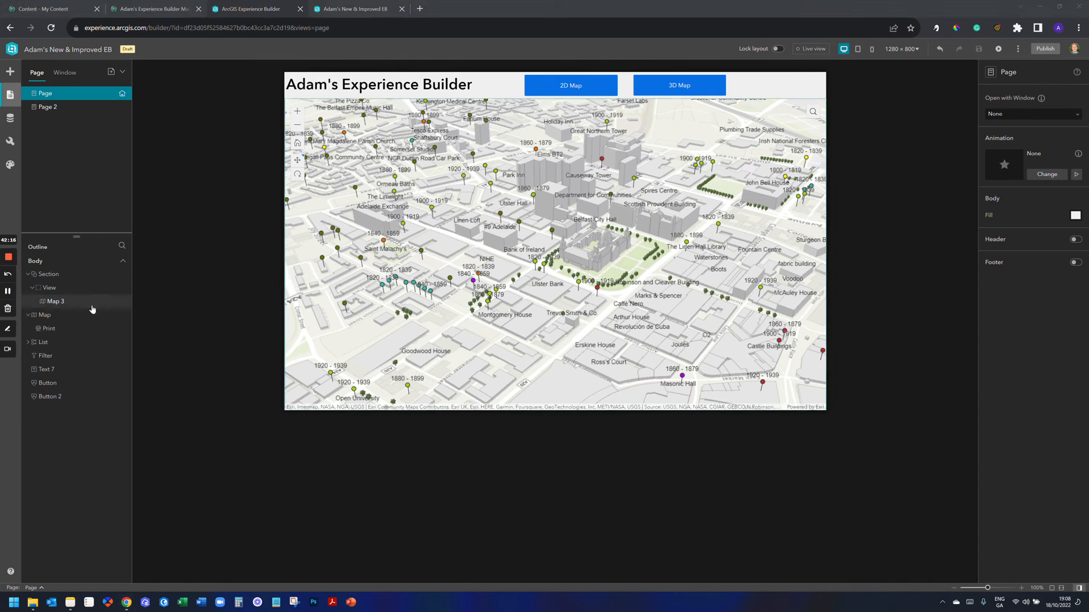
left_click(10, 72)
scroll(98, 323, "down", 10)
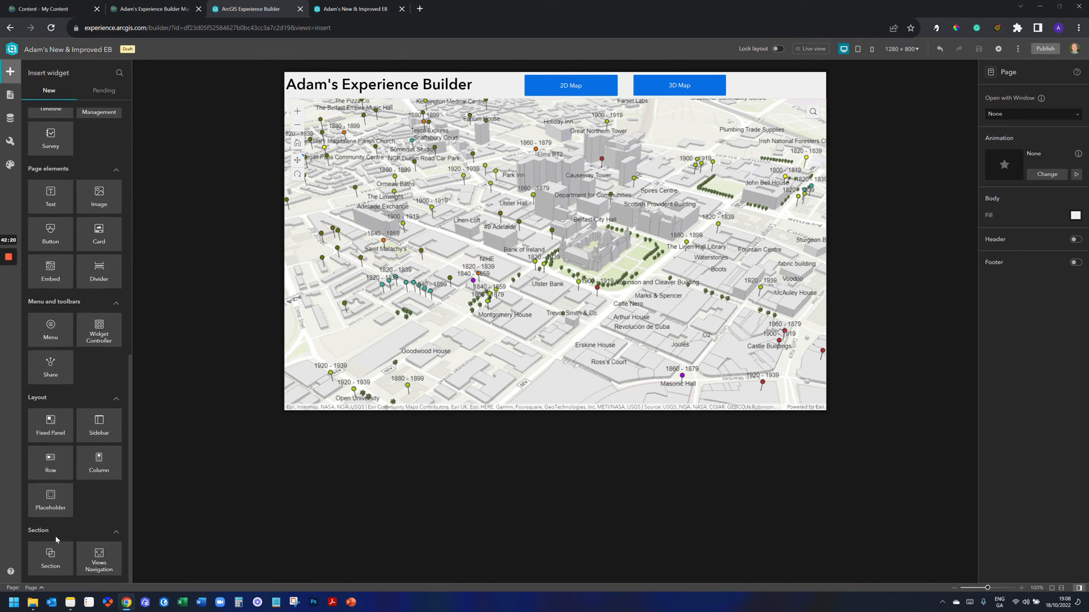
left_click_drag(49, 562, 520, 186)
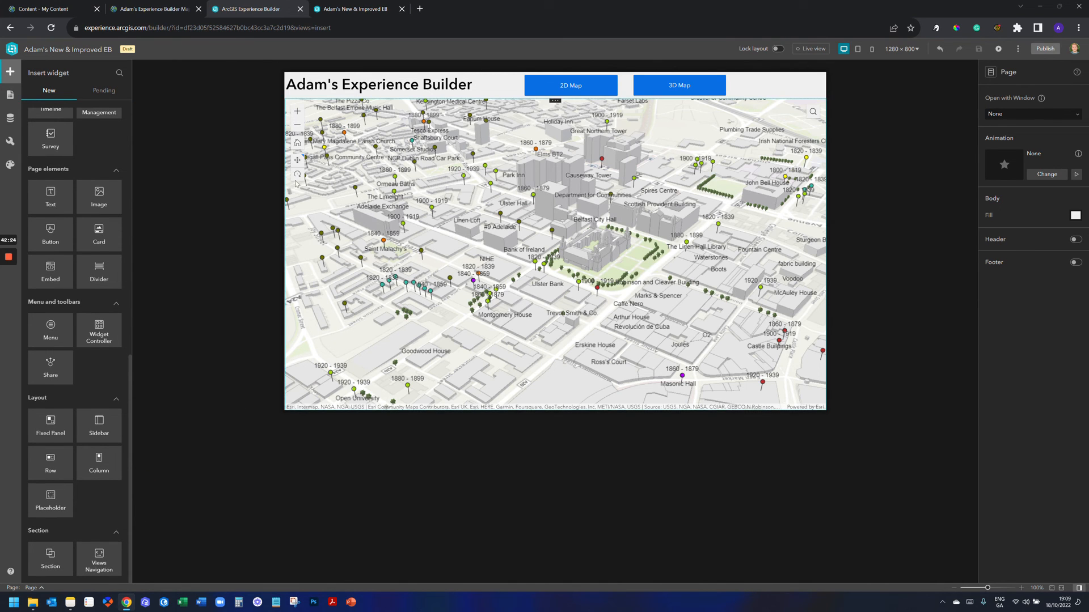
mouse_move(3, 270)
left_click(11, 293)
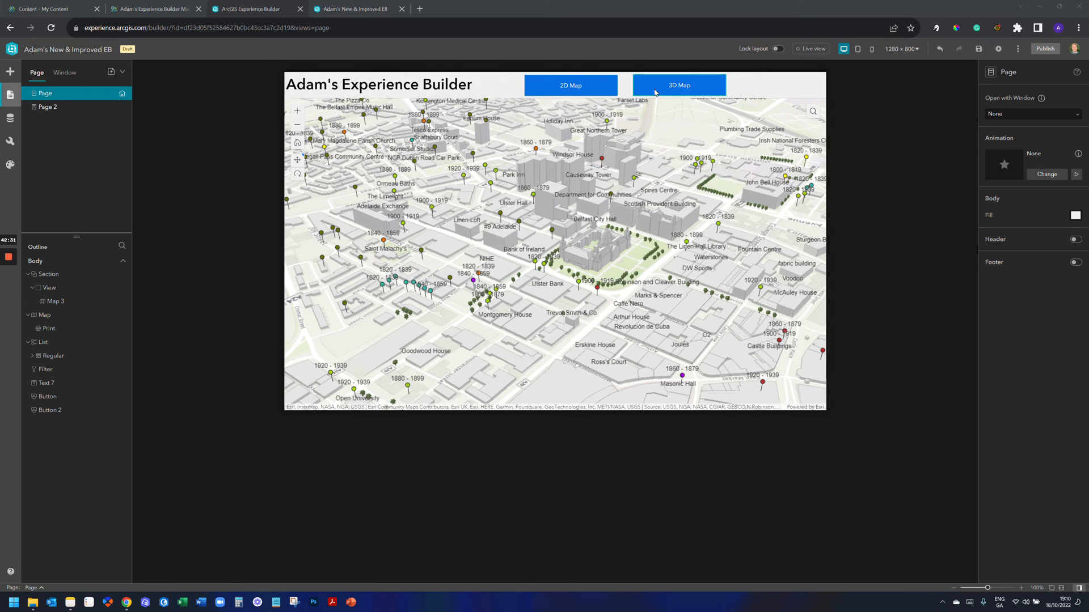
Step: Delete the Belfast Listed Buildings map and the section that contained it from the first page
left_click(651, 128)
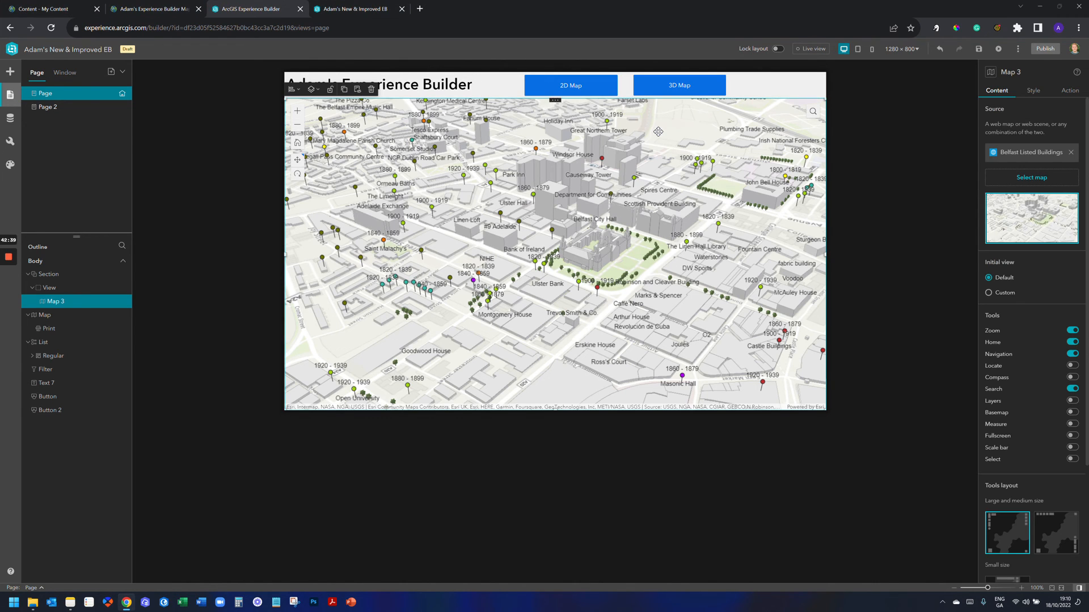
left_click(372, 90)
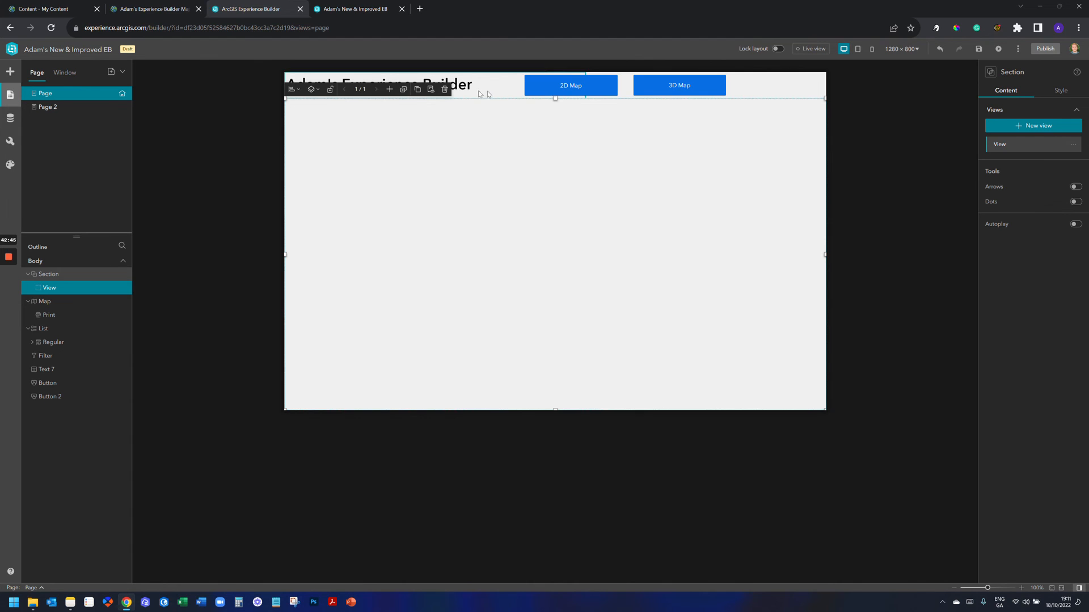
left_click(445, 89)
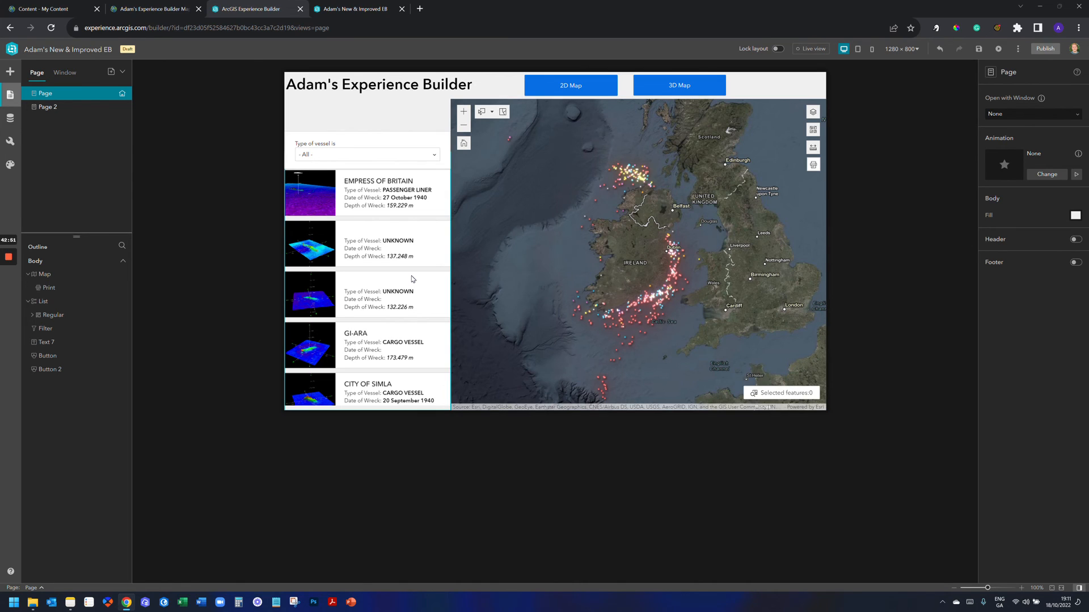
Step: Delete the 2D Map and 3D Map buttons beside the title
left_click(598, 85)
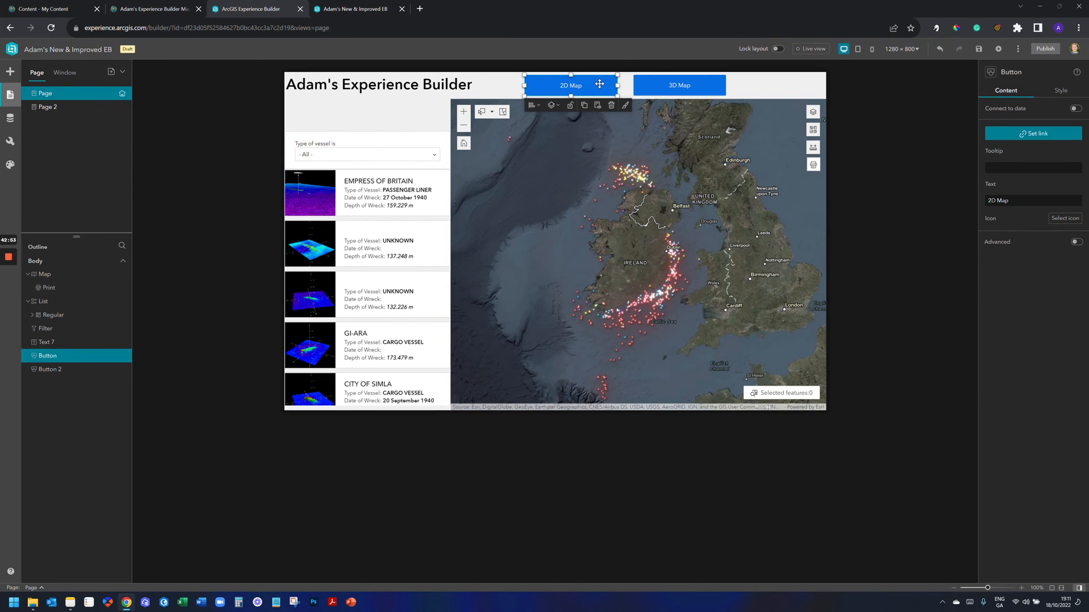
key("Delete")
left_click(660, 89)
key("Delete")
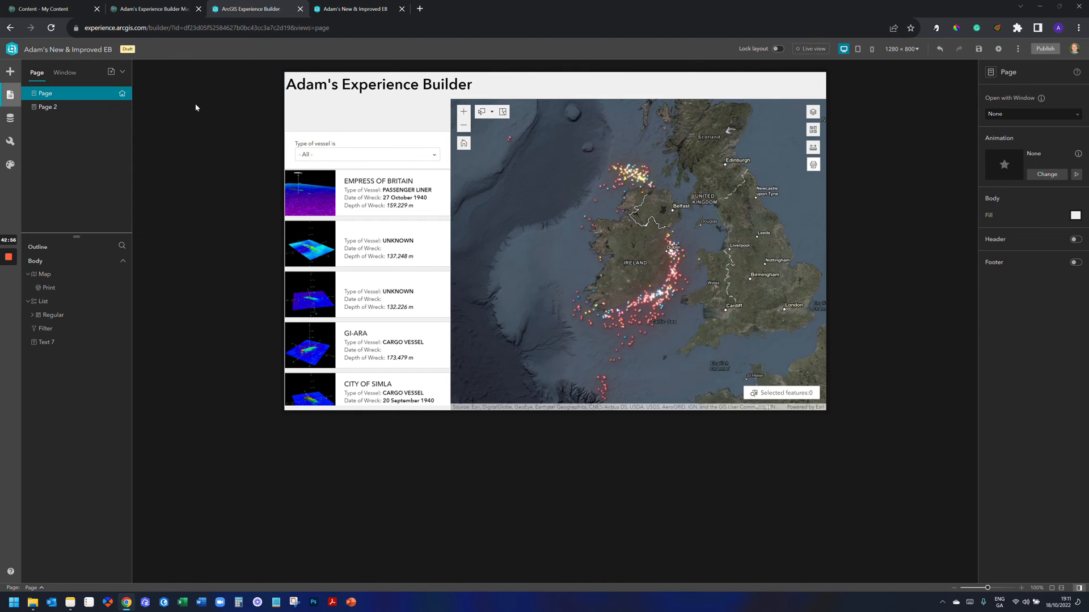
left_click(10, 71)
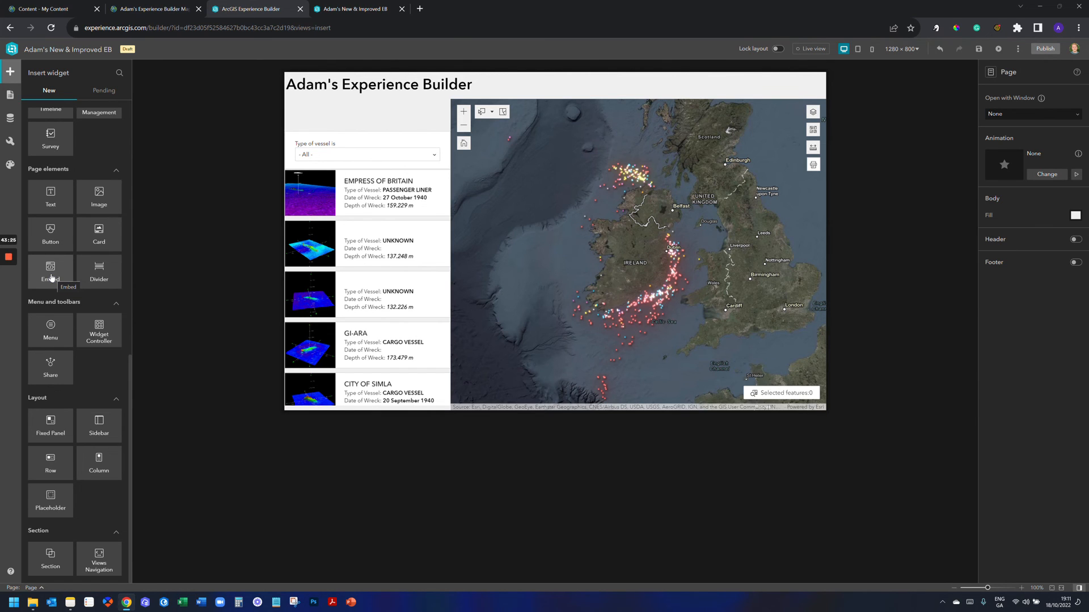
left_click_drag(51, 278, 667, 255)
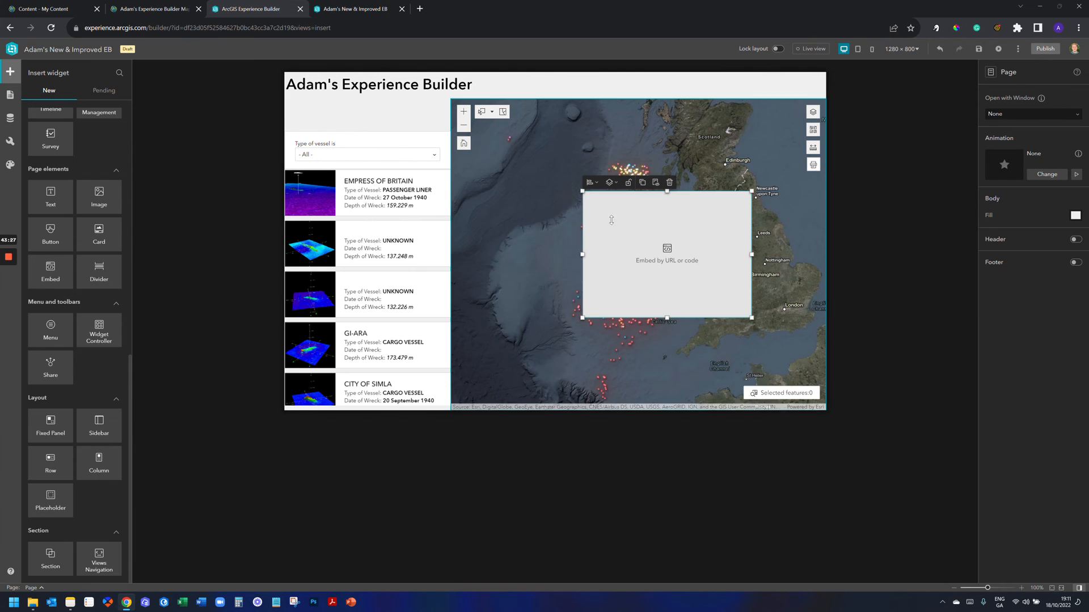
left_click(1034, 130)
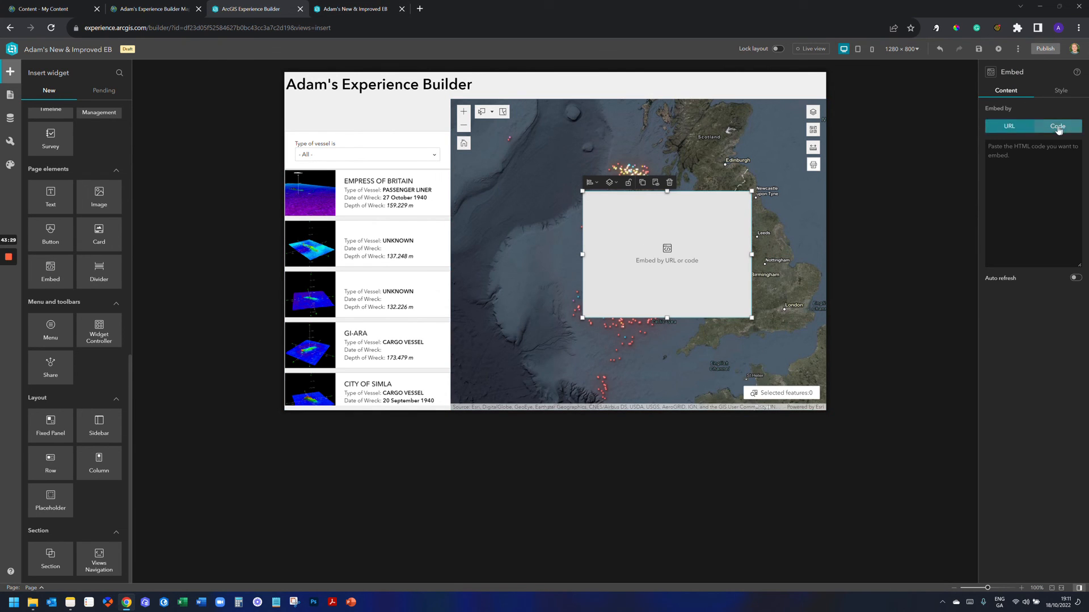
left_click(1012, 126)
left_click(1039, 170)
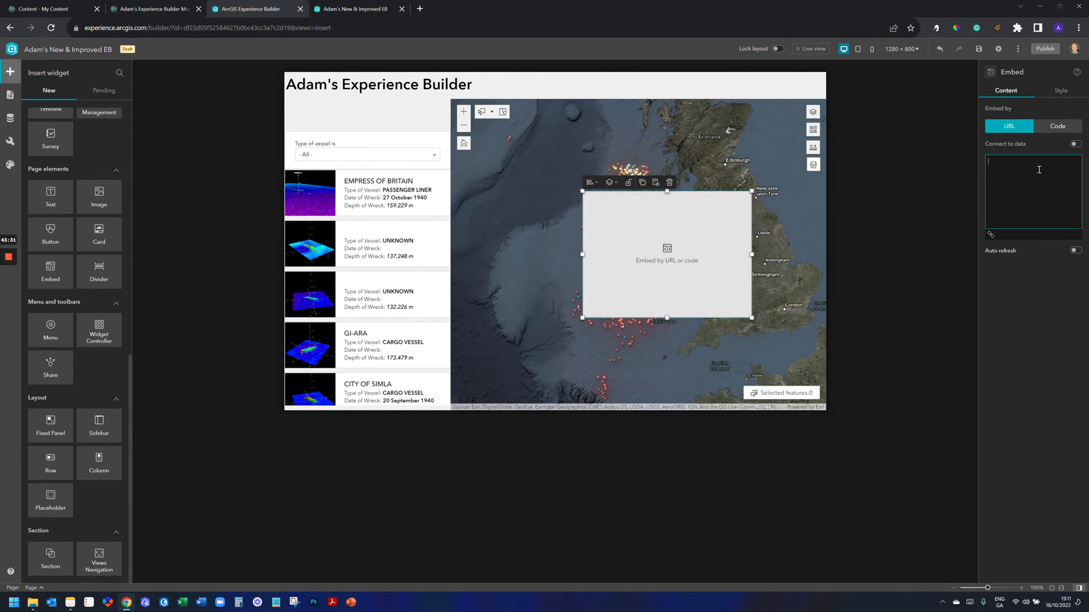
left_click(669, 182)
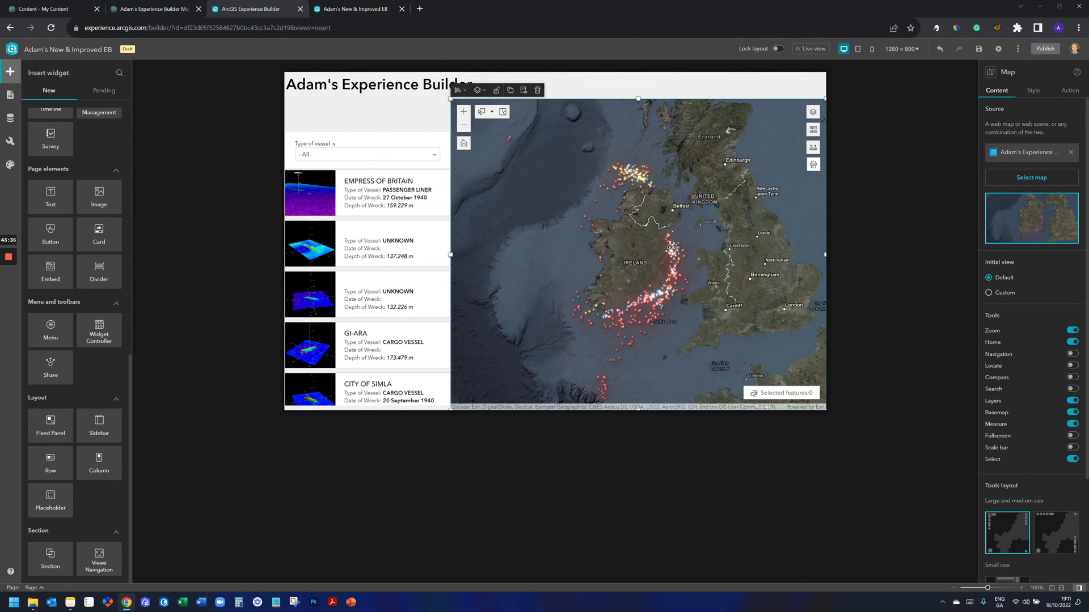
Step: Shorten the shipwrecks map and fit a new Embed widget into the freed space beneath it, at the map's full width
left_click_drag(54, 272, 761, 291)
left_click_drag(620, 287, 599, 329)
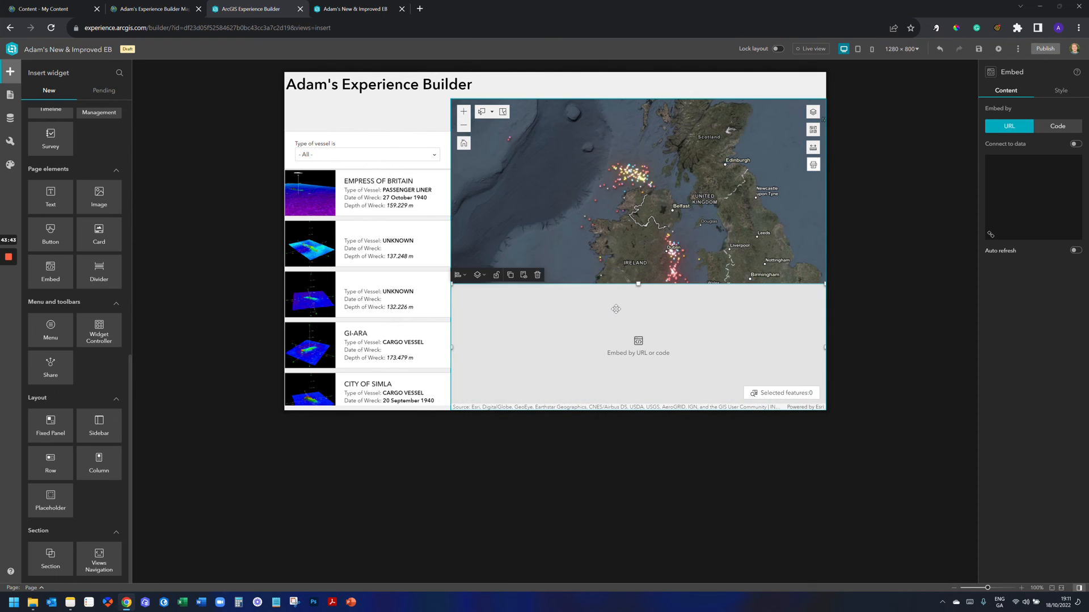
left_click(639, 247)
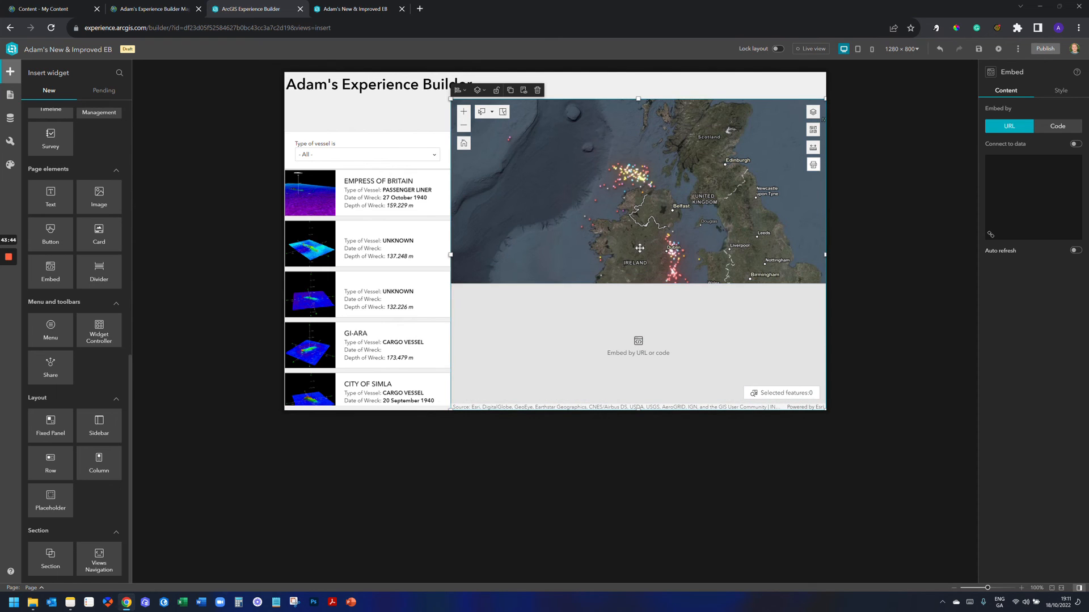
left_click(638, 413)
left_click(639, 409)
left_click_drag(639, 409, 645, 296)
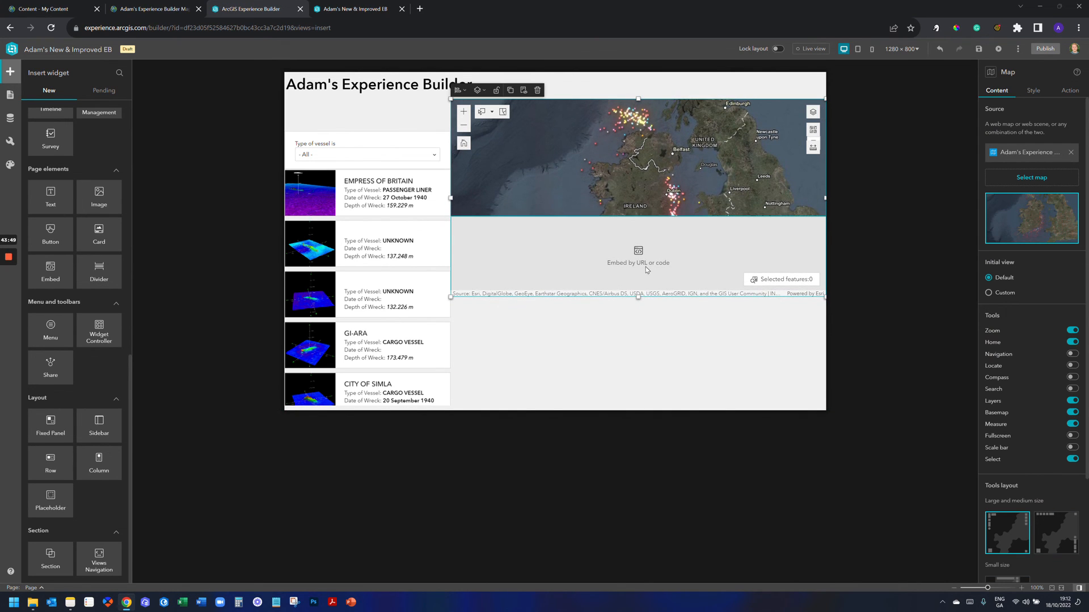
left_click_drag(670, 233, 662, 308)
left_click_drag(638, 376, 638, 410)
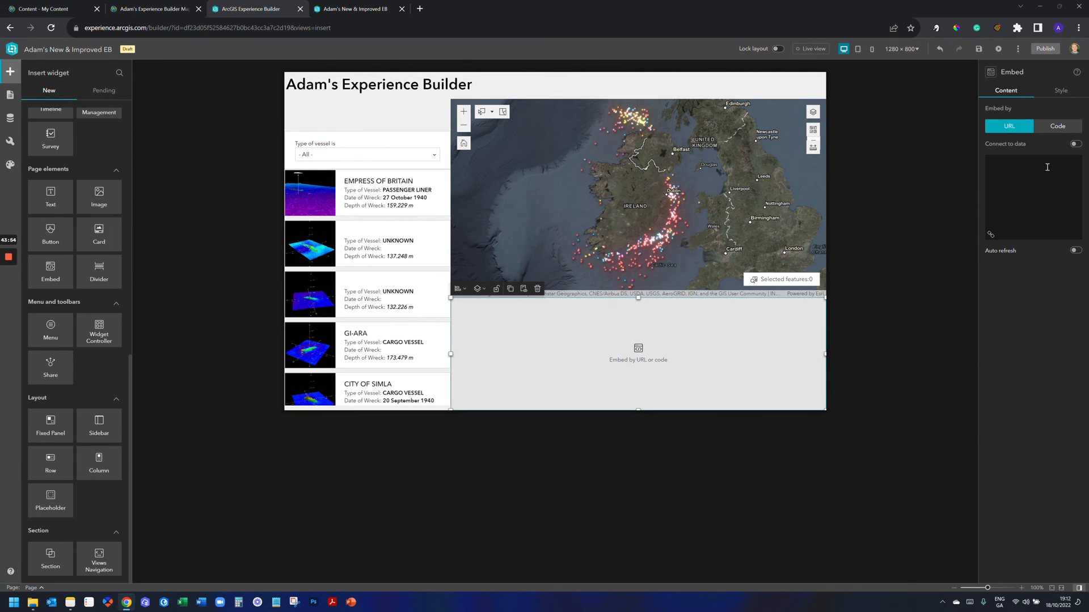
Step: Connect the Embed widget to data, using the Shipwrecks layer as its source
left_click(1075, 145)
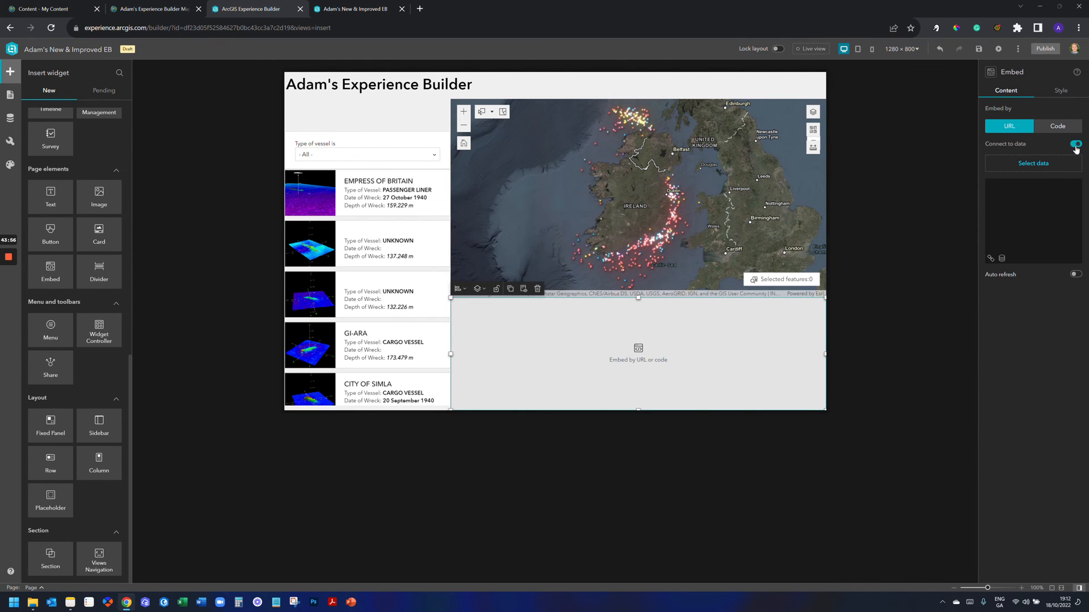
left_click(1055, 165)
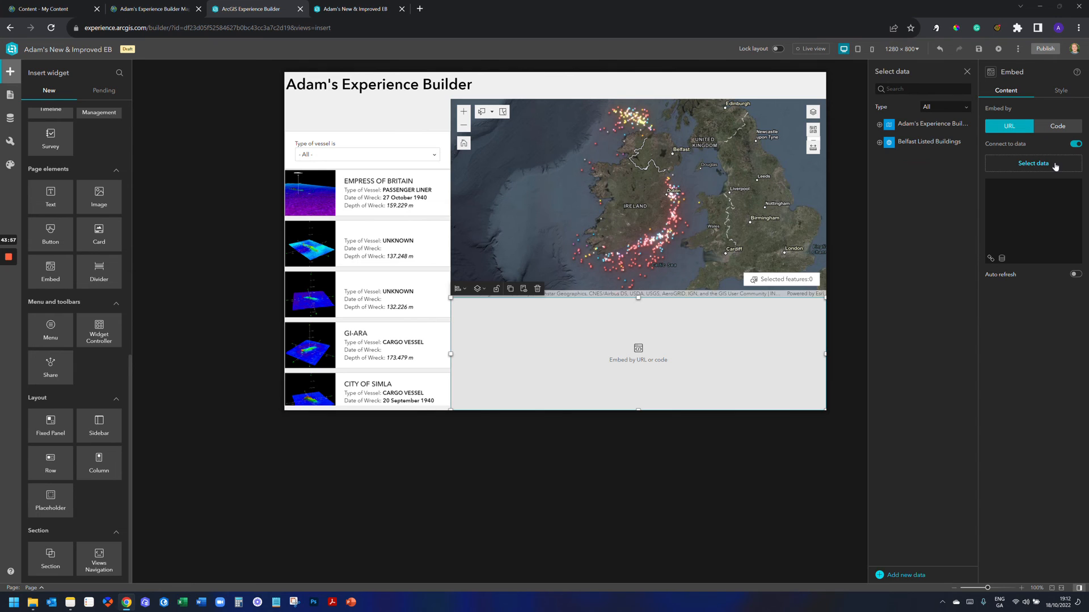
left_click(887, 126)
left_click(912, 152)
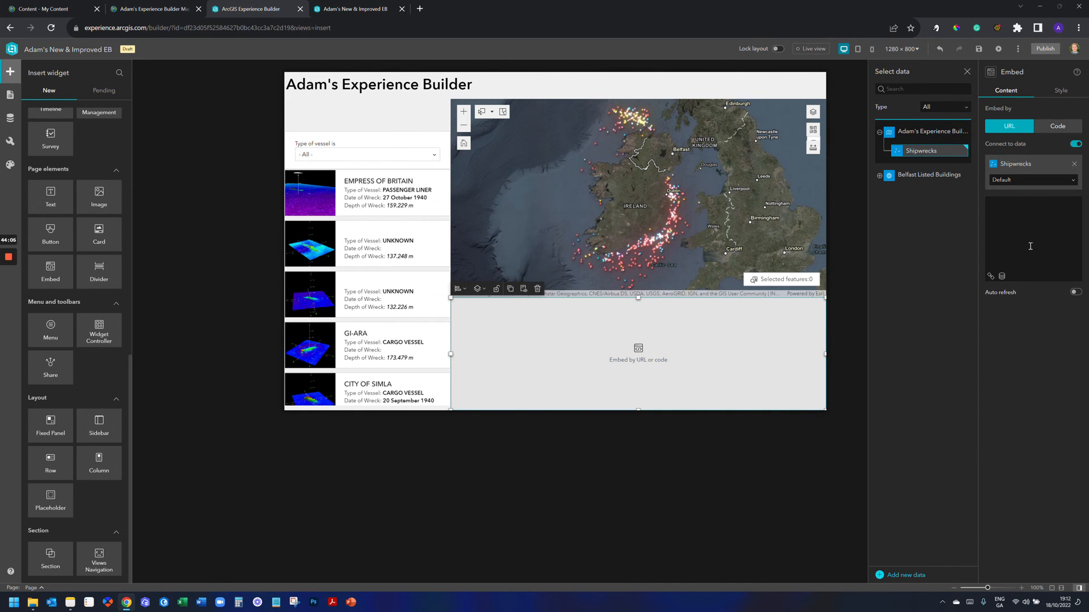
Step: Set the Embed widget's URL to the dynamic Link to 3D Model attribute of the Shipwrecks data
left_click(1002, 276)
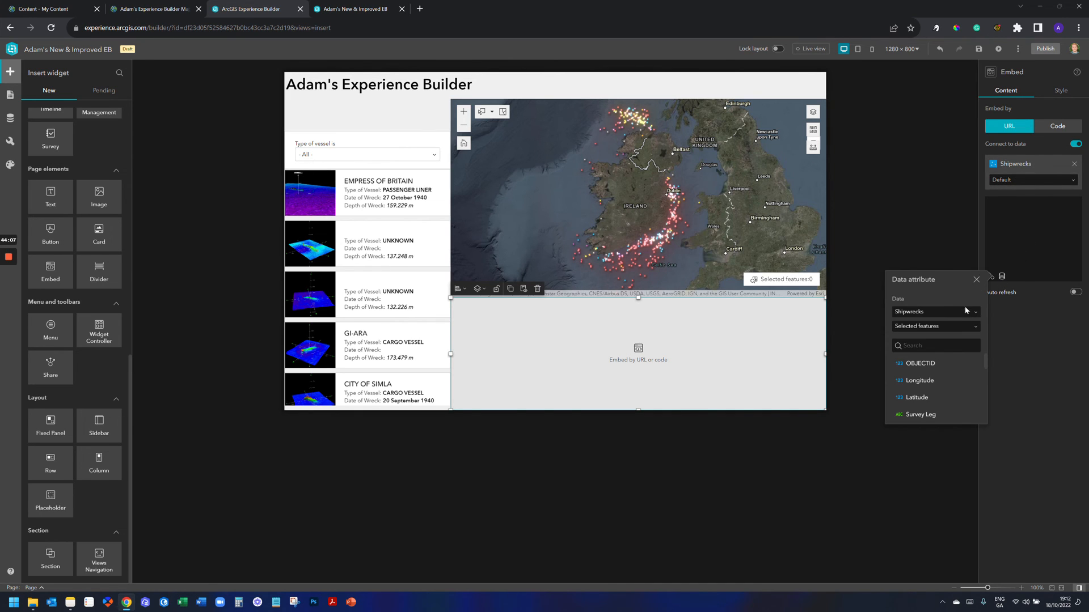
scroll(940, 369, "down", 5)
scroll(942, 372, "down", 4)
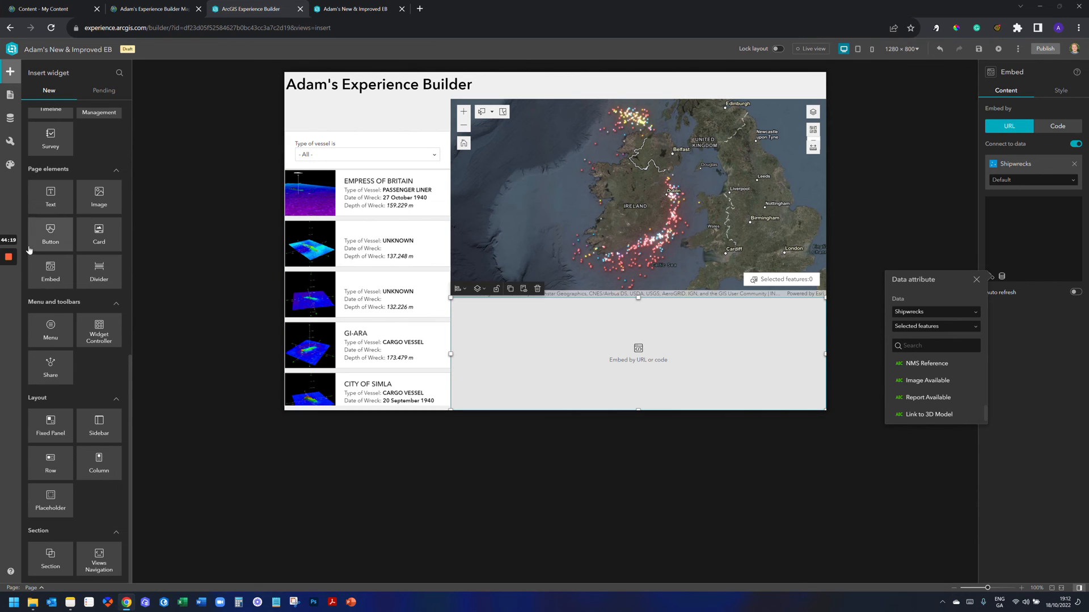
mouse_move(9, 261)
left_click(8, 292)
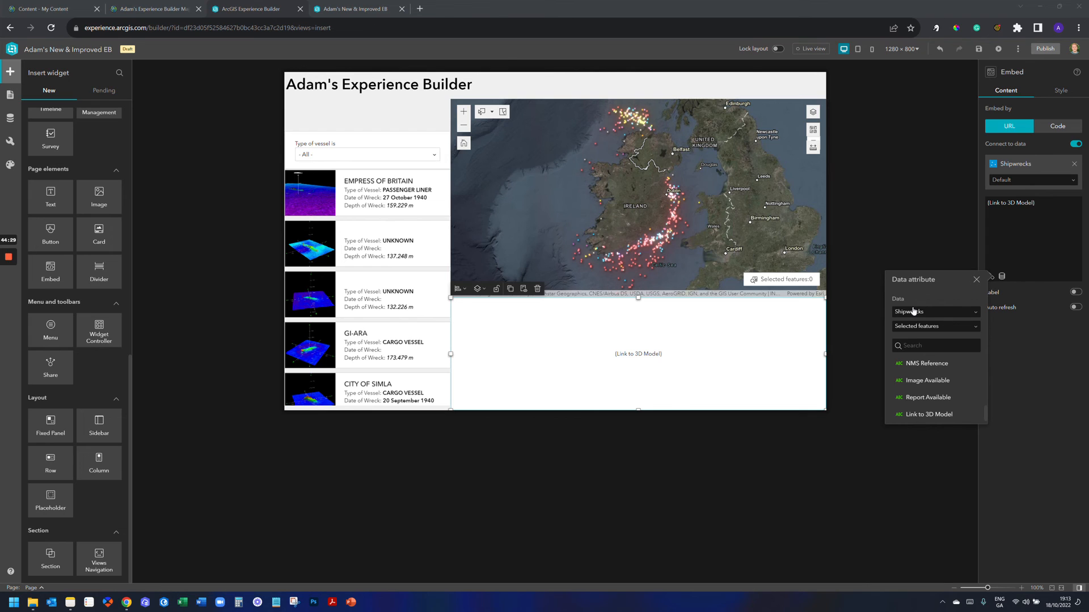
left_click(974, 280)
left_click(943, 213)
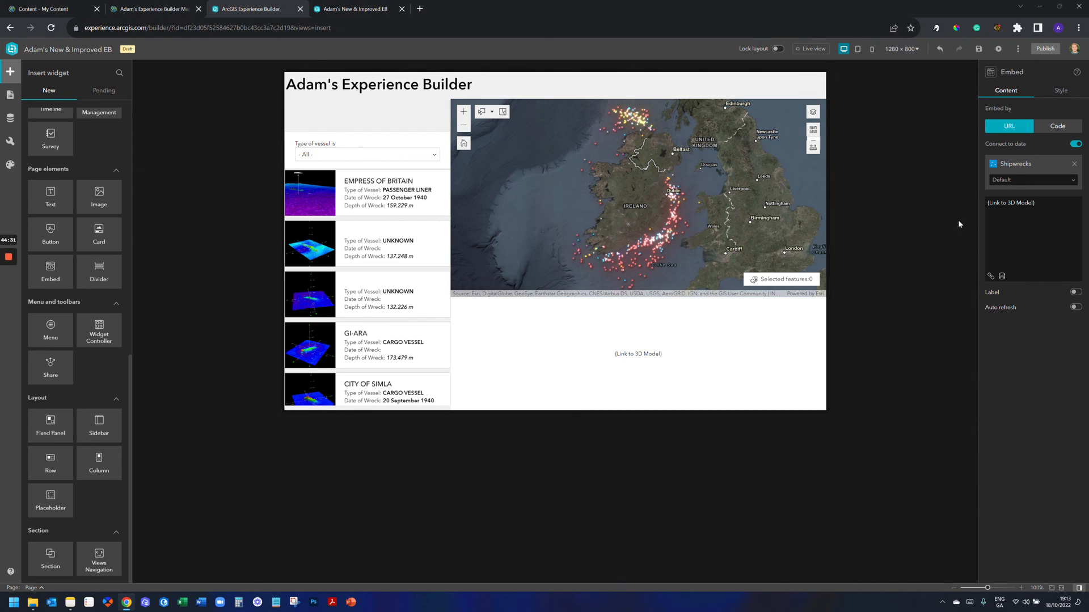
Step: Test the Embed widget in live view by opening the pop-ups of individual shipwrecks on the map
left_click(654, 356)
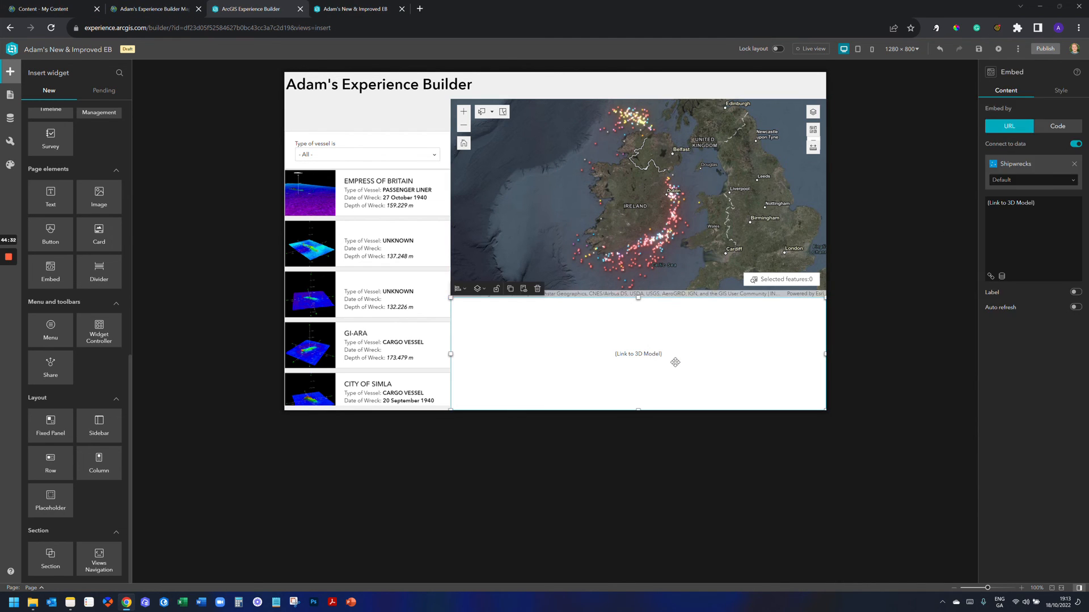
left_click(609, 273)
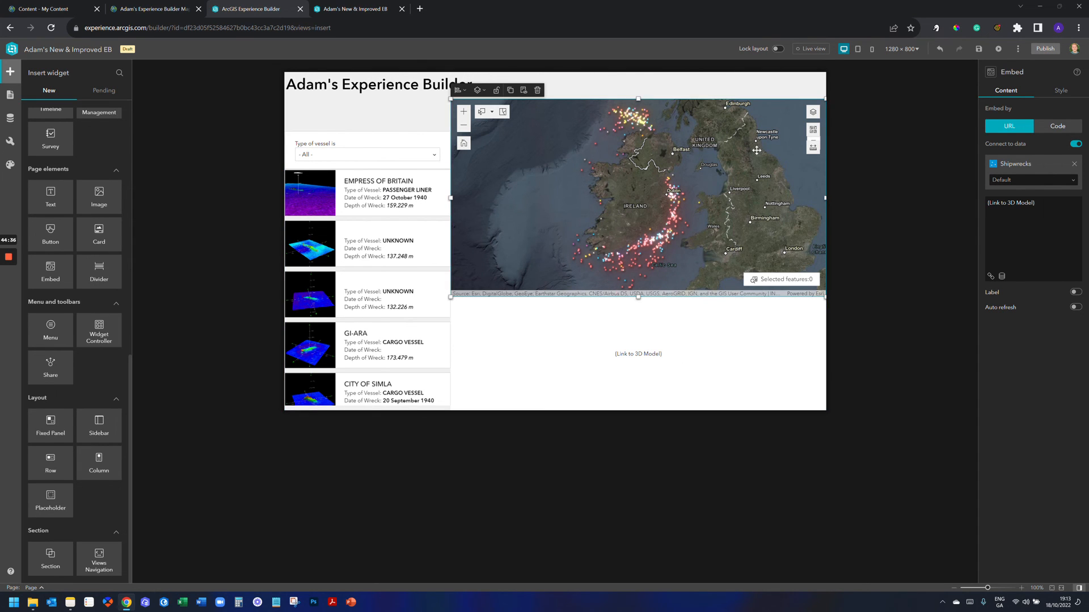
left_click(817, 50)
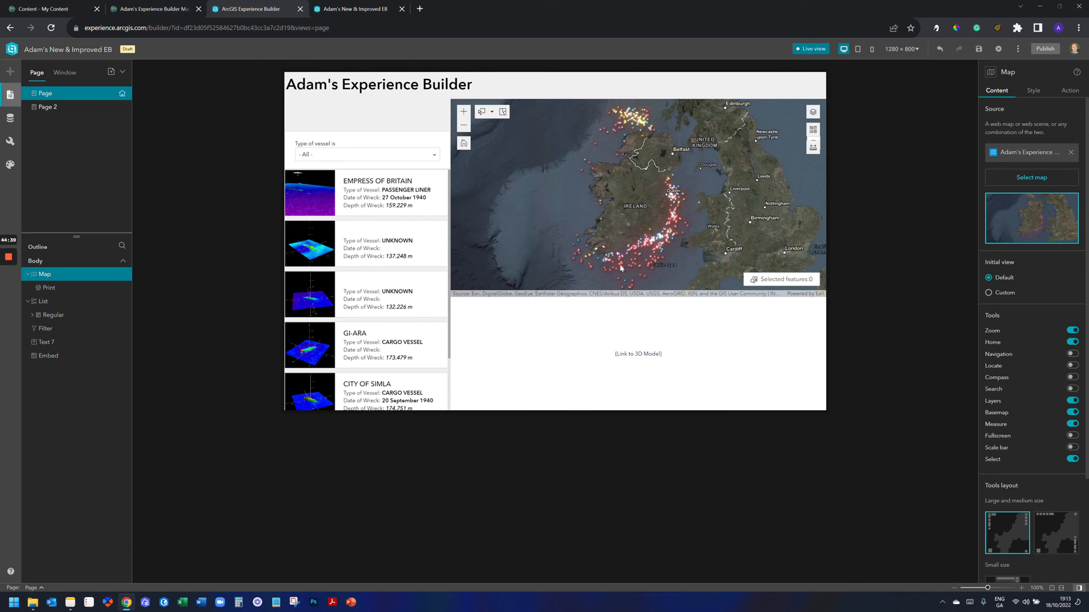
left_click(621, 268)
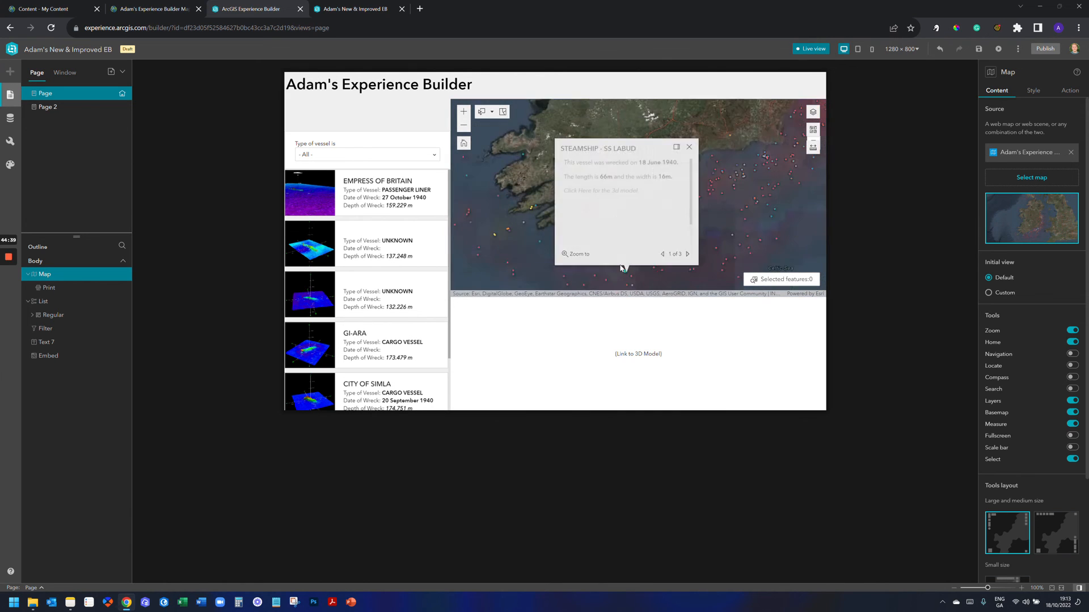
left_click(691, 150)
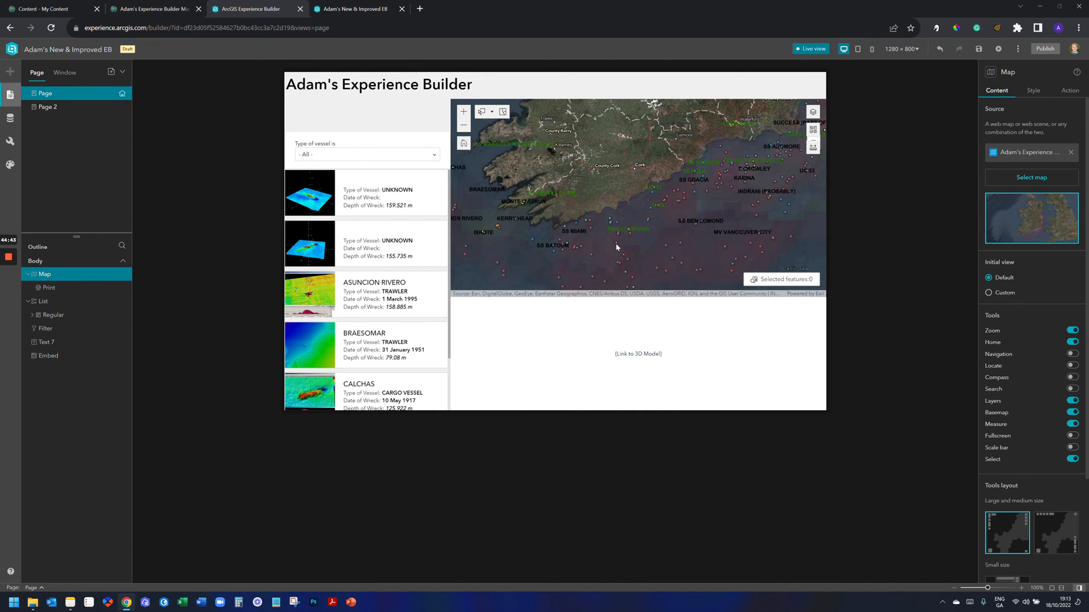
left_click(615, 244)
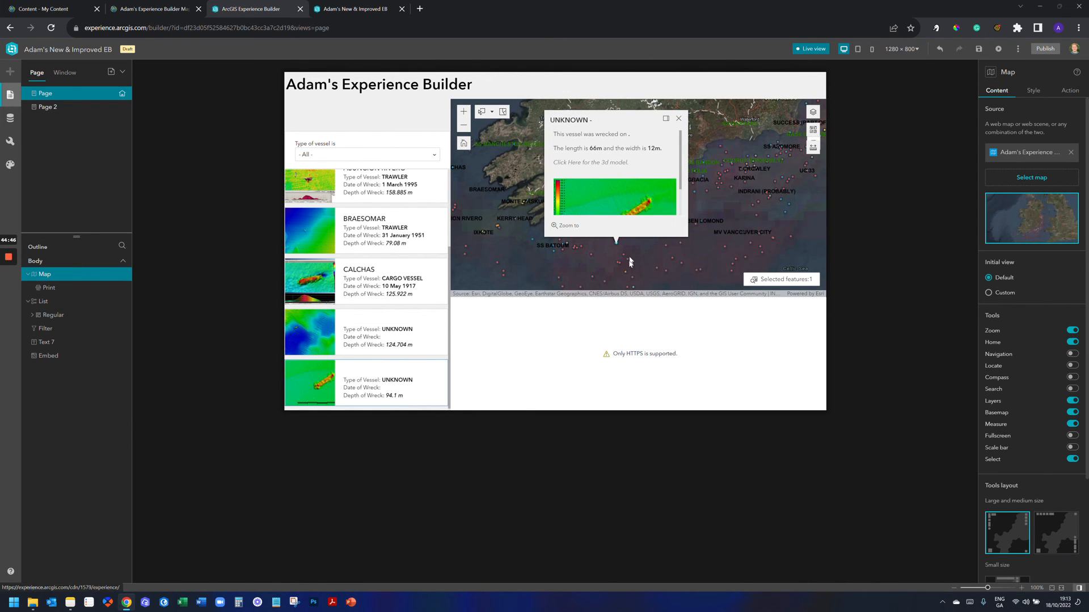
left_click(678, 119)
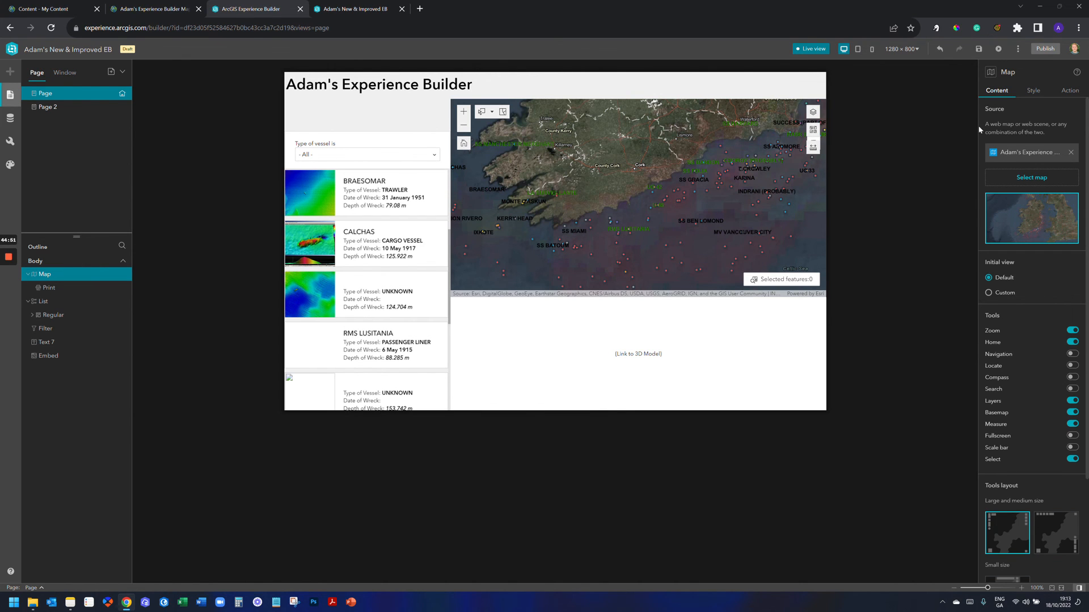
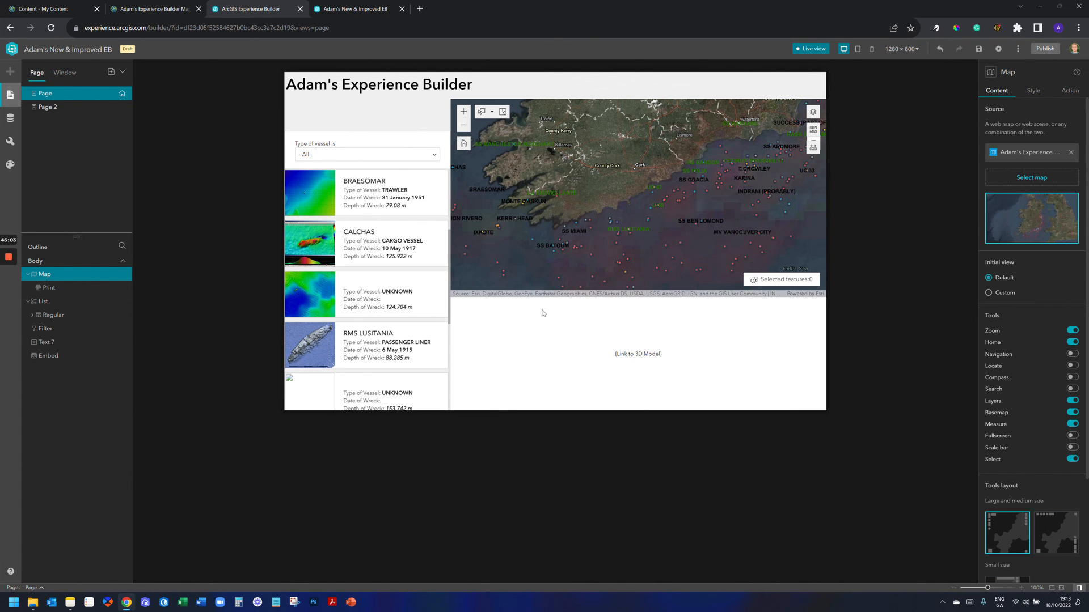
Step: Exit live view, delete the Embed widget and stretch the map down to the page's lower edge
left_click(811, 49)
left_click(514, 327)
key("Delete")
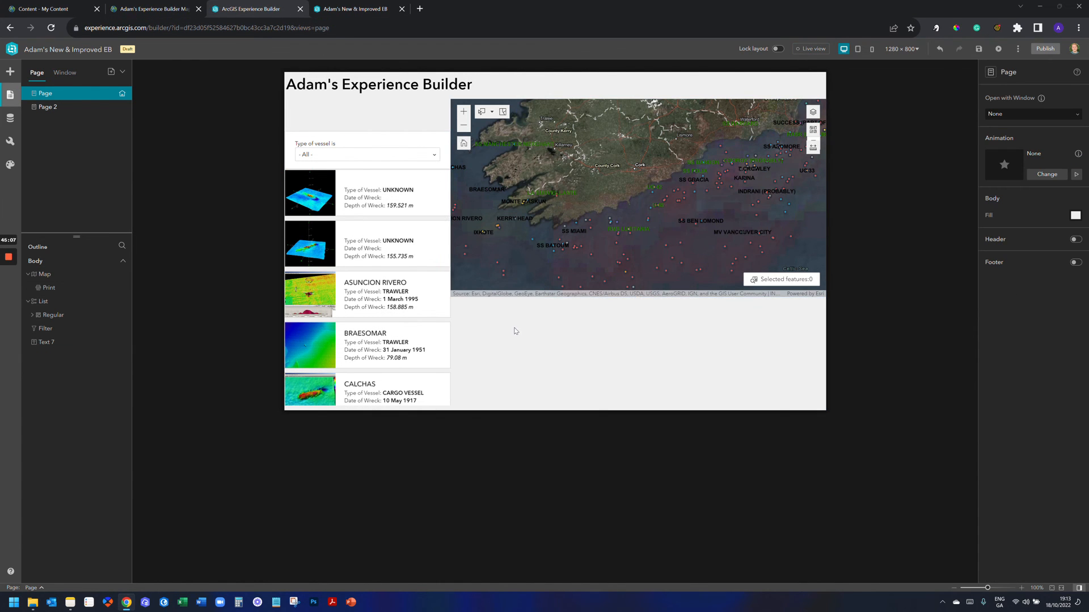
left_click(607, 278)
left_click_drag(638, 297, 649, 409)
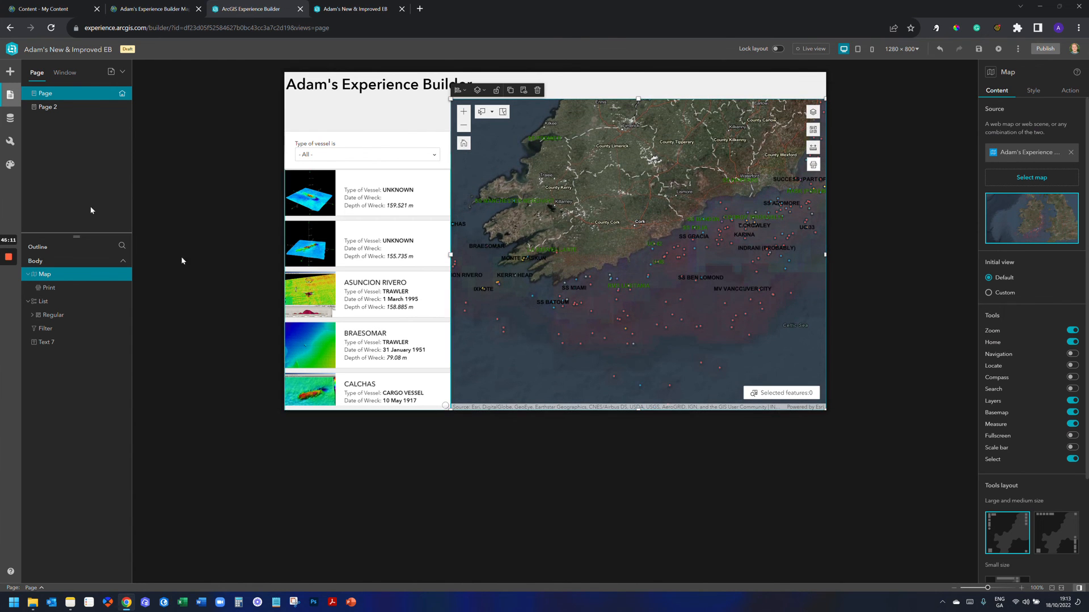
Step: Add a Widget Controller and place it in the empty space above the vessel type filter
left_click(10, 72)
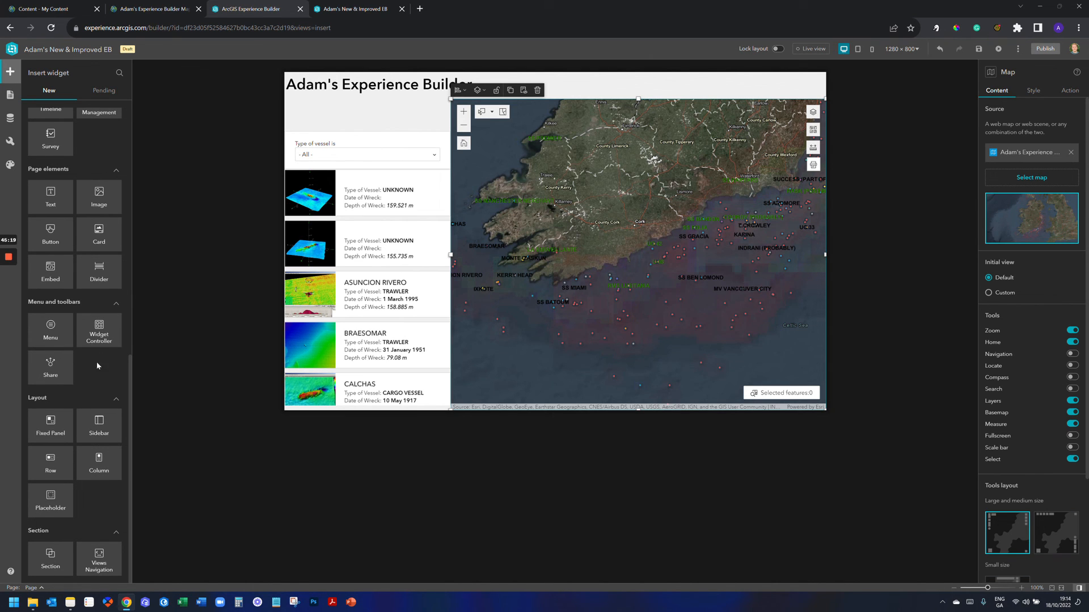
left_click_drag(98, 334, 617, 168)
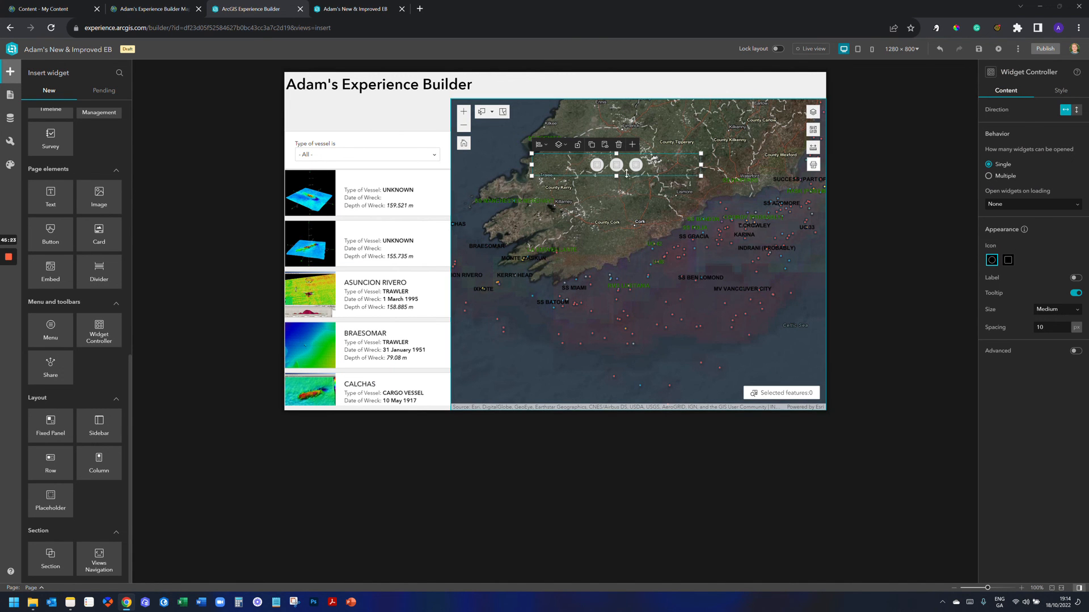
left_click_drag(662, 170, 401, 122)
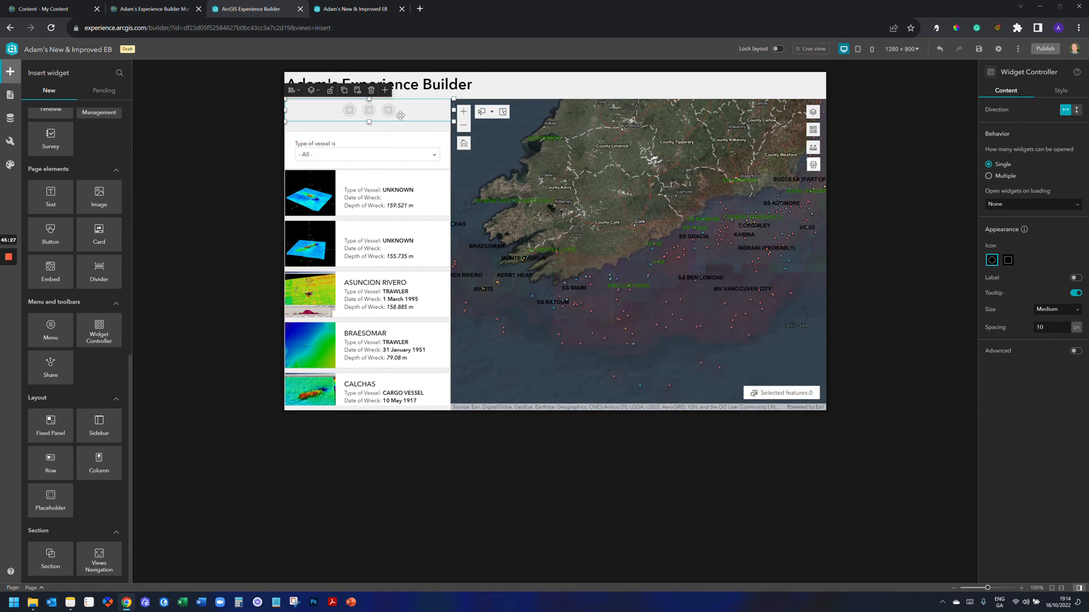
Step: Add the Bookmark, Print, Filter and Chart widgets to the Widget Controller, in that order
scroll(98, 255, "up", 10)
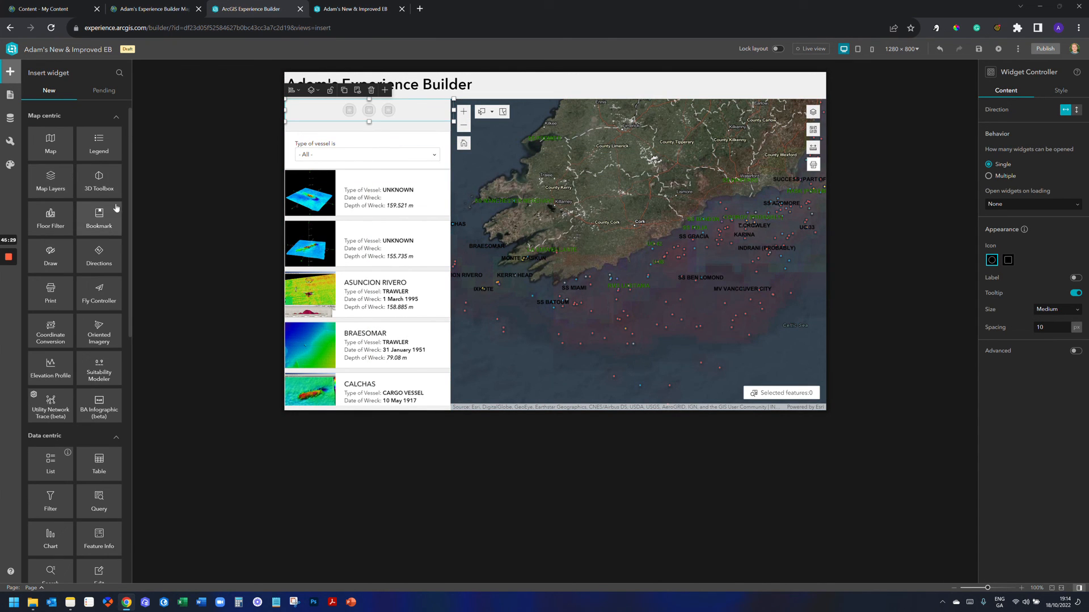
left_click_drag(107, 220, 353, 105)
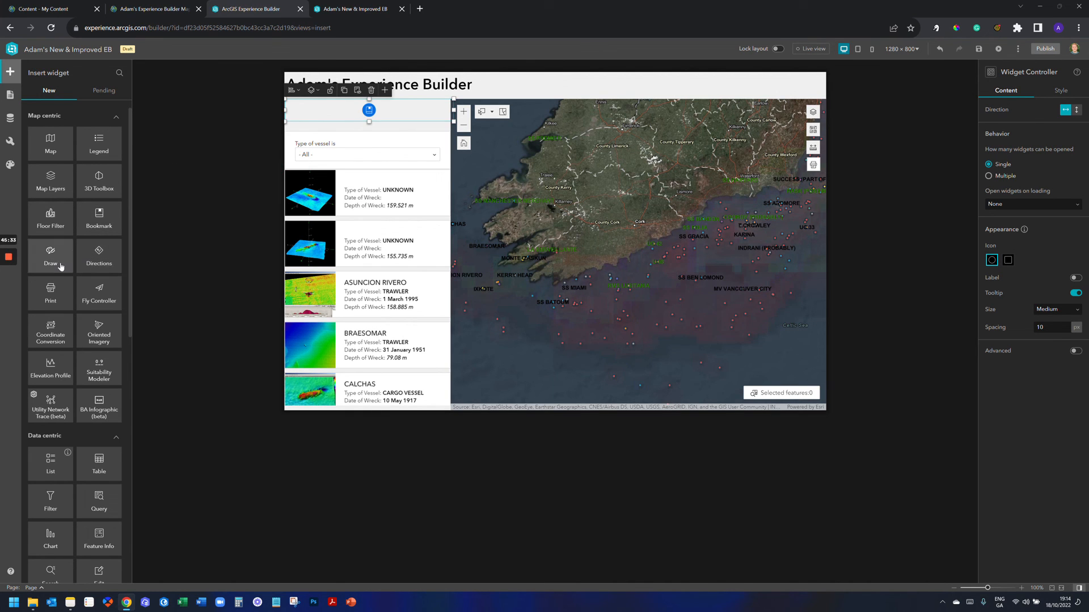
left_click_drag(56, 288, 379, 110)
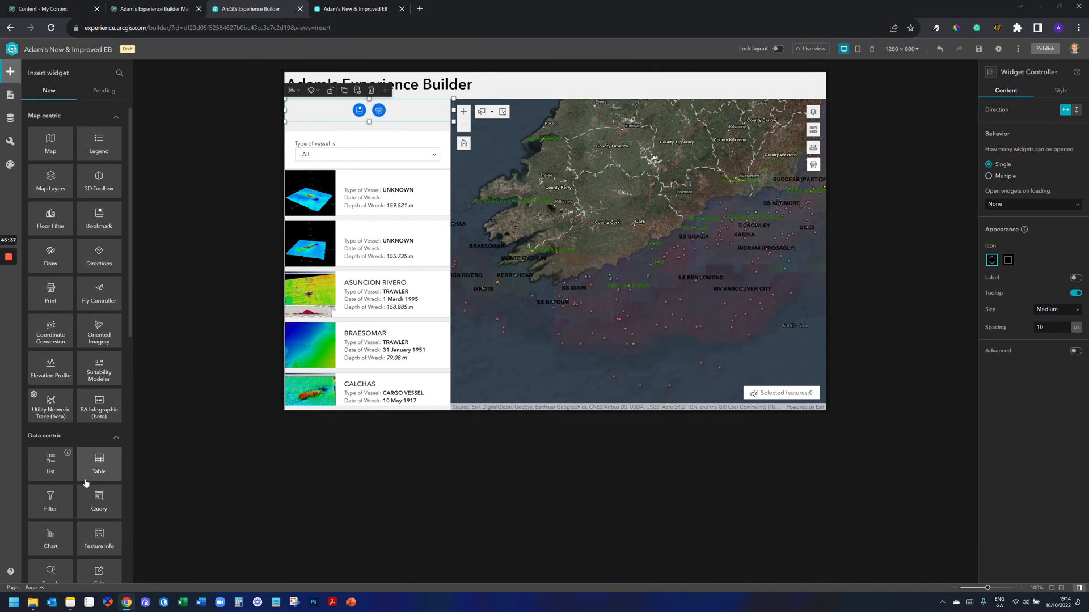
left_click_drag(59, 505, 390, 110)
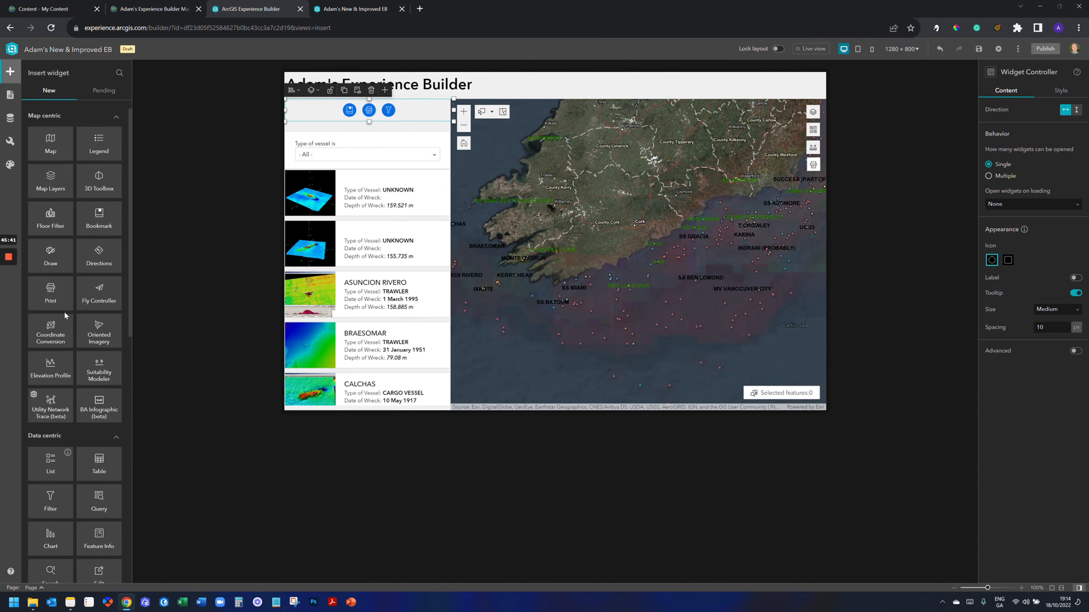
scroll(83, 335, "down", 3)
left_click_drag(54, 393, 392, 110)
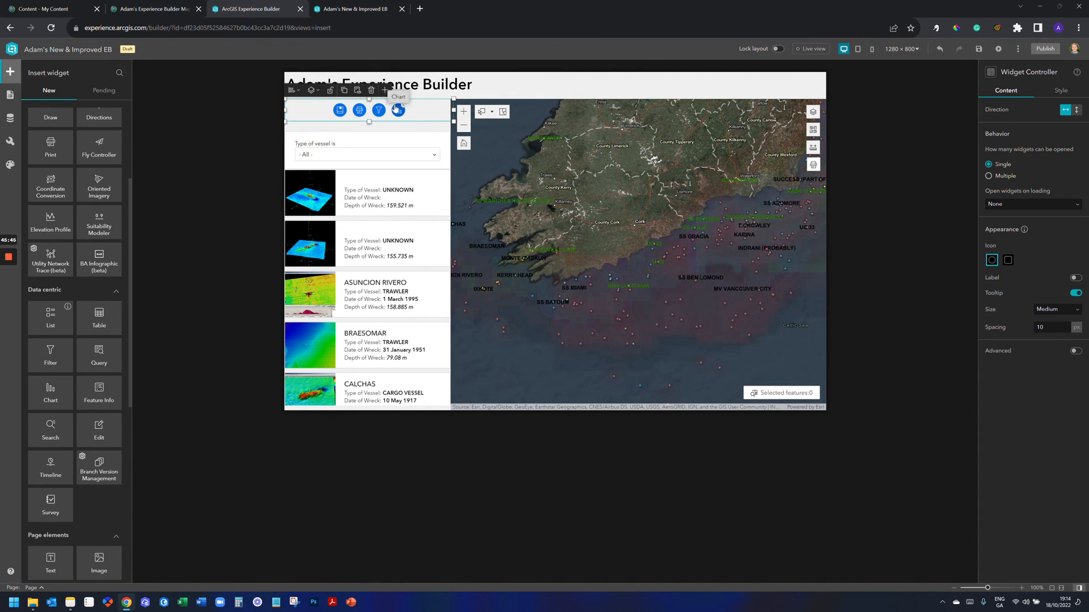
left_click(267, 115)
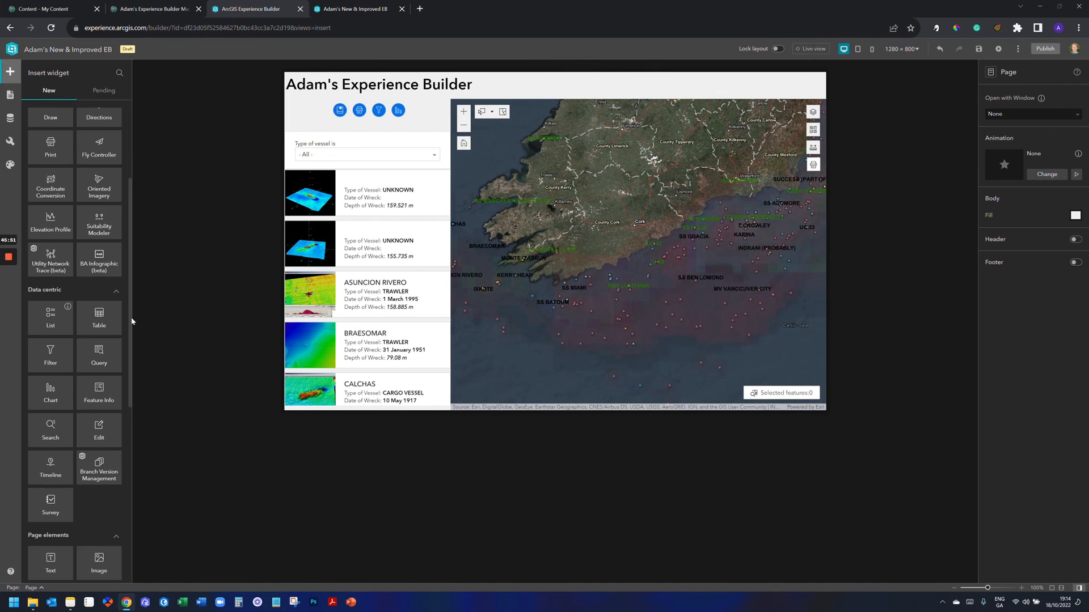
Step: Add a Sidebar layout widget over the lower part of the shipwrecks map
scroll(113, 343, "down", 6)
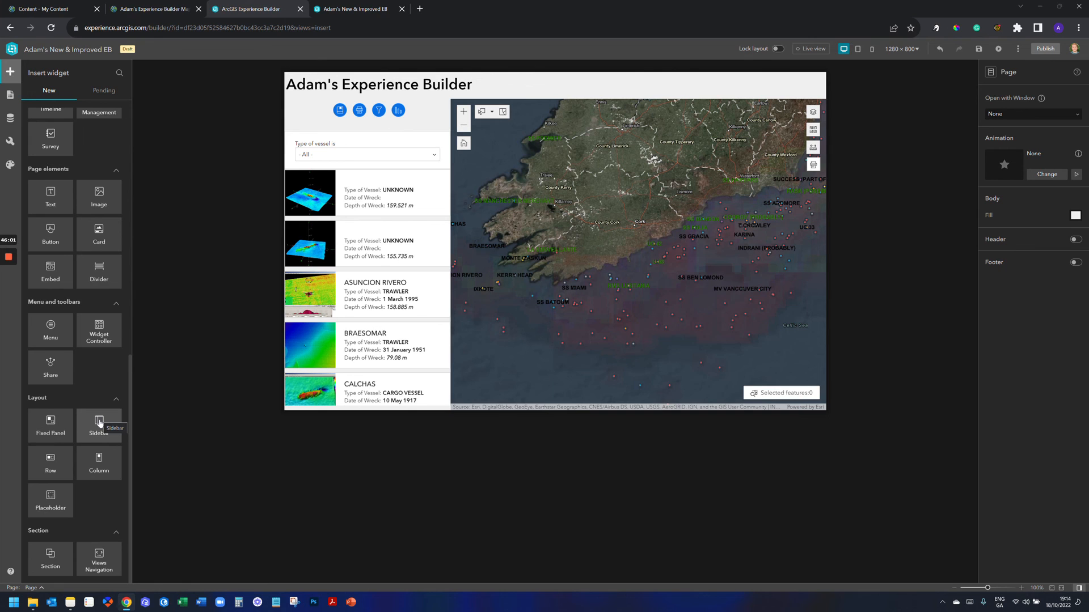
left_click_drag(99, 422, 633, 328)
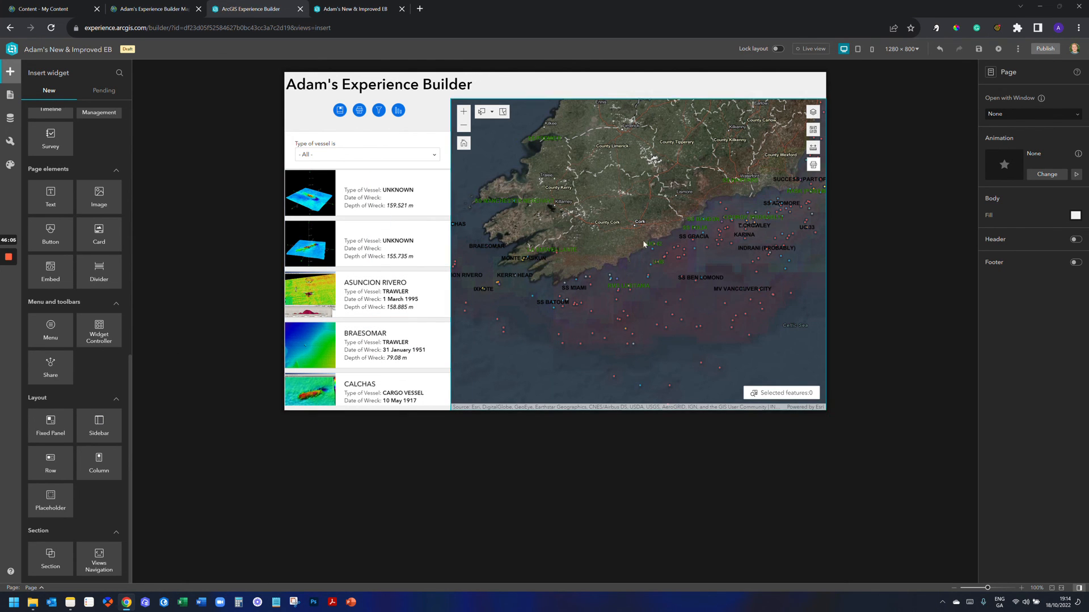
left_click_drag(95, 419, 359, 302)
left_click_drag(491, 247, 676, 274)
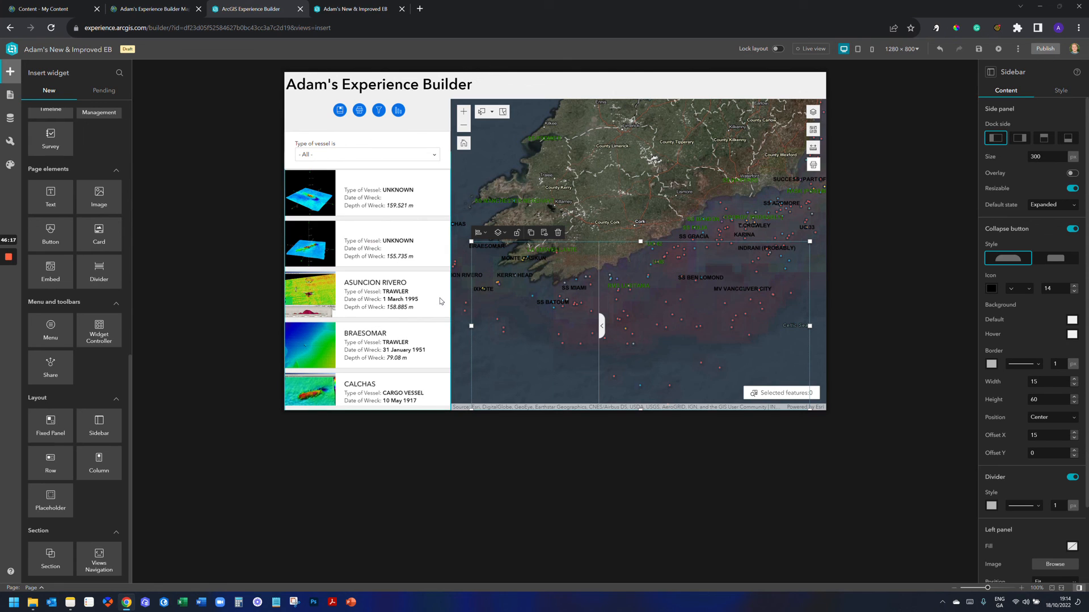
Step: Dock the sidebar's side panel at the top, enlarge the sidebar upward and across the map's full width, and set its default state to Collapsed
left_click_drag(811, 326, 825, 326)
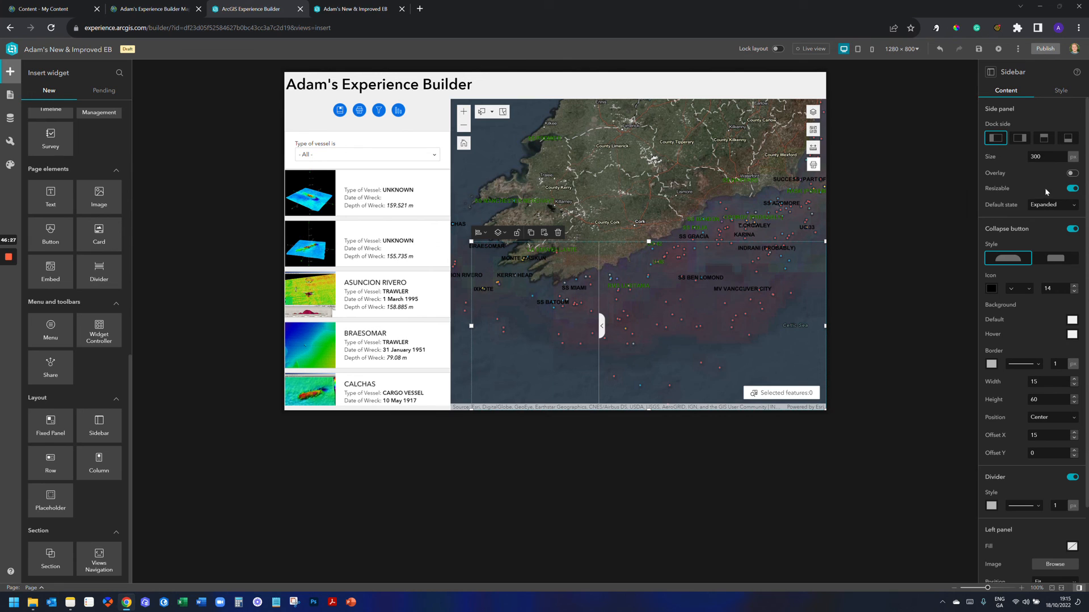
left_click(1045, 139)
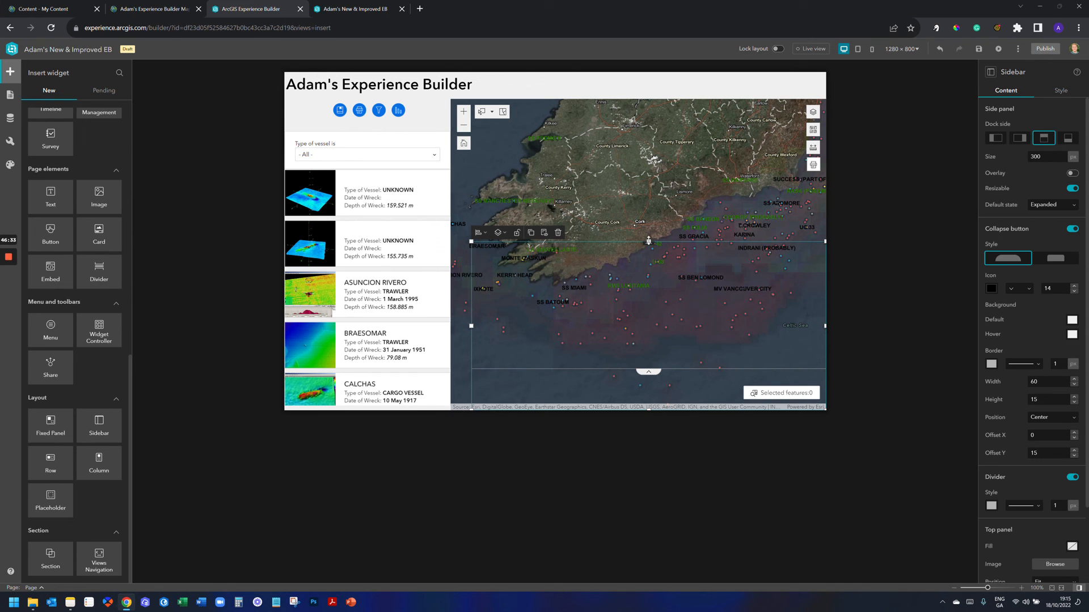
left_click_drag(648, 241, 645, 130)
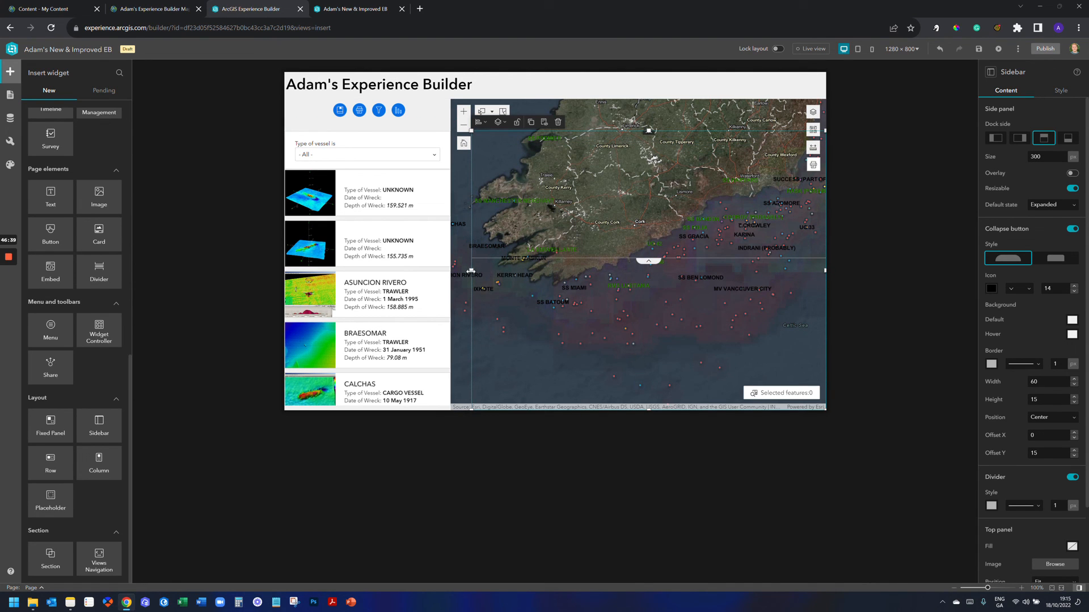
left_click_drag(471, 271, 451, 272)
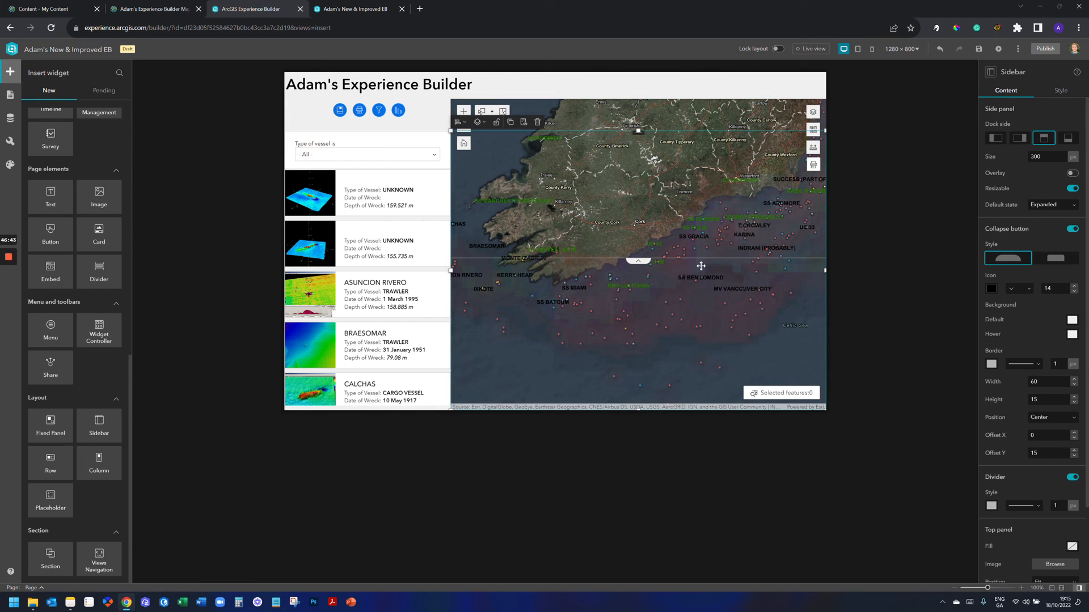
left_click(1058, 205)
Step: Insert a Table widget in the sidebar's lower panel and stretch it to fill the panel
scroll(101, 329, "up", 8)
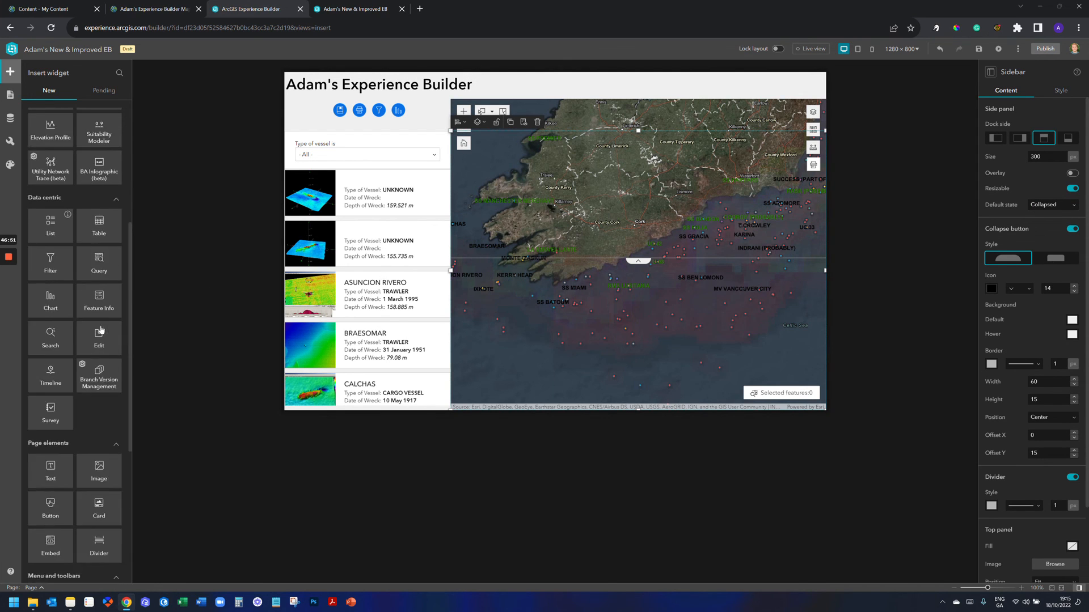
scroll(101, 329, "up", 3)
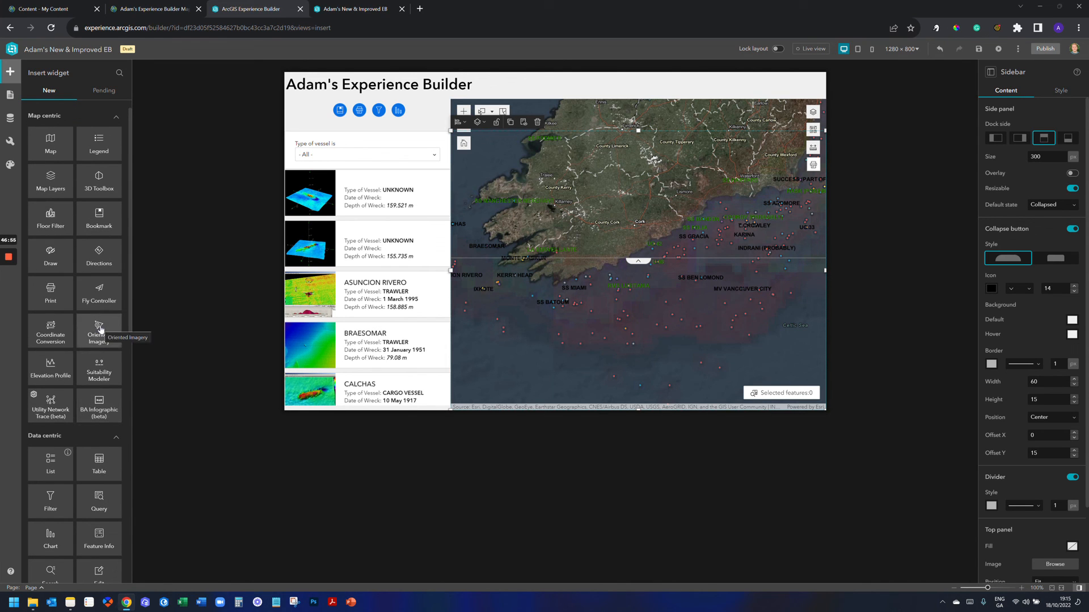
left_click_drag(97, 462, 701, 315)
left_click_drag(572, 335, 452, 334)
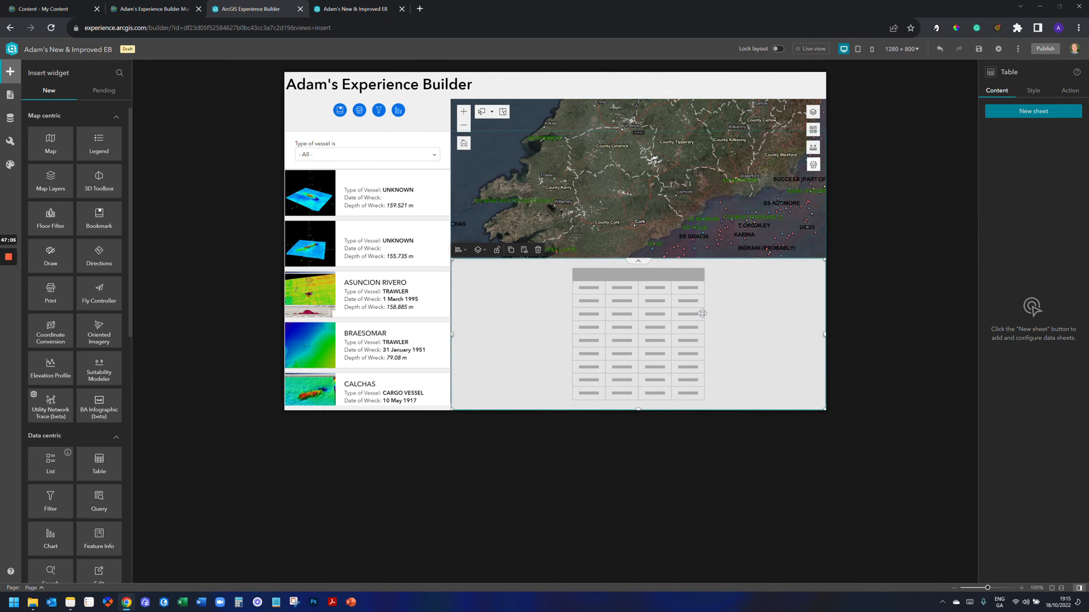
Step: Add a new sheet to the Table widget using the Shipwrecks layer as its data
left_click(1024, 112)
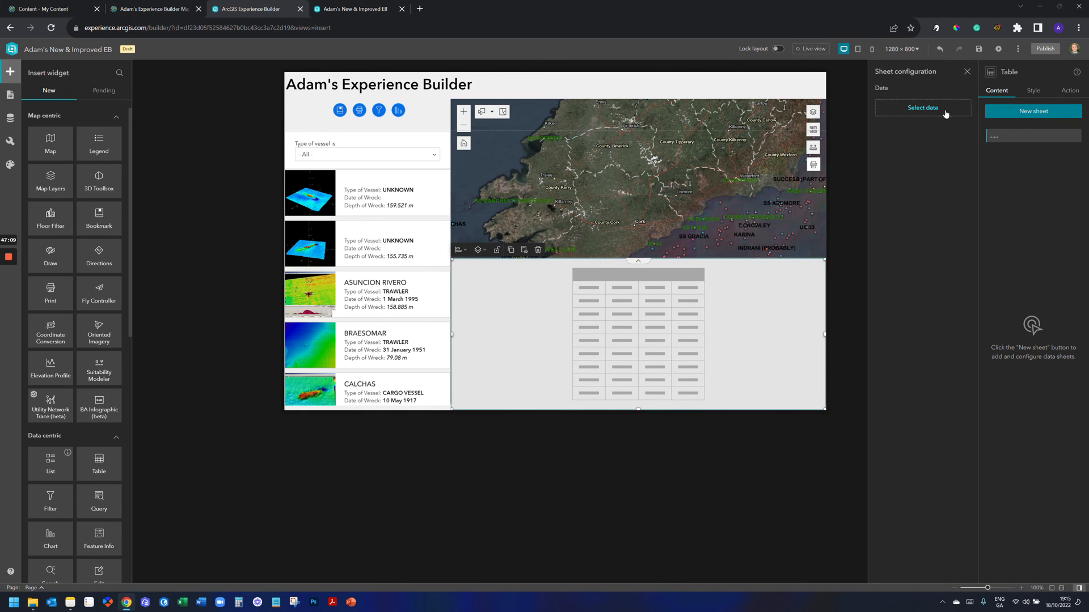
left_click(885, 131)
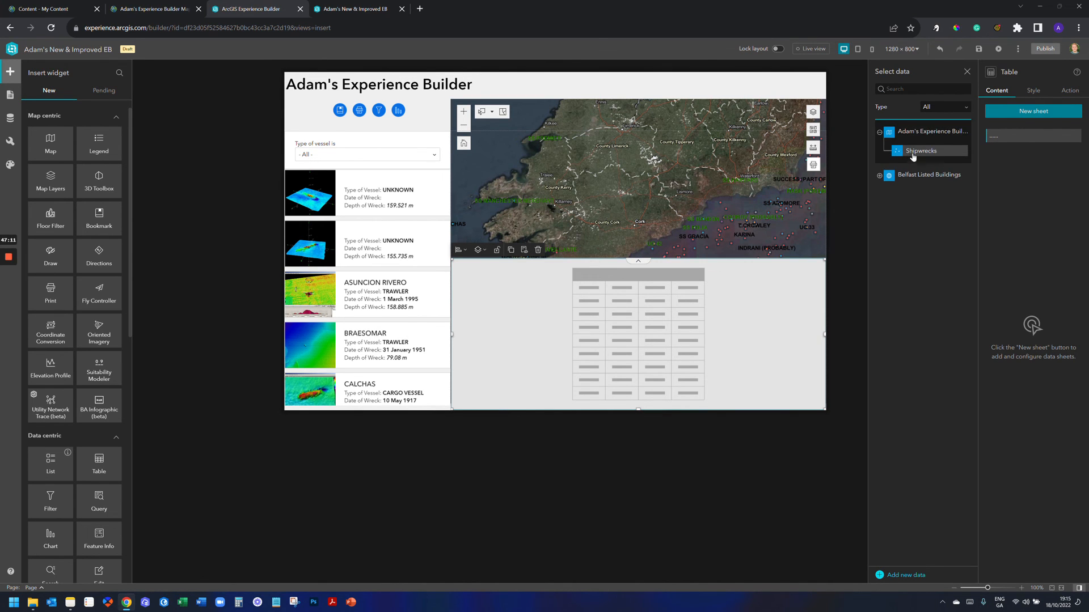
left_click(915, 152)
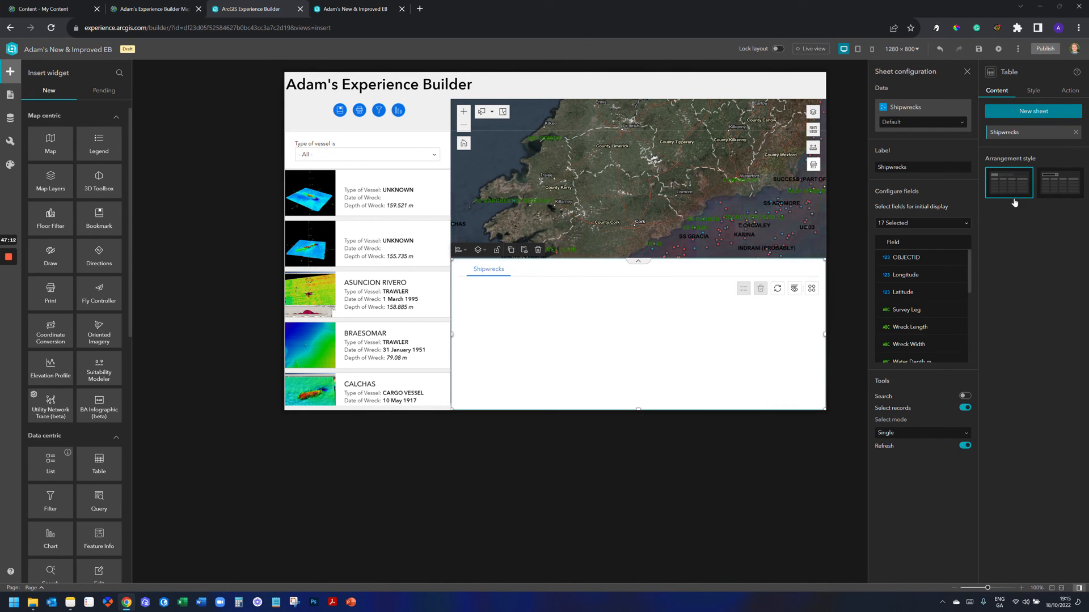
Step: Exclude OBJECTID, Longitude, Latitude and Survey Leg from the Shipwrecks sheet's initially displayed fields
left_click(946, 225)
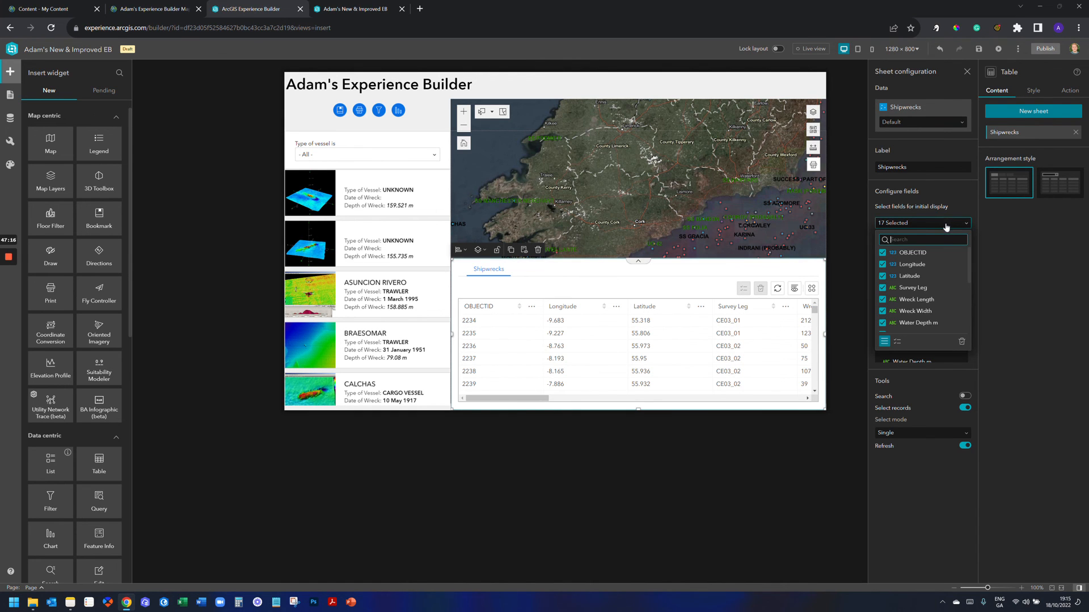
left_click(882, 252)
left_click(883, 264)
left_click(883, 276)
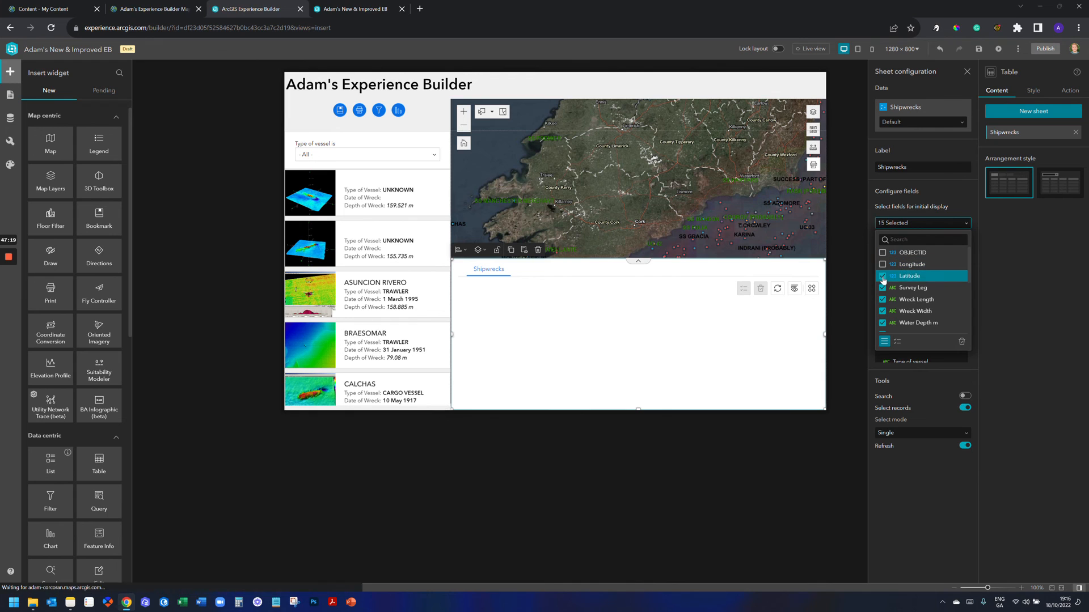
left_click(882, 289)
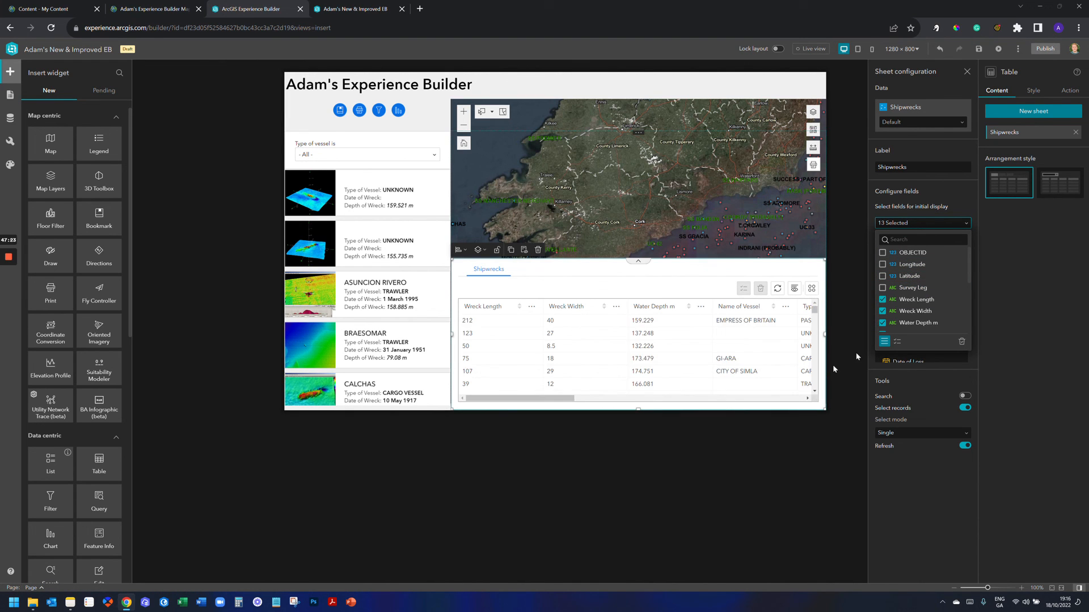
scroll(905, 309, "down", 2)
scroll(906, 309, "down", 2)
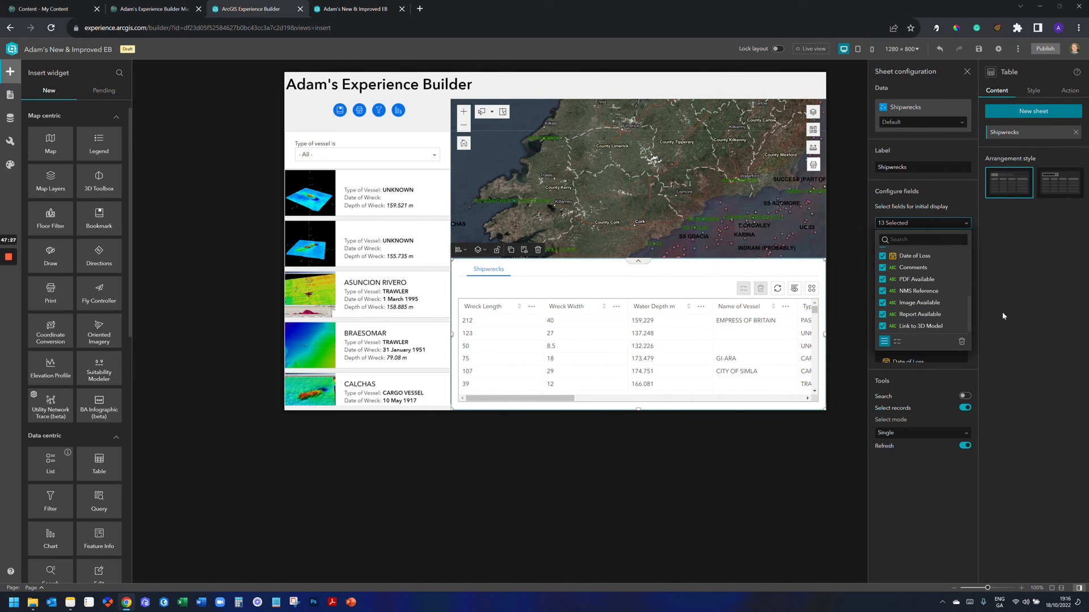
left_click(948, 474)
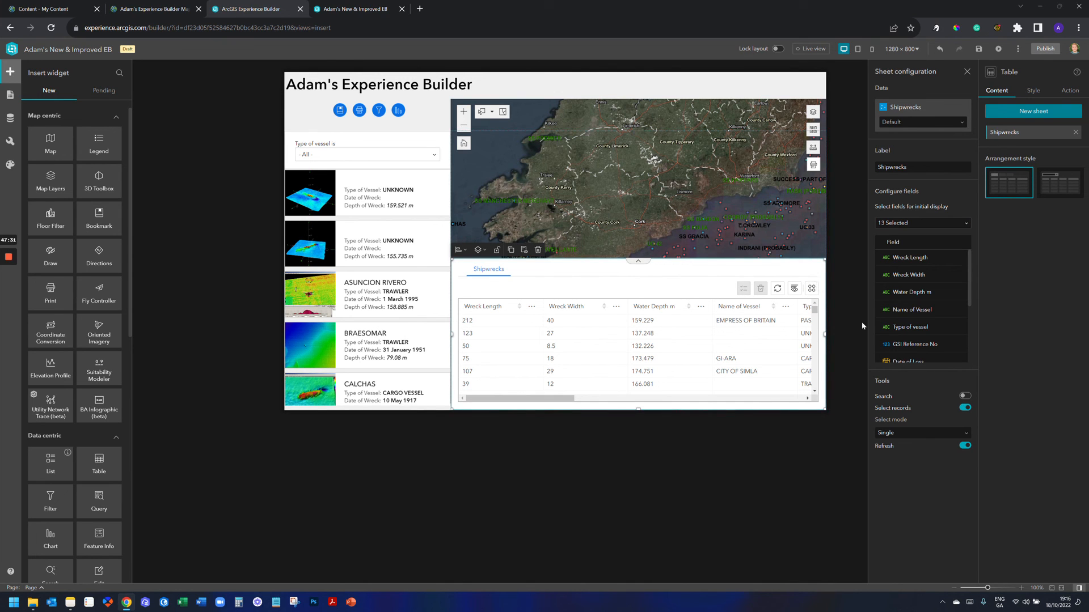
Step: Add a Record selection changes trigger to the table that makes the Map zoom to the selected record
left_click(1067, 91)
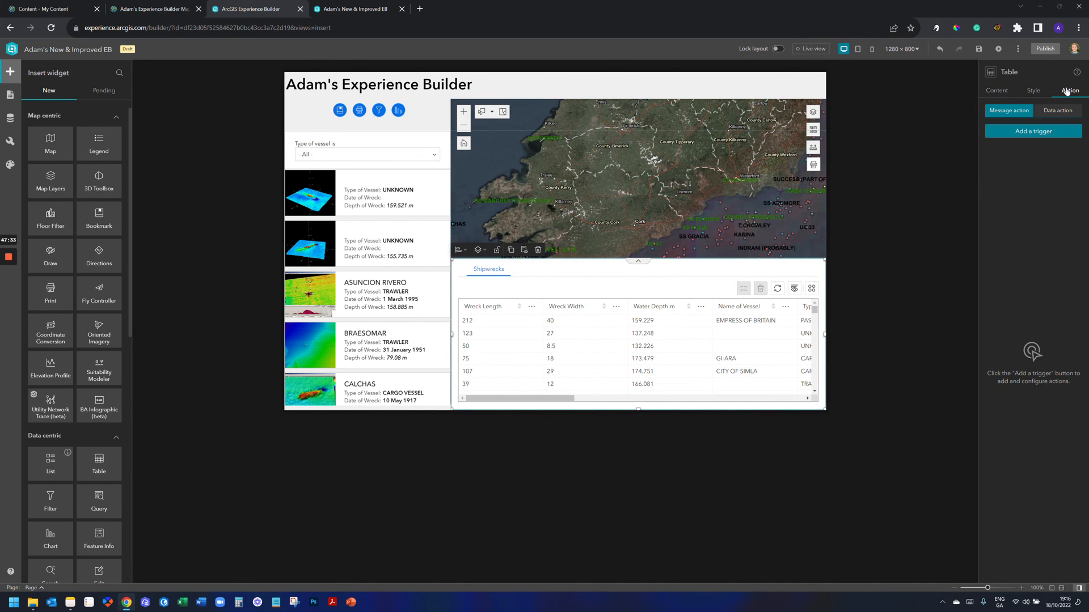
left_click(1047, 133)
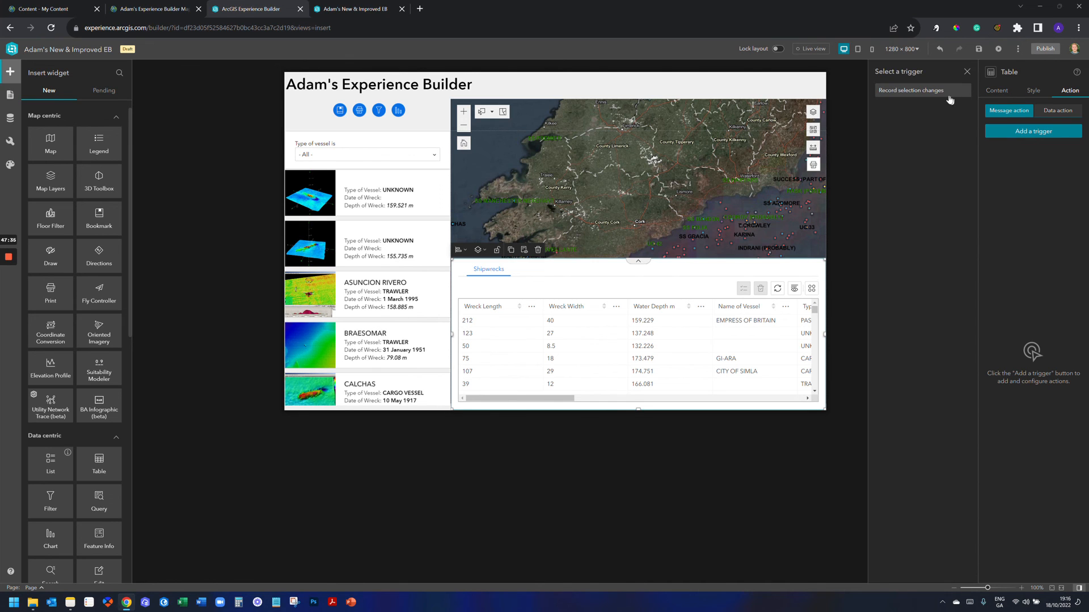
left_click(951, 93)
left_click(920, 126)
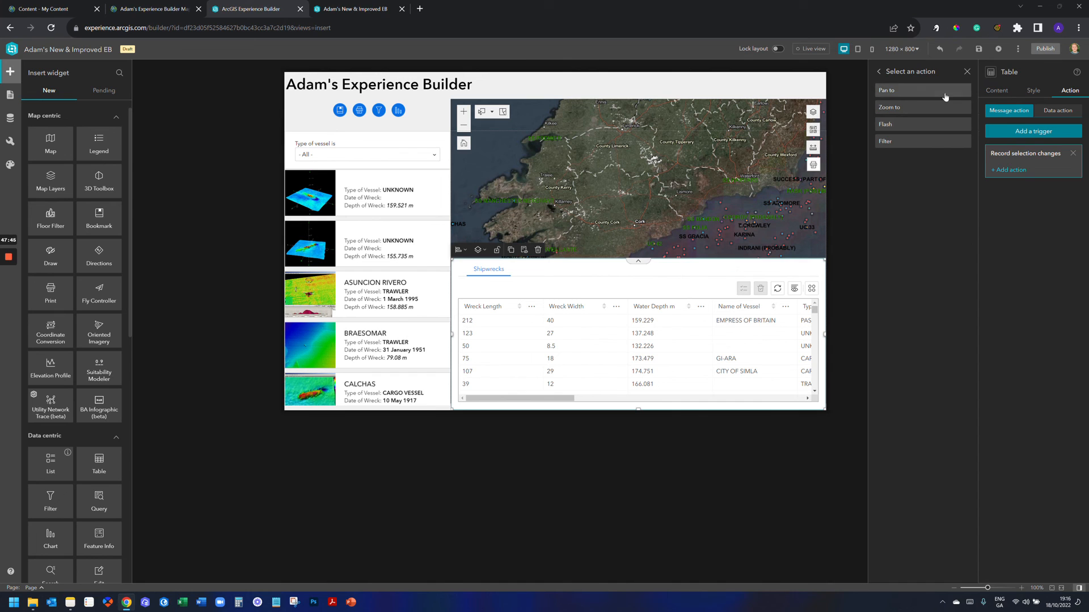
left_click(906, 108)
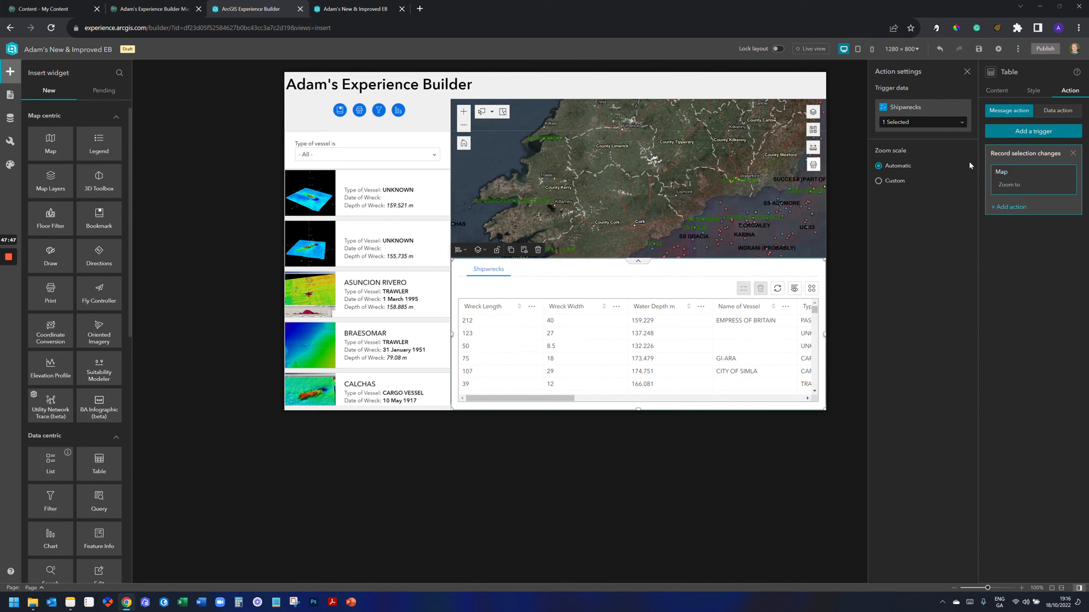
left_click(968, 72)
left_click(997, 90)
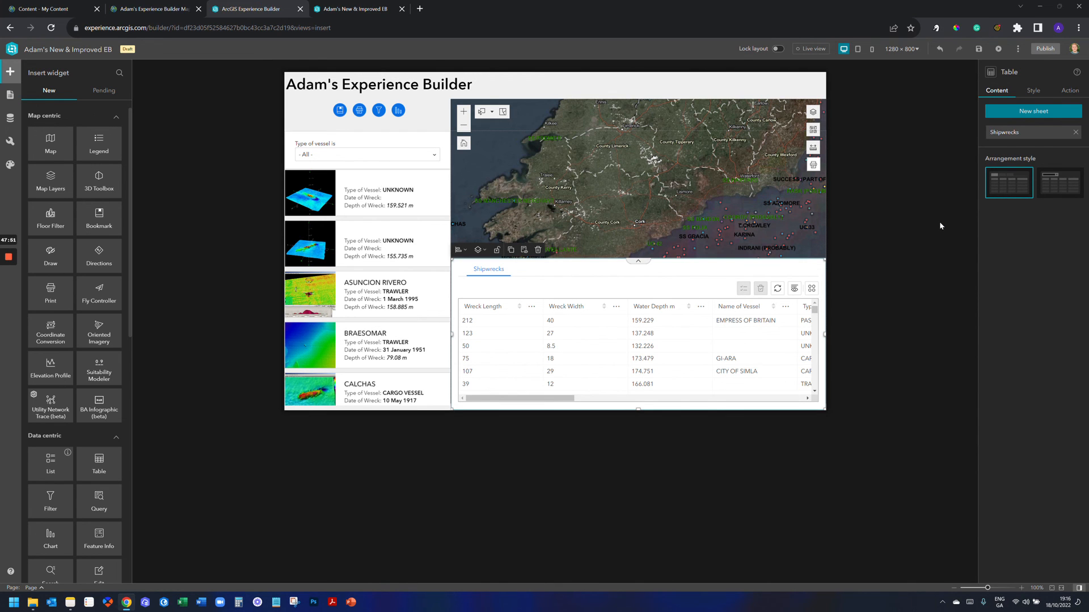
Step: Turn on live view to test the table against a wider map extent, and save the experience
left_click(821, 52)
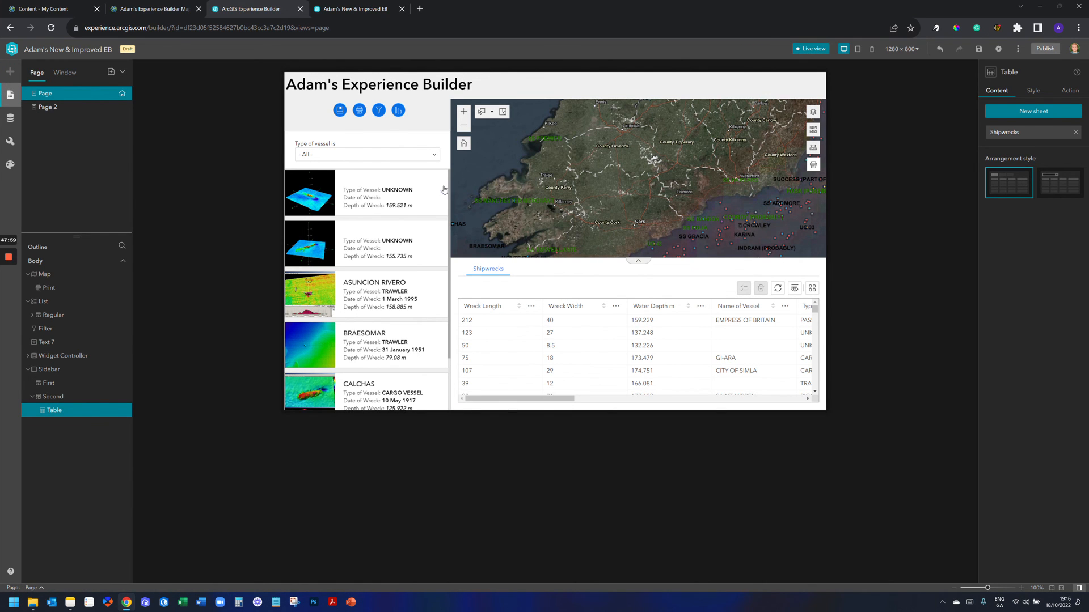
left_click(464, 128)
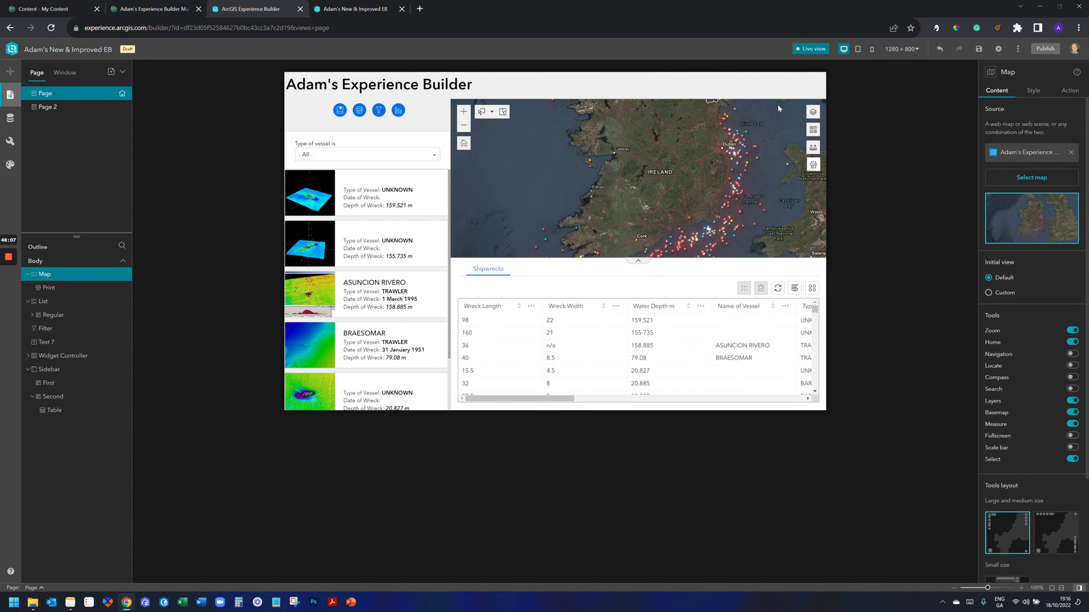
left_click(980, 50)
Step: Switch to the experience's preview and test the sidebar by repeatedly collapsing and expanding its top panel
left_click(363, 10)
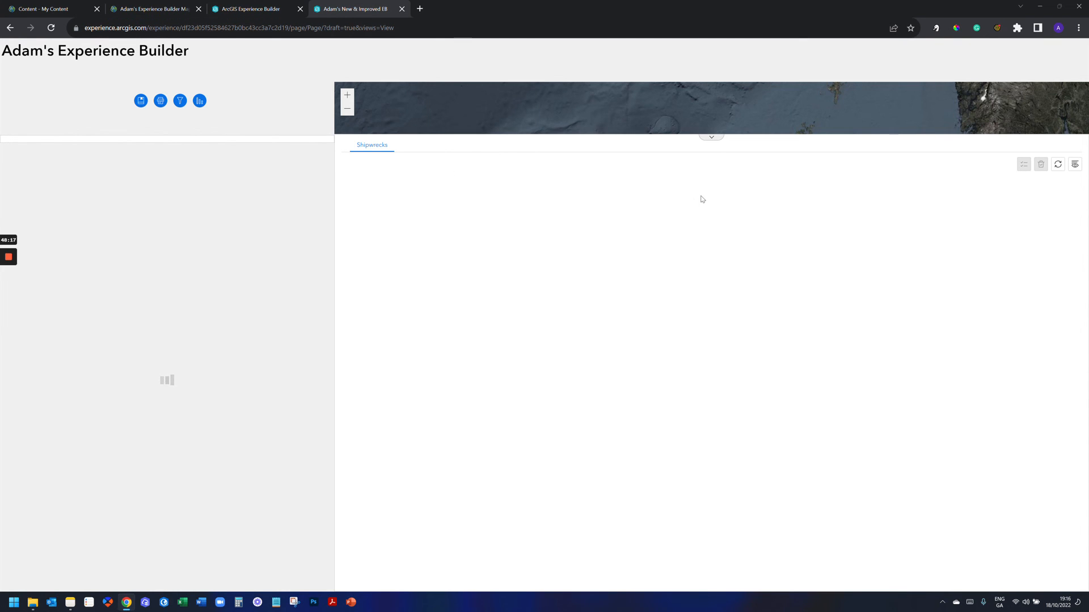
left_click(711, 138)
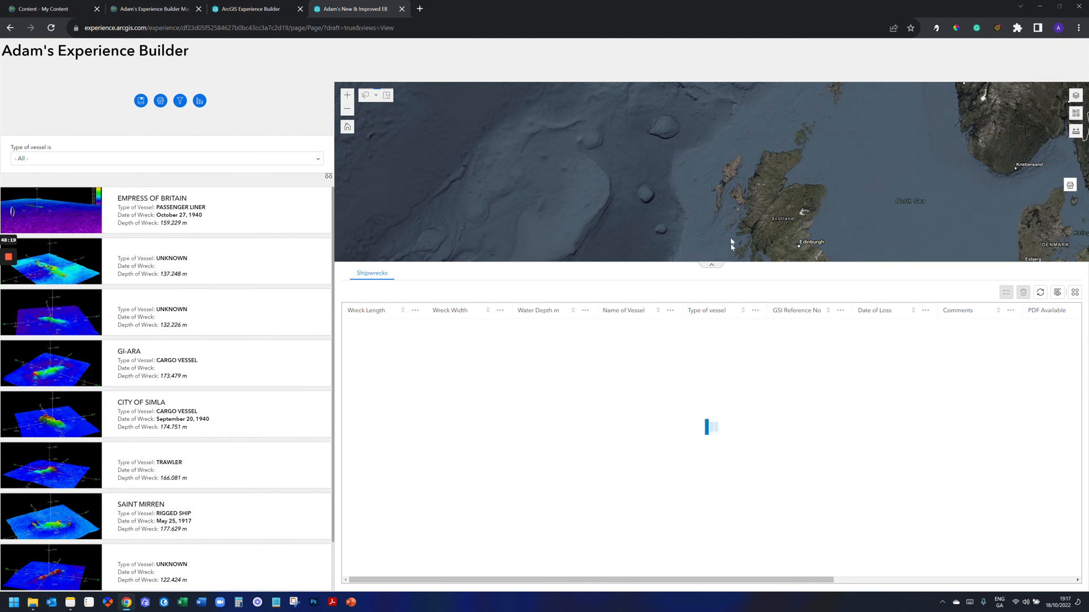
left_click(712, 265)
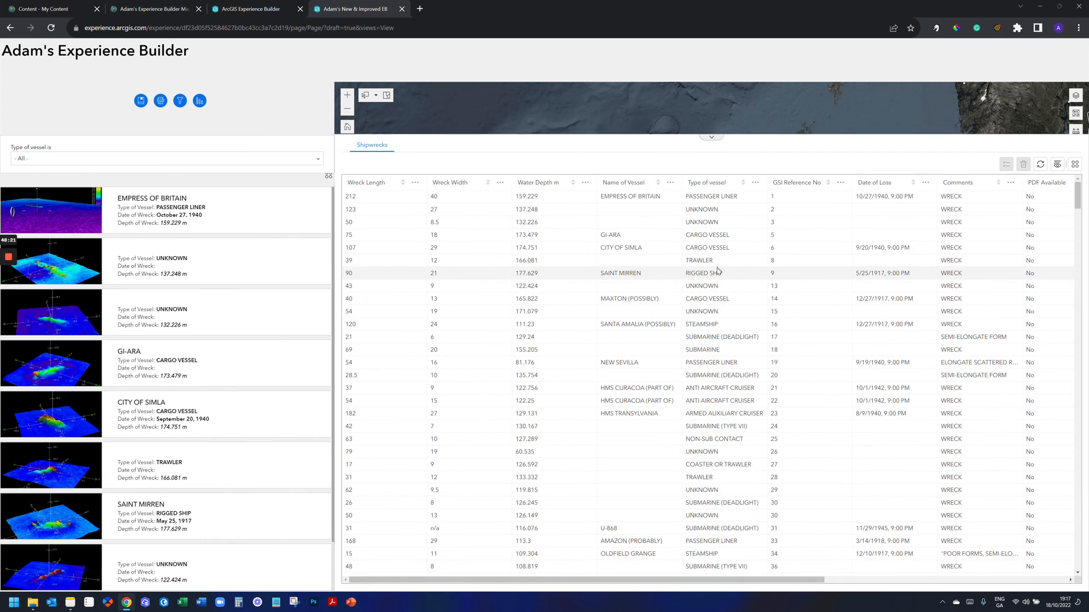
left_click(711, 137)
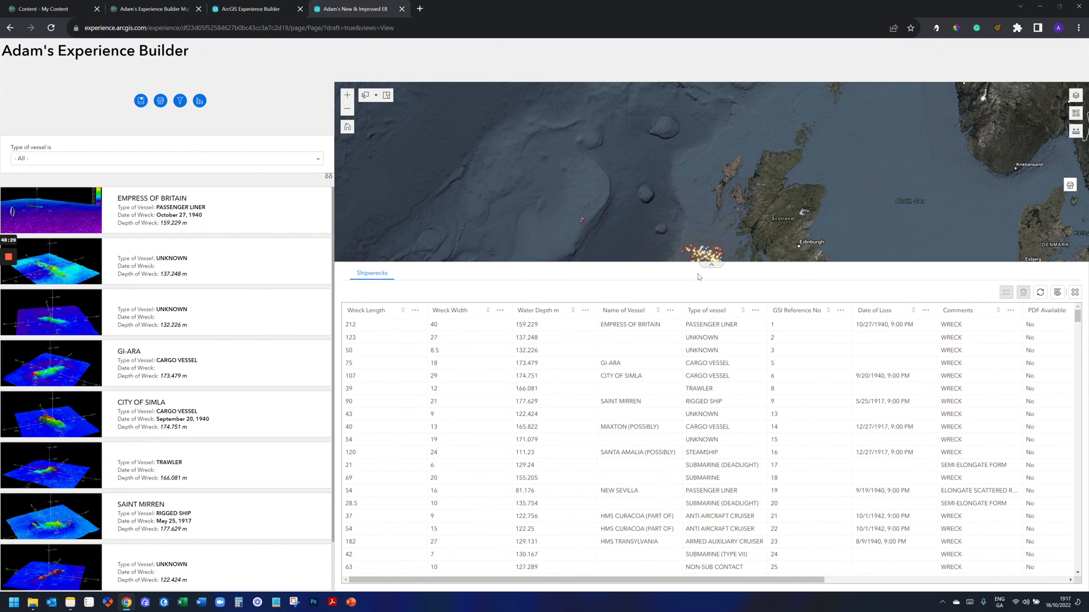
Step: Export all records of the Shipwrecks table as a CSV file
left_click(1076, 294)
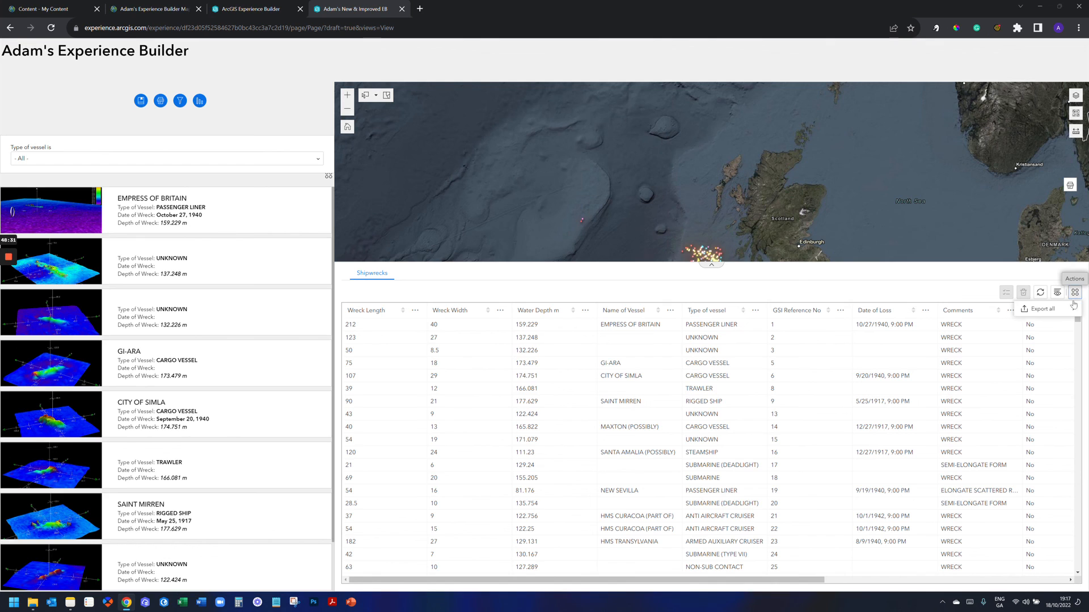
mouse_move(1044, 310)
left_click(984, 323)
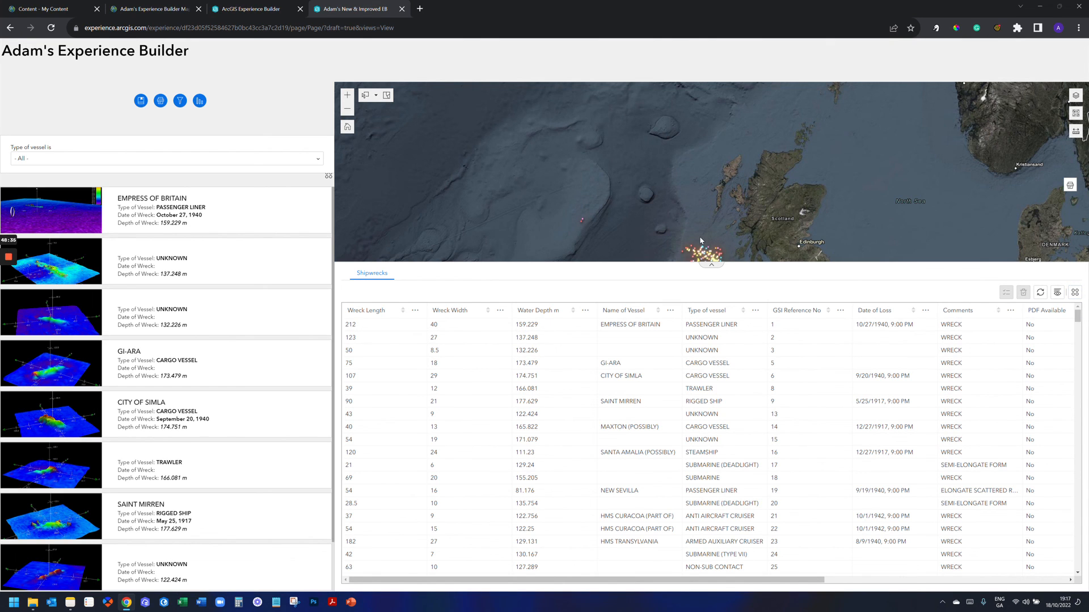
Step: Test the preview by selecting the ARETHUSA wreck in the list and filtering the vessel type by CARGO VESSEL, then by FISHING VESSEL
left_click(348, 95)
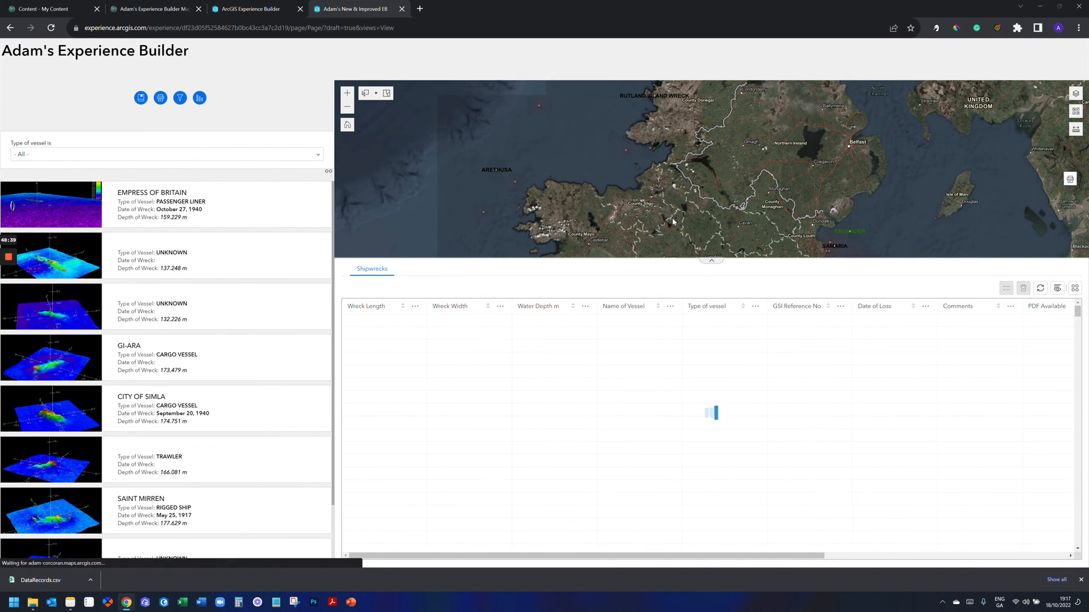
left_click(117, 197)
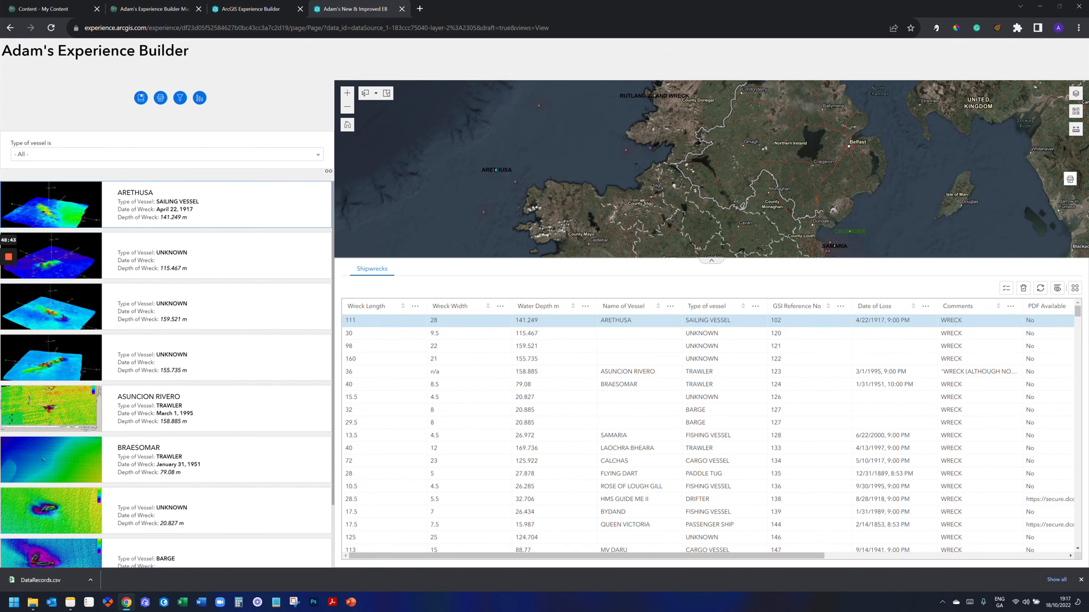
left_click(258, 154)
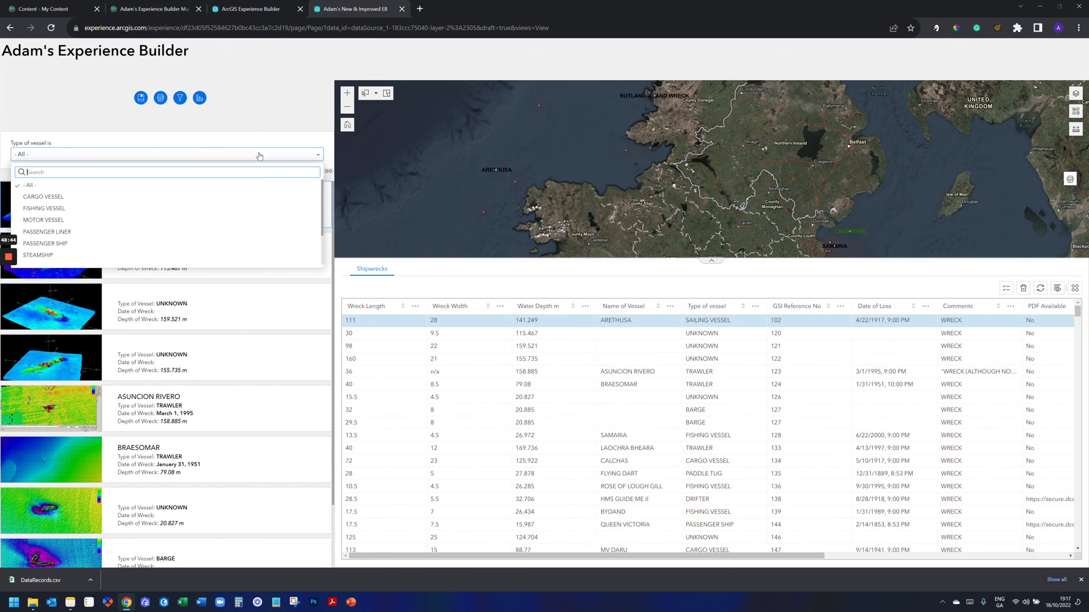
left_click(111, 198)
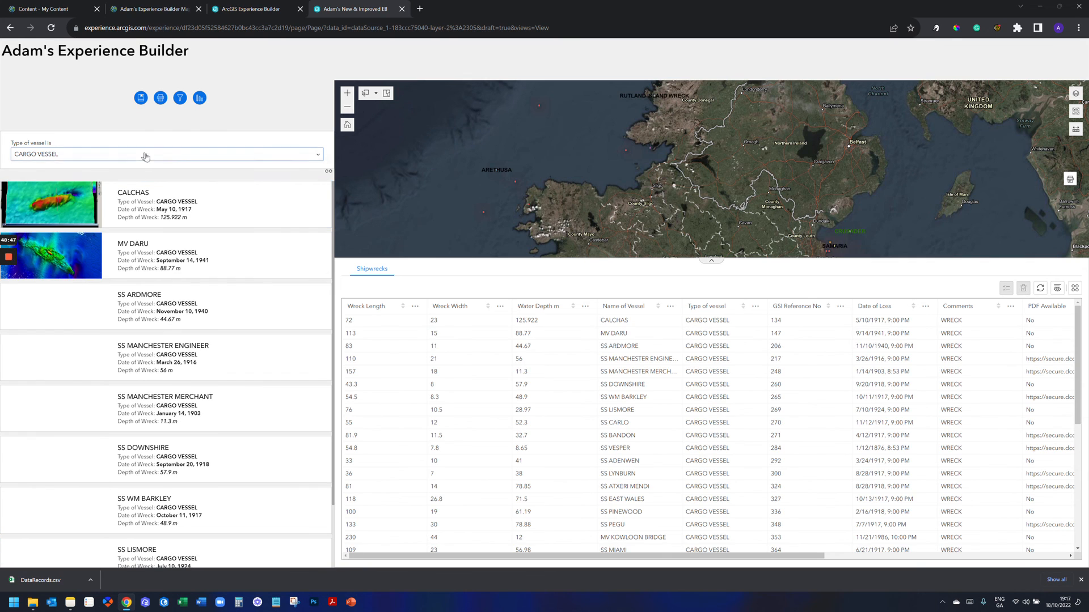
left_click(145, 154)
left_click(86, 210)
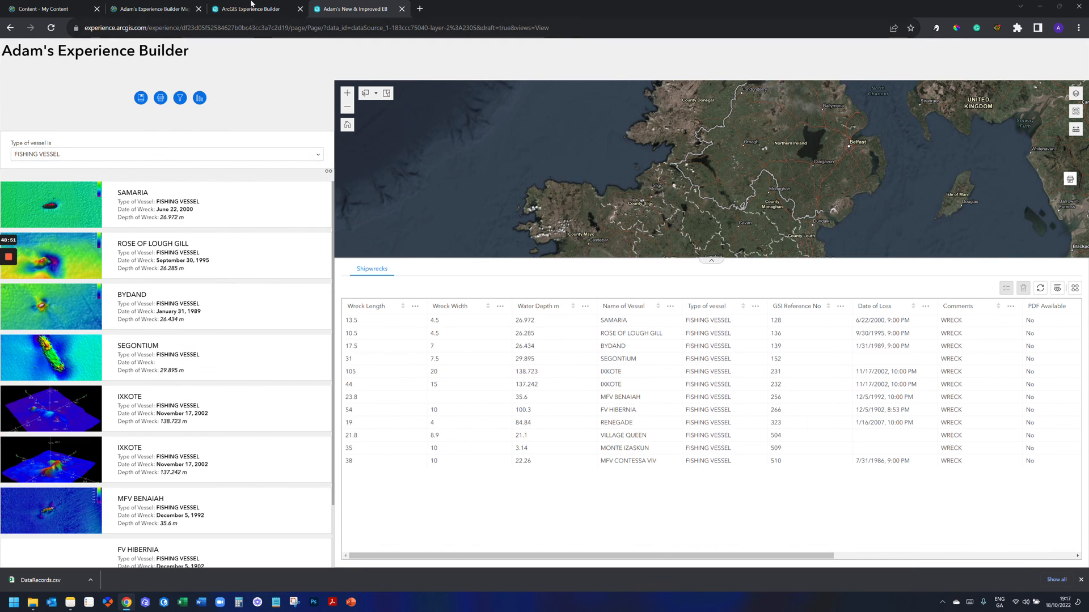
Step: Return to the builder, collapse the sidebar's top panel so the table covers most of the map, and turn off live view
left_click(250, 3)
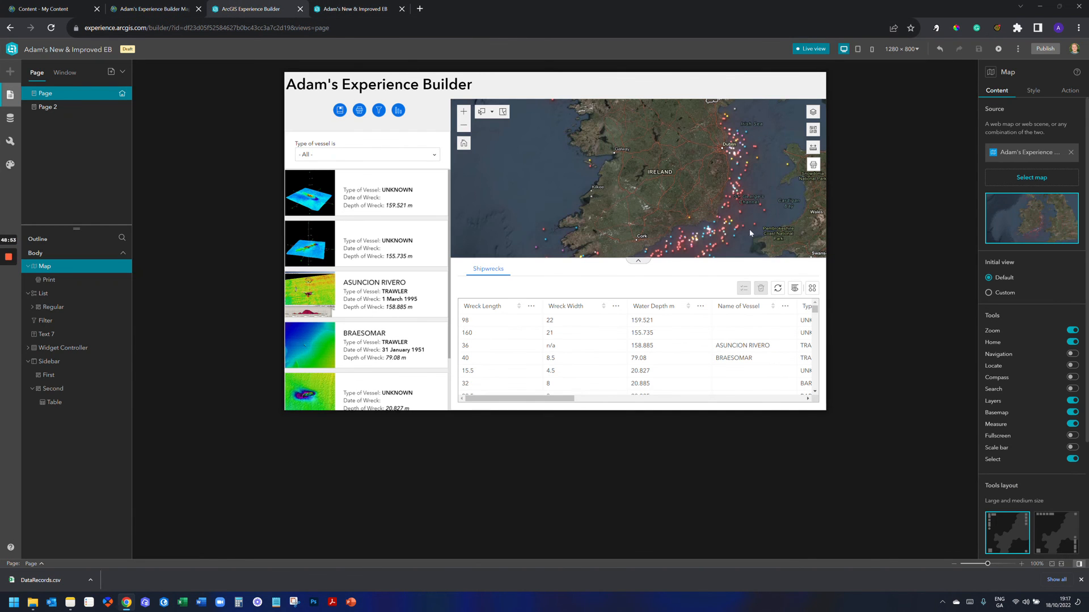
left_click(640, 263)
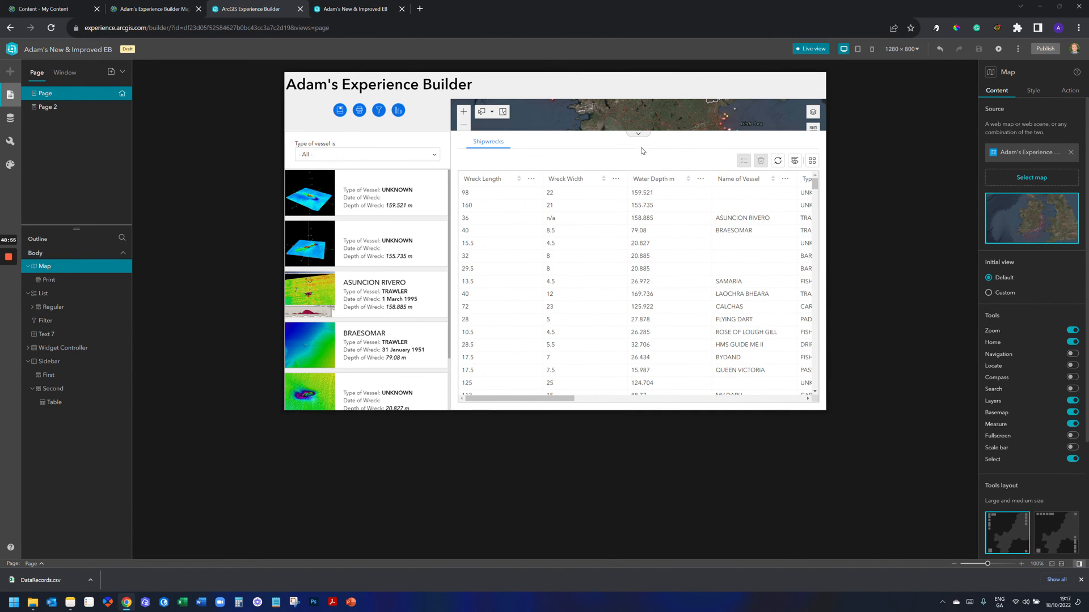
left_click(708, 146)
left_click(824, 50)
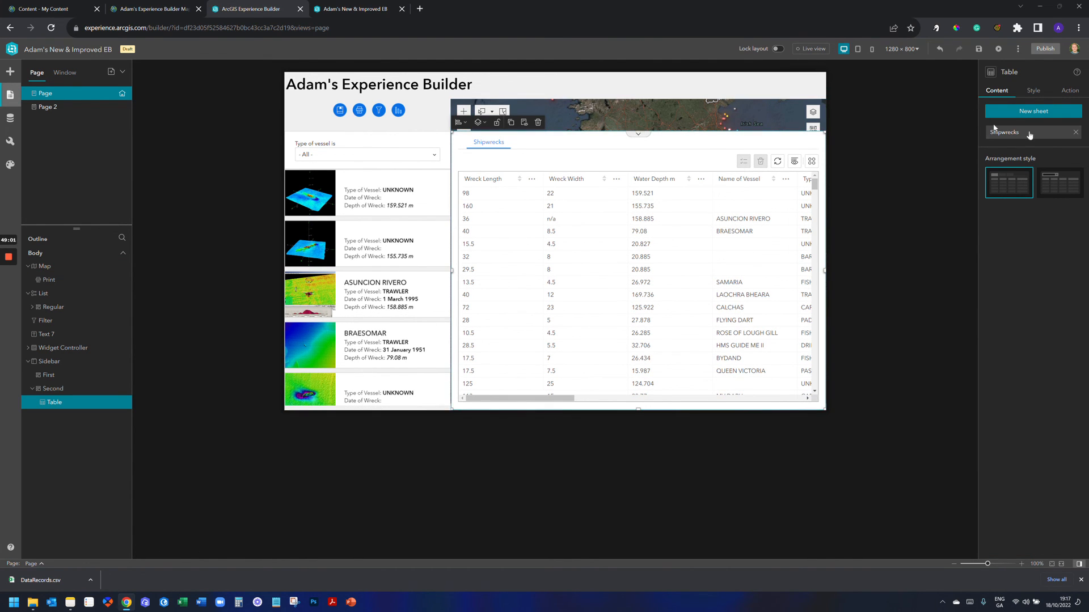
left_click(1035, 135)
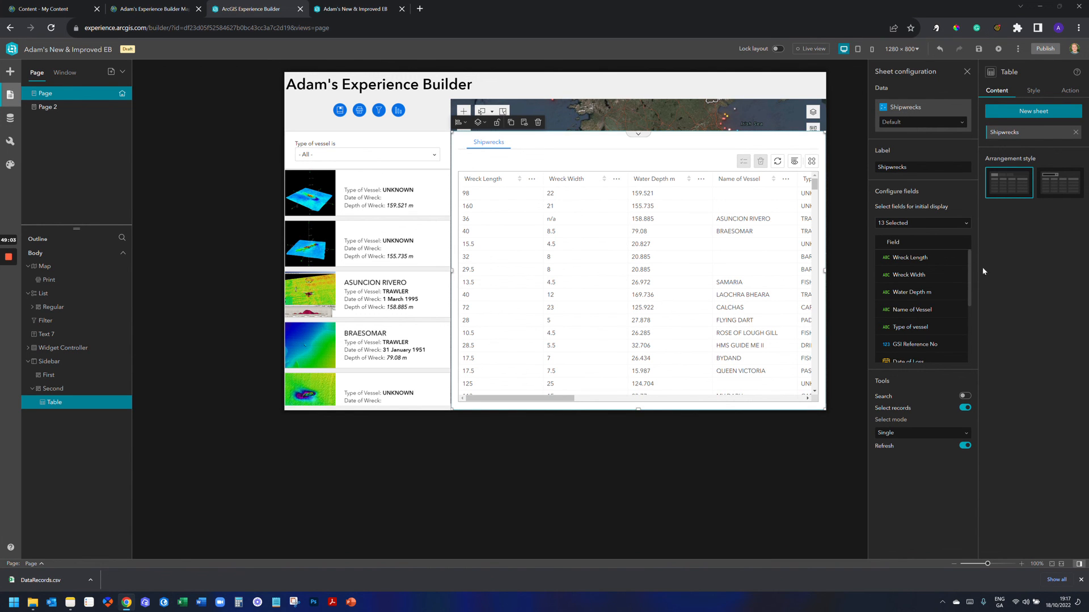
left_click(1031, 91)
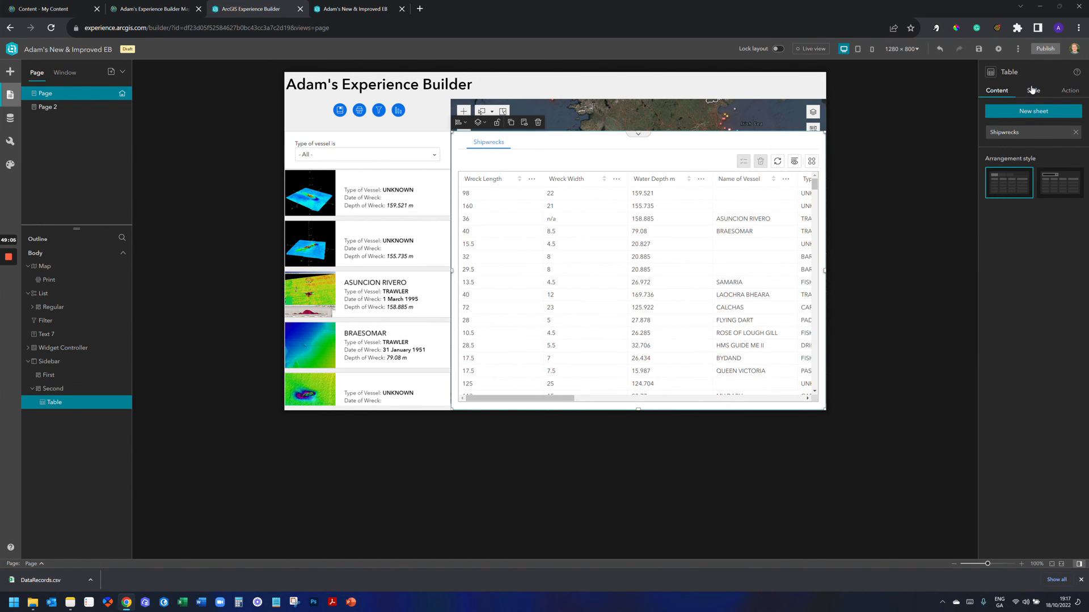
left_click(1006, 92)
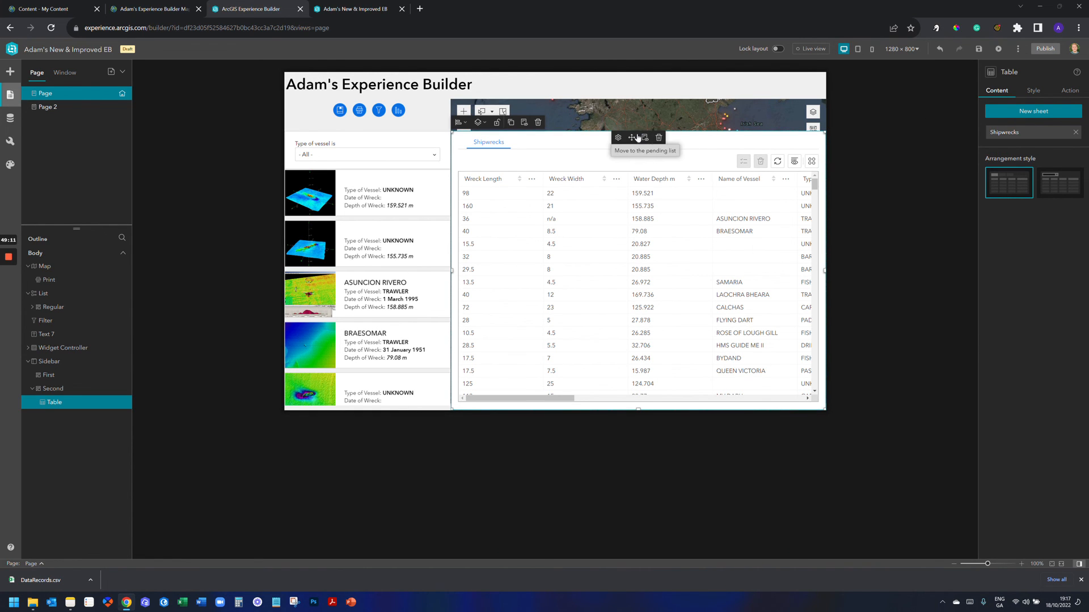
Step: Set the sidebar's side panel size to 100 px and shorten the sidebar from its upper edge to roughly the lower third of the map
left_click(681, 133)
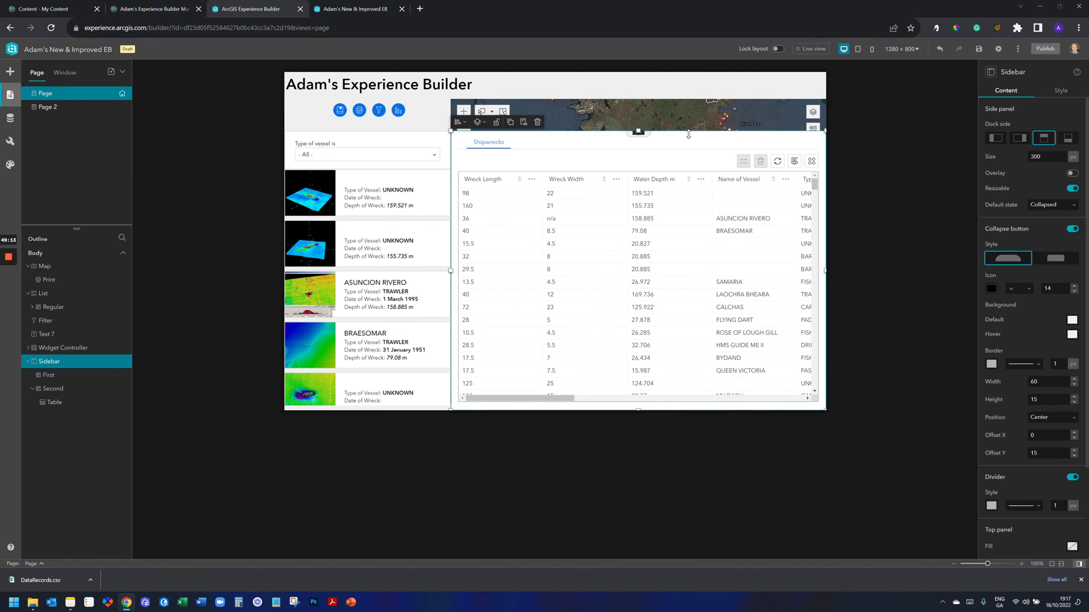
double_click(1044, 154)
type("100")
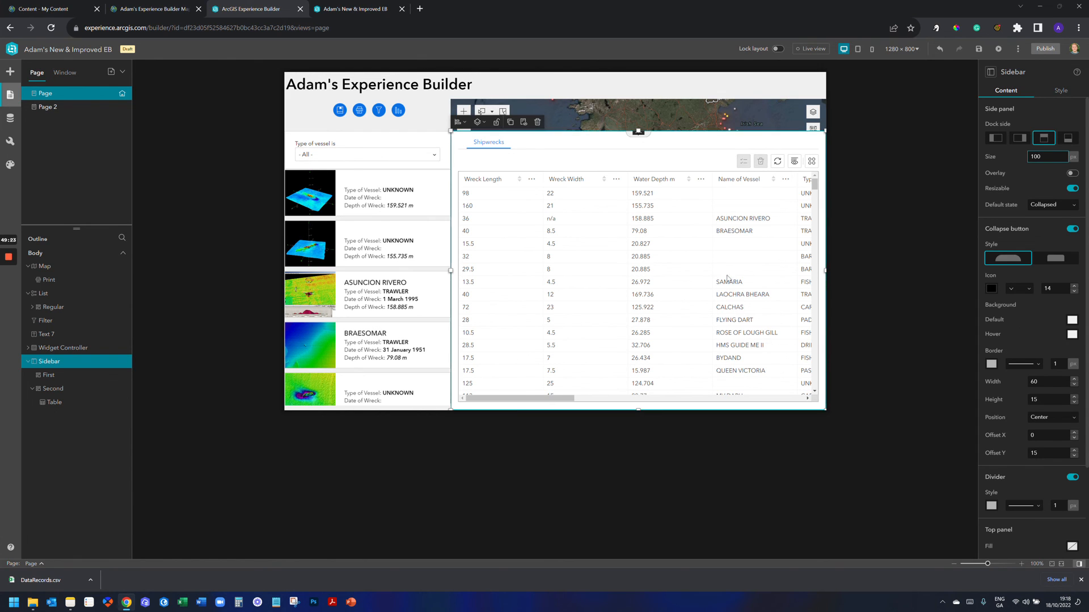
left_click(638, 133)
left_click_drag(638, 133, 650, 306)
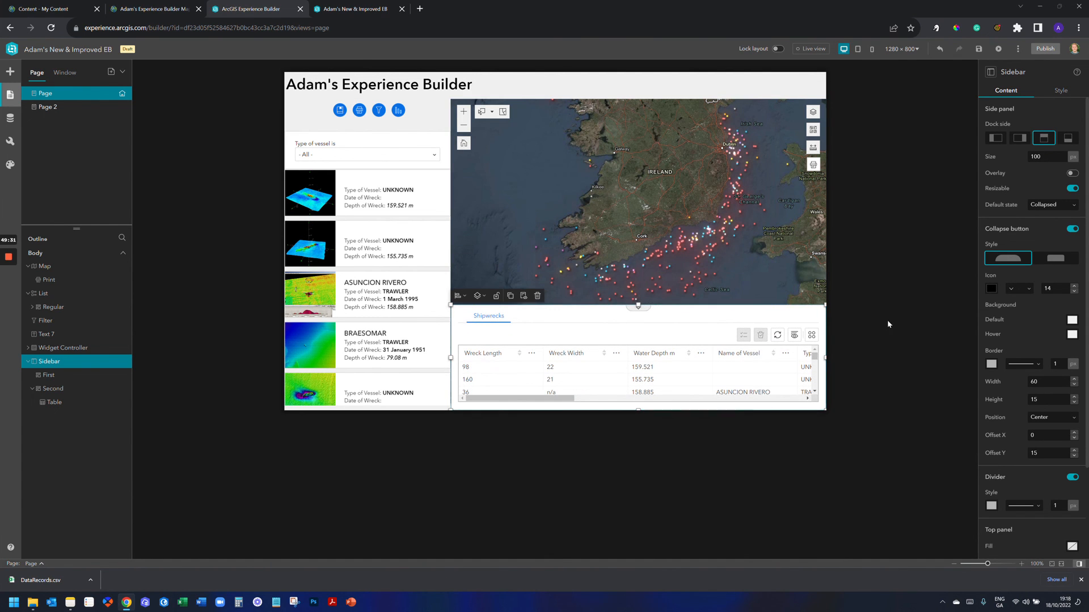
Step: Look over the sidebar's collapse button, divider and panel settings, and save the experience
scroll(1023, 331, "down", 2)
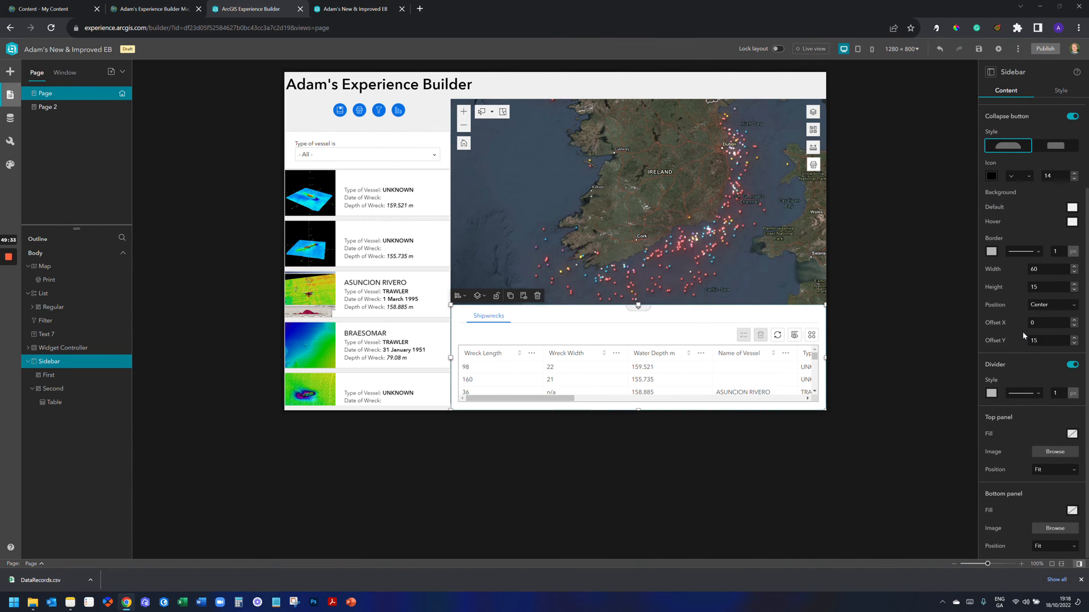
scroll(1023, 332, "up", 2)
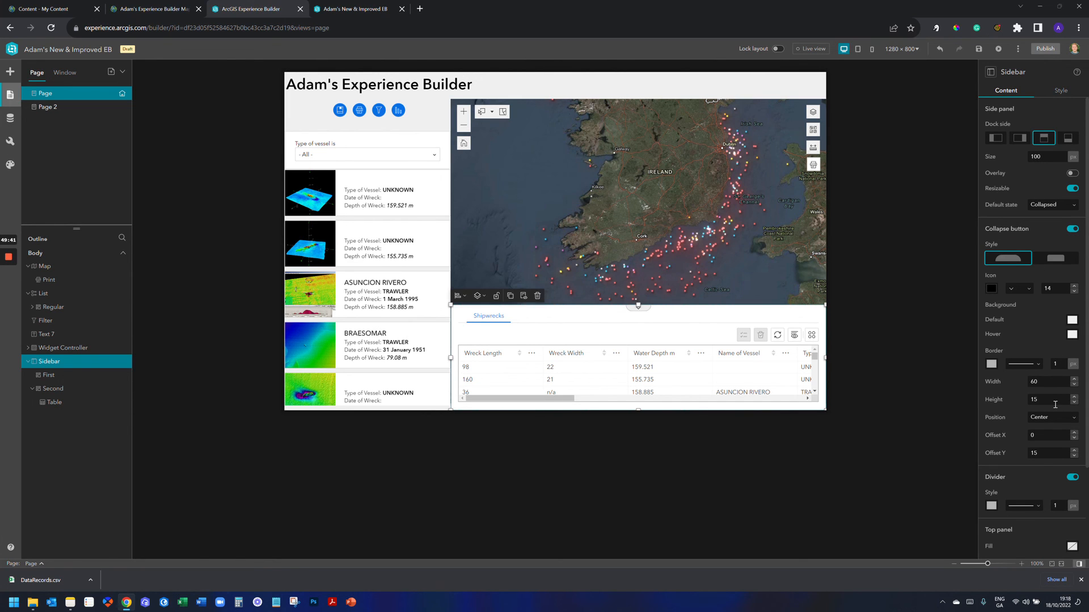
left_click(979, 52)
left_click(756, 283)
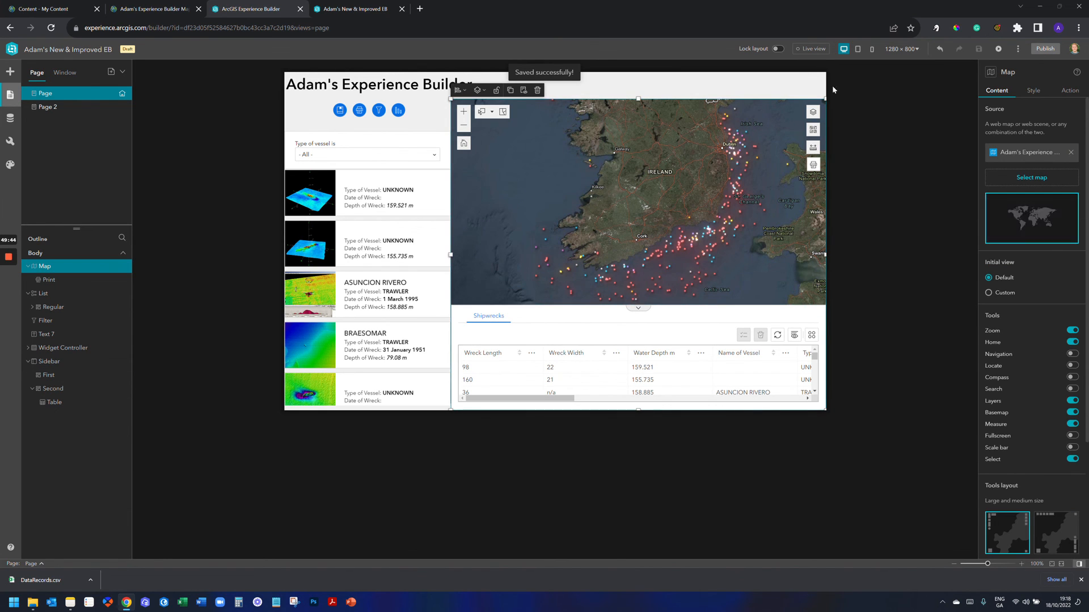
Step: Test the layout in live view by collapsing and expanding the Shipwrecks table sidebar and zooming the map out and in
left_click(806, 51)
left_click(640, 308)
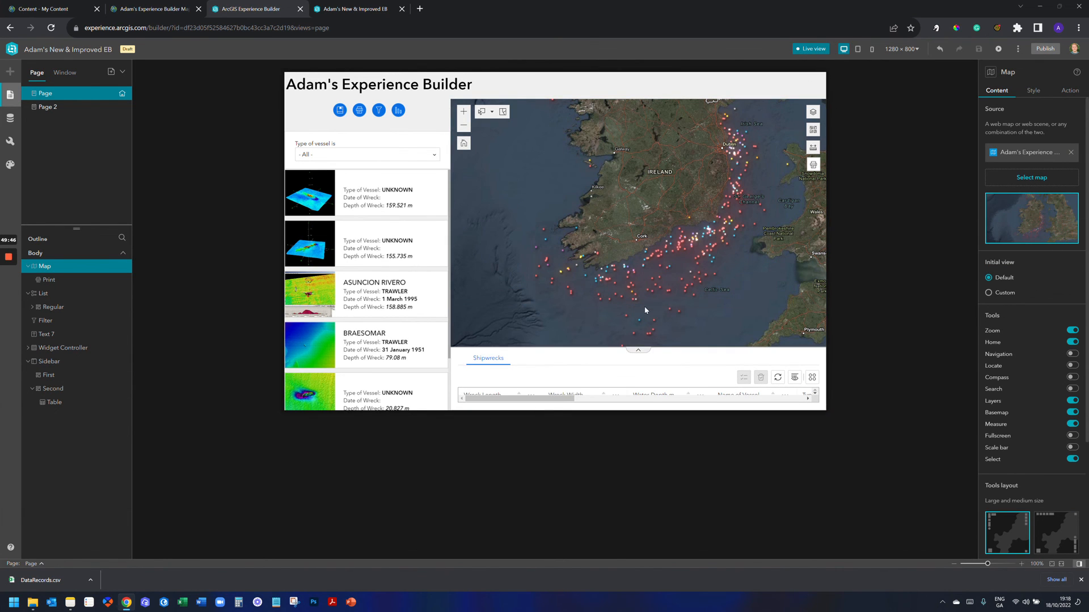
left_click(643, 352)
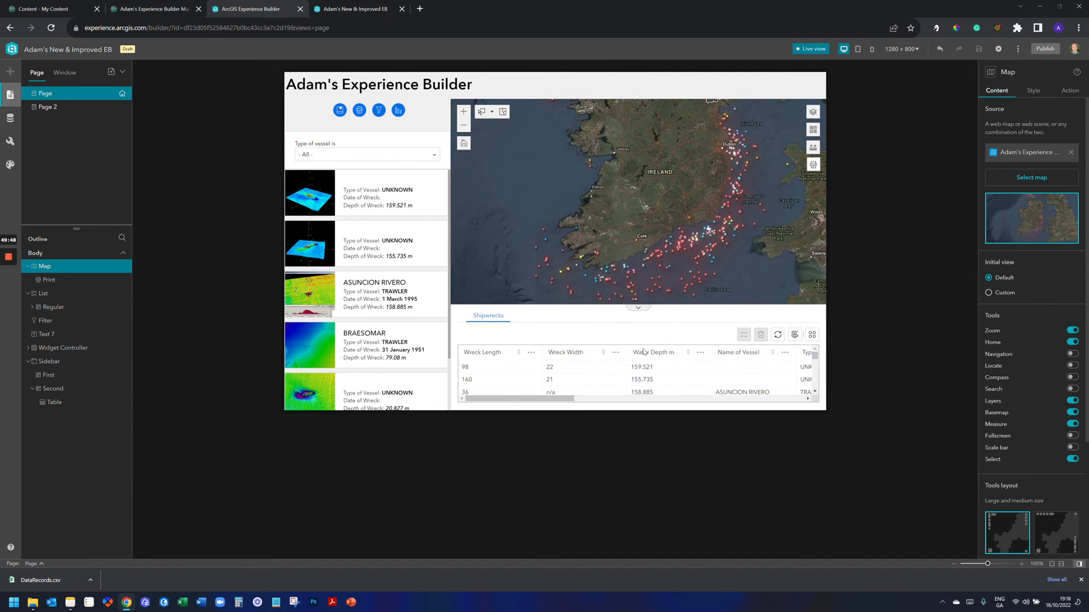
left_click(640, 309)
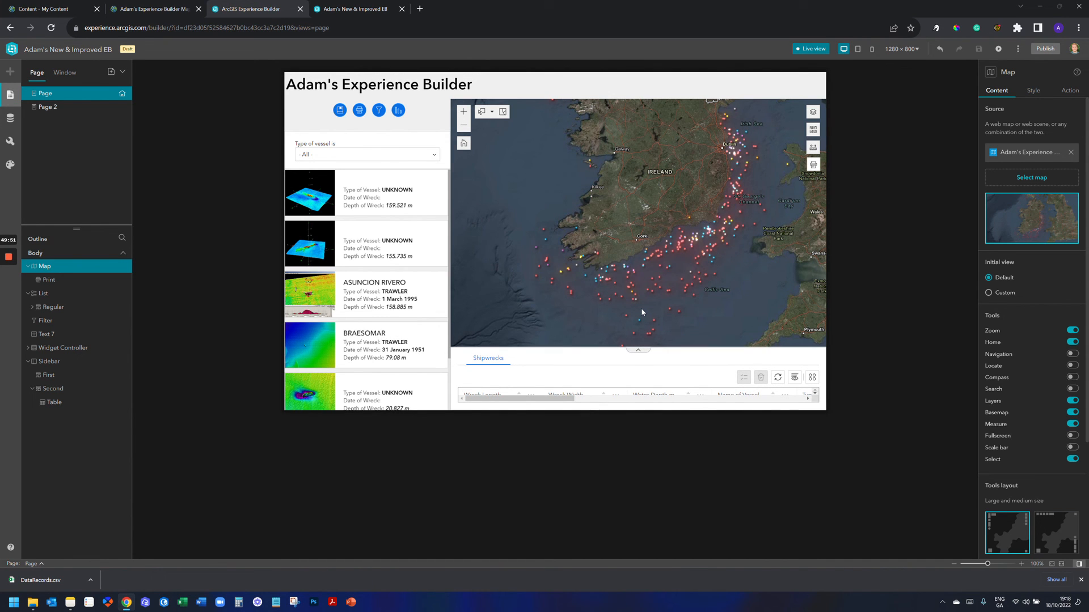
scroll(677, 265, "down", 2)
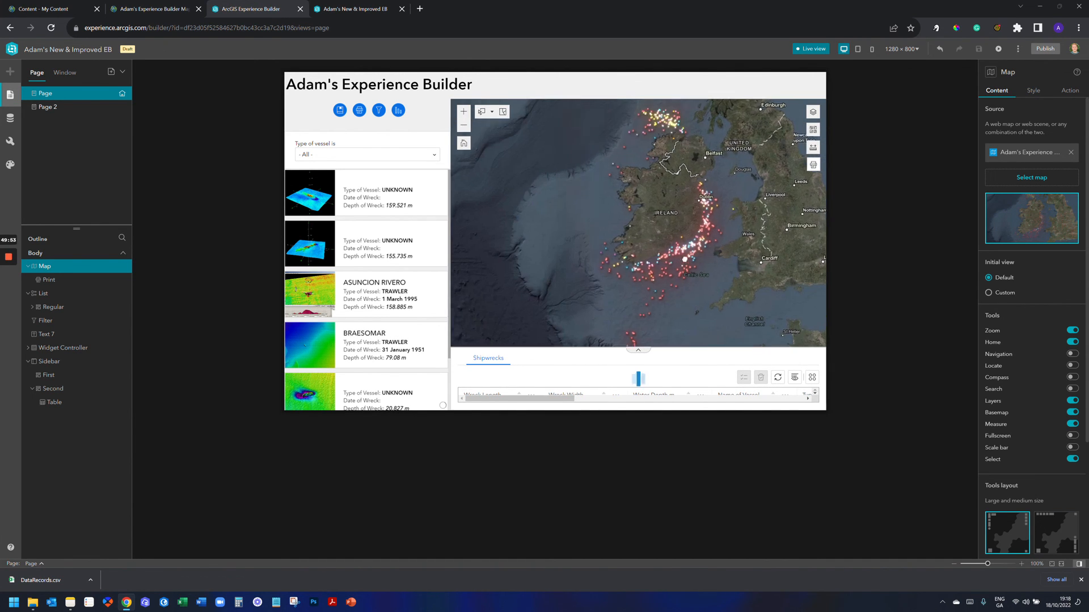
scroll(685, 259, "up", 2)
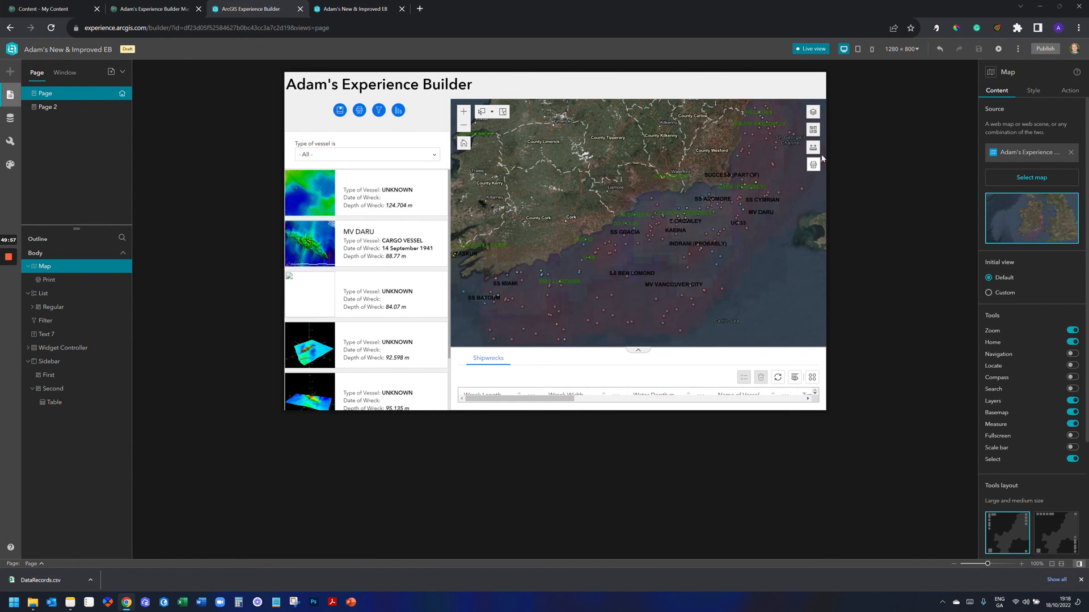
Step: Turn off live view, extend the sidebar up to the map's upper third, and lower its divider so the collapsed table covers the lower third
left_click(811, 48)
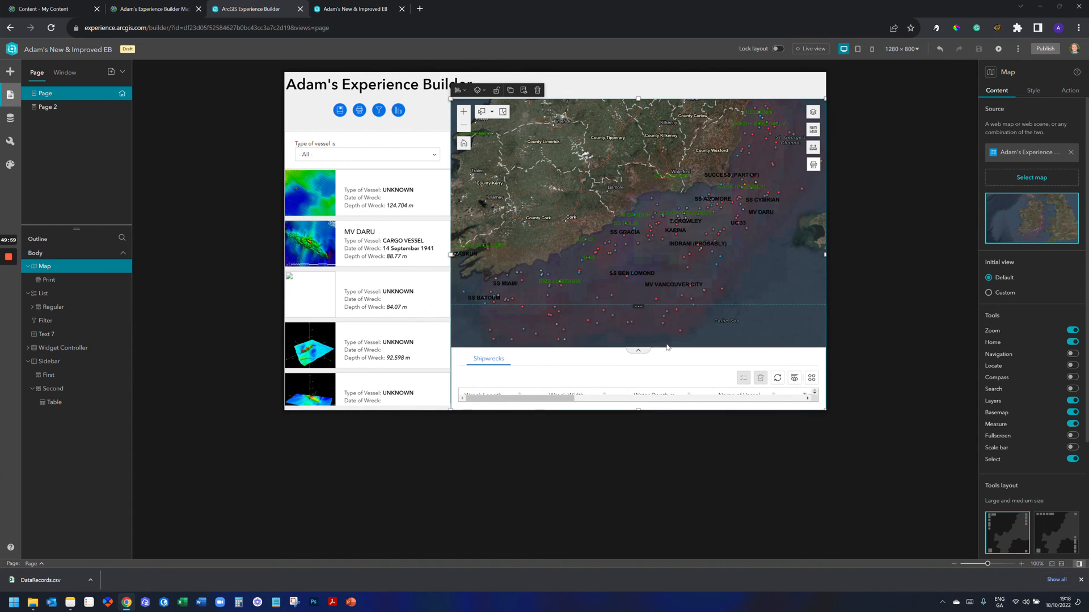
mouse_move(644, 311)
left_click(632, 313)
left_click_drag(639, 304, 639, 192)
left_click(641, 241)
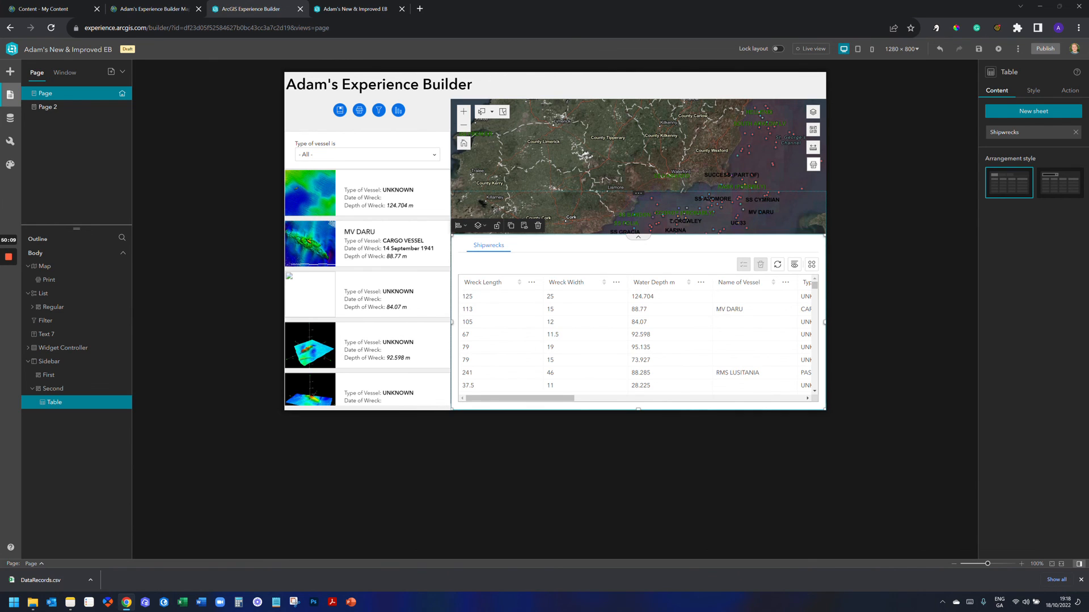
left_click_drag(640, 234, 639, 299)
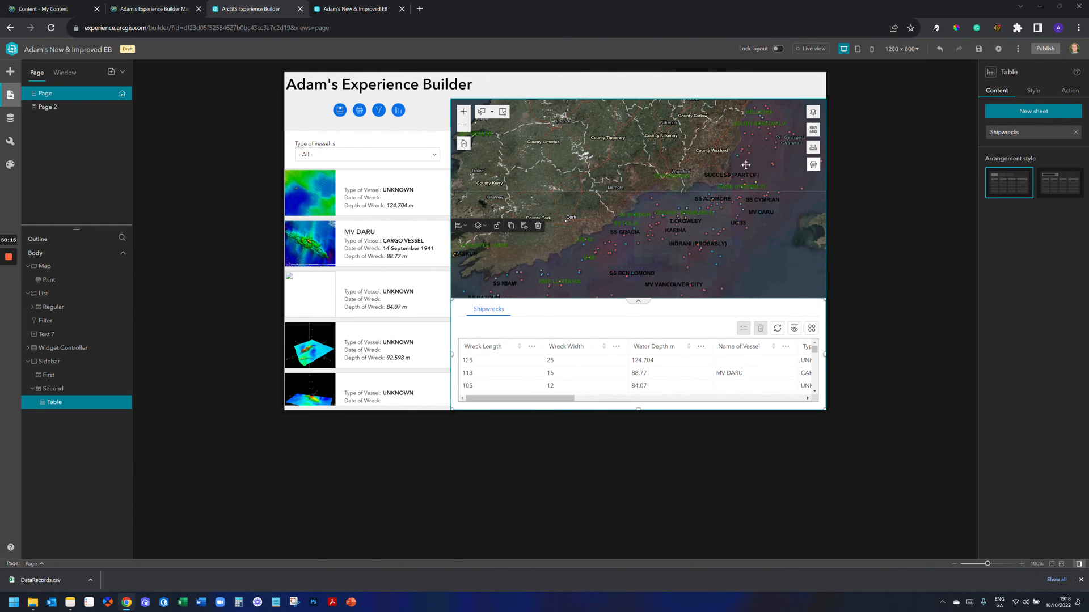
Step: Check in live view how far the Shipwrecks table expands over the map and collapses
left_click(697, 232)
left_click(811, 49)
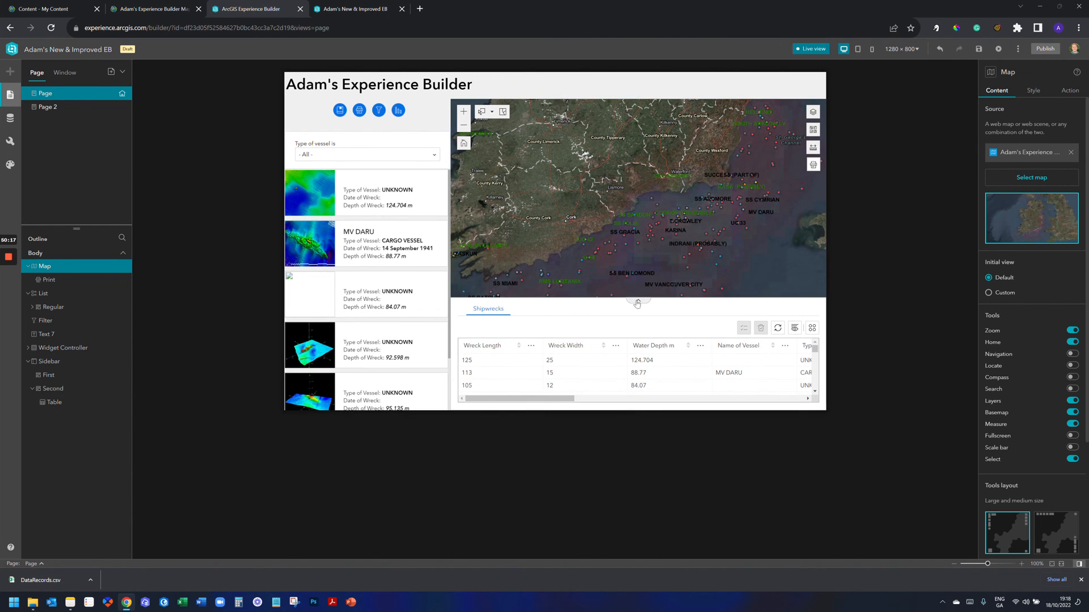
left_click(639, 300)
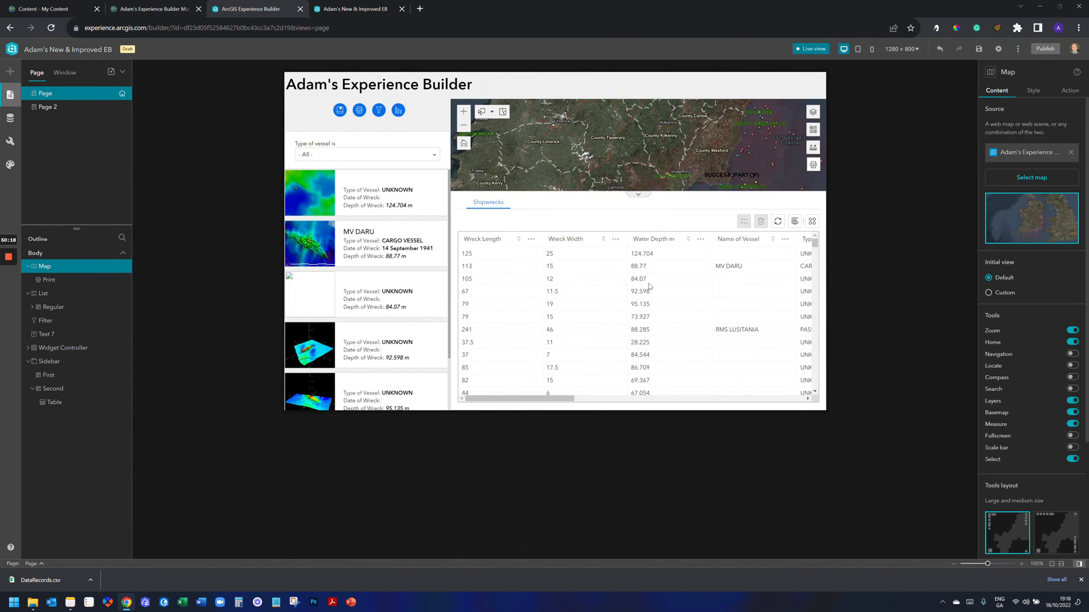
left_click(639, 195)
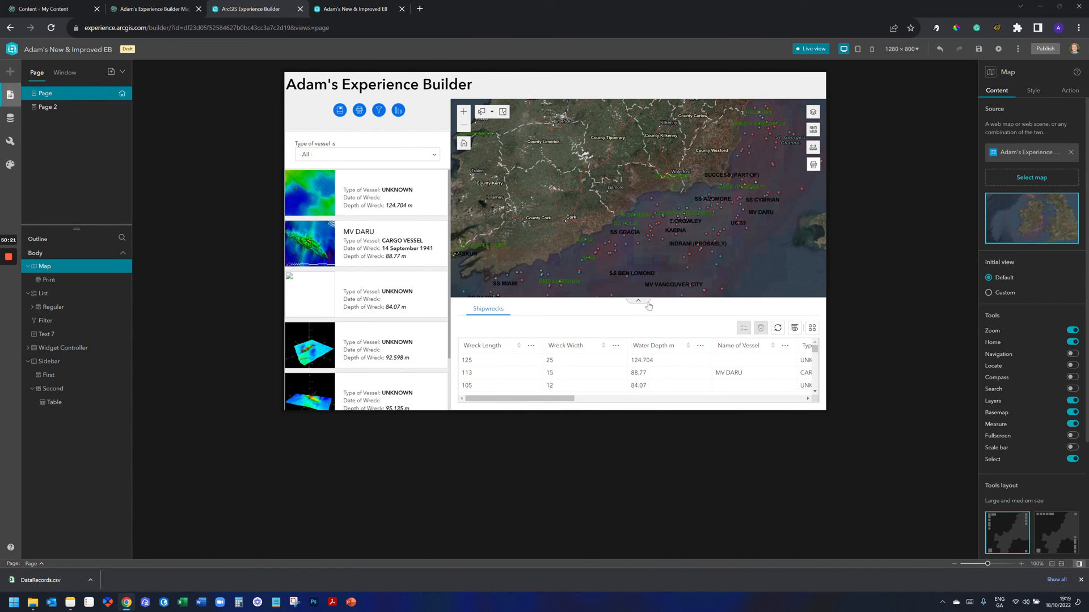
Step: Turn off live view and lower the sidebar's divider until only the Shipwrecks tab remains along the map's lower edge
left_click(811, 49)
left_click(679, 273)
left_click_drag(679, 299, 681, 388)
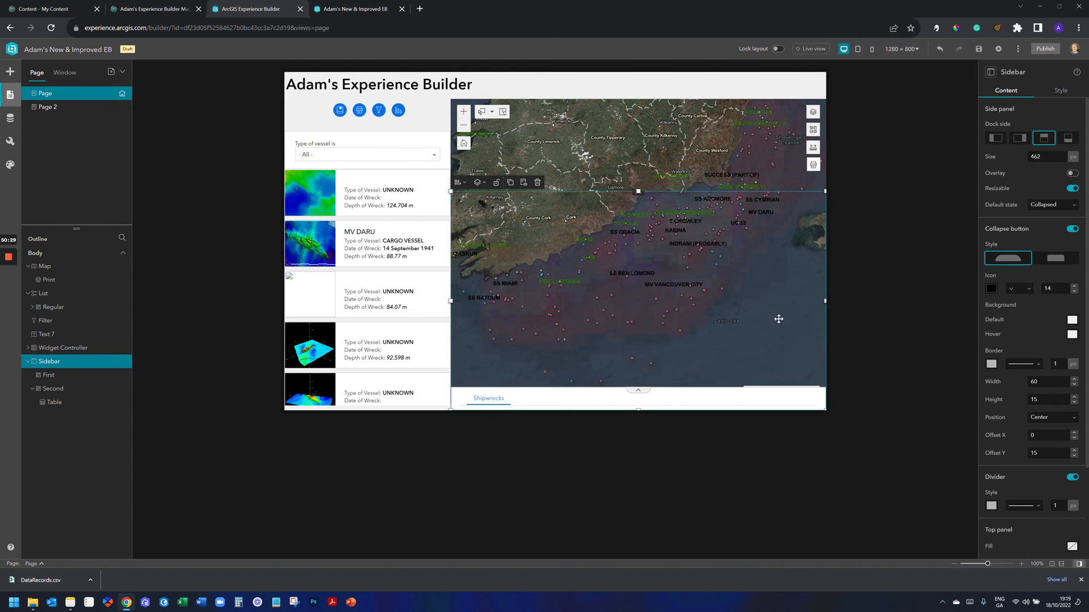
Step: Test expanding and collapsing the resized Shipwrecks sidebar in live view, and save the experience
left_click(811, 49)
left_click(643, 394)
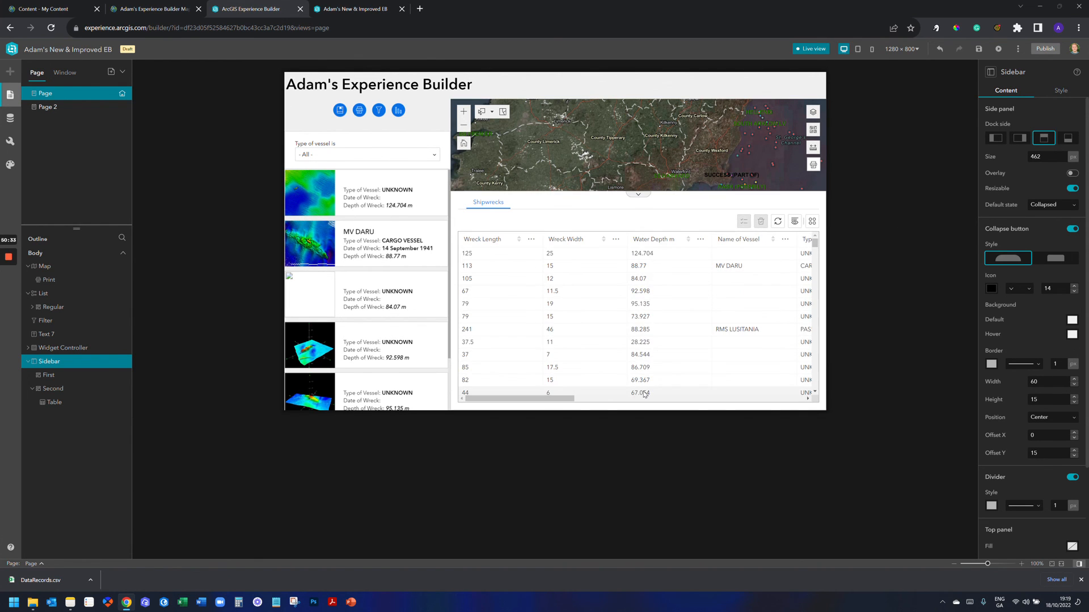
left_click(637, 194)
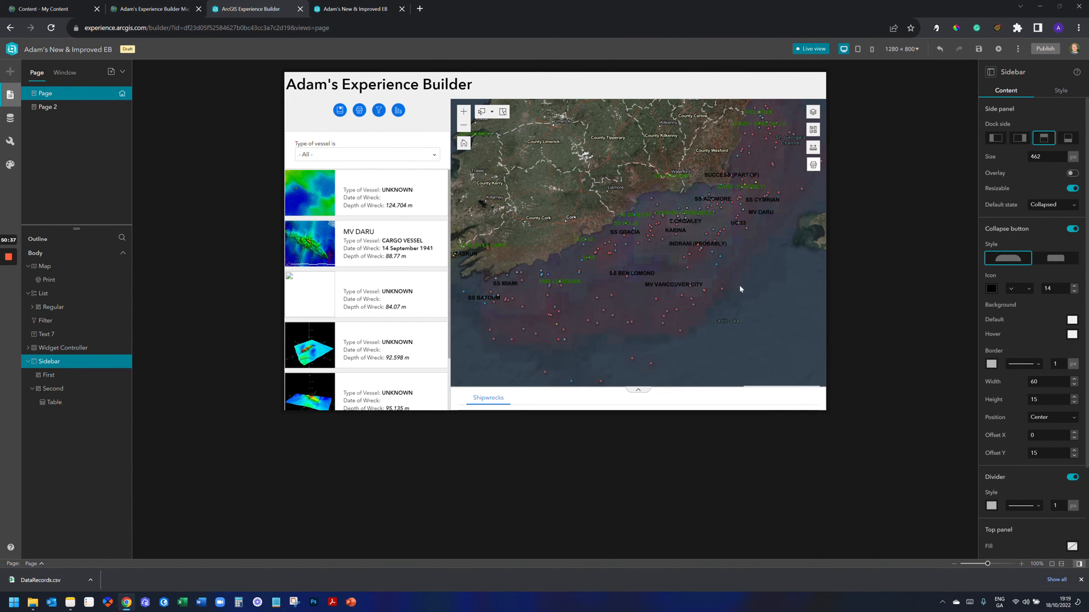
left_click(979, 49)
Step: View the experience's data sources and utility services, and open the theme gallery
left_click(10, 120)
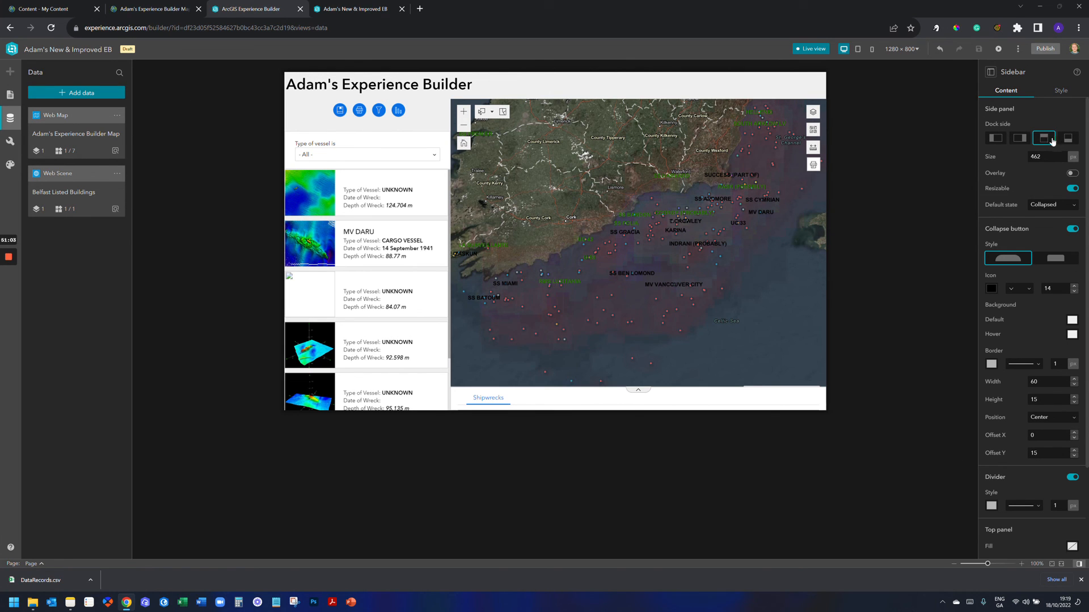
left_click(9, 142)
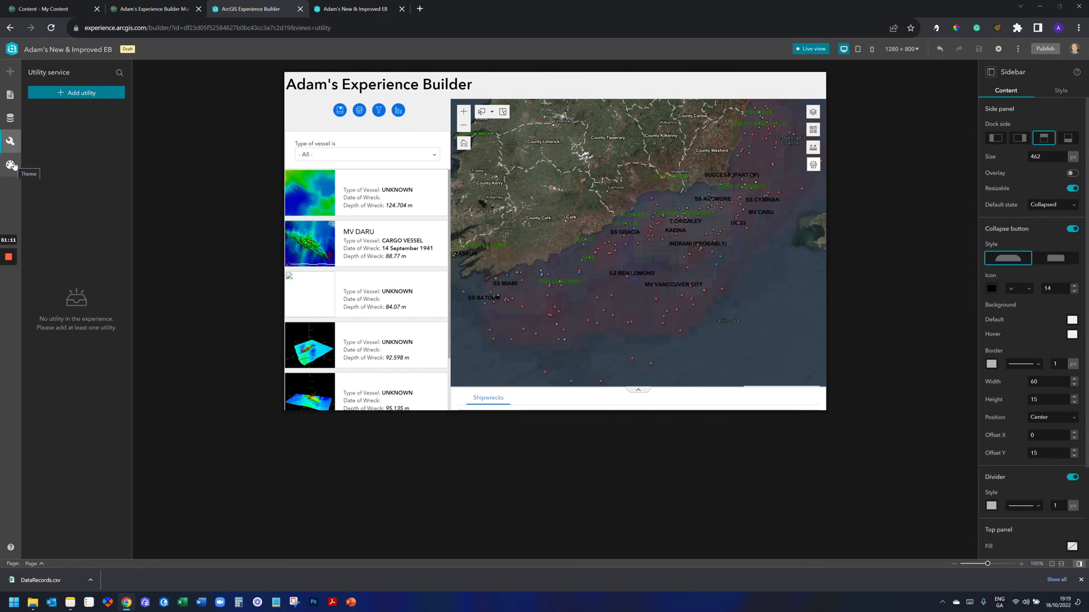
left_click(12, 165)
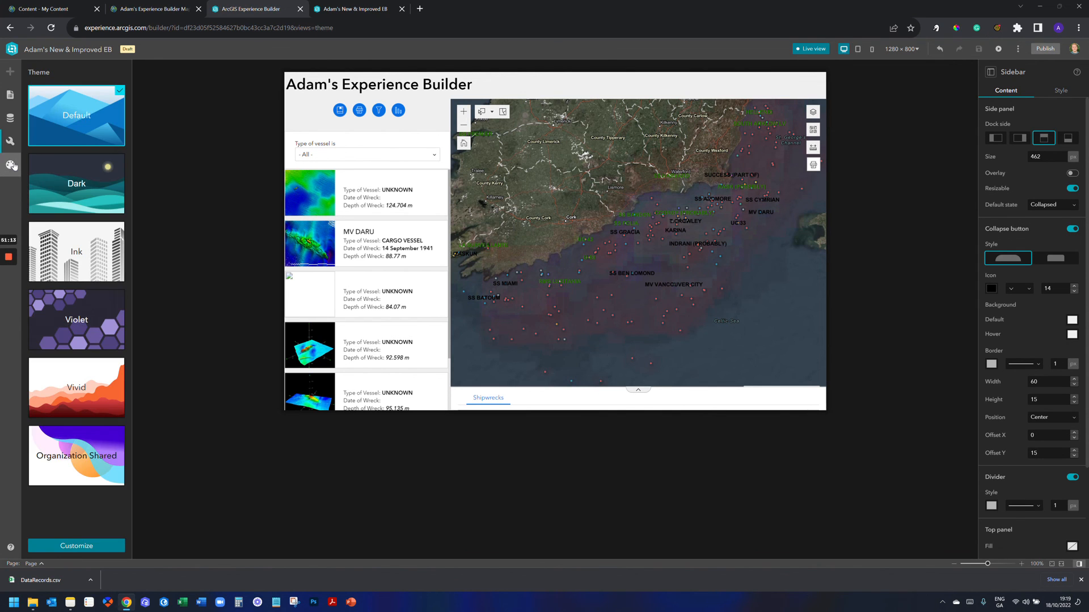
Step: Try the Violet and Ink themes on the experience and look at the Ink theme's colour and font customization options
left_click(83, 342)
left_click(87, 266)
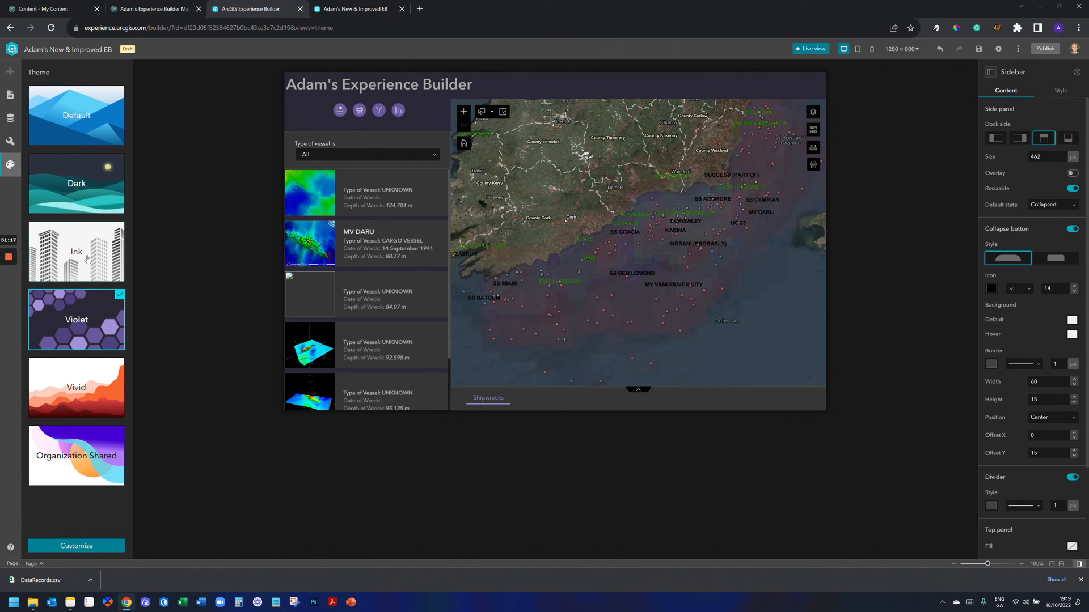
left_click(97, 548)
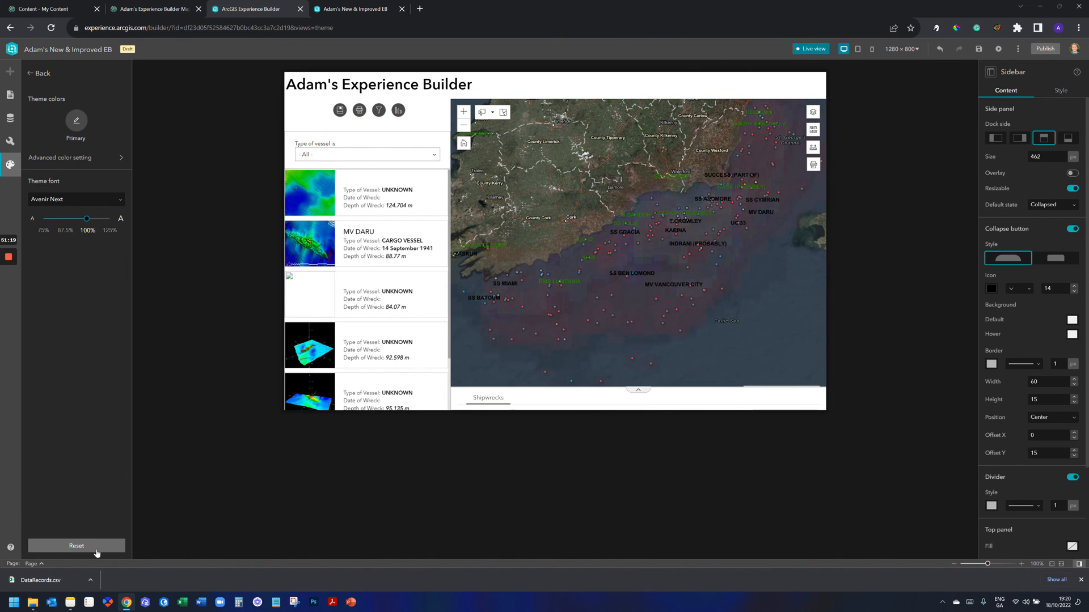
left_click(39, 73)
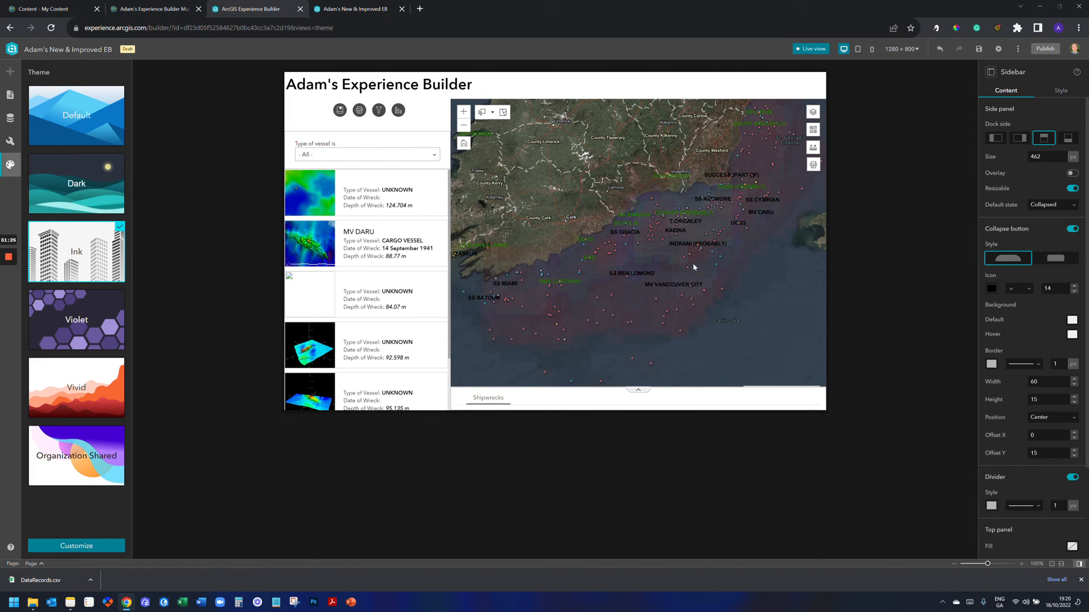
Step: Try the Vivid theme and apply the Dark theme to the experience
left_click(83, 390)
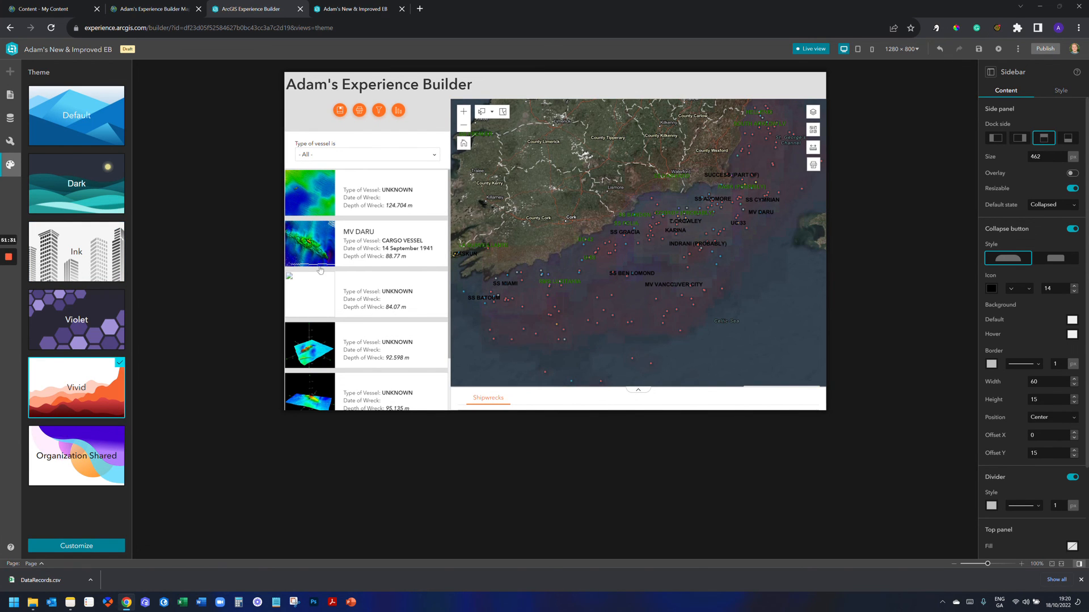
left_click(95, 196)
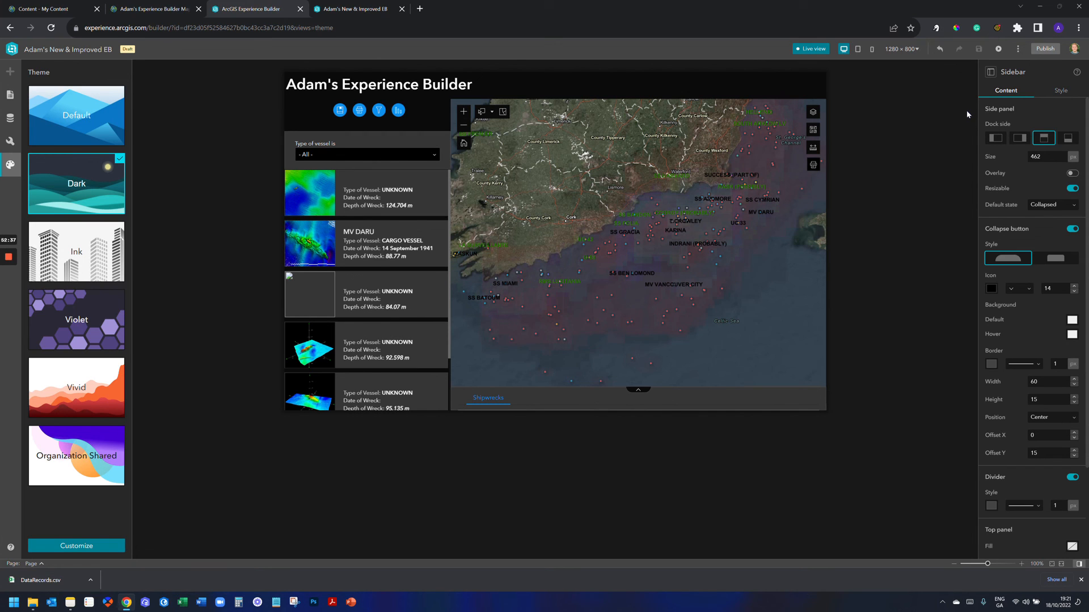
mouse_move(8, 257)
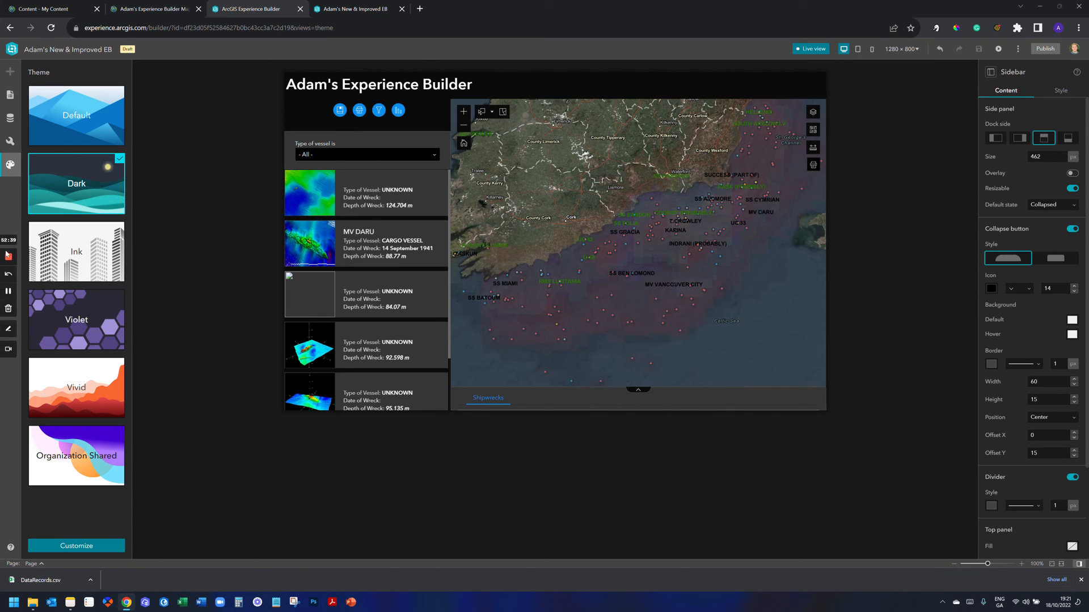